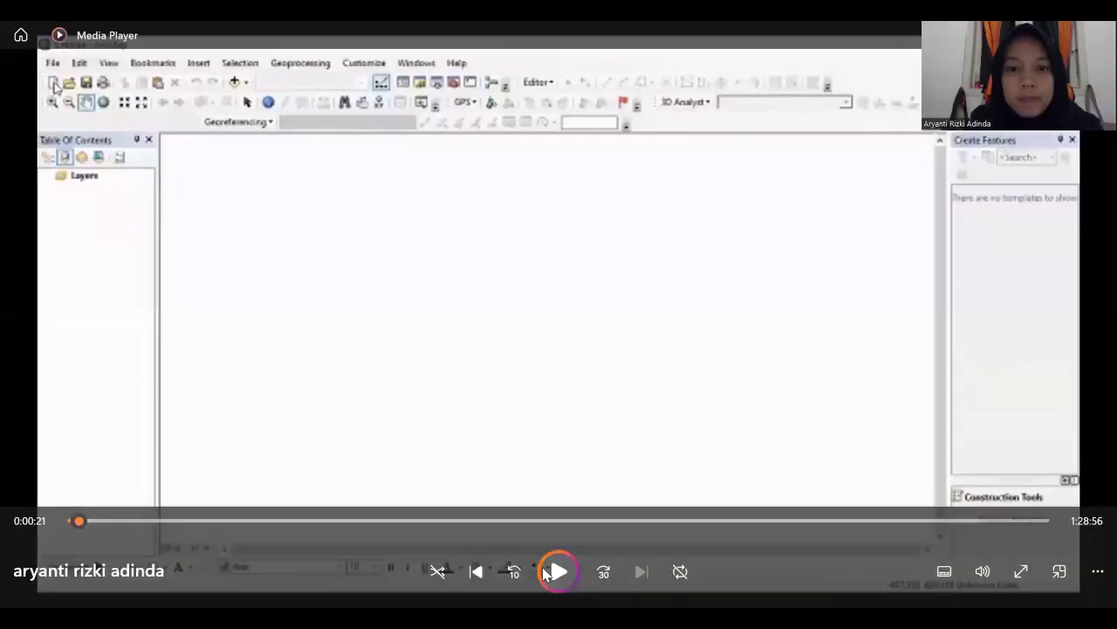
pyautogui.click(557, 572)
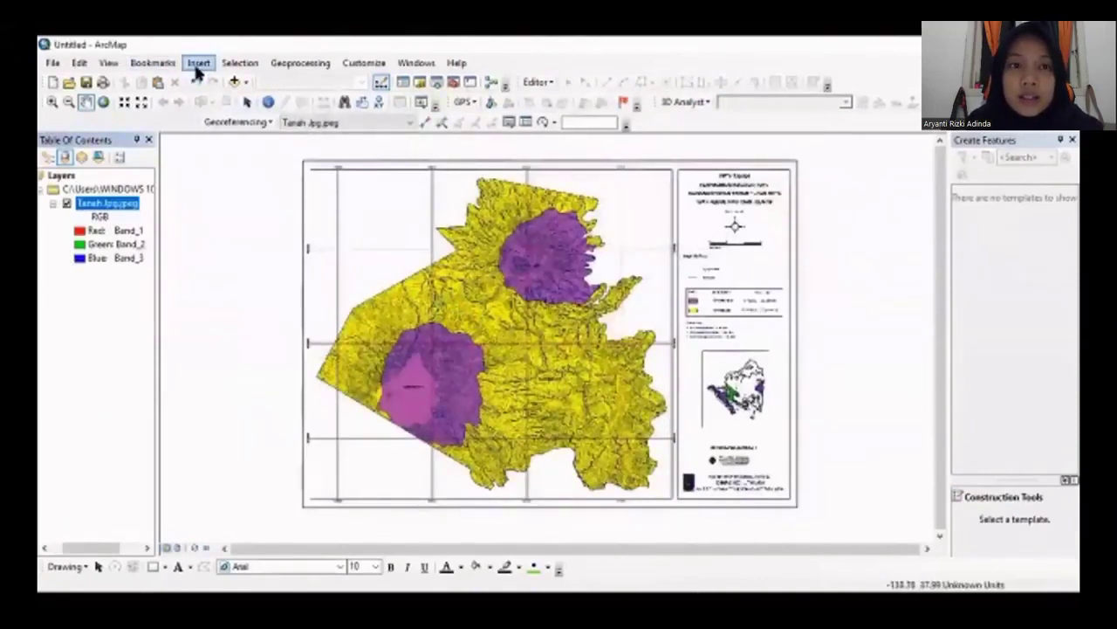
# Assign a projected UTM coordinate system in metres to the data frame
pyautogui.click(111, 64)
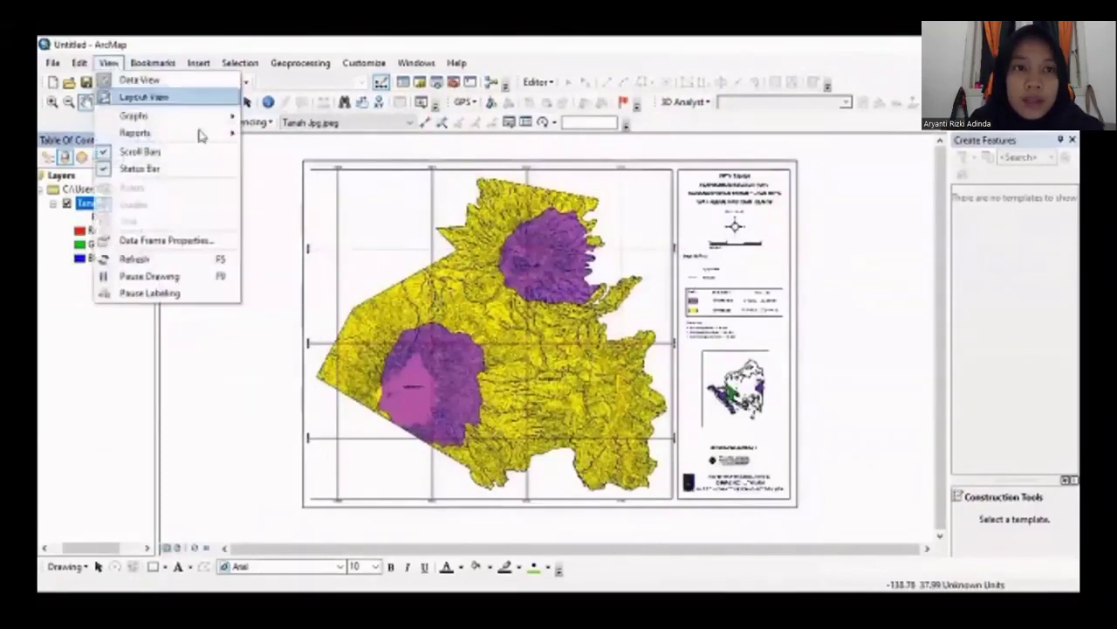
pyautogui.click(189, 237)
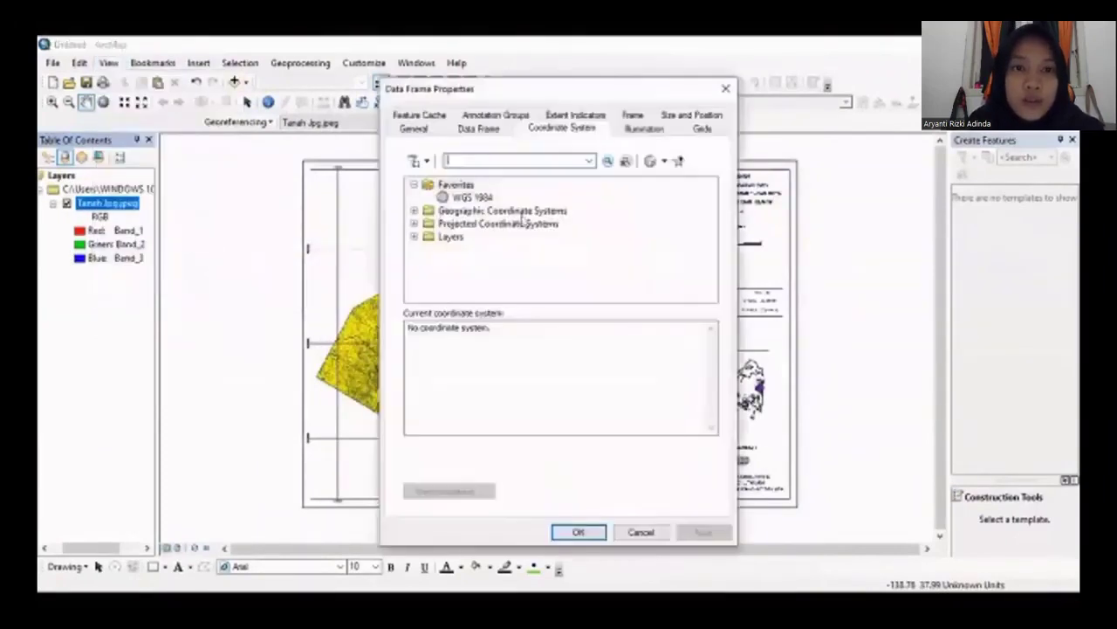
pyautogui.click(480, 224)
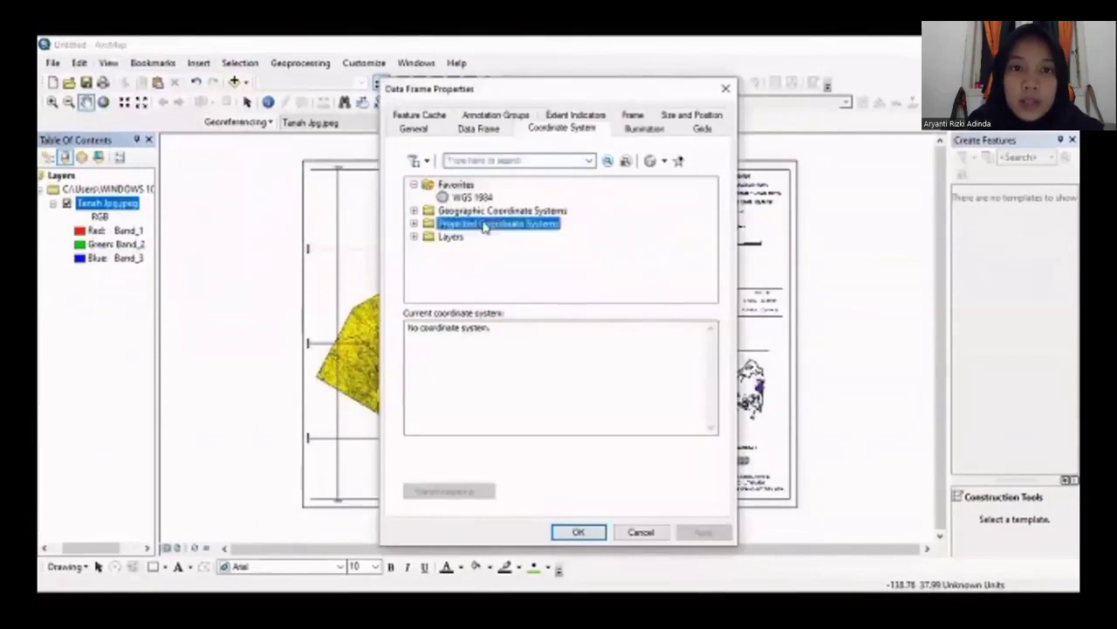
pyautogui.doubleClick(483, 224)
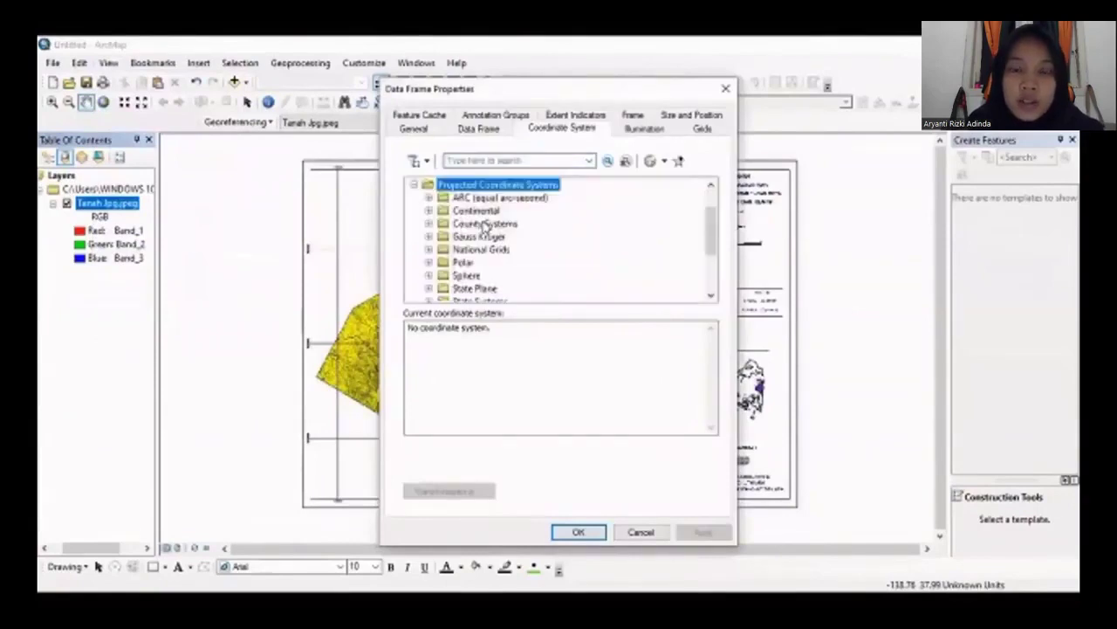
pyautogui.moveTo(717, 231); pyautogui.dragTo(715, 266)
pyautogui.doubleClick(463, 250)
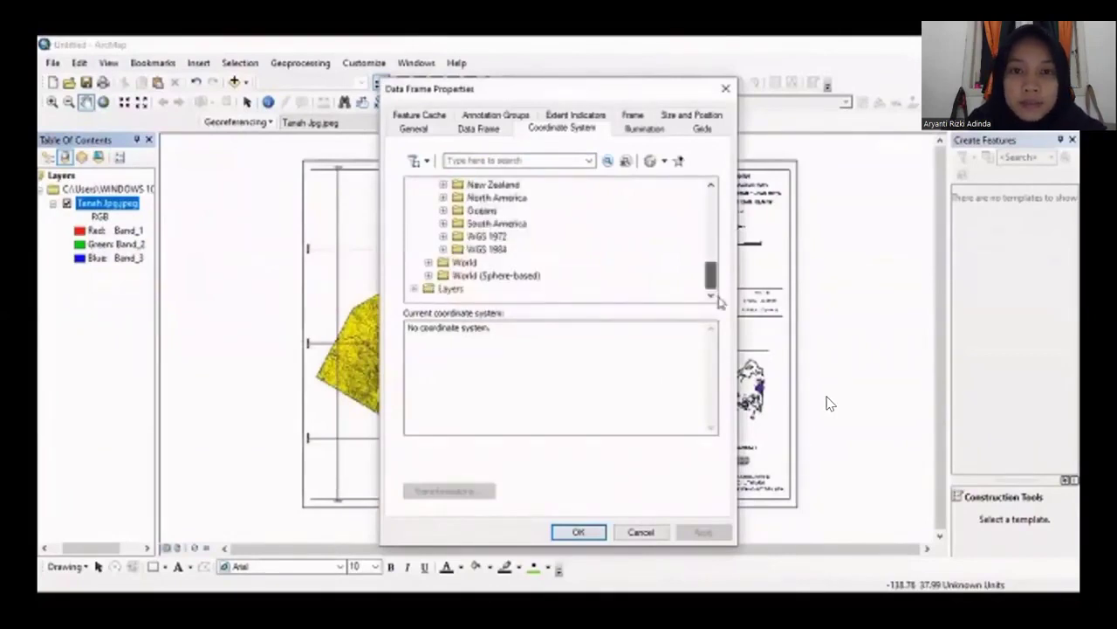
pyautogui.moveTo(849, 380)
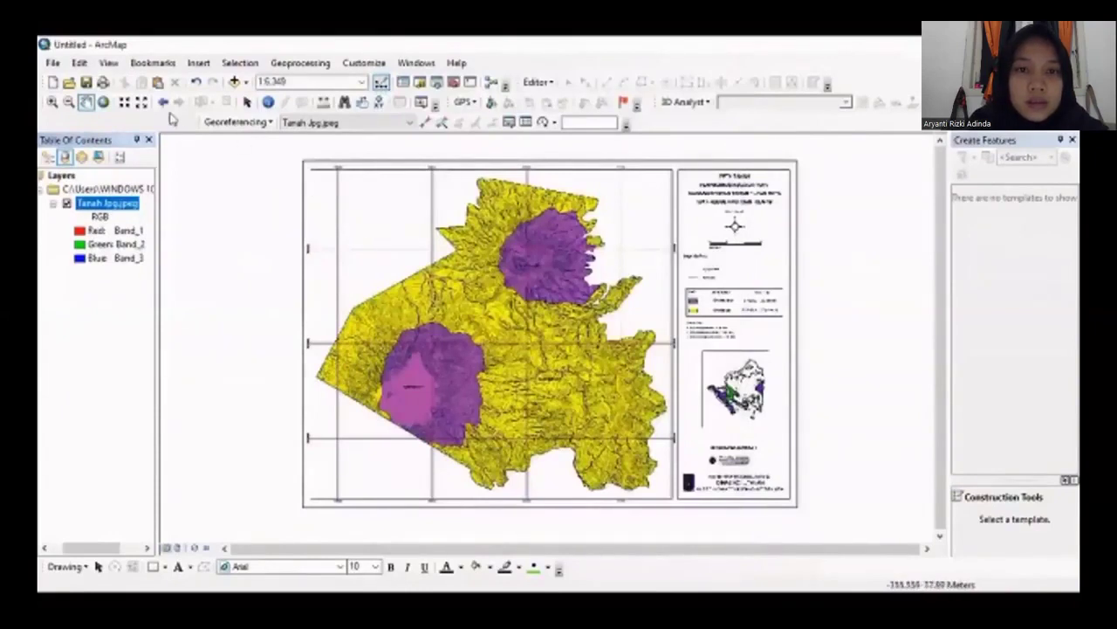
# Place the first georeferencing control point at the centre of the black pixel at the map's upper-left grid intersection
pyautogui.click(52, 102)
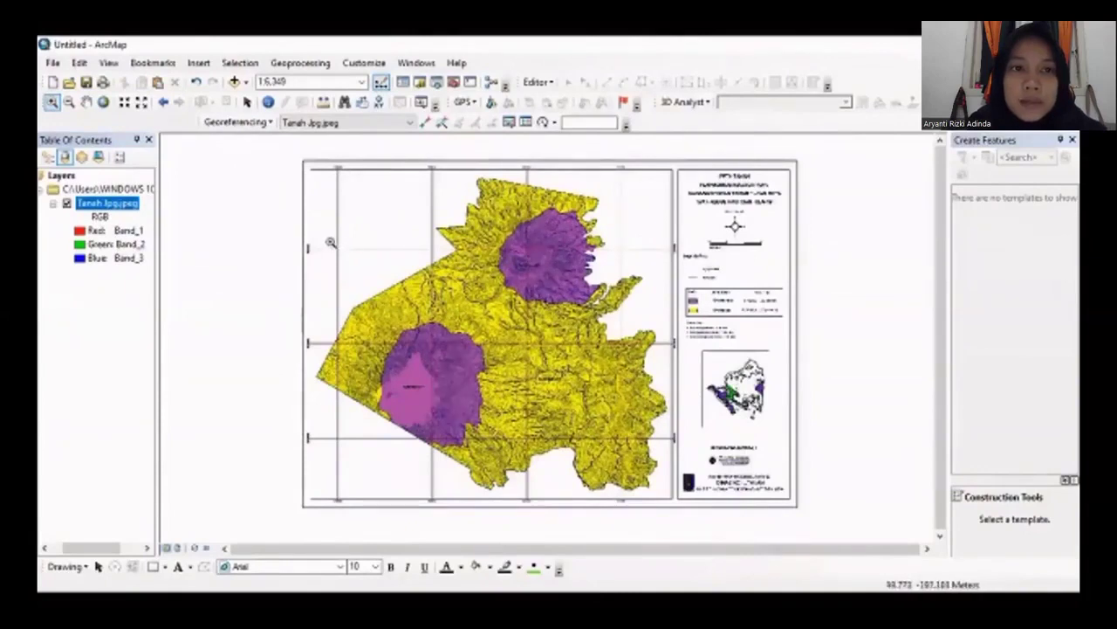
pyautogui.moveTo(331, 243); pyautogui.dragTo(346, 254)
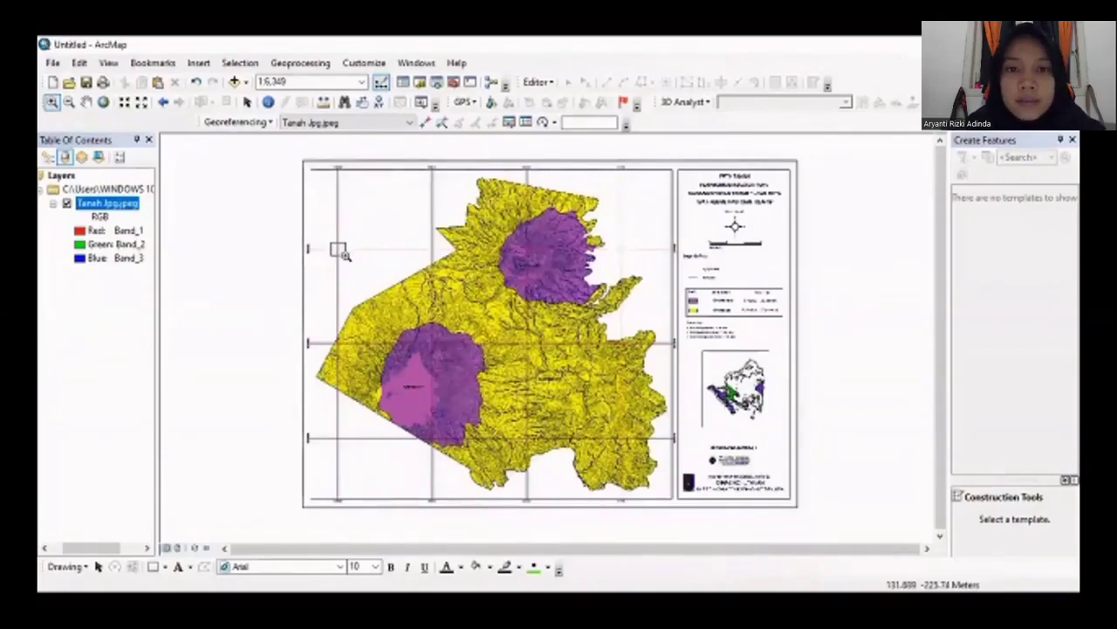
pyautogui.moveTo(345, 254); pyautogui.dragTo(346, 254)
pyautogui.moveTo(538, 332); pyautogui.dragTo(568, 363)
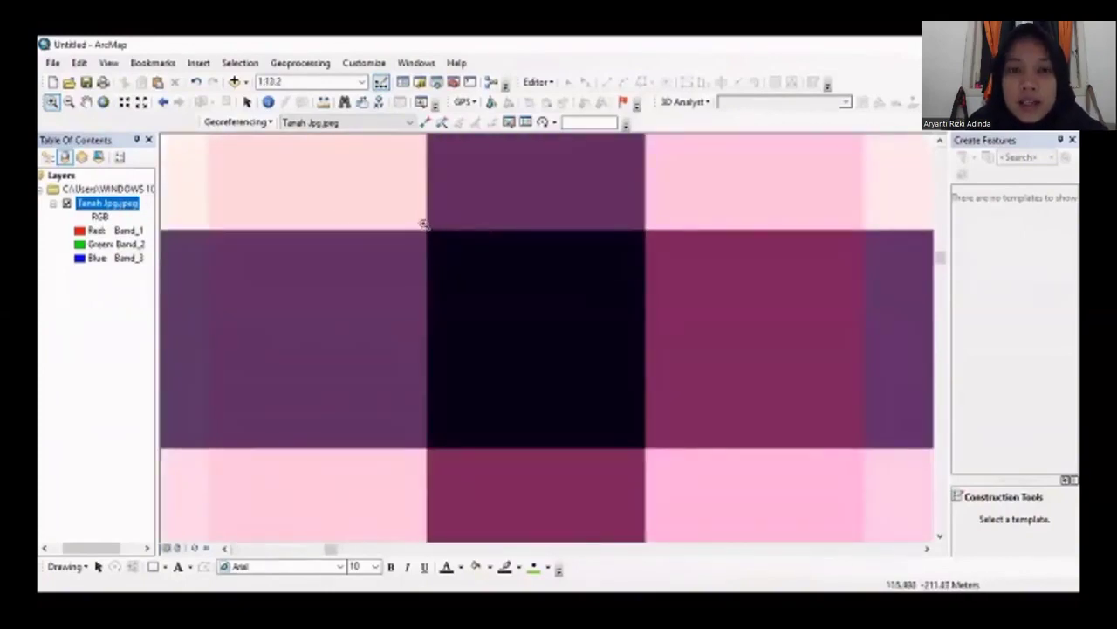
pyautogui.moveTo(423, 224); pyautogui.dragTo(649, 456)
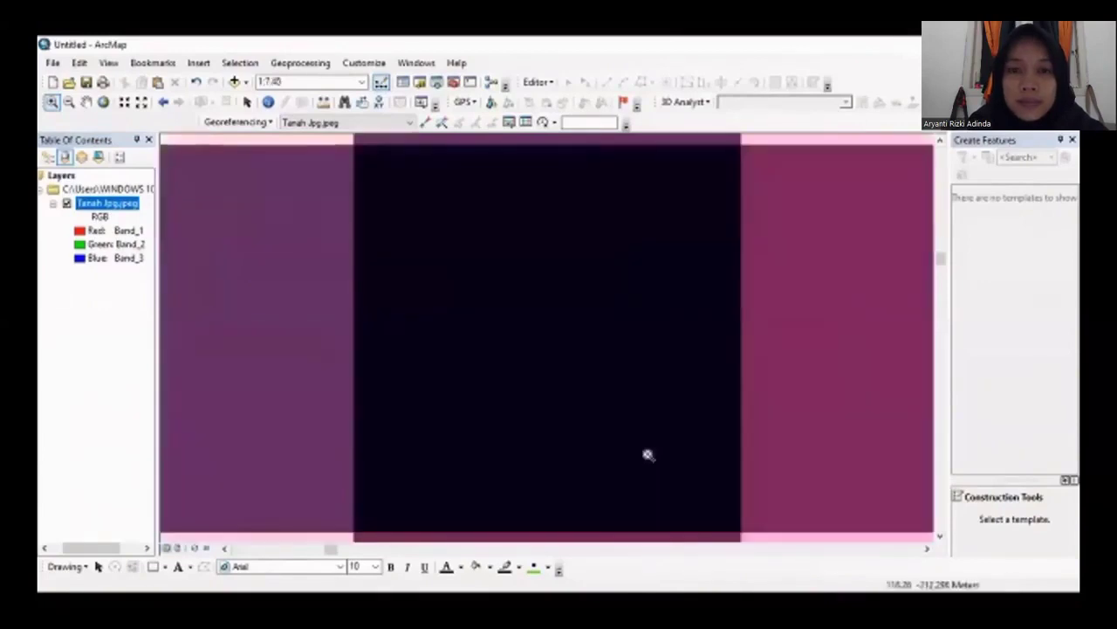
pyautogui.click(425, 123)
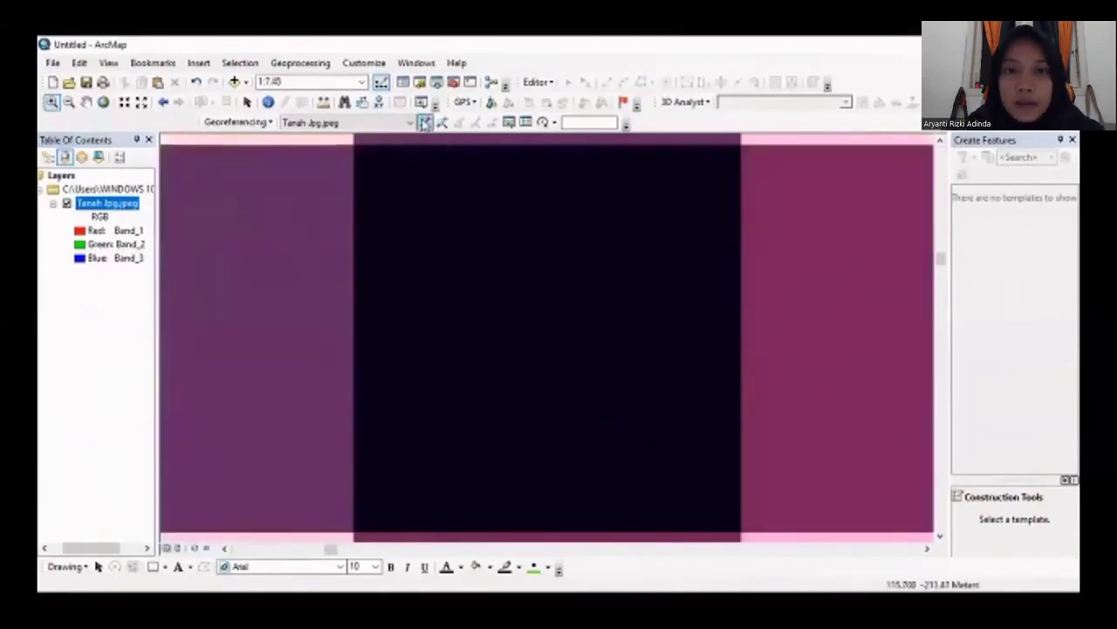
pyautogui.click(541, 342)
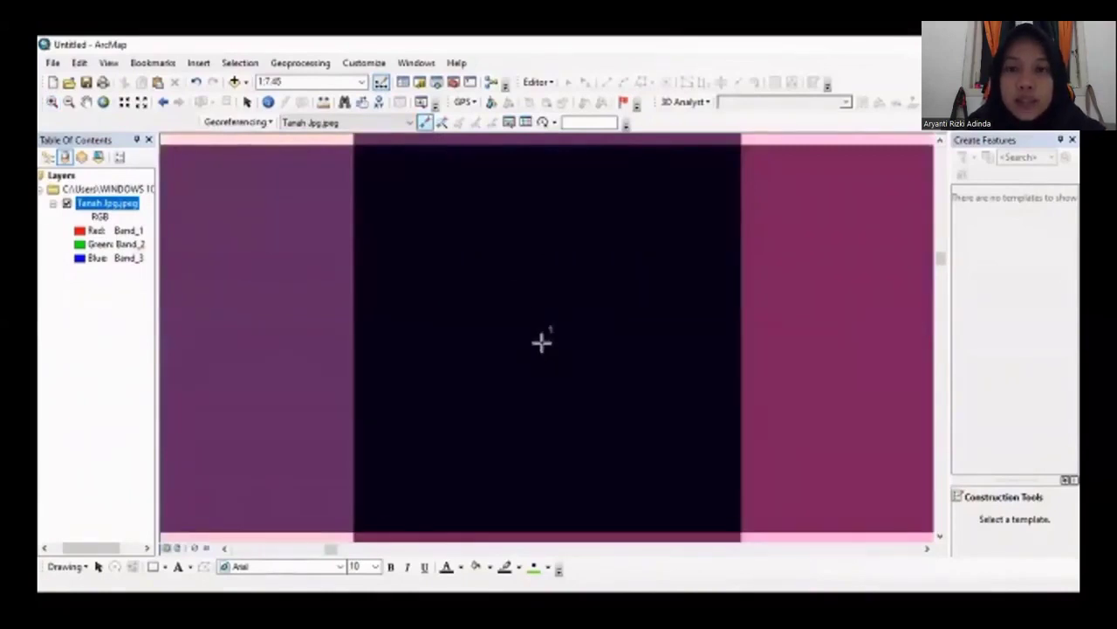
# Set the first control point's map coordinates to X 506000 and Y 9399500
pyautogui.rightClick(542, 342)
pyautogui.click(566, 354)
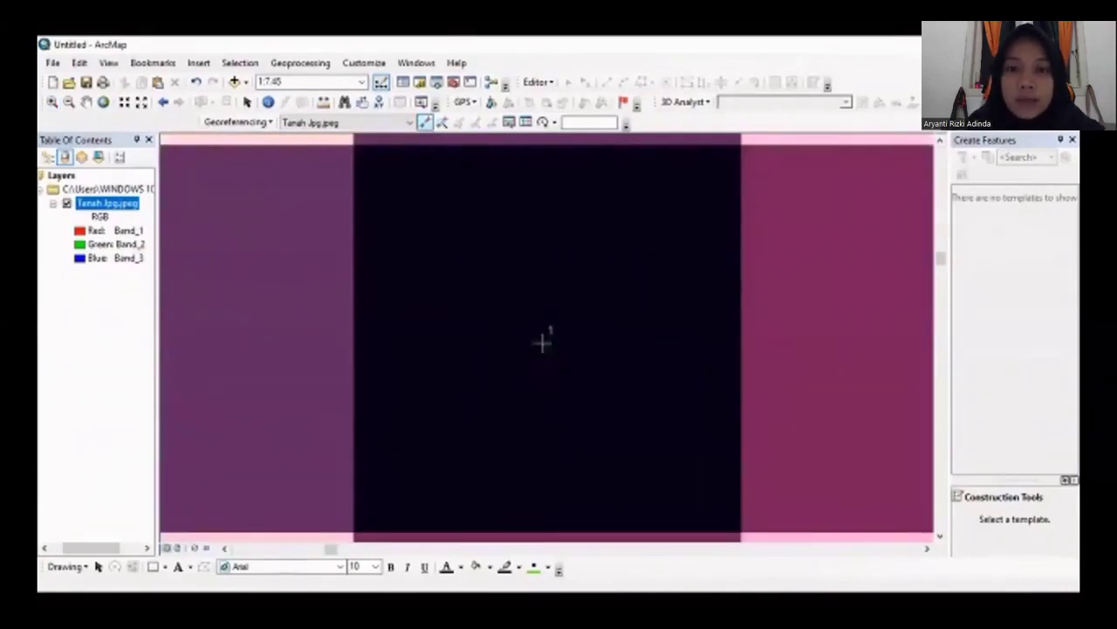
pyautogui.press('BackSpace')
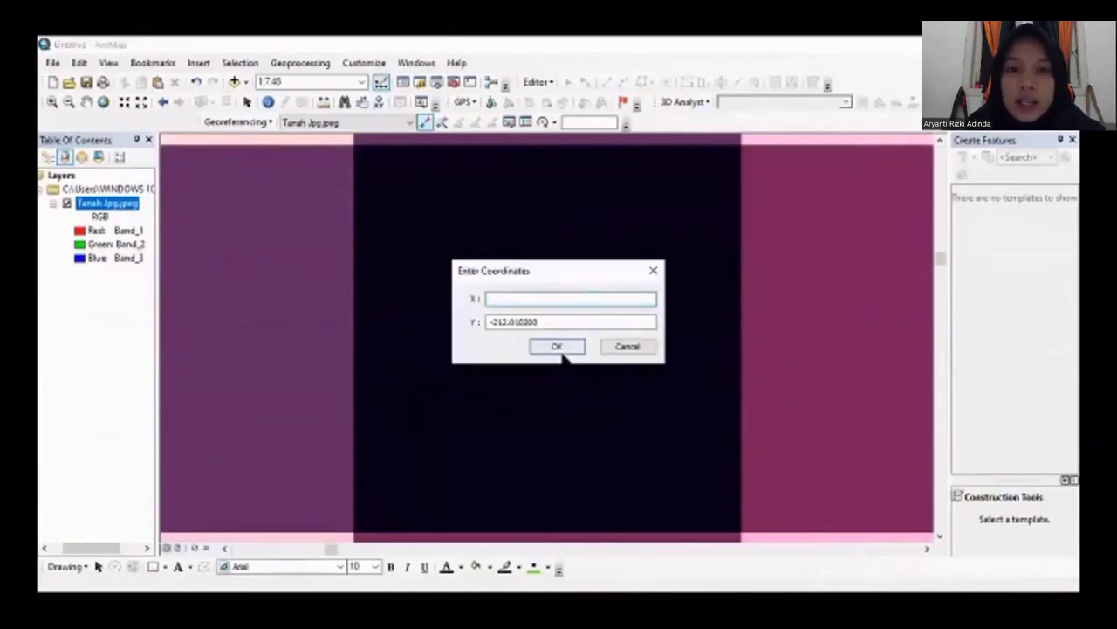
pyautogui.write('9')
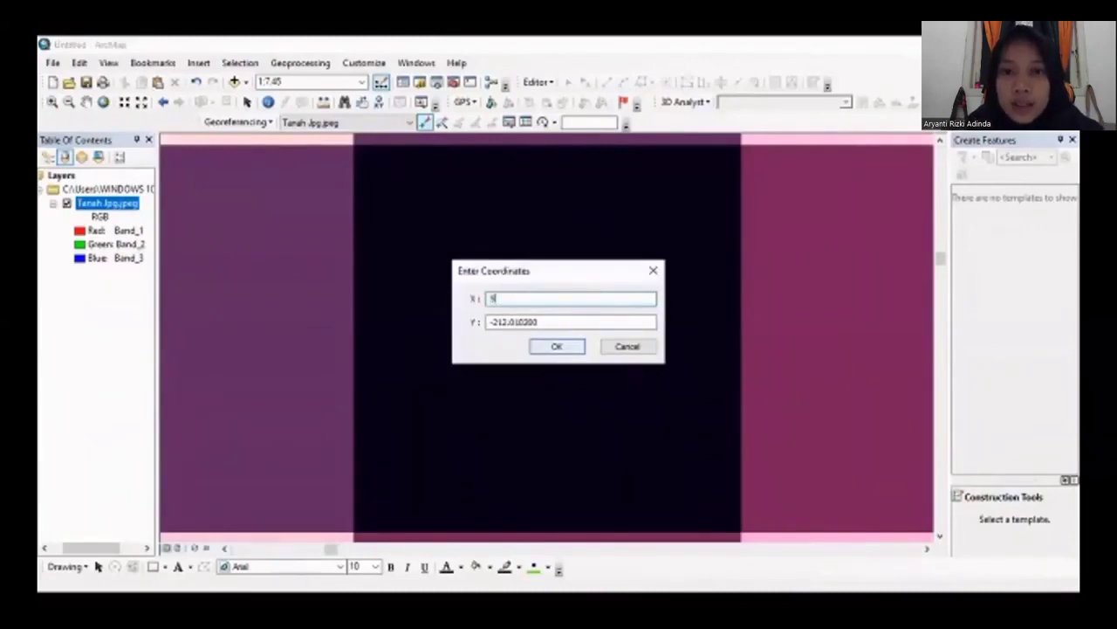
pyautogui.write('8800')
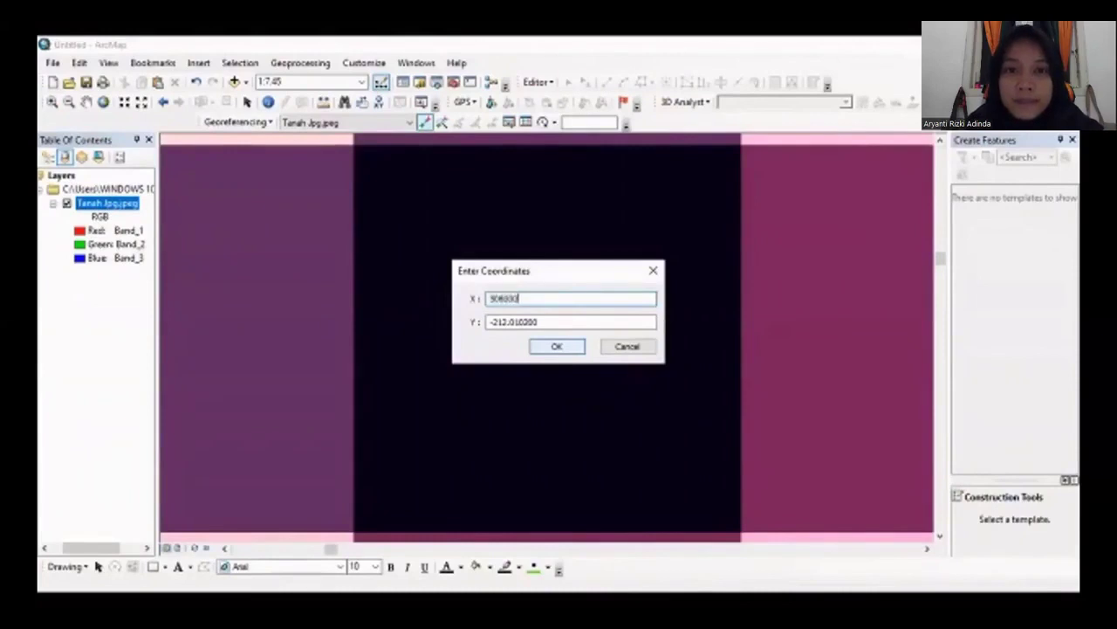
pyautogui.click(528, 321)
pyautogui.doubleClick(527, 322)
pyautogui.press('BackSpace')
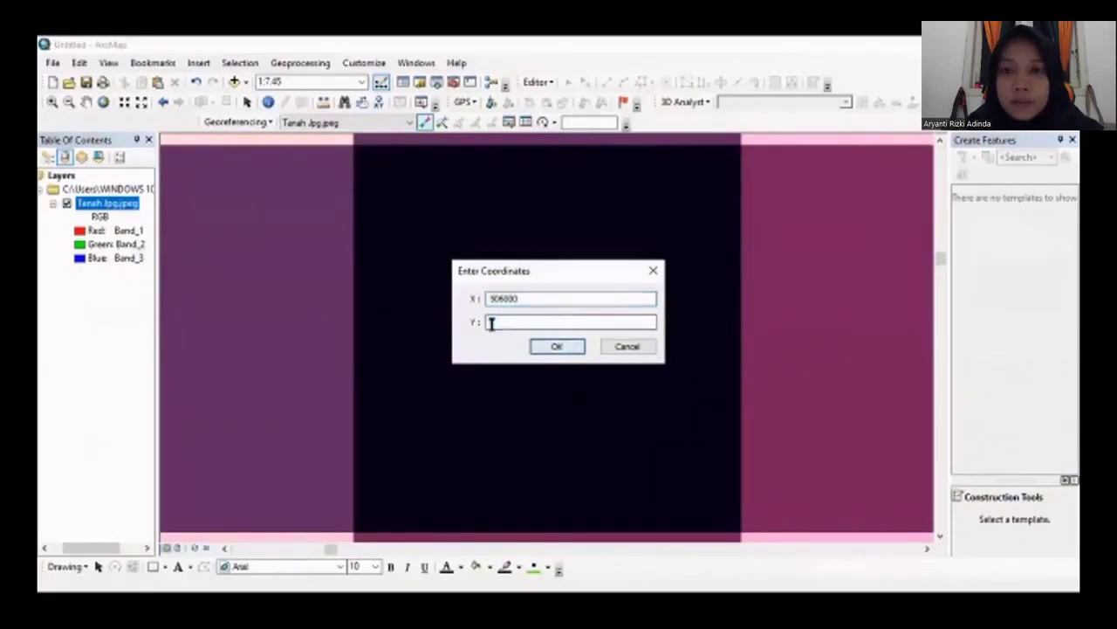
pyautogui.write('9399500')
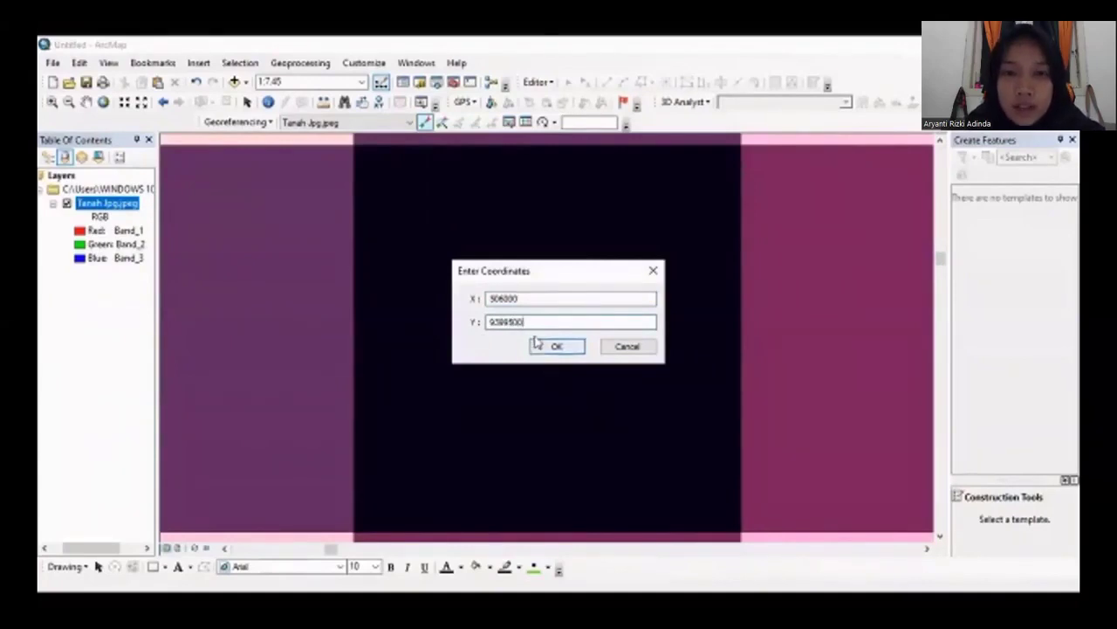
pyautogui.moveTo(527, 321); pyautogui.dragTo(496, 319)
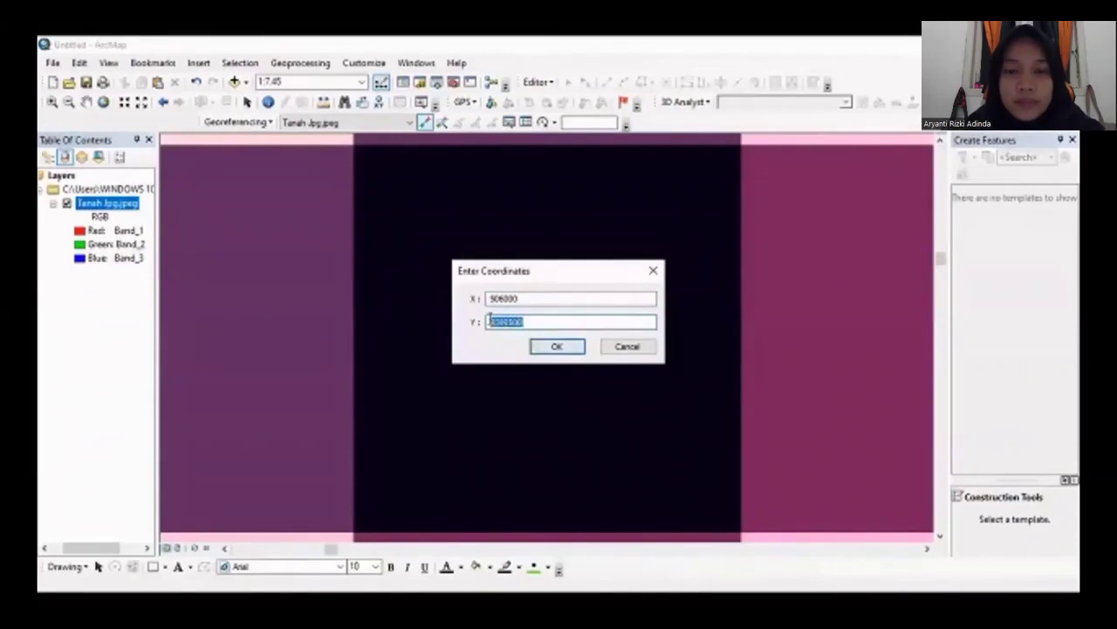
pyautogui.click(537, 322)
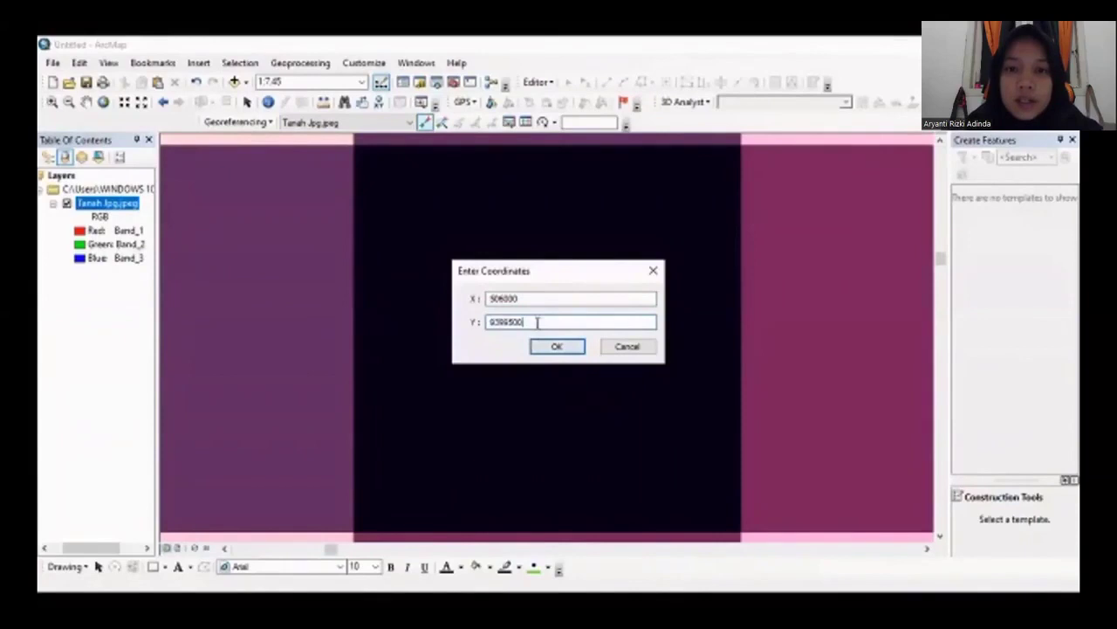
pyautogui.click(542, 348)
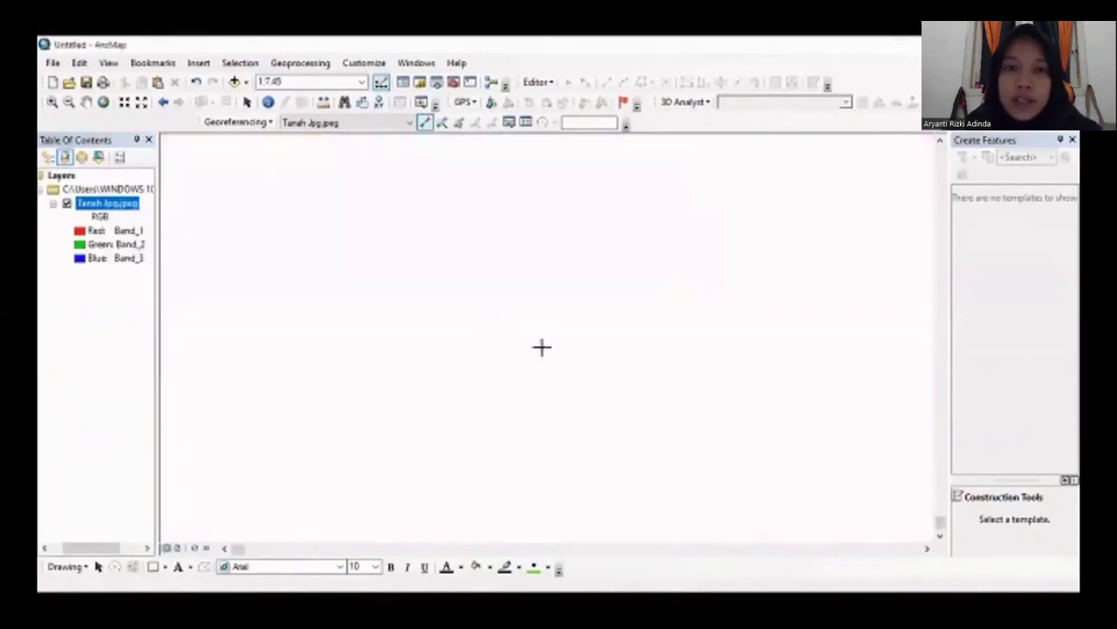
# Place the second control point at the centre of the black pixel at the map's upper-right grid intersection
pyautogui.rightClick(133, 207)
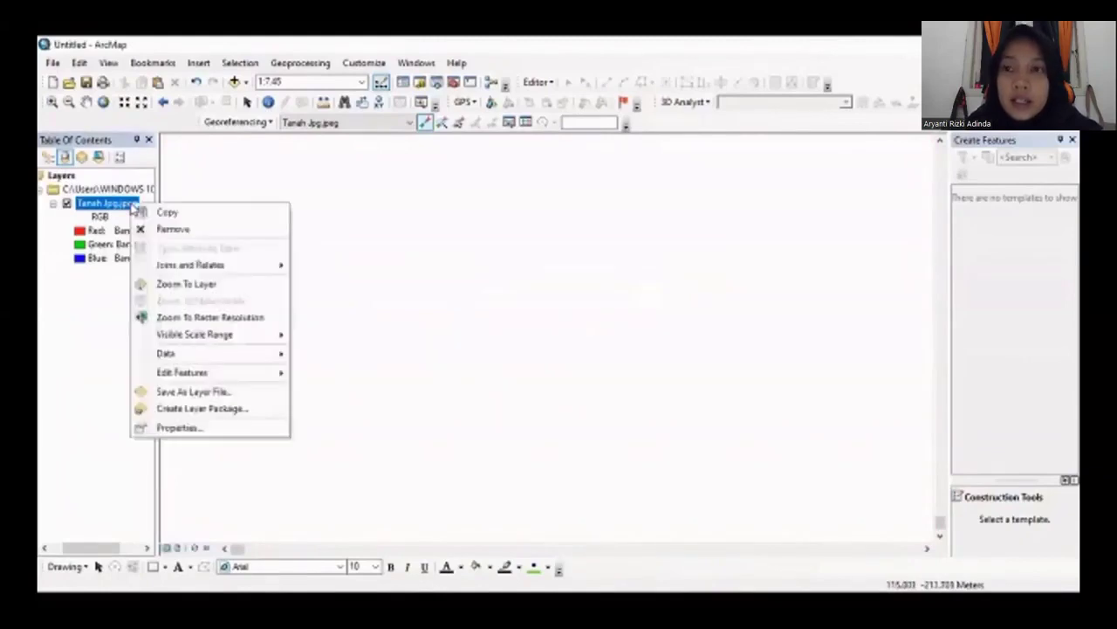
pyautogui.click(223, 286)
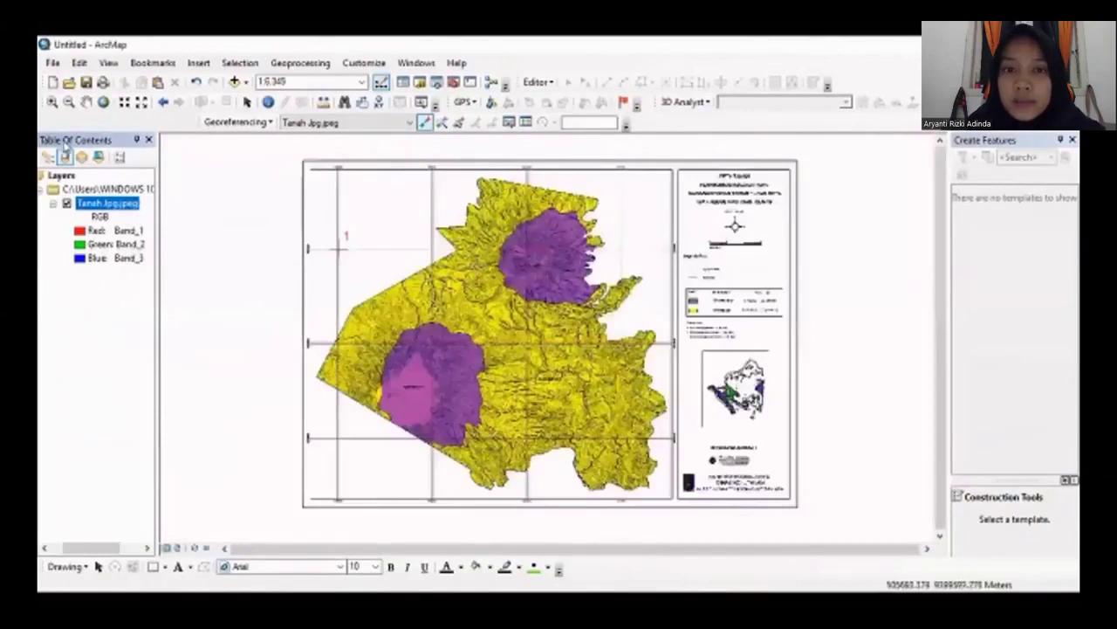
pyautogui.click(51, 104)
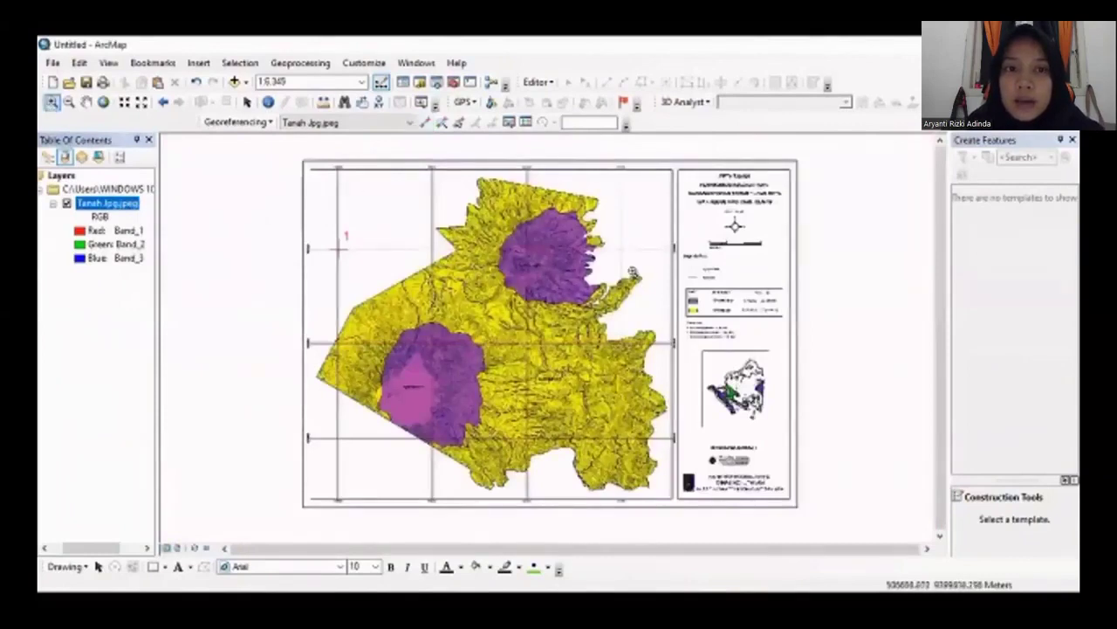
pyautogui.moveTo(617, 243); pyautogui.dragTo(629, 253)
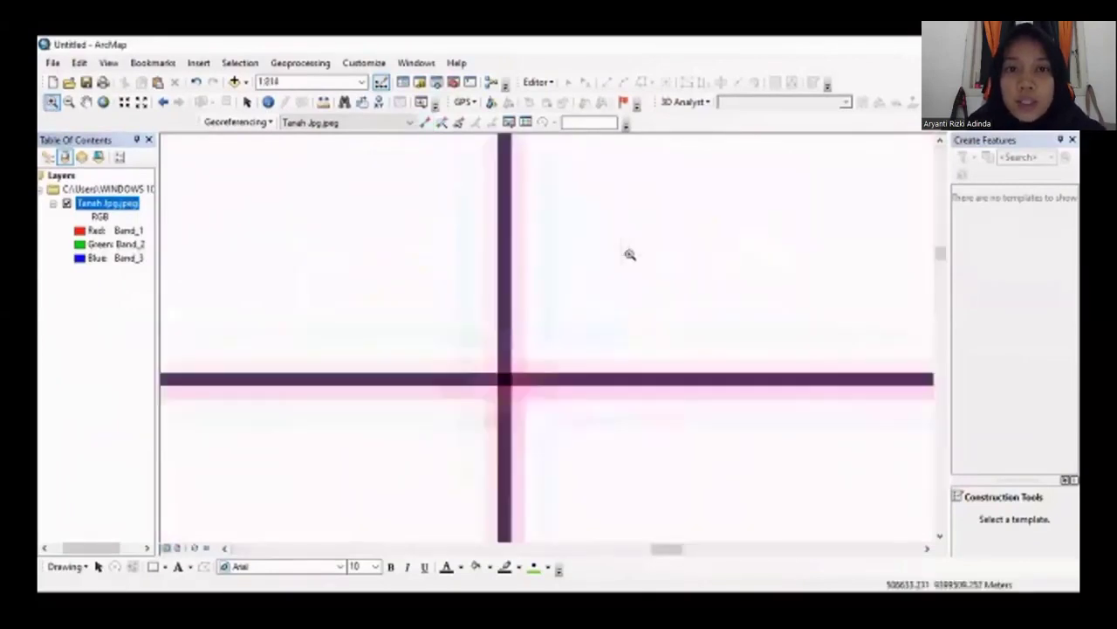
pyautogui.click(506, 377)
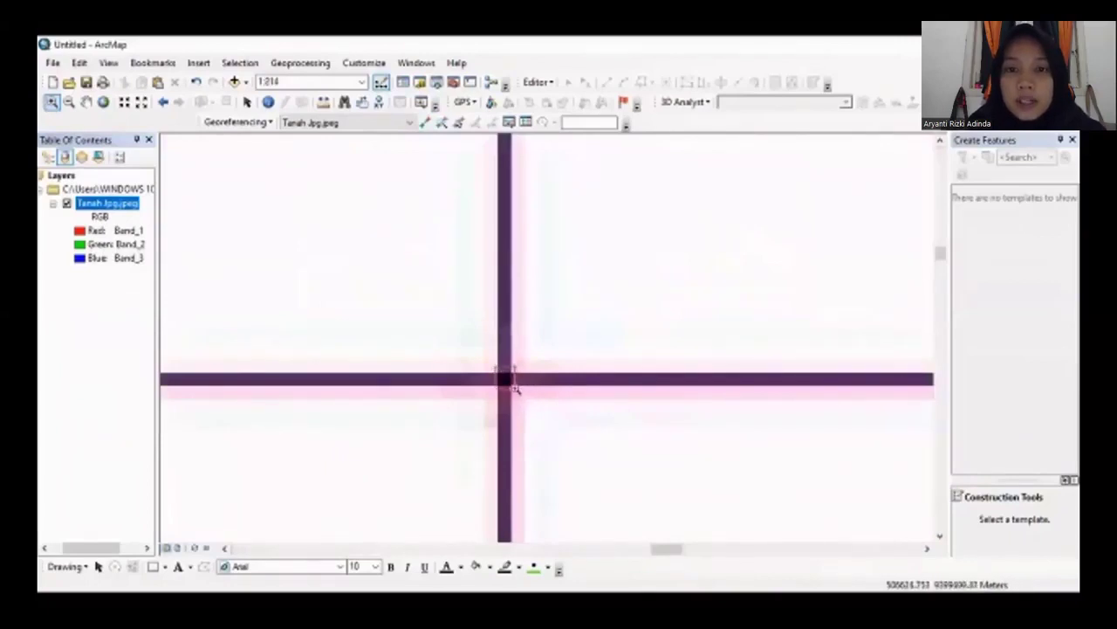
pyautogui.moveTo(409, 239); pyautogui.dragTo(673, 509)
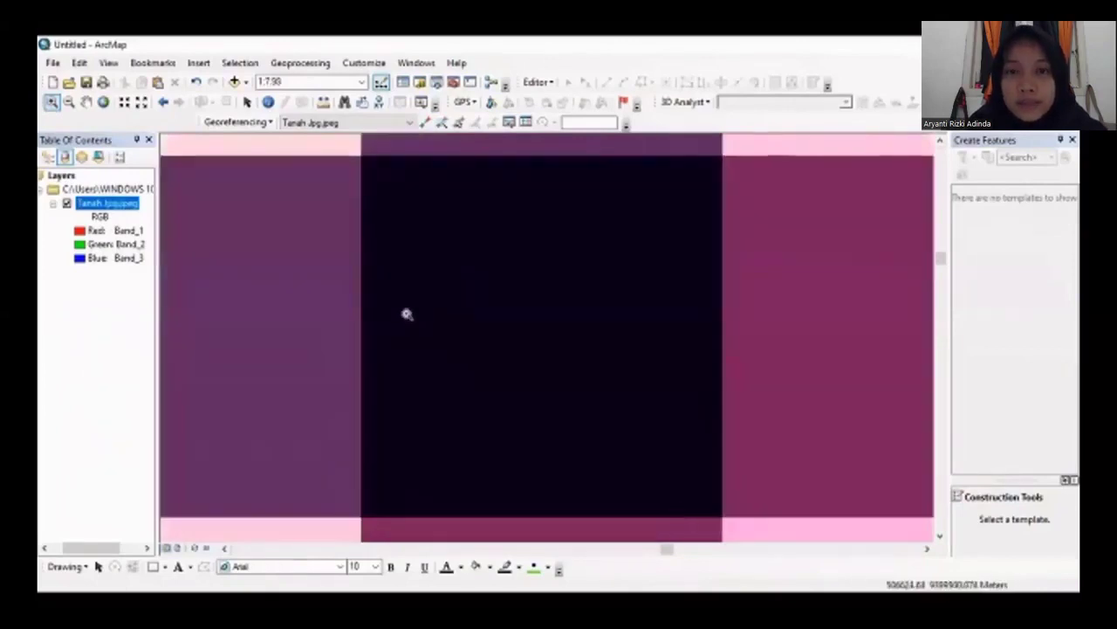
pyautogui.moveTo(351, 145); pyautogui.dragTo(731, 524)
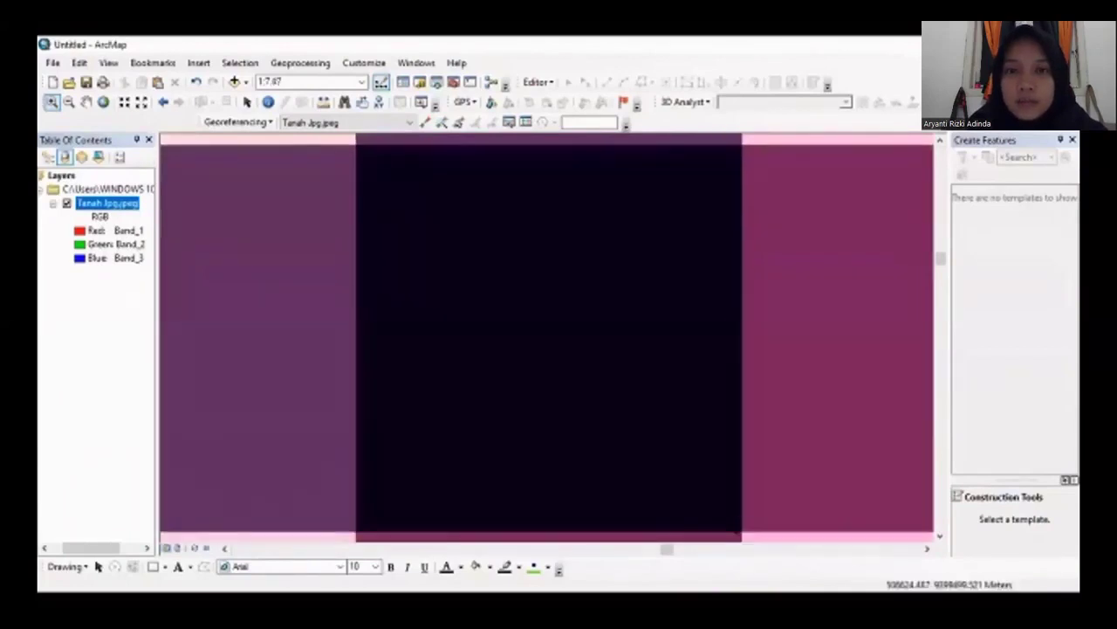
pyautogui.click(426, 124)
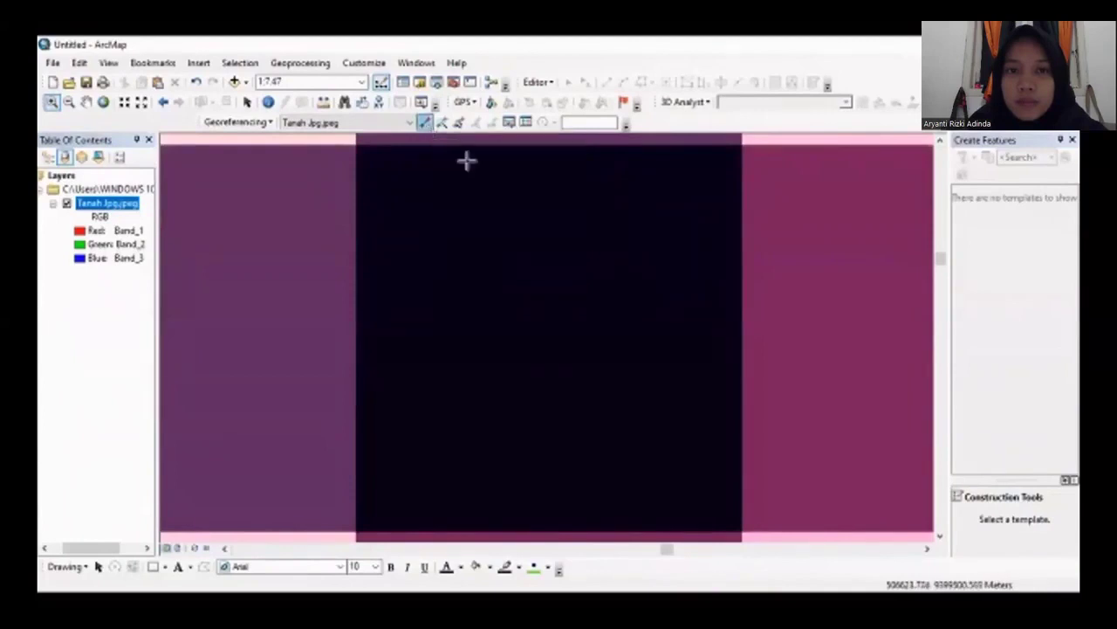
pyautogui.click(545, 334)
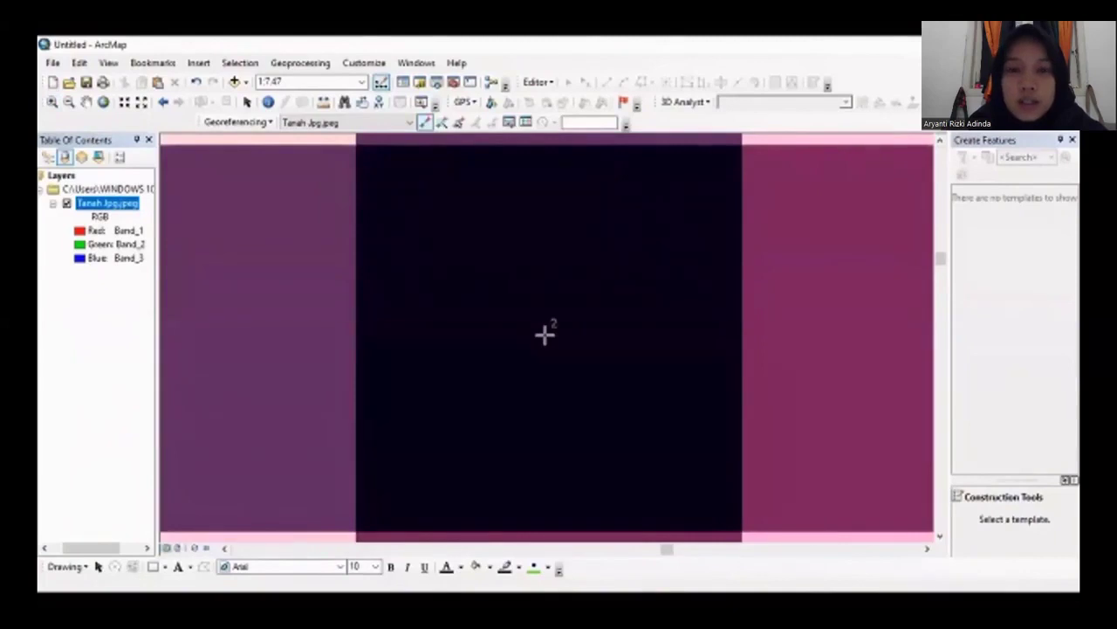
# Set the second control point's map coordinates to X 522500 and Y 9399500
pyautogui.rightClick(545, 334)
pyautogui.click(578, 346)
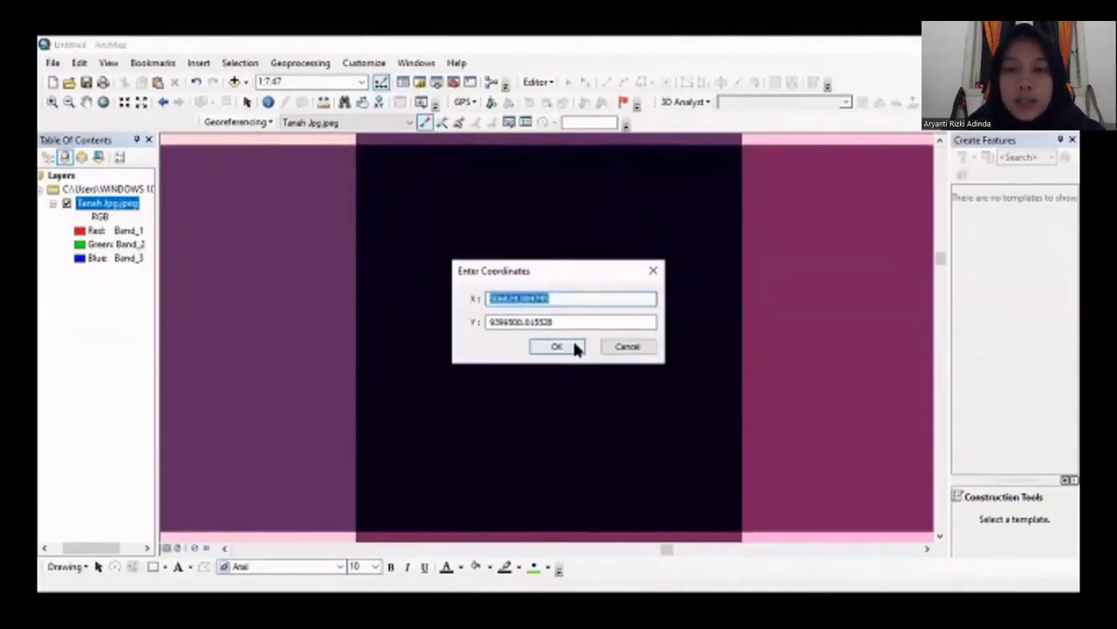
pyautogui.press('BackSpace')
pyautogui.write('90')
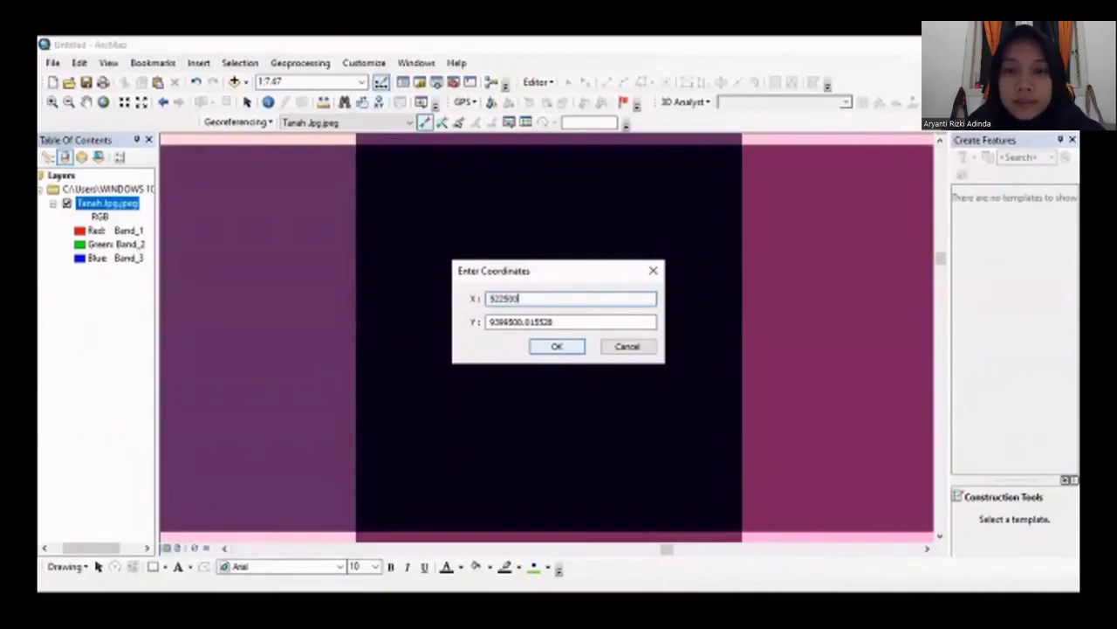
pyautogui.moveTo(570, 323); pyautogui.dragTo(488, 324)
pyautogui.press('BackSpace')
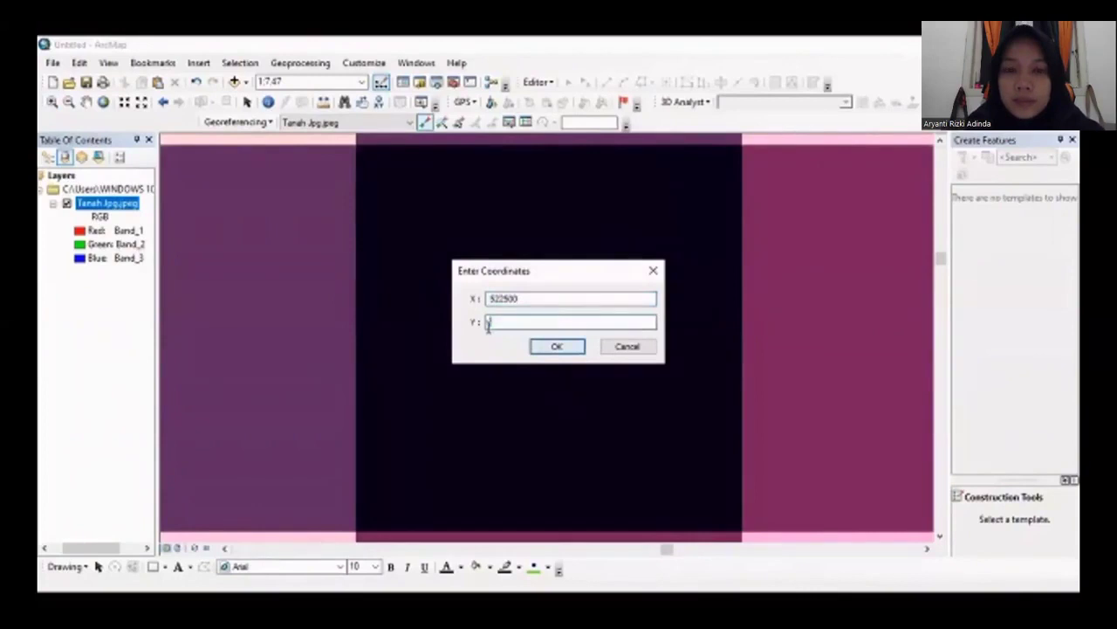
pyautogui.write('9399500')
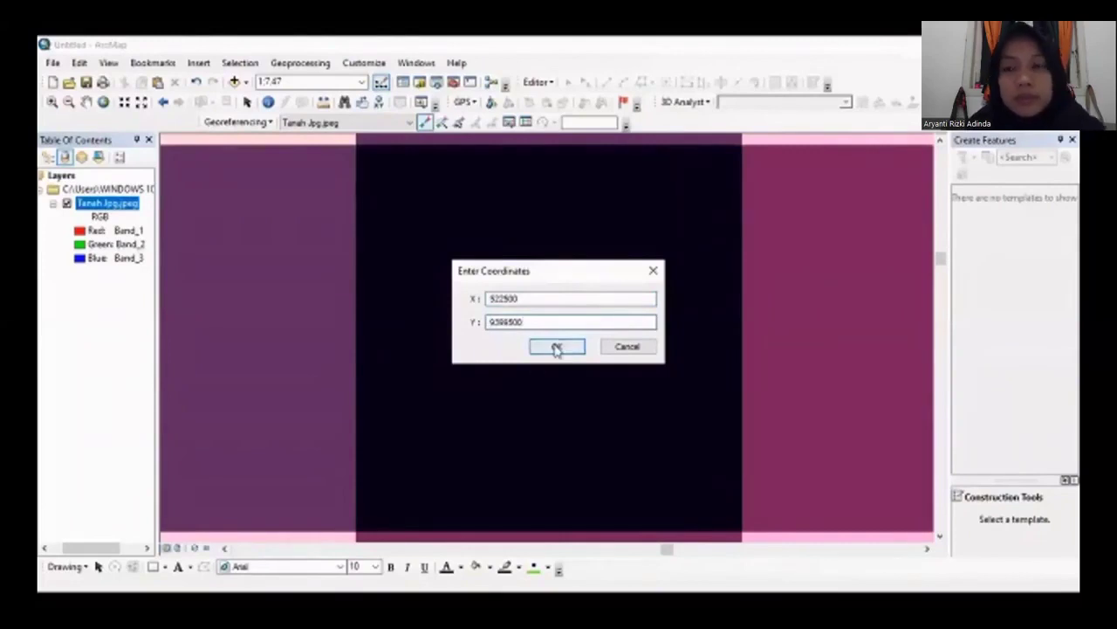
pyautogui.click(519, 297)
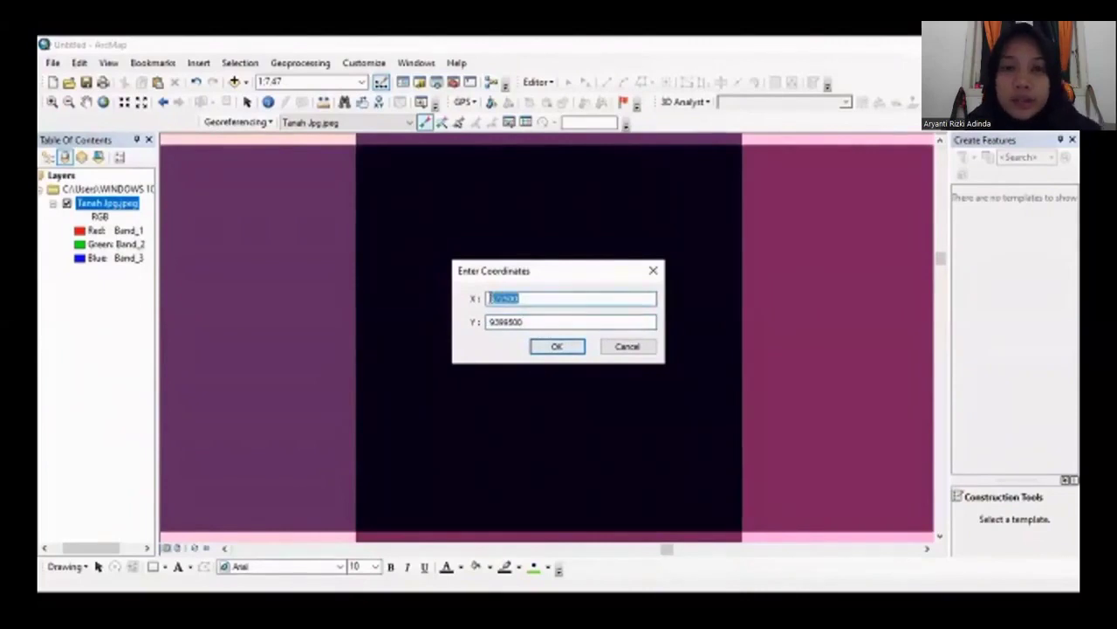
pyautogui.click(556, 348)
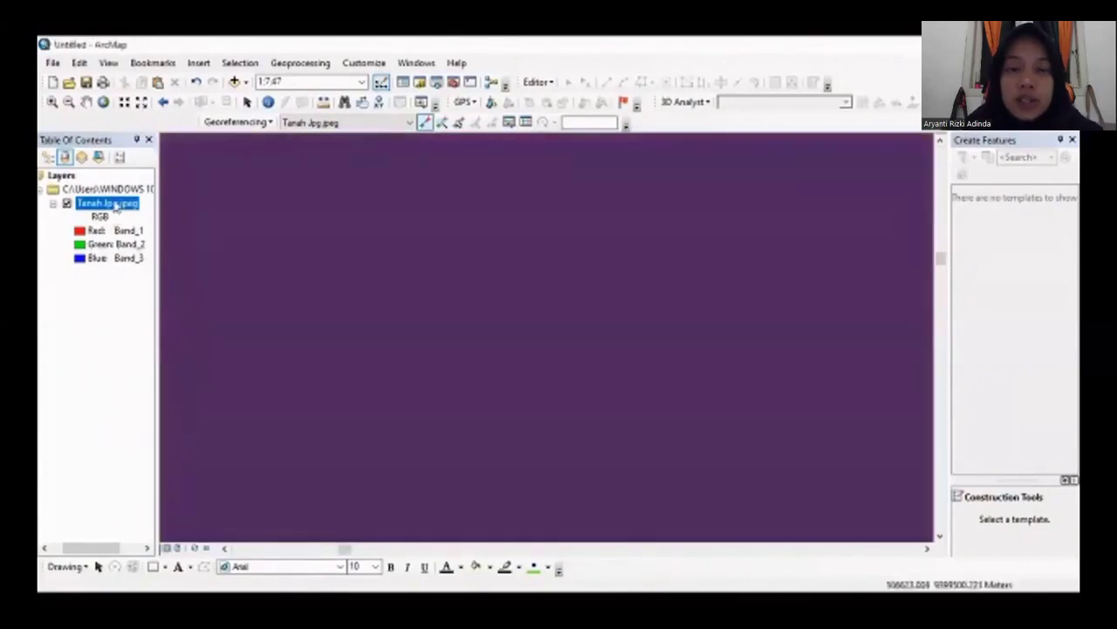
# Place the third control point at the centre of the darkest pixel at the map's lower-right grid intersection
pyautogui.rightClick(115, 203)
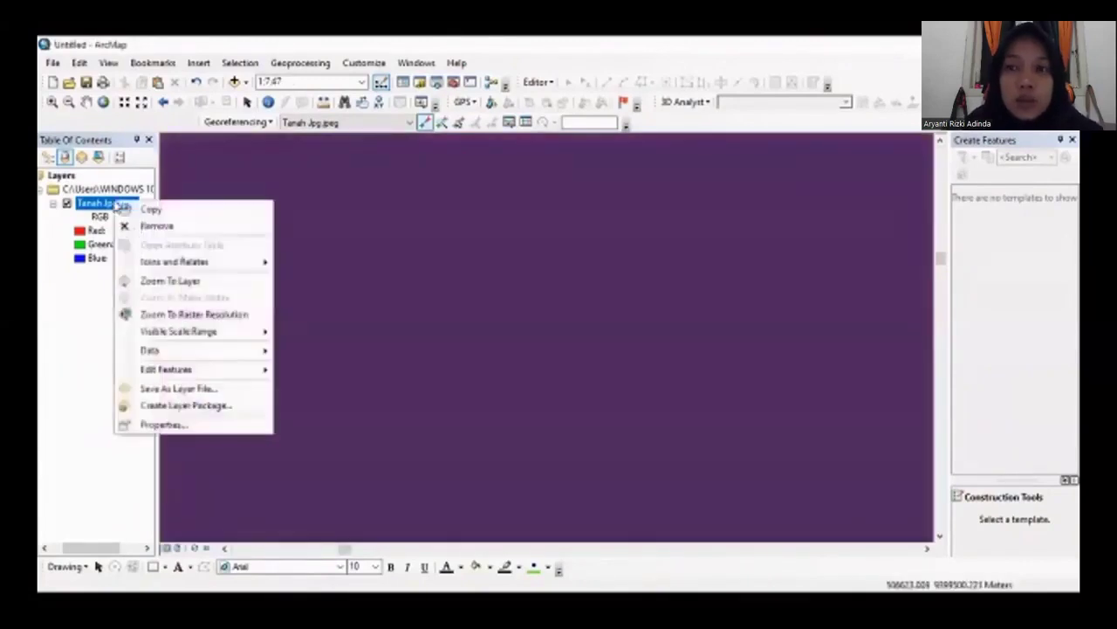
pyautogui.click(159, 280)
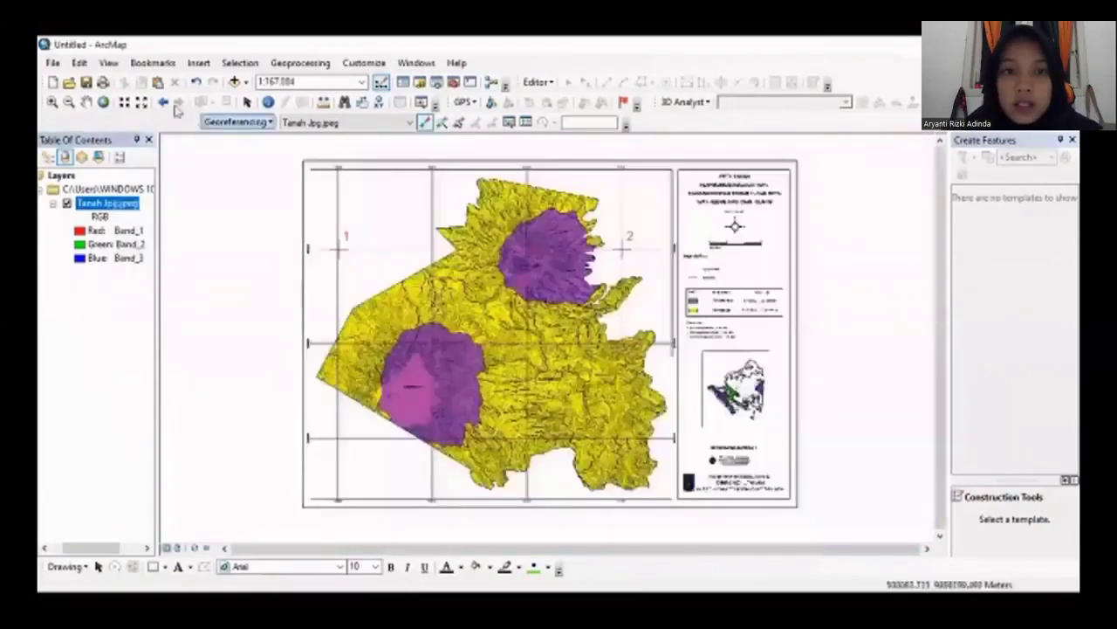
pyautogui.click(52, 102)
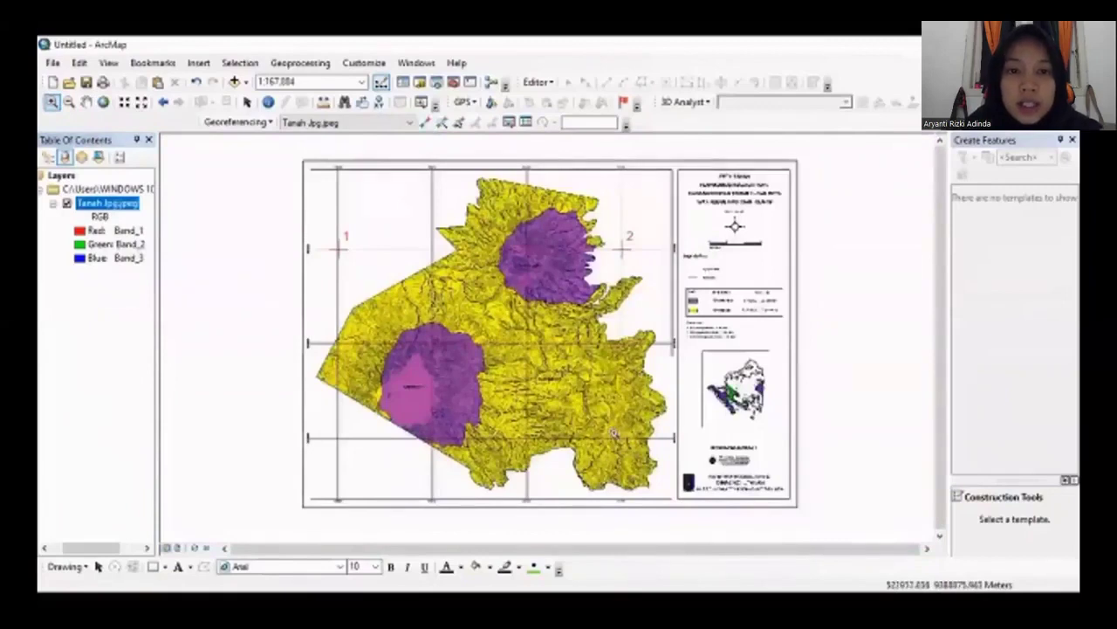
pyautogui.moveTo(631, 445); pyautogui.dragTo(607, 430)
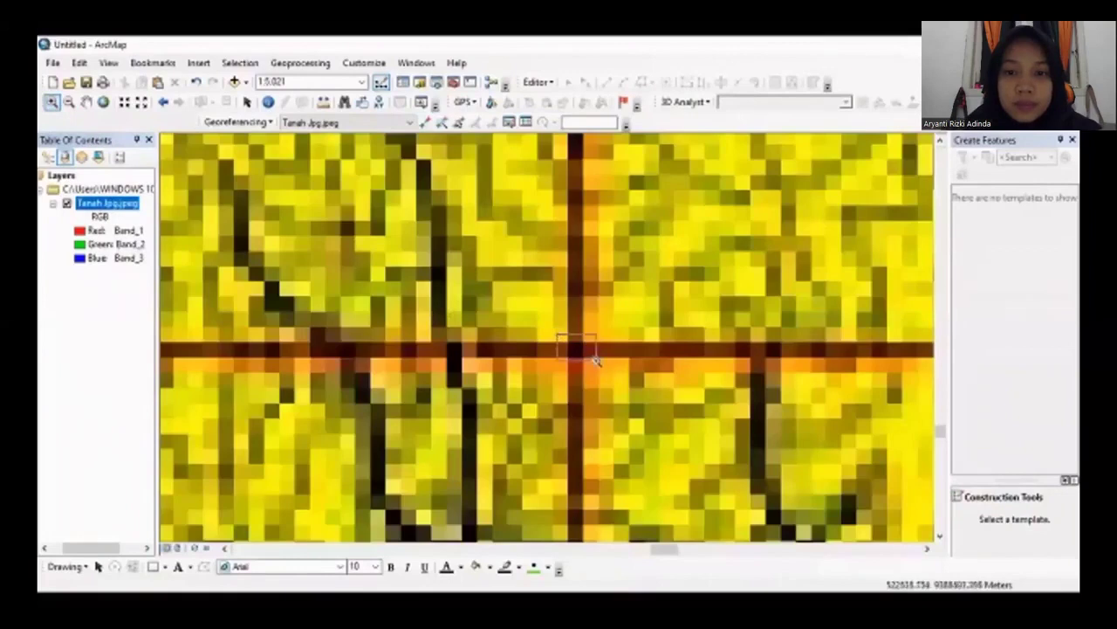
pyautogui.moveTo(598, 367); pyautogui.dragTo(550, 332)
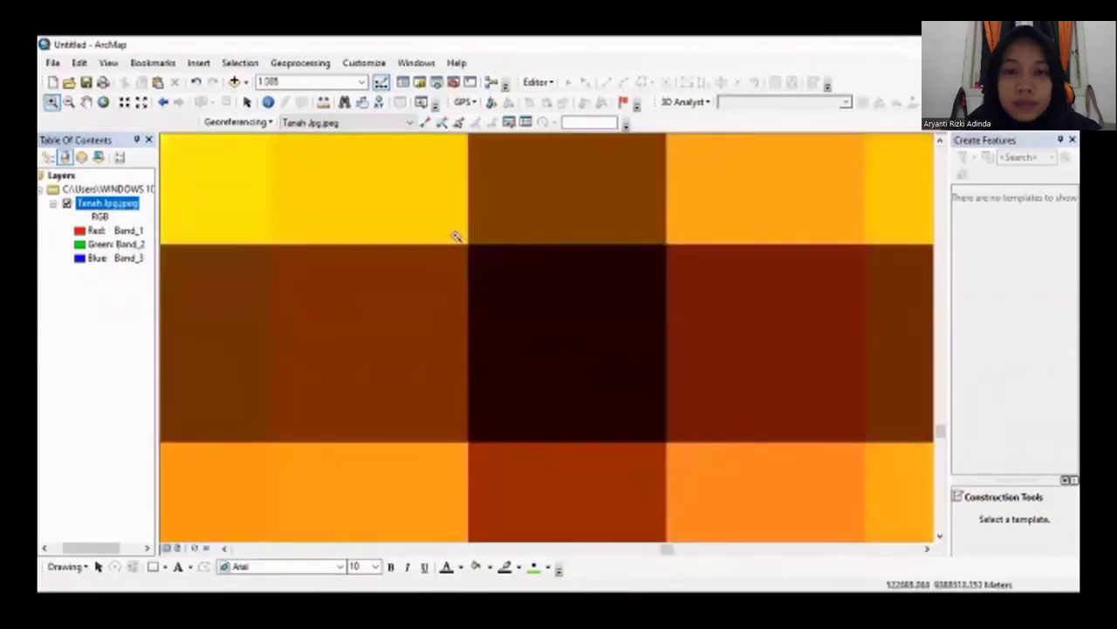
pyautogui.moveTo(457, 237); pyautogui.dragTo(595, 323)
pyautogui.moveTo(685, 440); pyautogui.dragTo(677, 453)
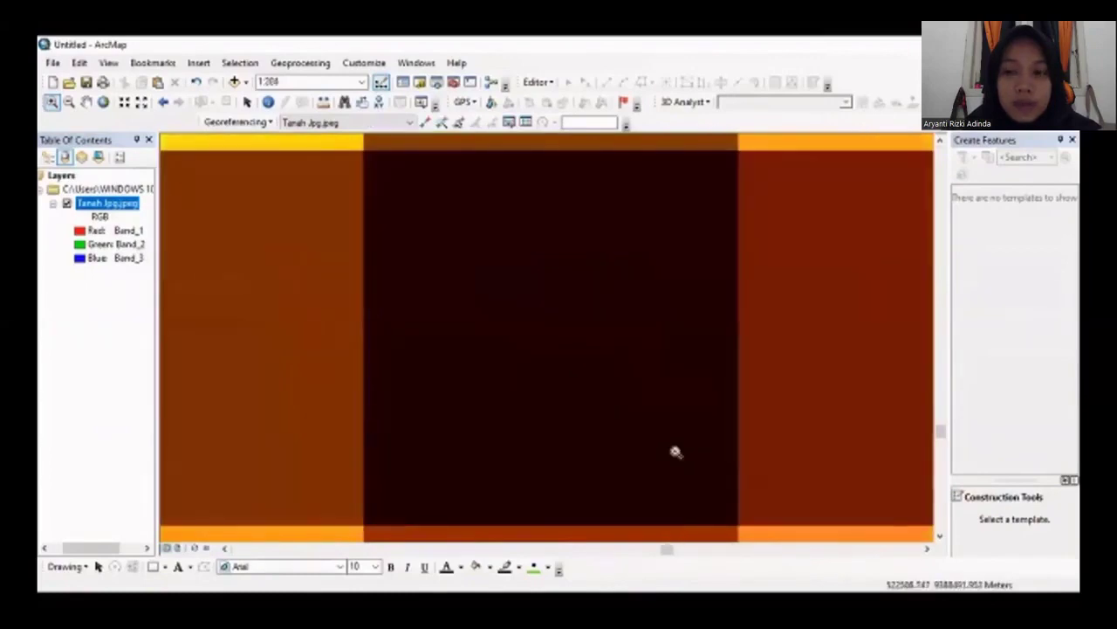
pyautogui.click(425, 123)
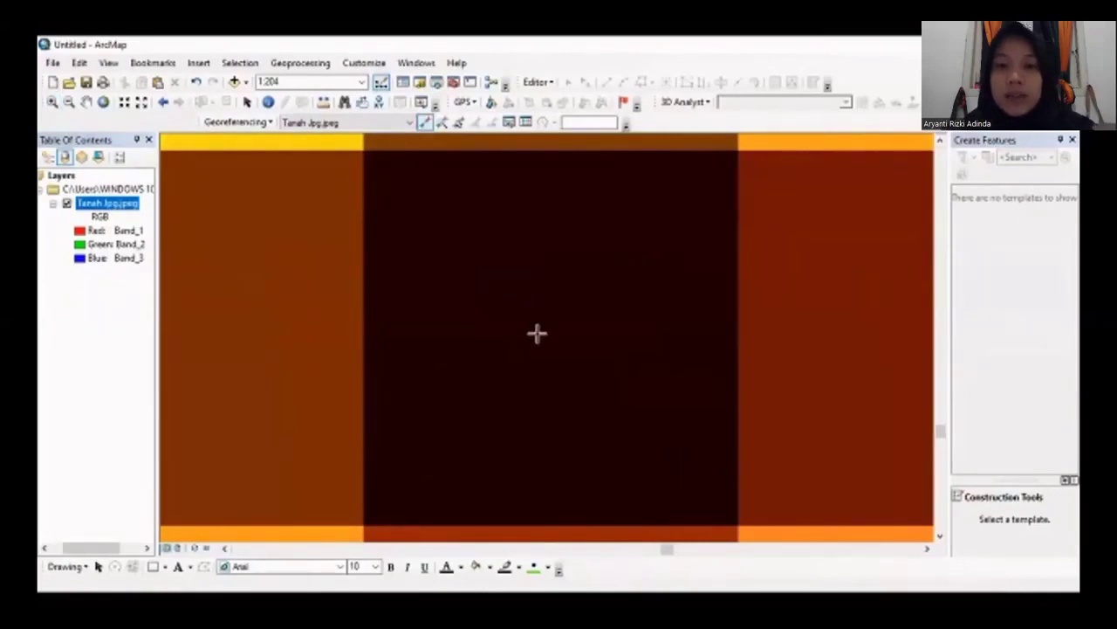
pyautogui.click(537, 332)
# Set the third control point's map coordinates to X 522500 and Y 9388500
pyautogui.rightClick(539, 336)
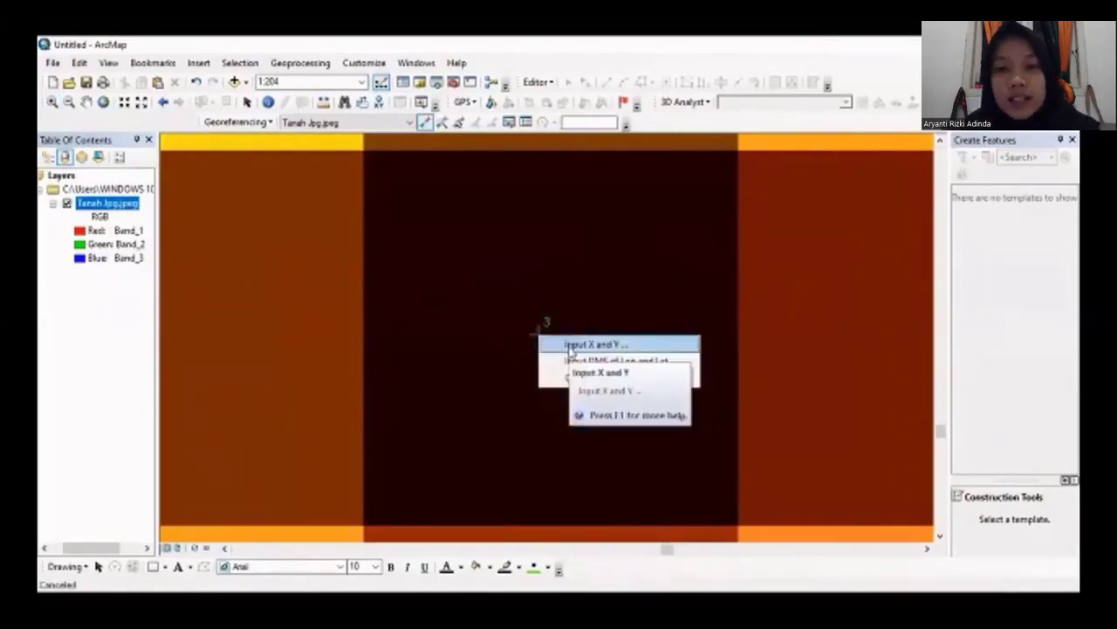
pyautogui.click(576, 344)
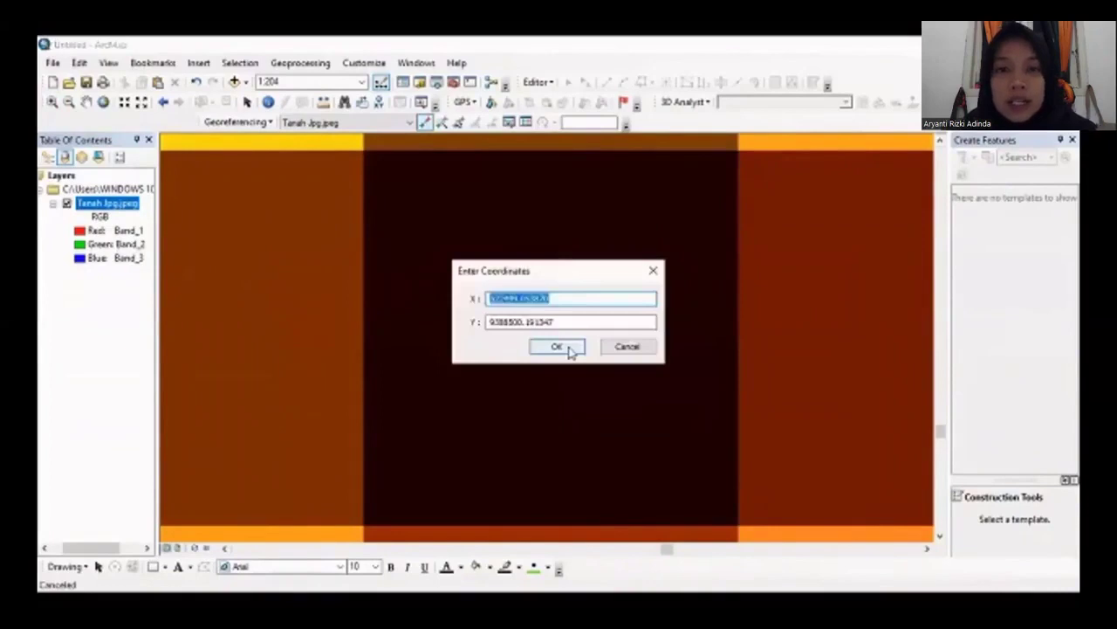
pyautogui.press('BackSpace')
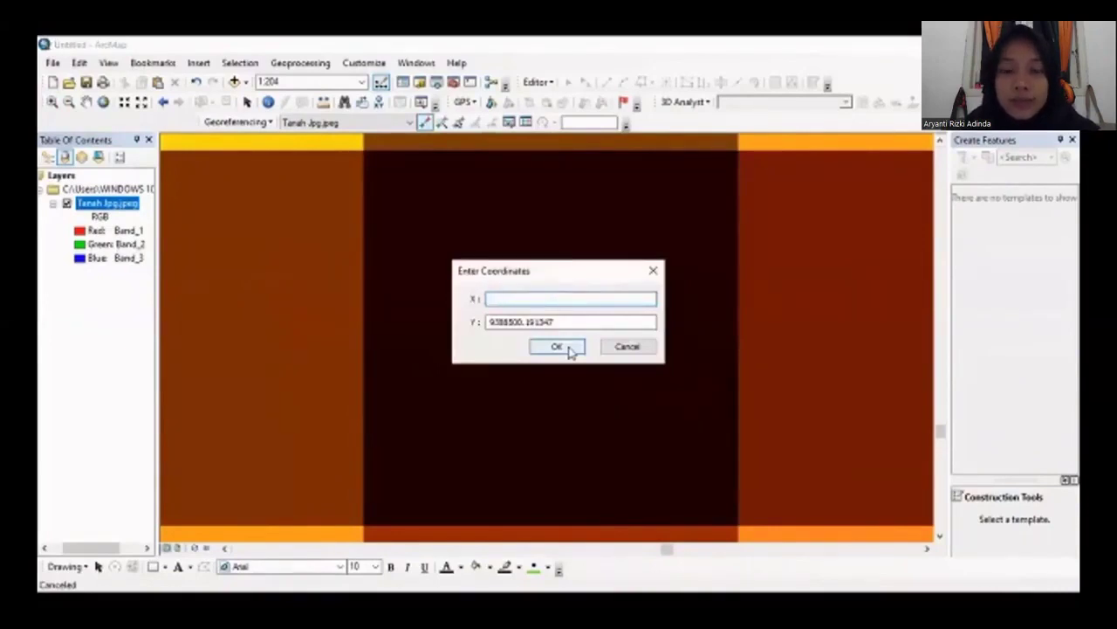
pyautogui.write('522500')
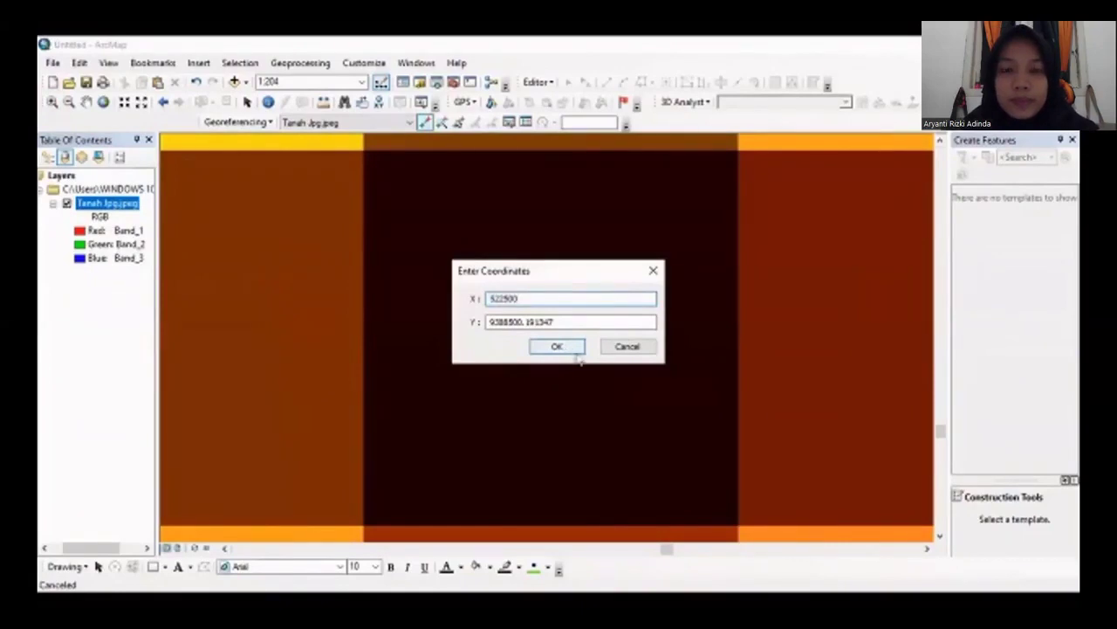
pyautogui.click(574, 323)
pyautogui.moveTo(575, 323); pyautogui.dragTo(513, 324)
pyautogui.press('BackSpace')
pyautogui.press('BackSpace')
pyautogui.press('BackSpace')
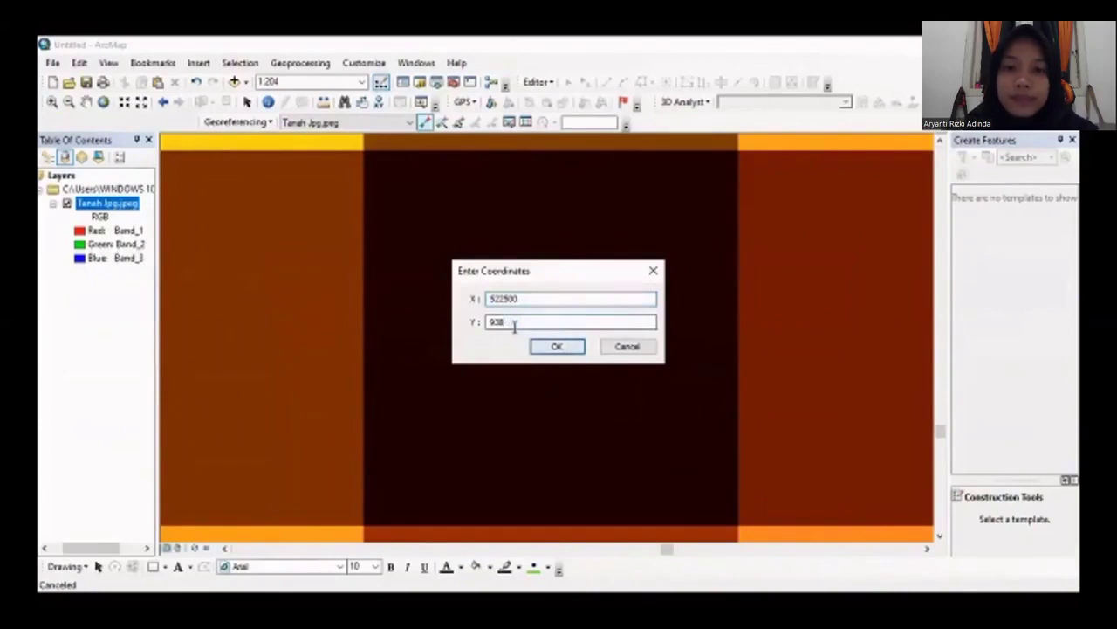
pyautogui.write('8500')
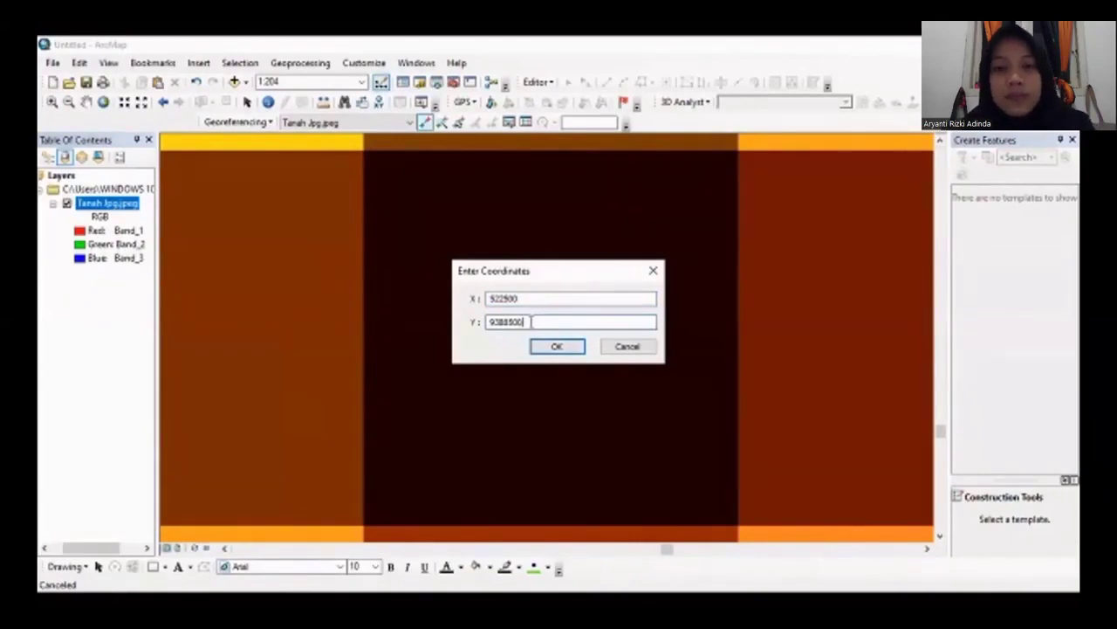
pyautogui.moveTo(532, 322); pyautogui.dragTo(483, 322)
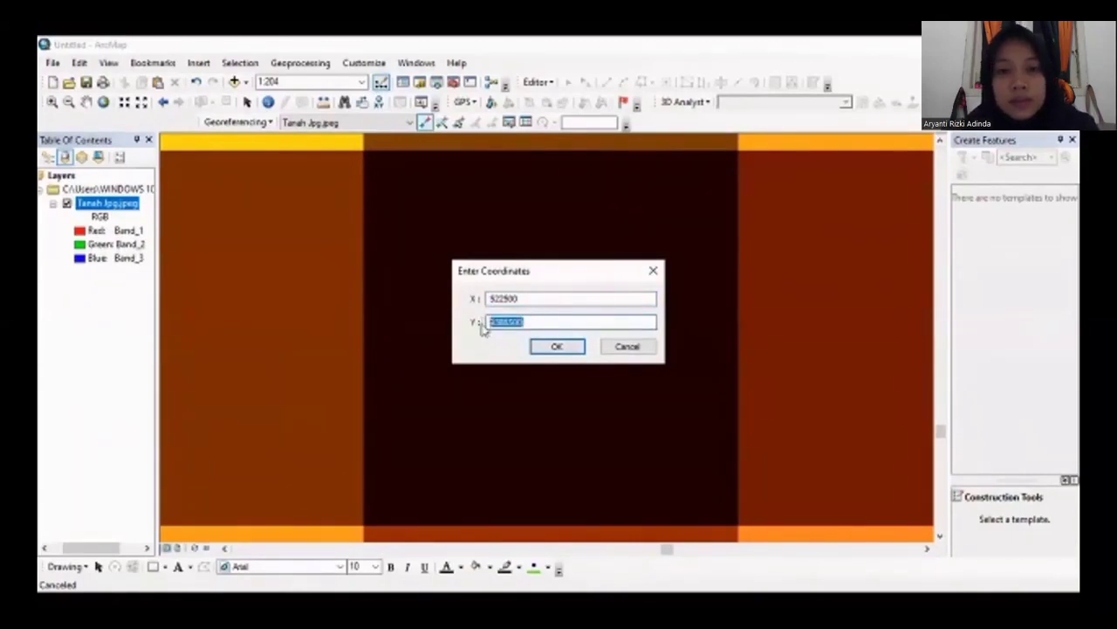
pyautogui.click(550, 325)
pyautogui.click(553, 347)
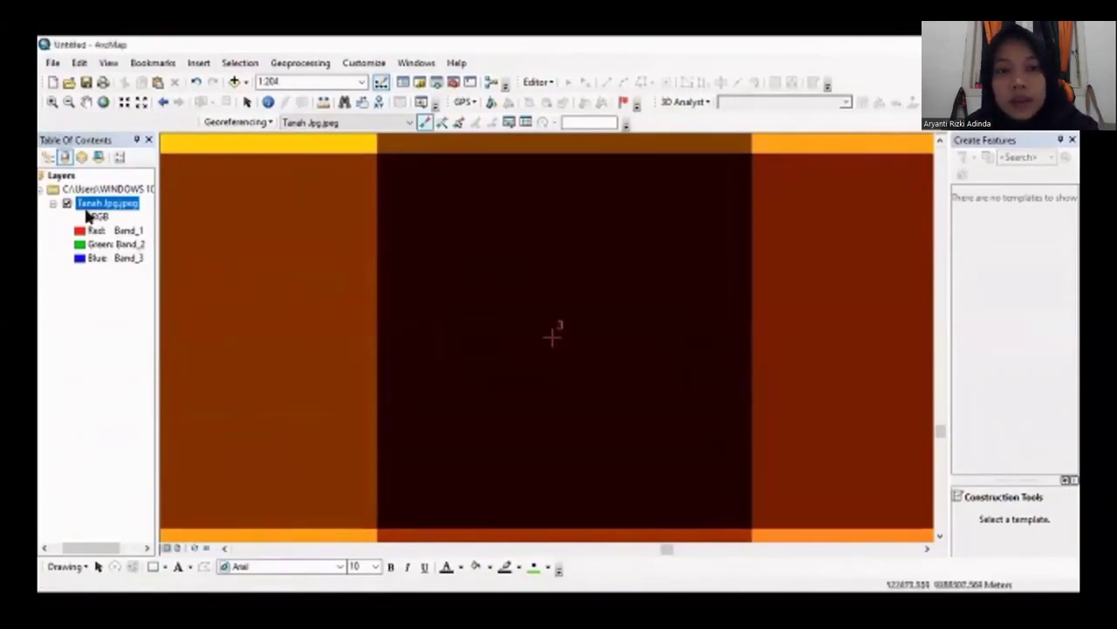
# Place the fourth control point at the centre of the black pixel at the map's lower-left grid intersection
pyautogui.rightClick(87, 208)
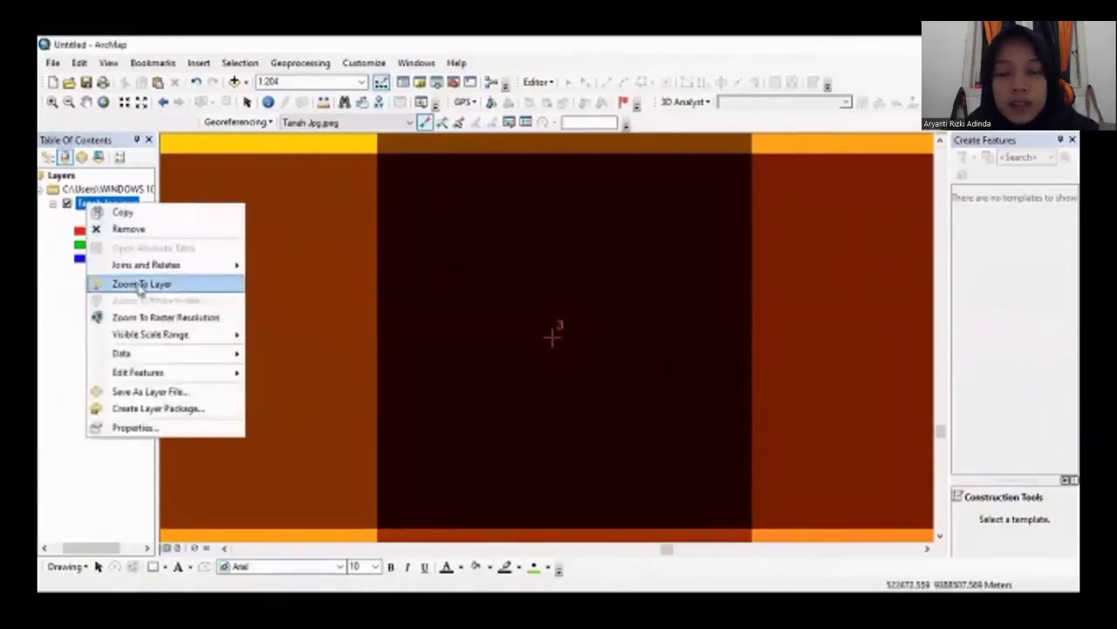
pyautogui.click(140, 285)
pyautogui.click(51, 101)
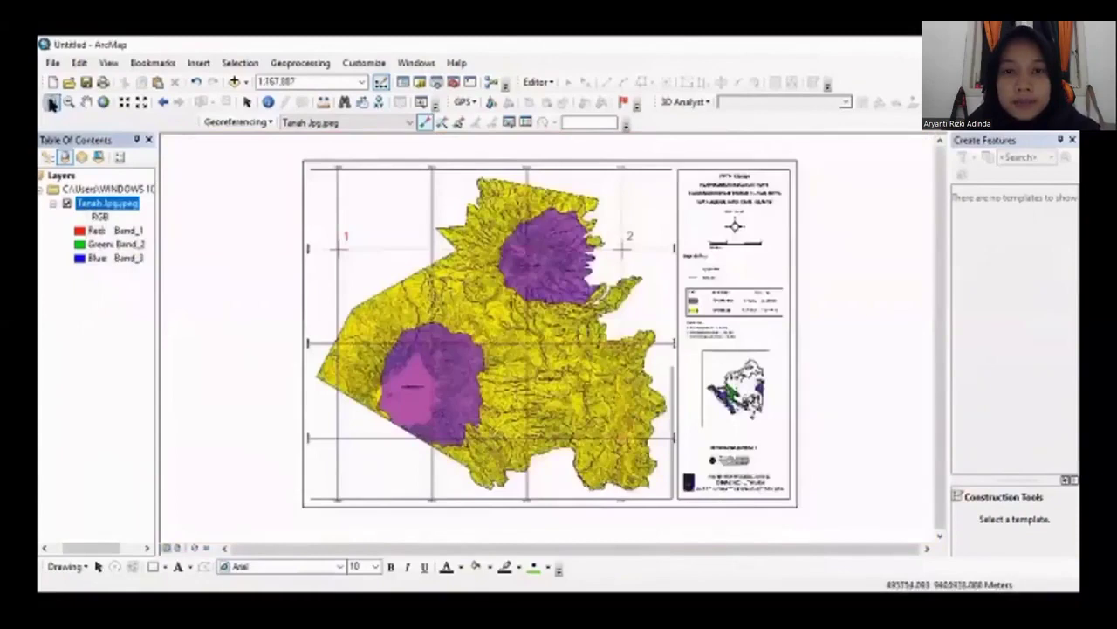
pyautogui.moveTo(330, 429); pyautogui.dragTo(345, 442)
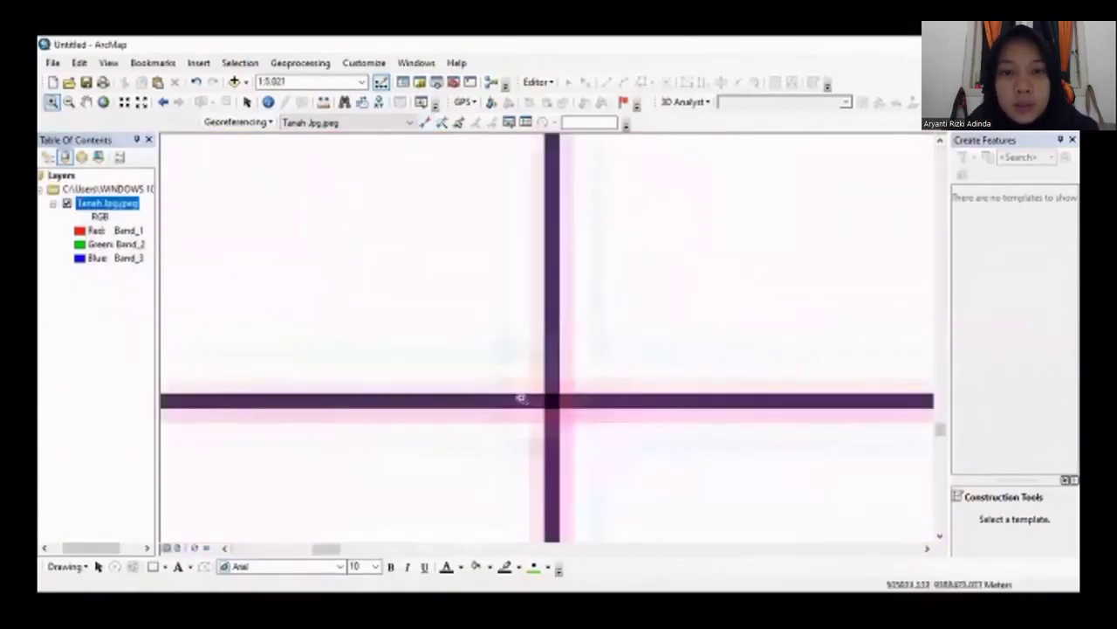
pyautogui.moveTo(536, 382); pyautogui.dragTo(567, 414)
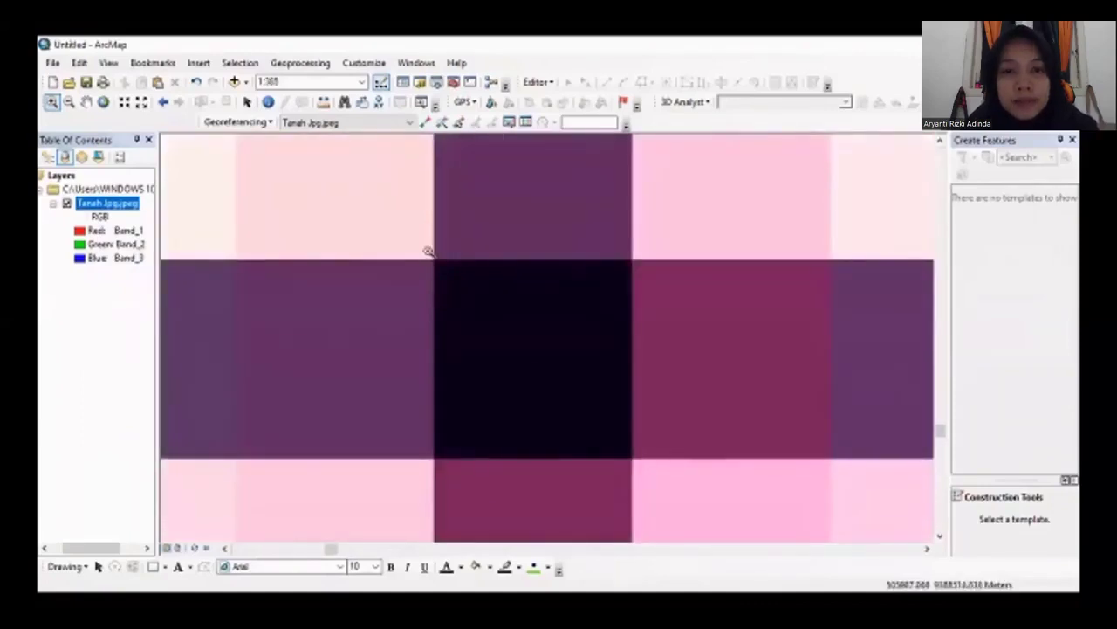
pyautogui.moveTo(425, 251); pyautogui.dragTo(642, 467)
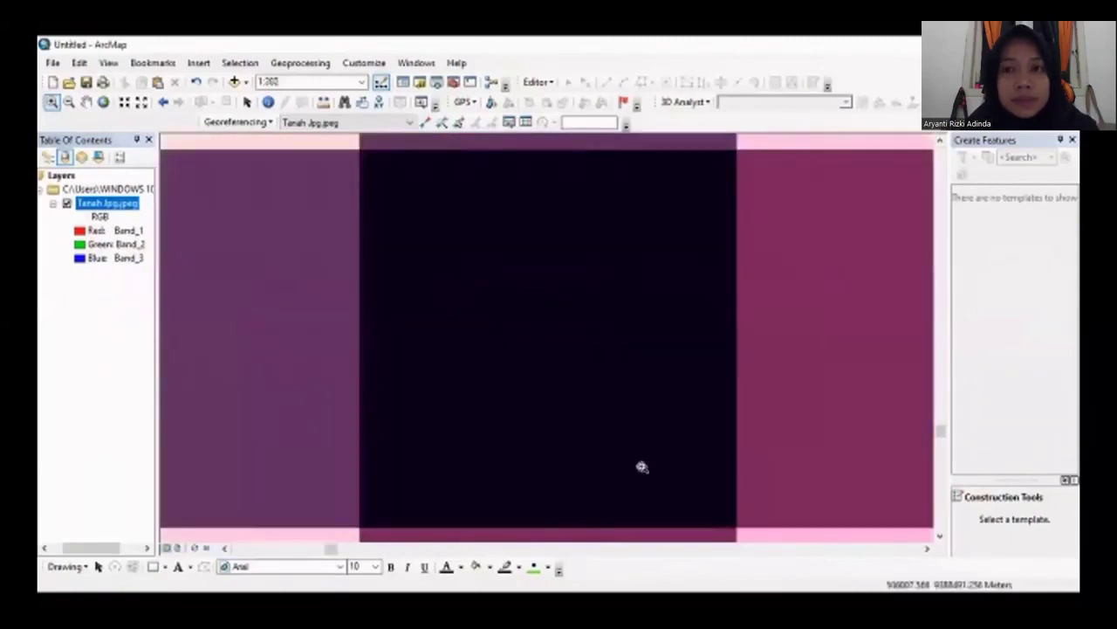
pyautogui.click(425, 123)
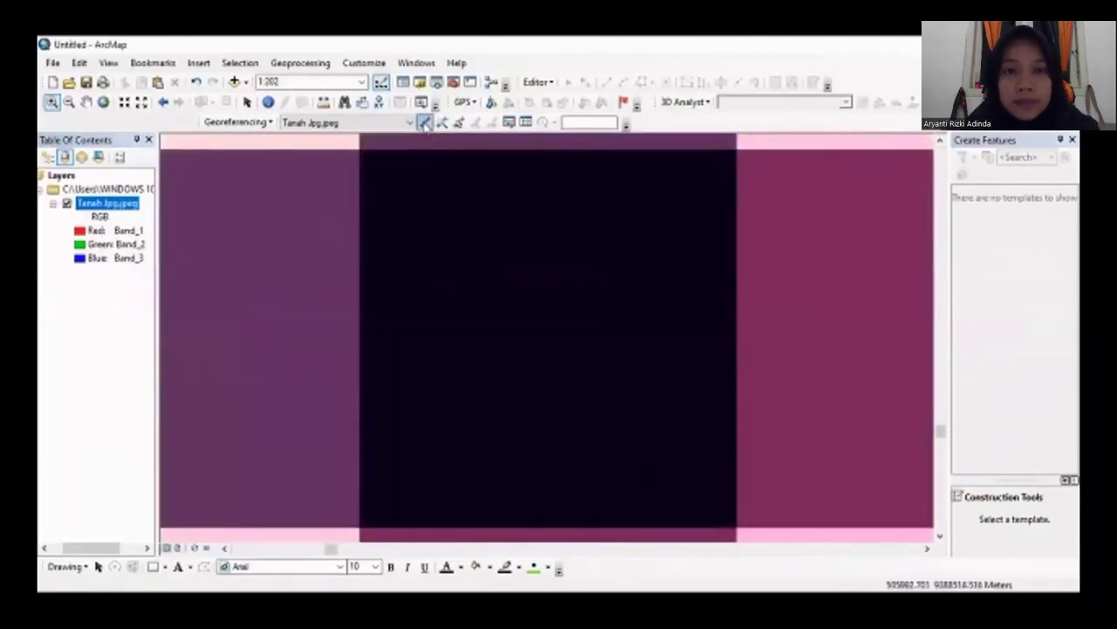
pyautogui.click(539, 335)
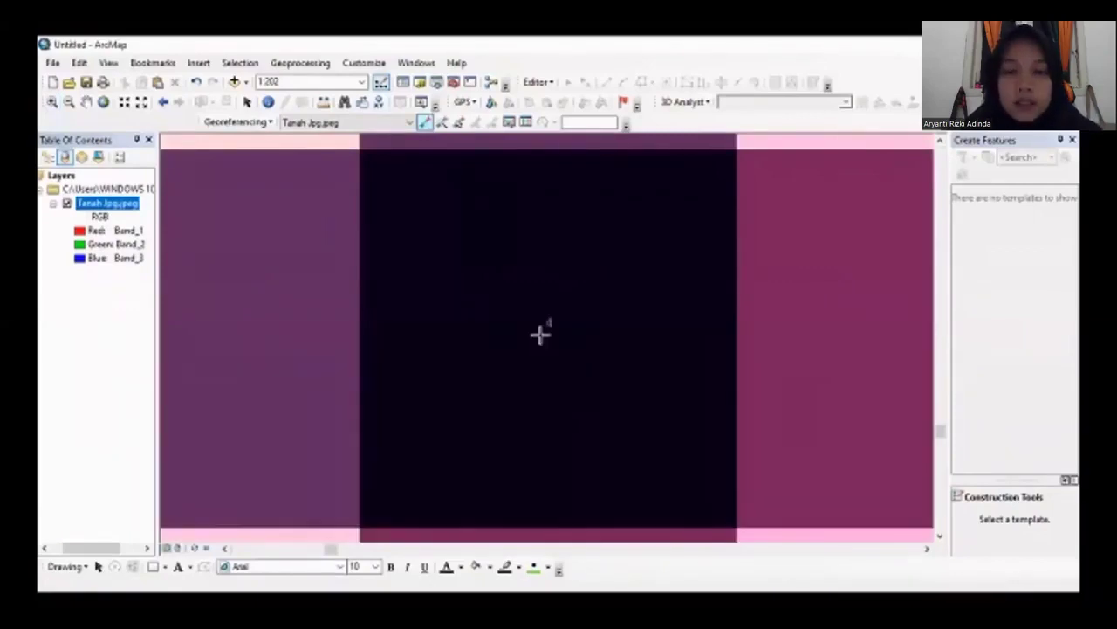
# Set the fourth control point's map coordinates to X 506000 and Y 9388500
pyautogui.rightClick(540, 335)
pyautogui.click(566, 345)
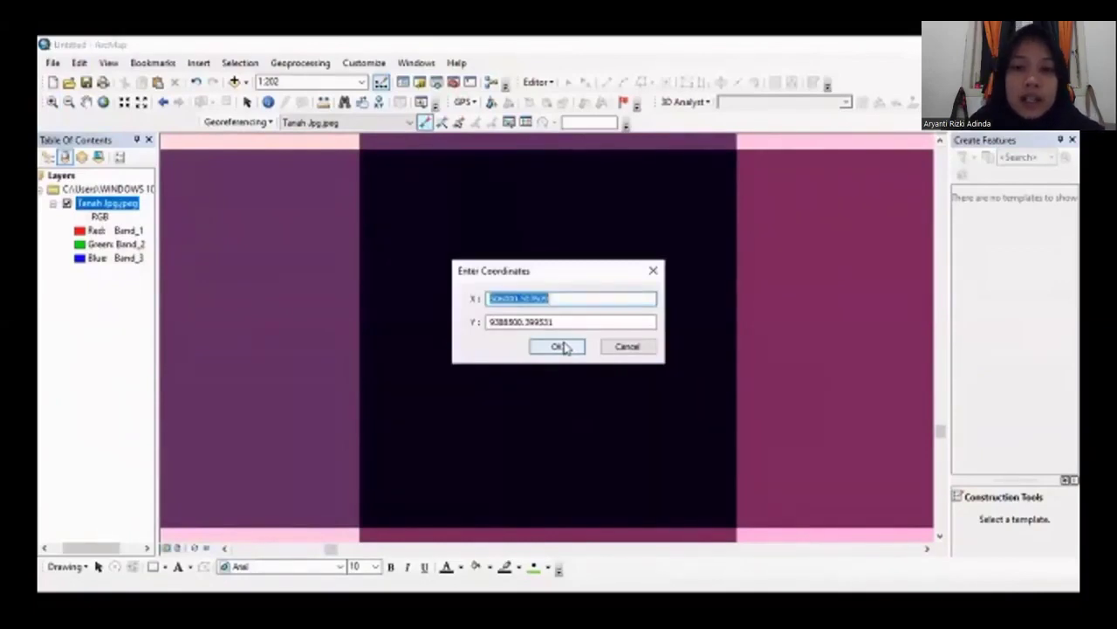
pyautogui.press('BackSpace')
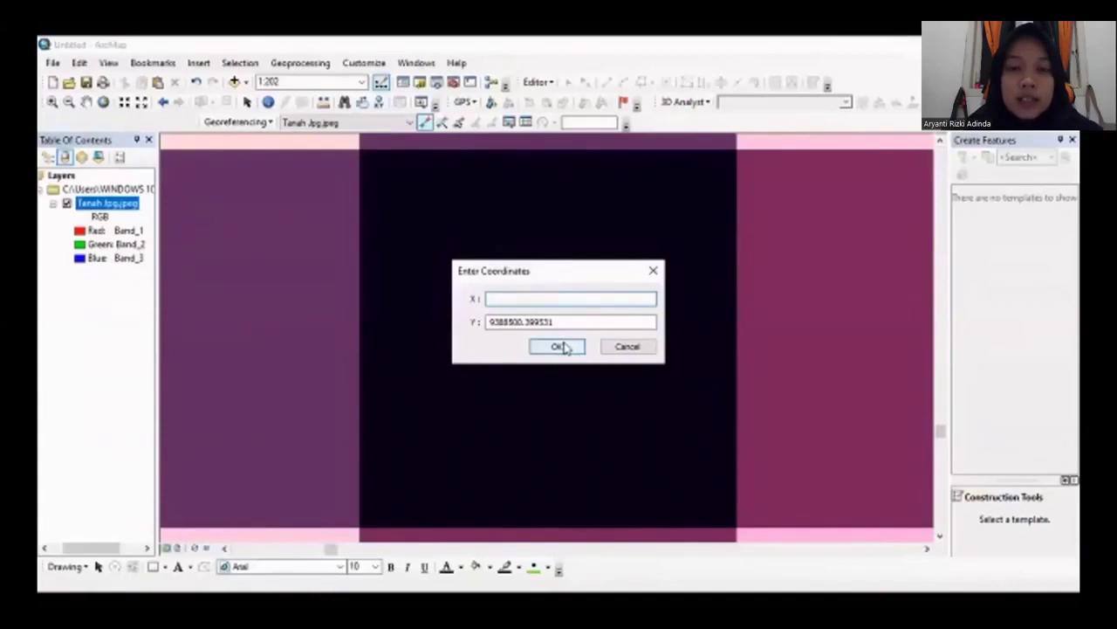
pyautogui.write('9388500')
pyautogui.press('BackSpace')
pyautogui.press('BackSpace')
pyautogui.press('BackSpace')
pyautogui.press('BackSpace')
pyautogui.press('BackSpace')
pyautogui.press('BackSpace')
pyautogui.press('BackSpace')
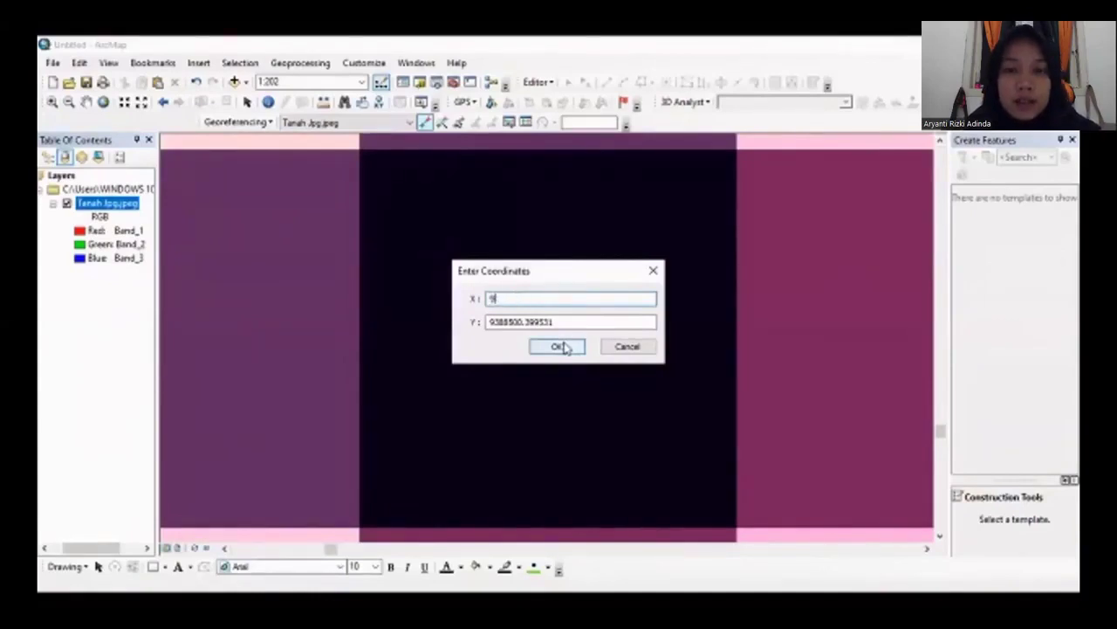
pyautogui.write('906990')
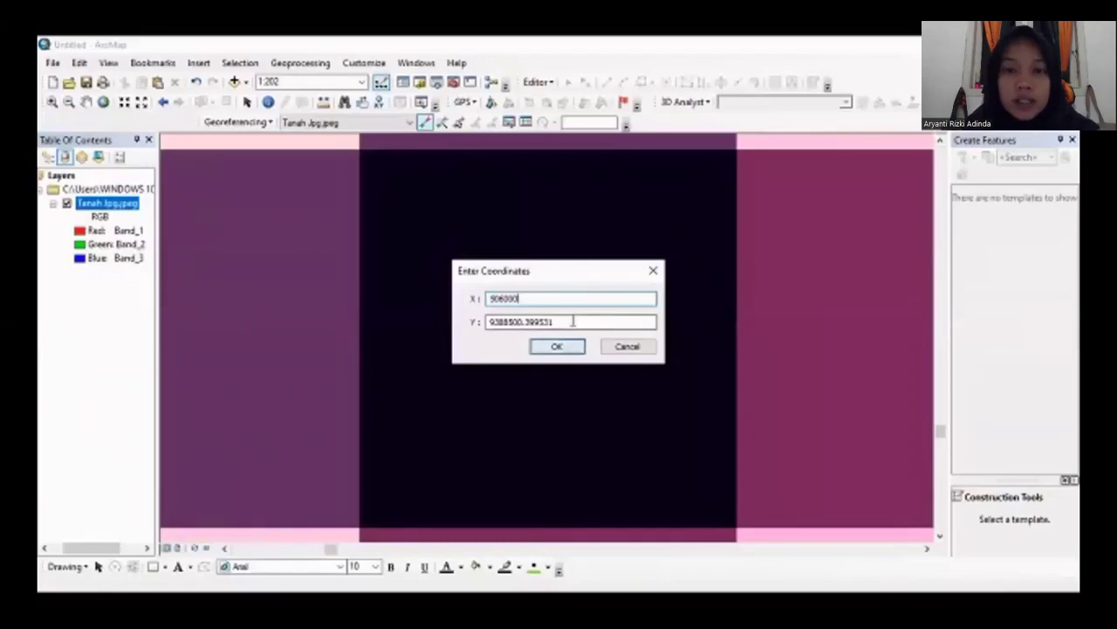
pyautogui.moveTo(572, 321); pyautogui.dragTo(489, 321)
pyautogui.press('BackSpace')
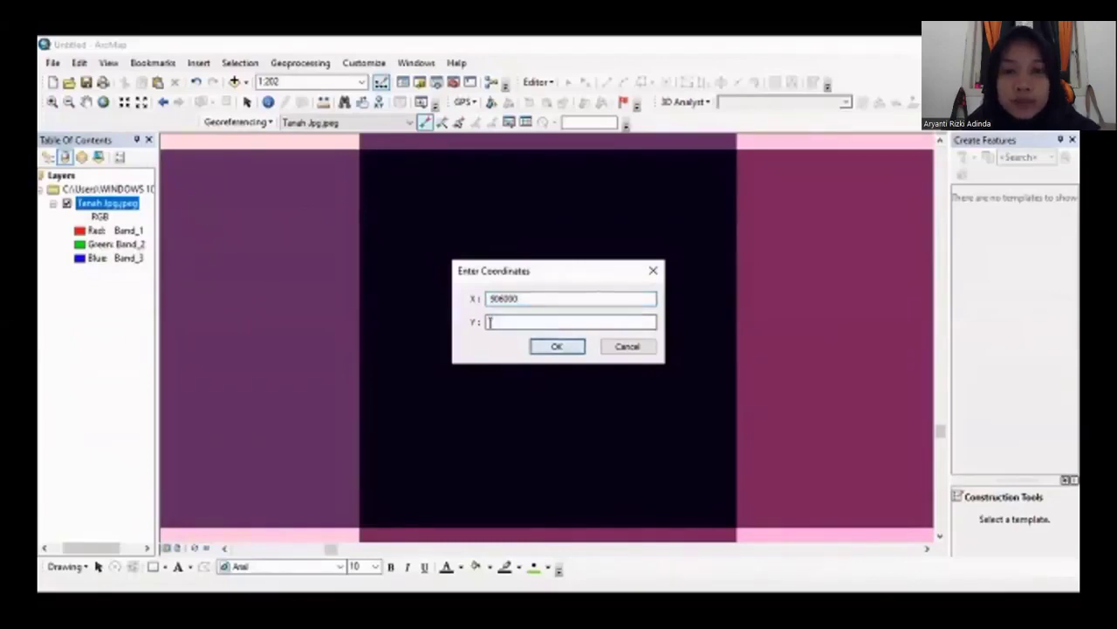
pyautogui.write('9388500')
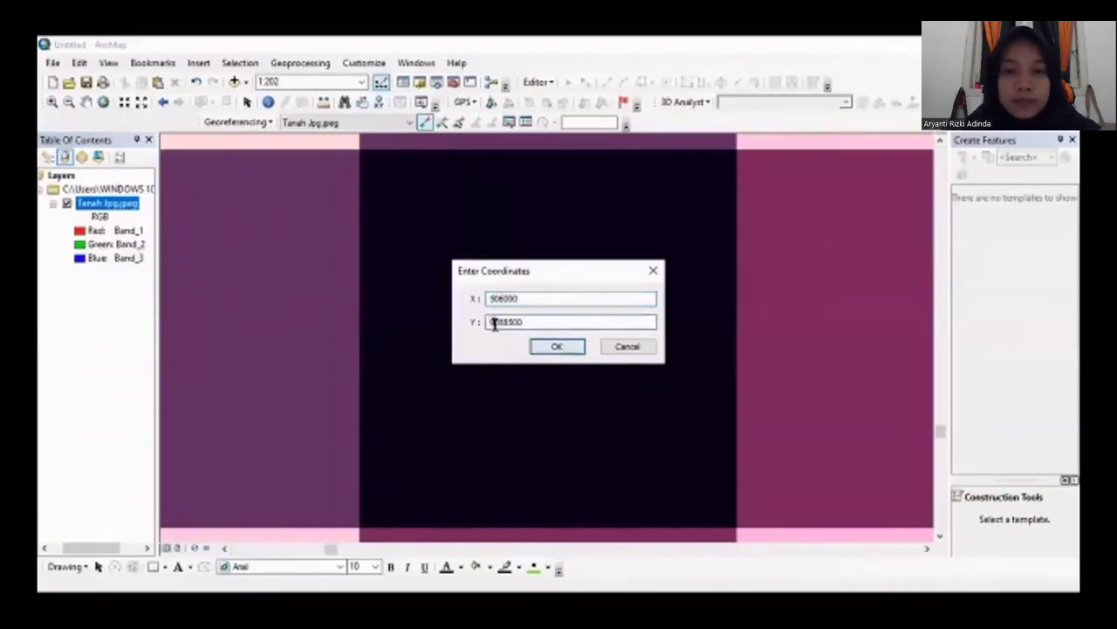
pyautogui.click(576, 350)
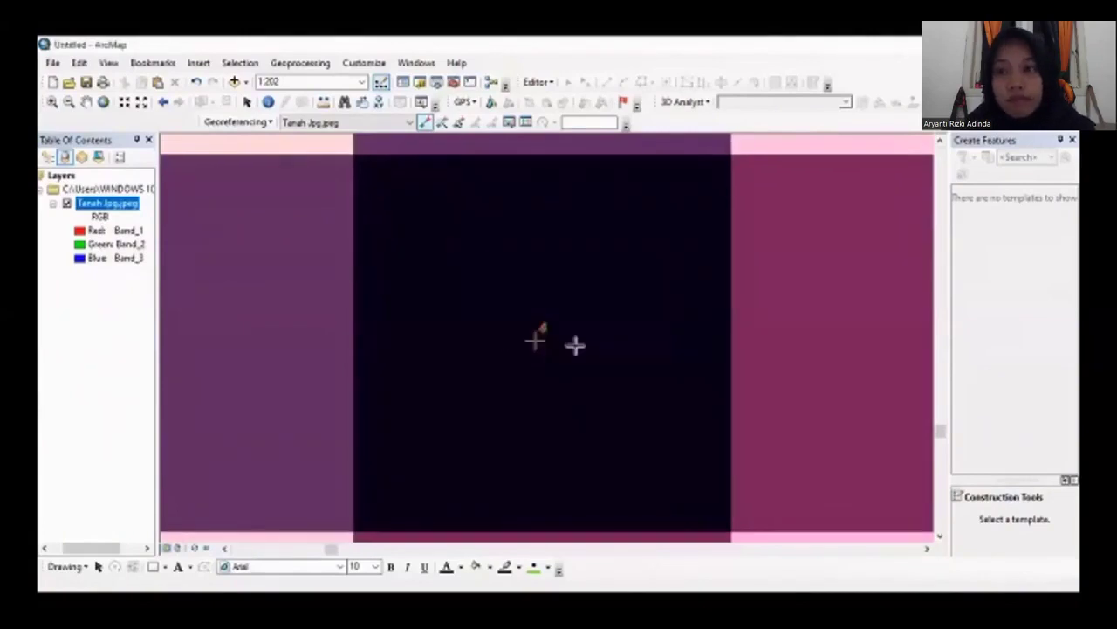
# Save the four control-point links from the link table as the text file GCP_Tahura in New Folder
pyautogui.rightClick(134, 206)
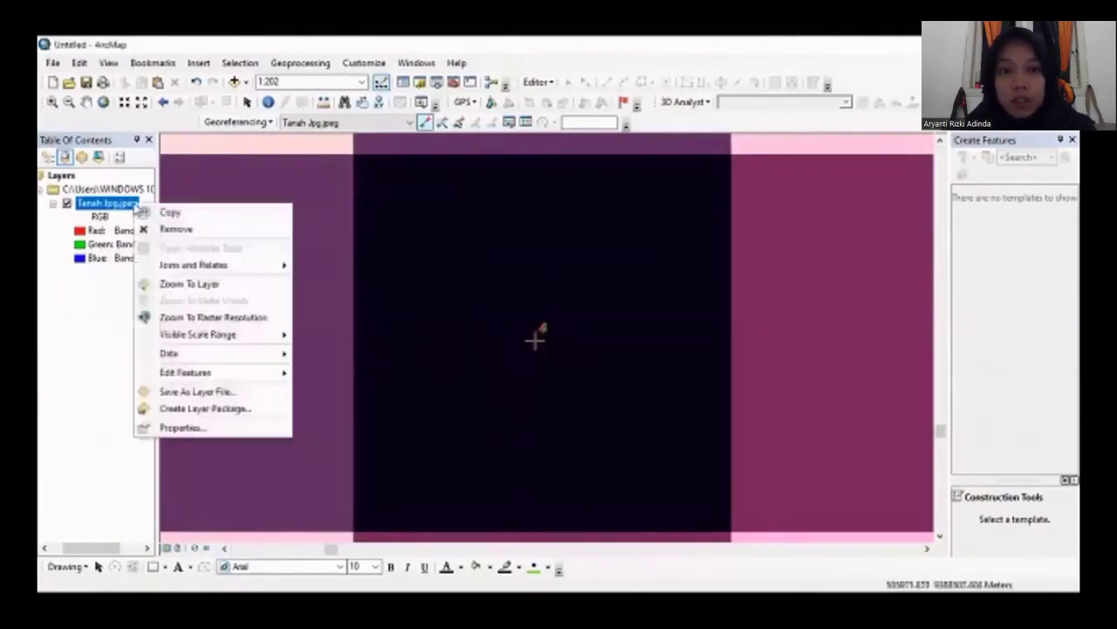
pyautogui.click(188, 284)
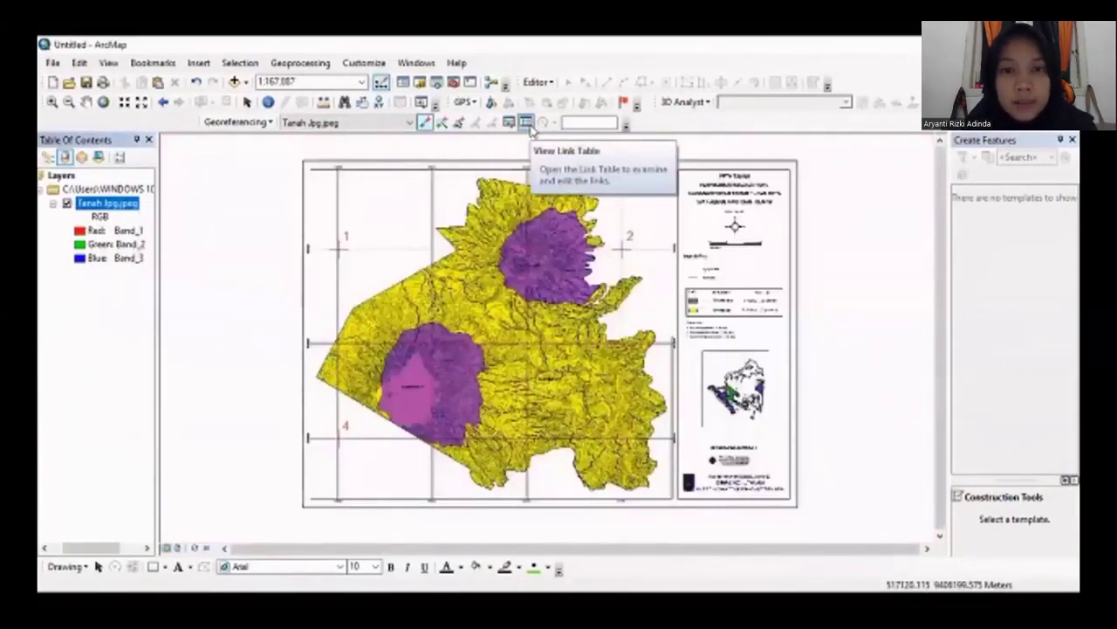
pyautogui.click(528, 124)
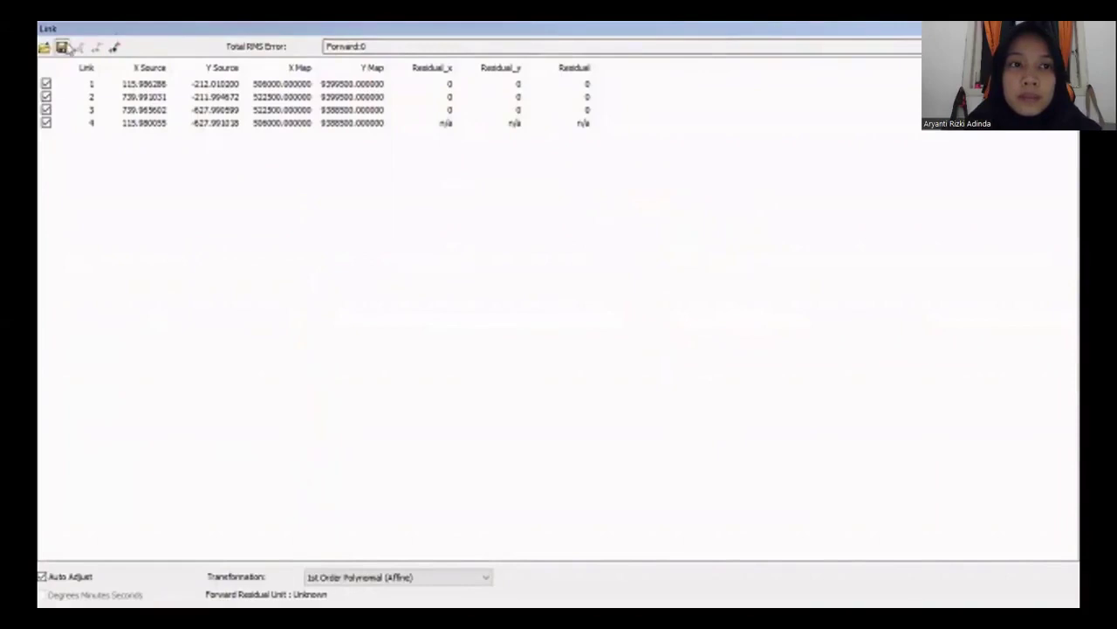
pyautogui.click(63, 47)
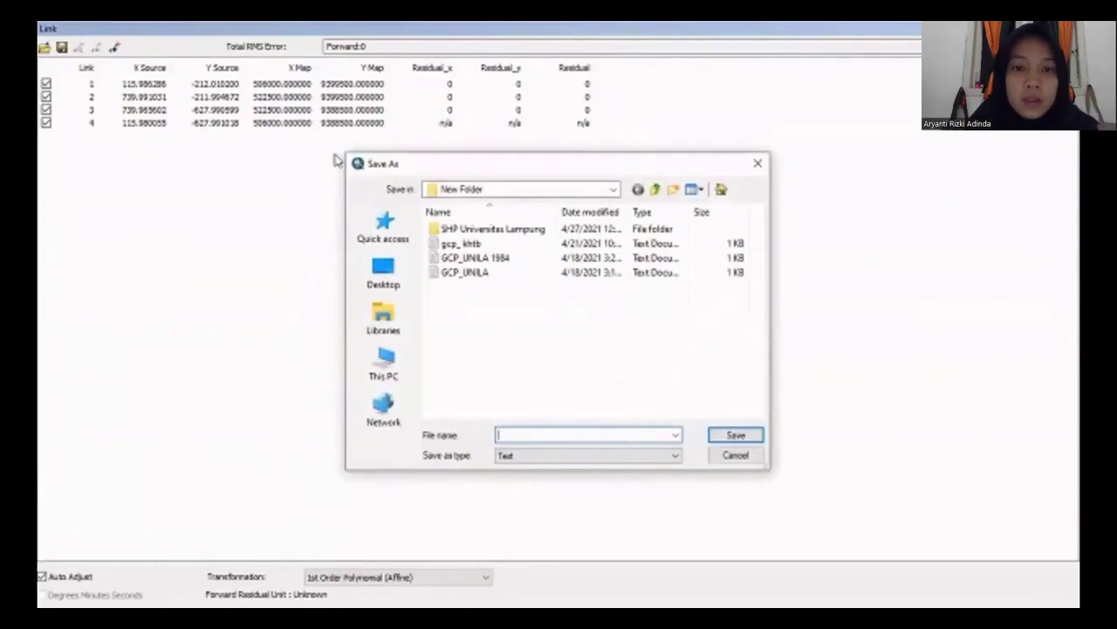
pyautogui.write('g')
pyautogui.press('BackSpace')
pyautogui.write('GCP')
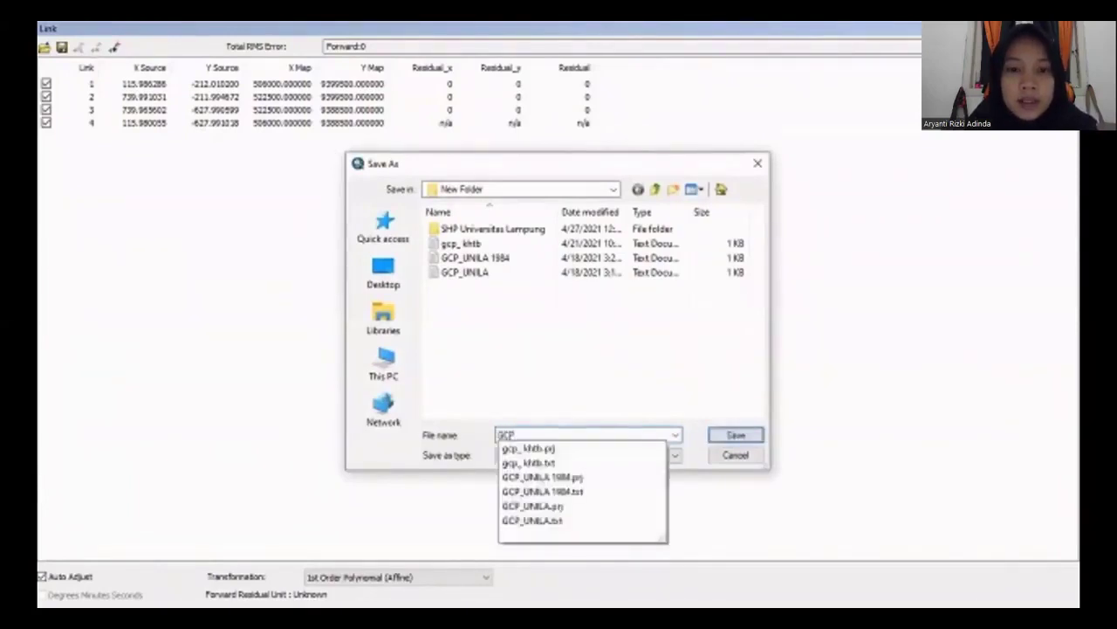
pyautogui.write('_')
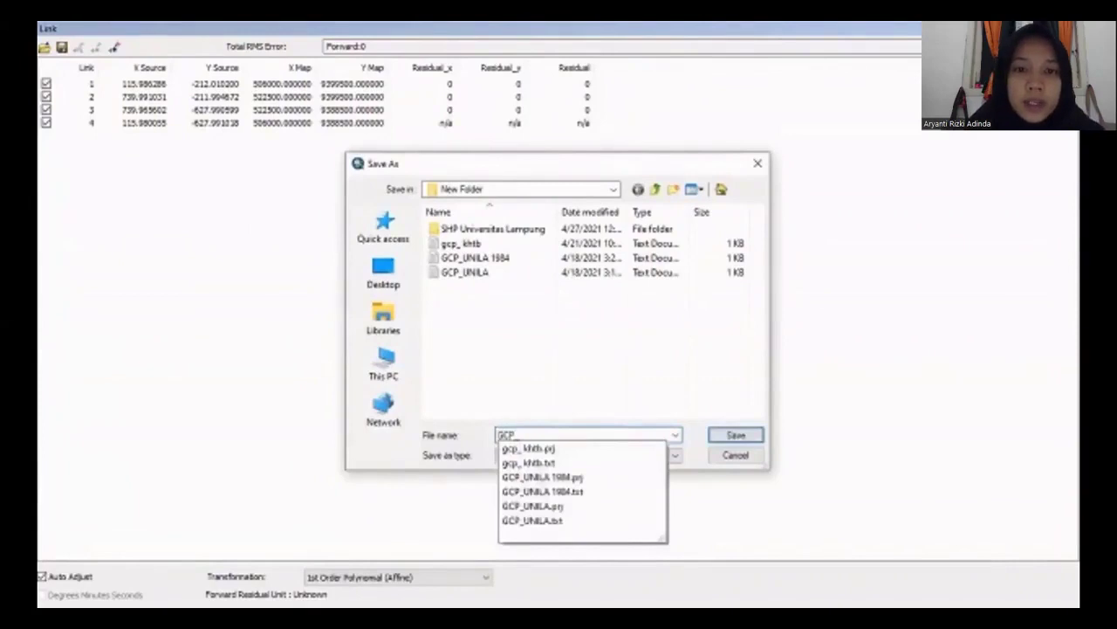
pyautogui.write('T')
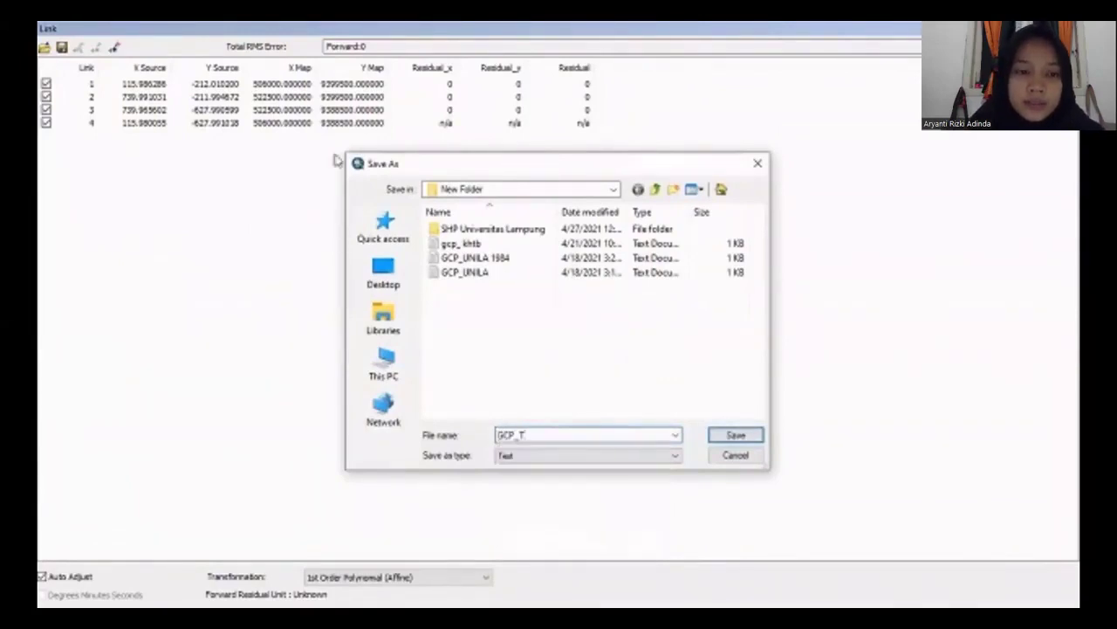
pyautogui.write('ahun')
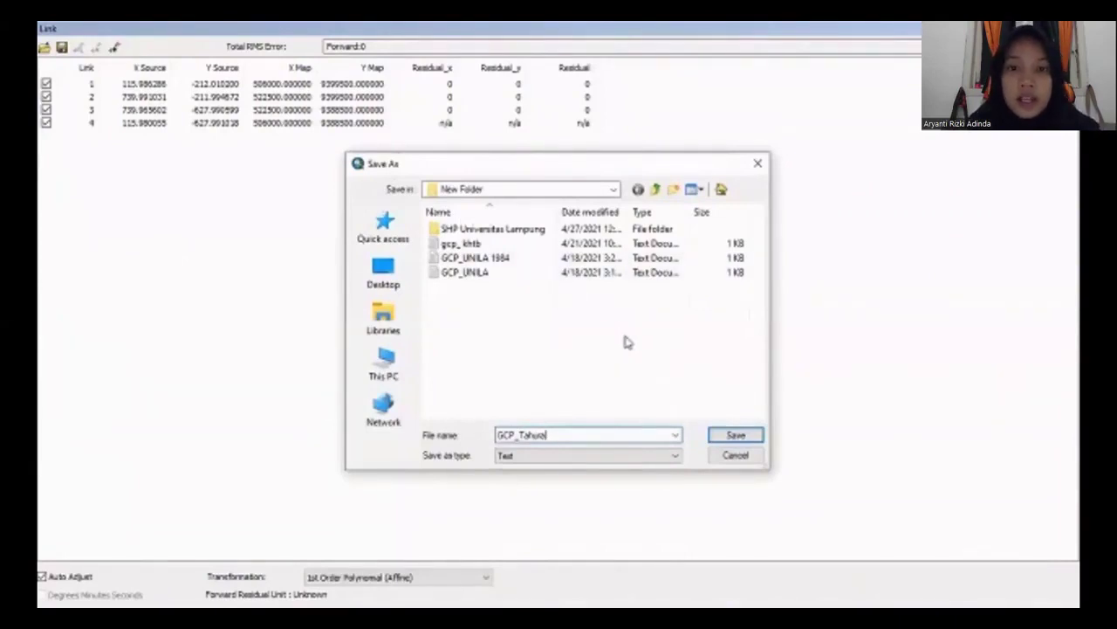
pyautogui.click(675, 454)
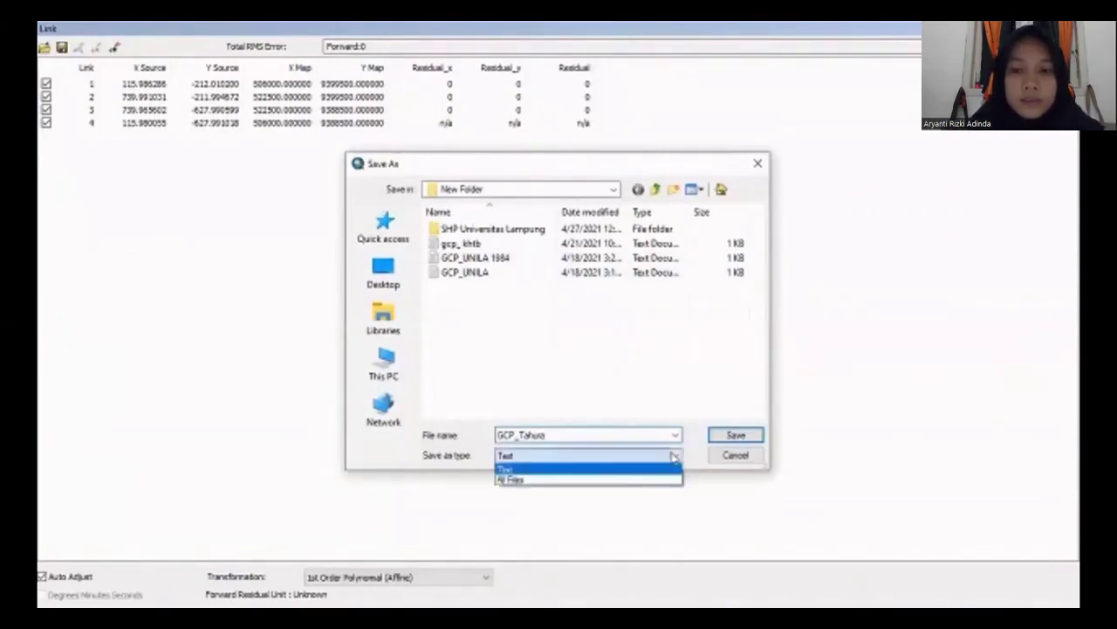
pyautogui.click(608, 472)
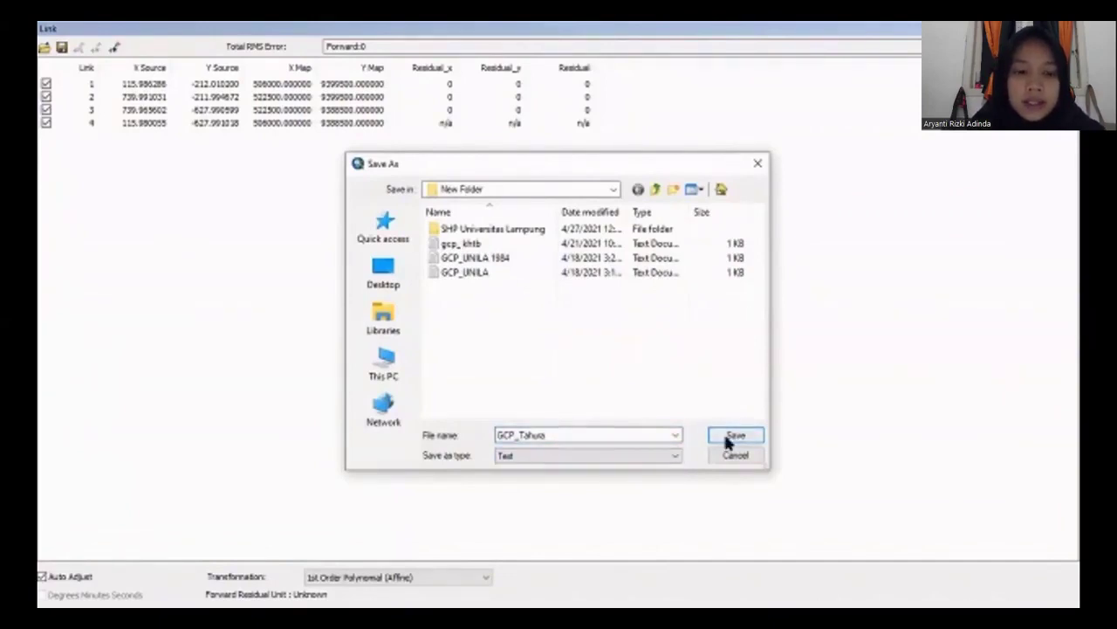
pyautogui.click(725, 436)
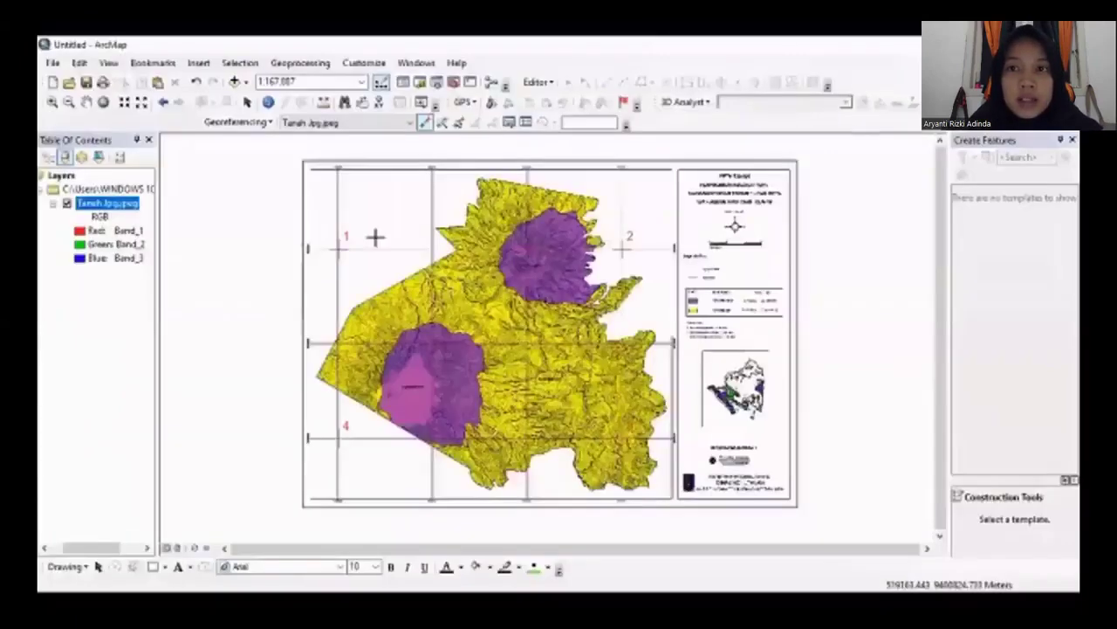
# Start creating a new shapefile inside New Folder in the Catalog
pyautogui.rightClick(125, 209)
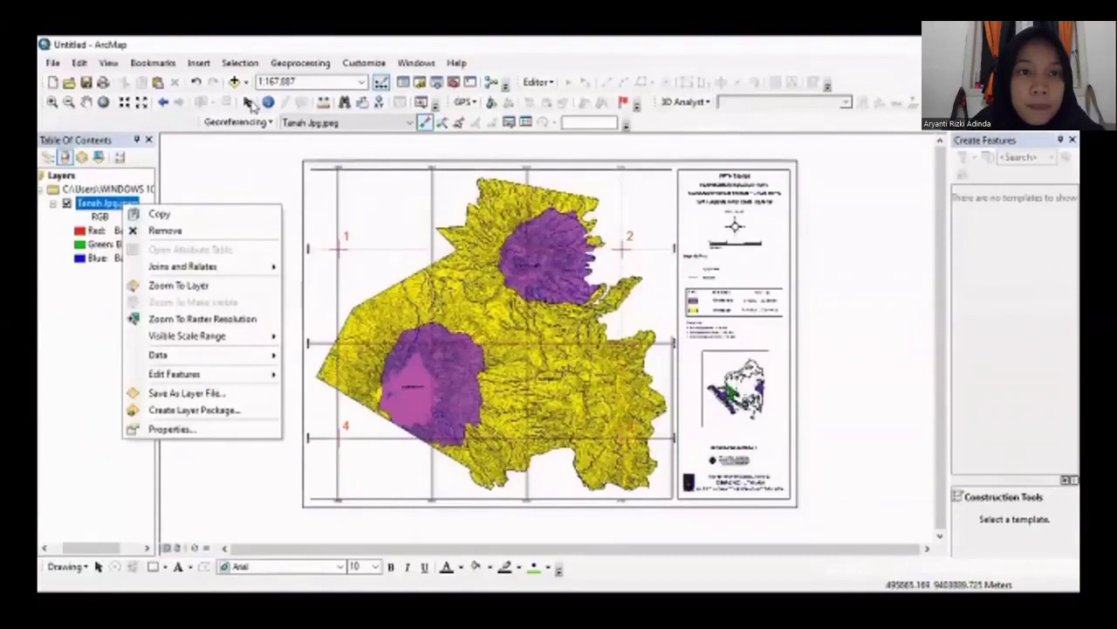
pyautogui.click(247, 101)
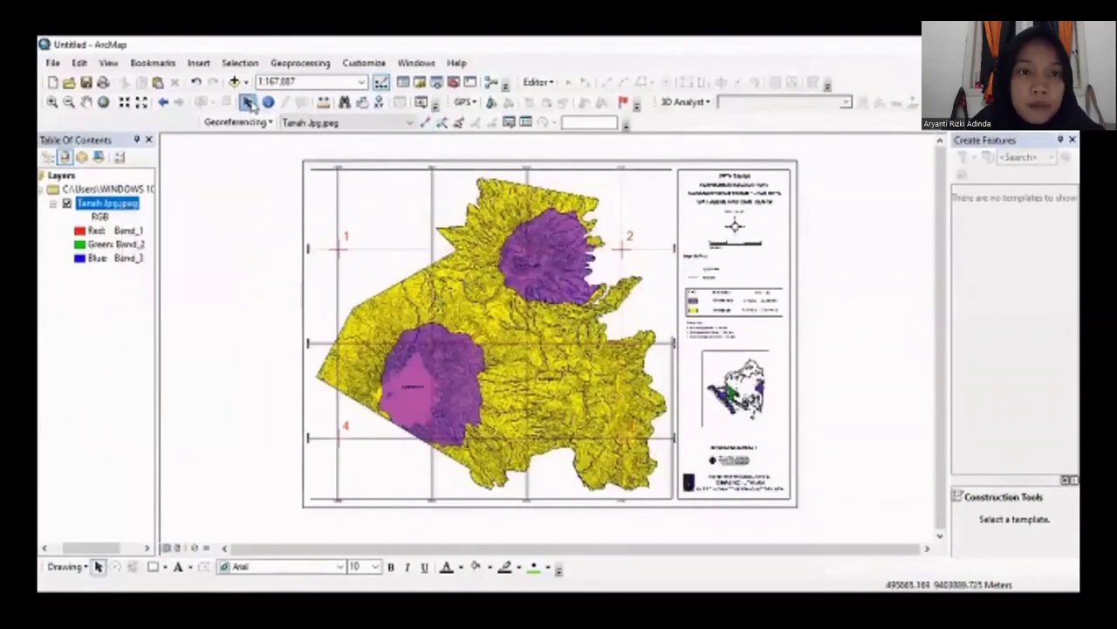
pyautogui.click(428, 66)
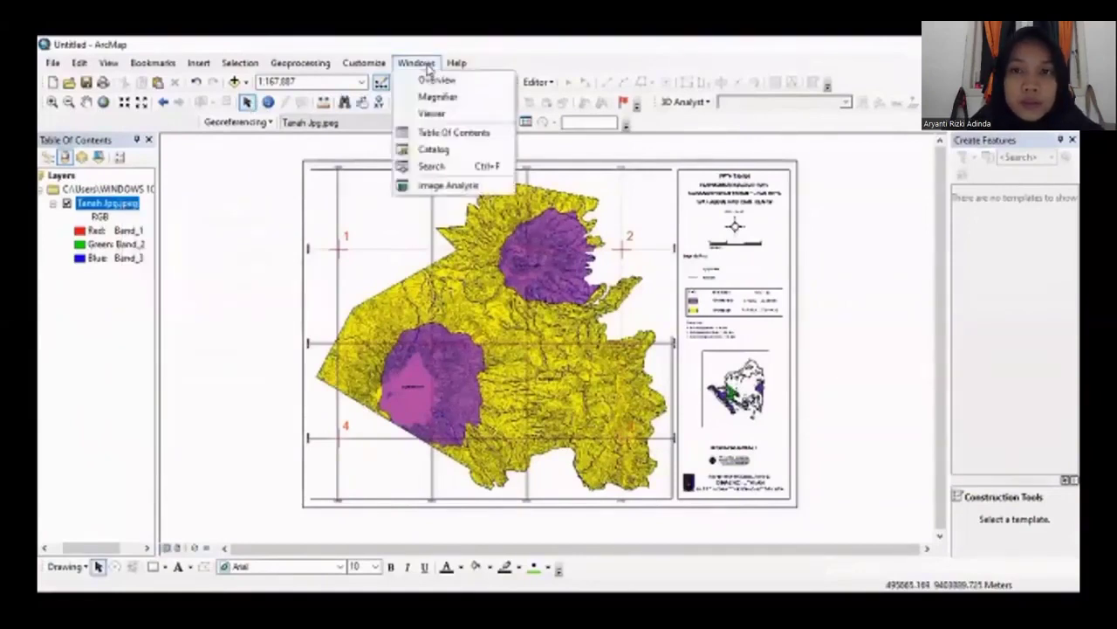
pyautogui.click(432, 152)
pyautogui.moveTo(232, 424); pyautogui.dragTo(161, 427)
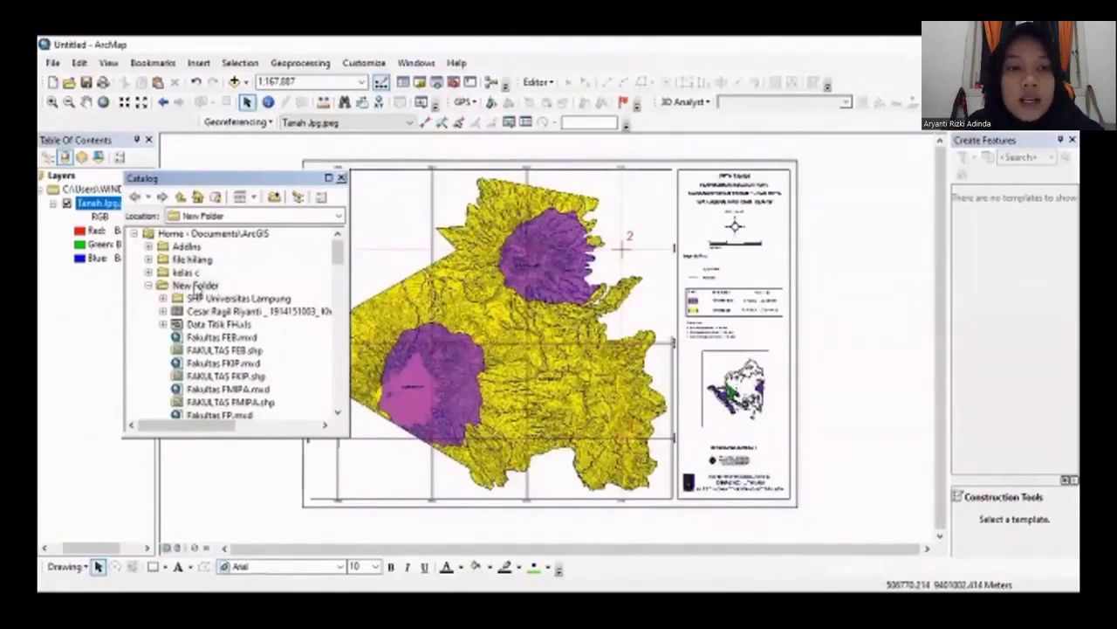
pyautogui.rightClick(194, 291)
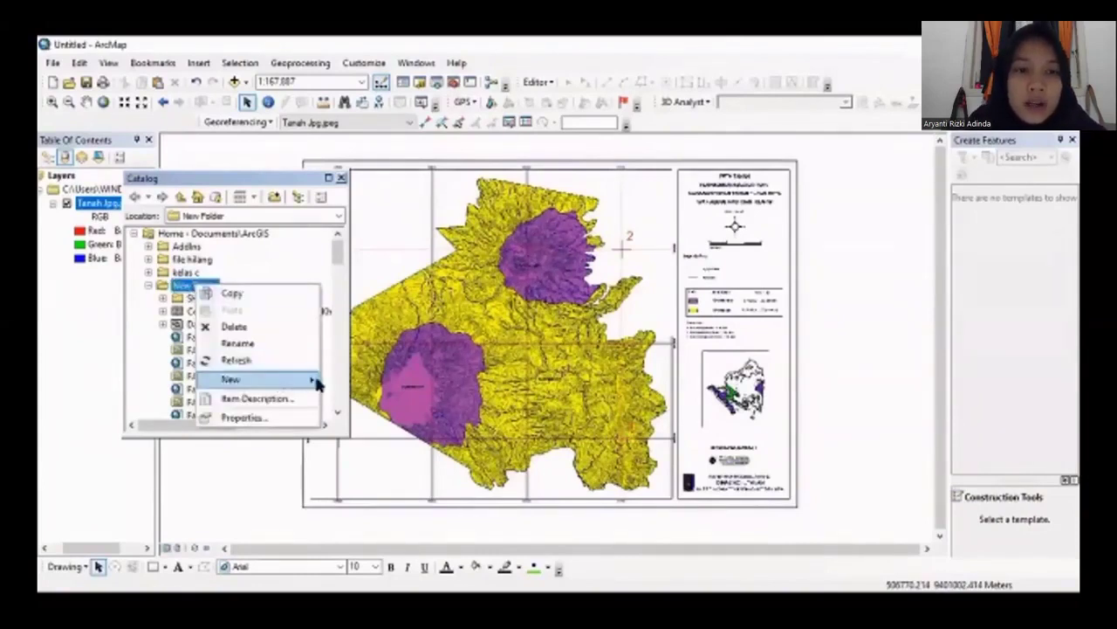
pyautogui.moveTo(288, 382)
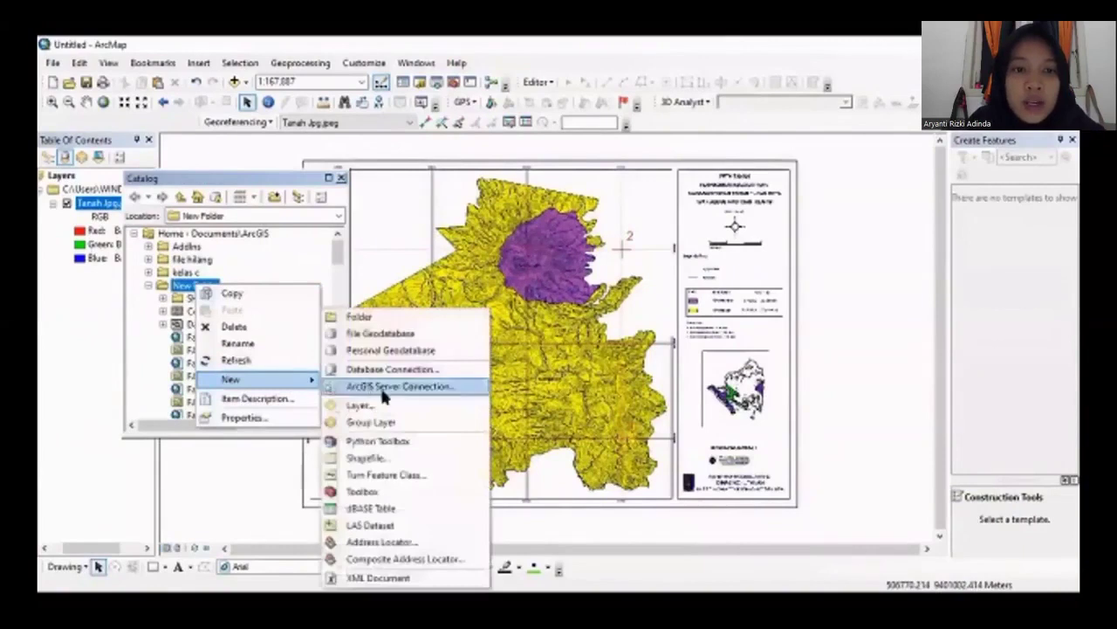
pyautogui.click(367, 458)
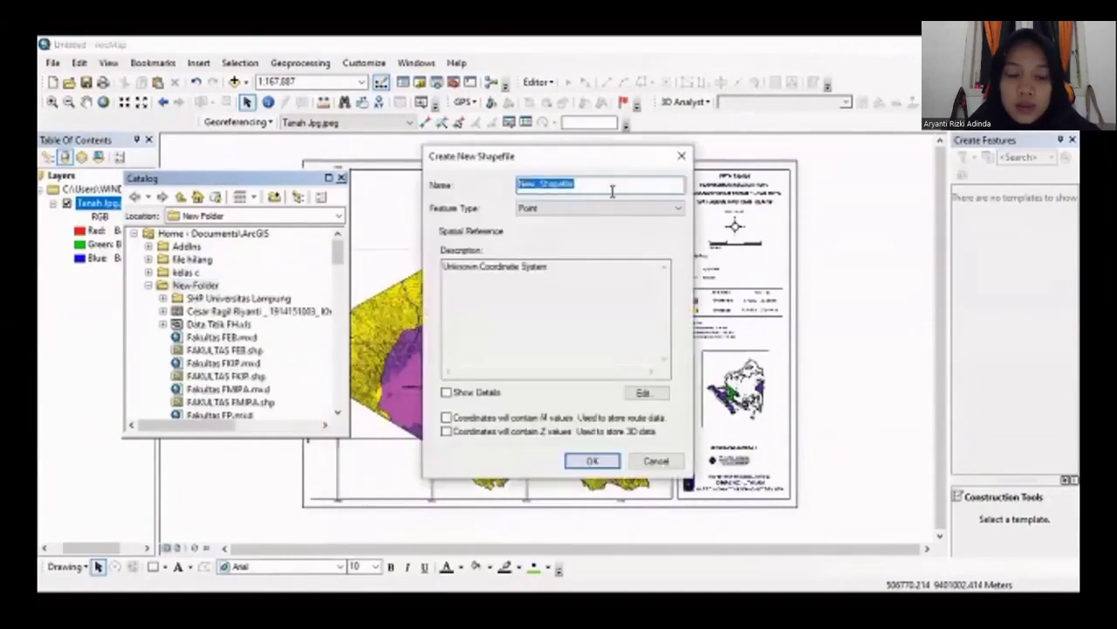
# Name the shapefile Tahura, set its feature type to Polygon and open its spatial reference for editing
pyautogui.press('BackSpace')
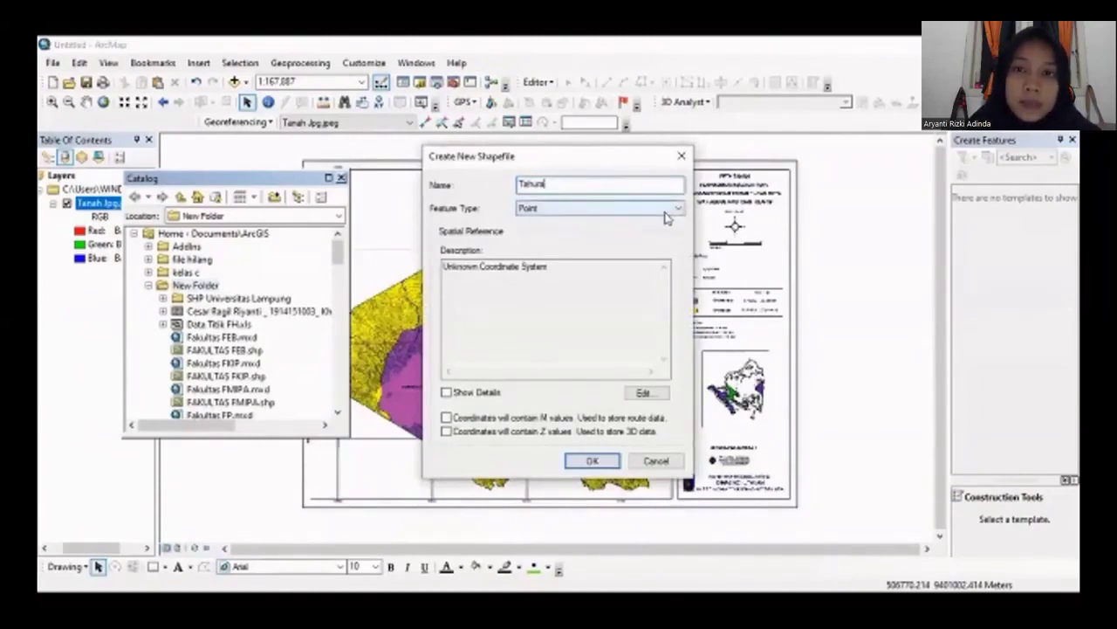
pyautogui.click(666, 212)
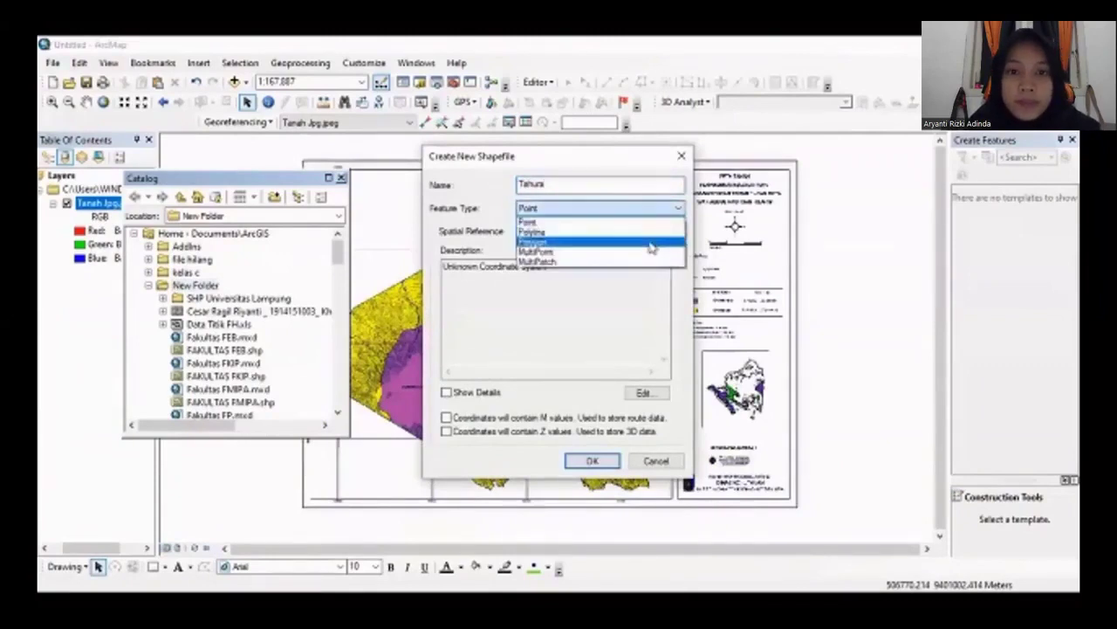
pyautogui.click(651, 248)
pyautogui.click(647, 395)
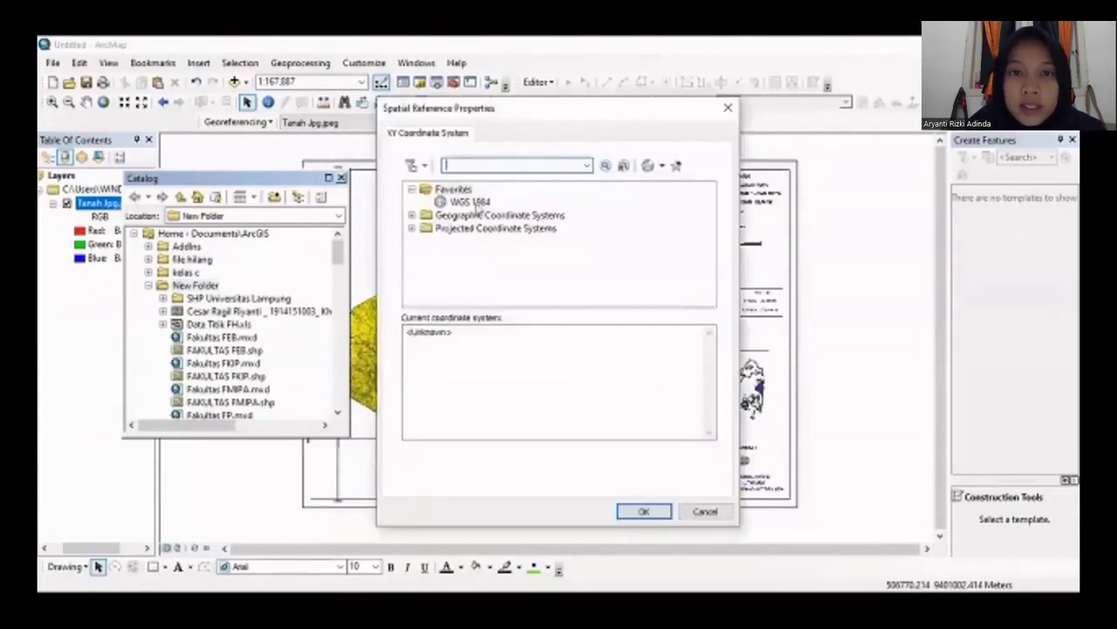
# Choose the favourite WGS 1984 geographic coordinate system for the shapefile and accept its properties
pyautogui.click(470, 201)
pyautogui.doubleClick(474, 201)
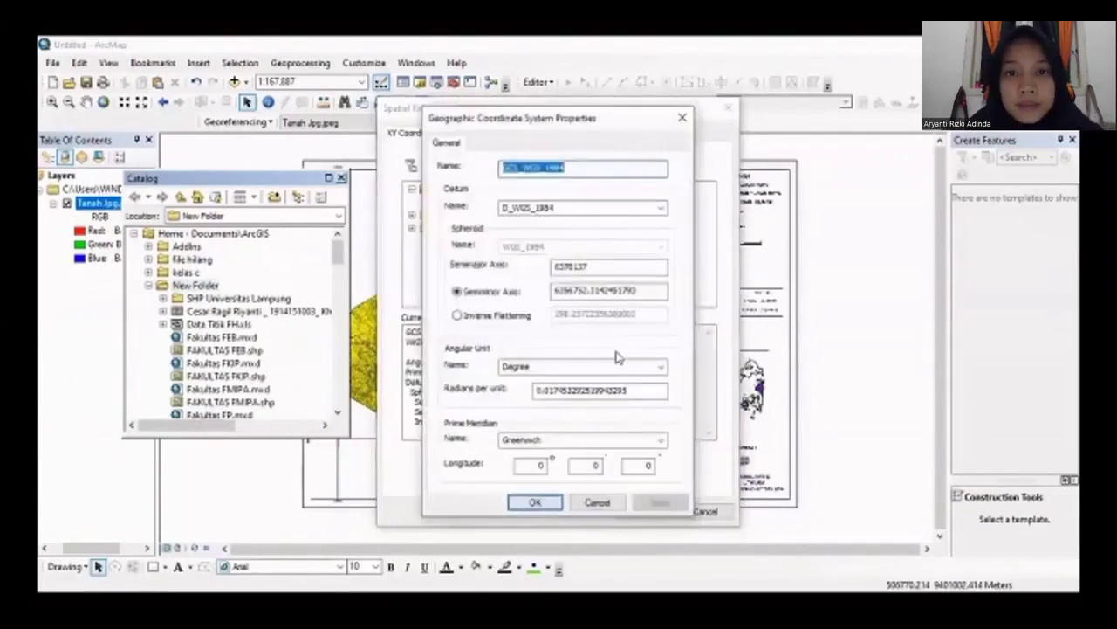
pyautogui.click(536, 501)
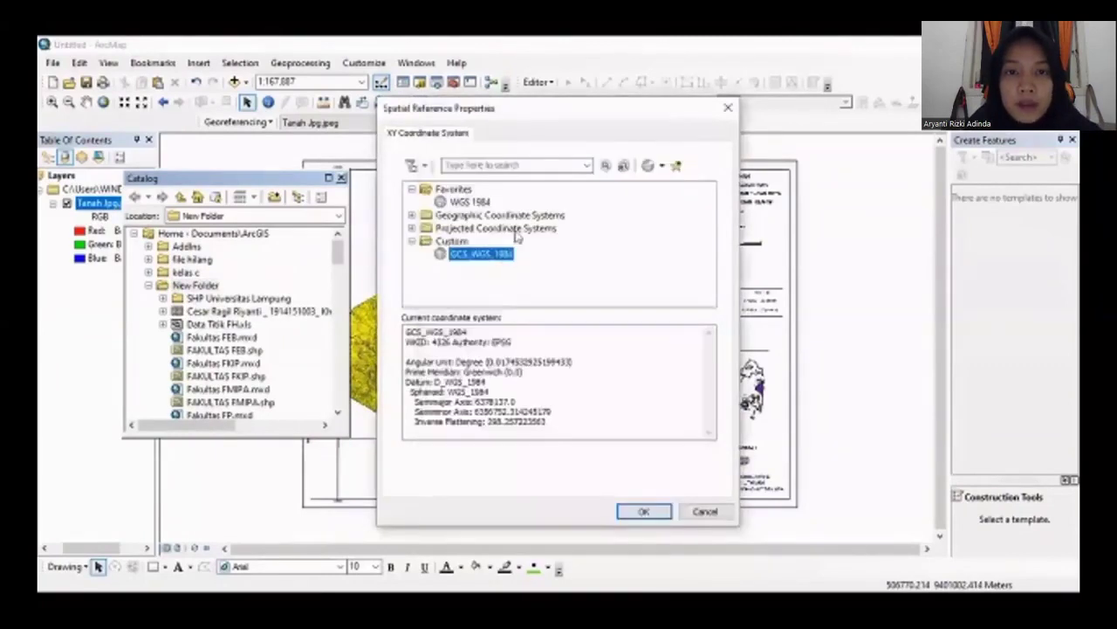
# Set the shapefile's coordinate system to the projected WGS 1984 UTM Zone 48S from the Southern Hemisphere group
pyautogui.click(516, 232)
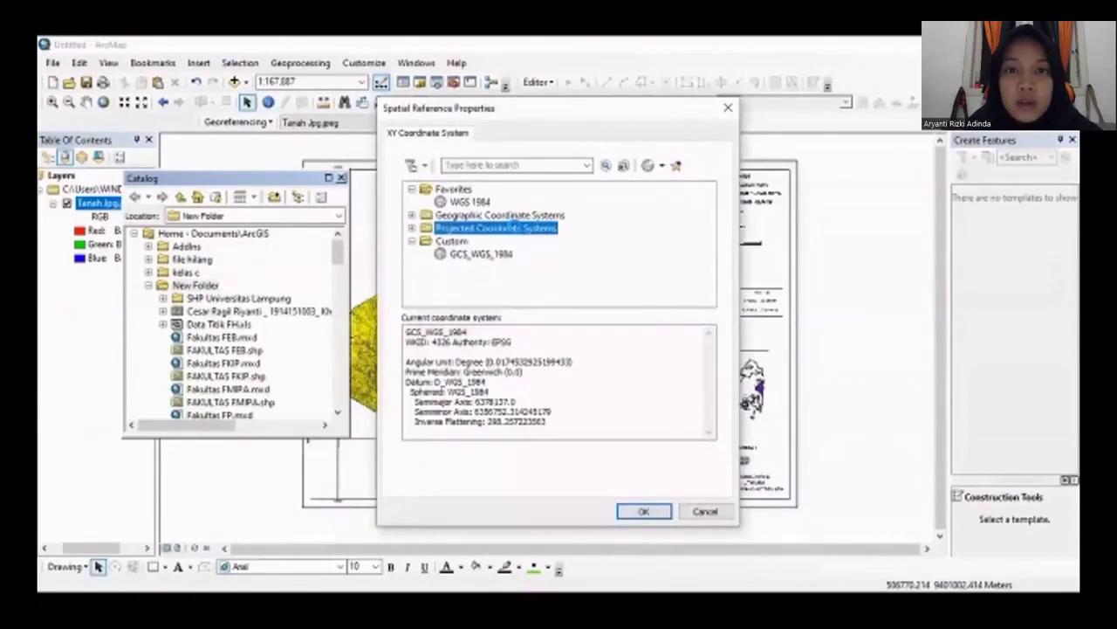
pyautogui.doubleClick(516, 231)
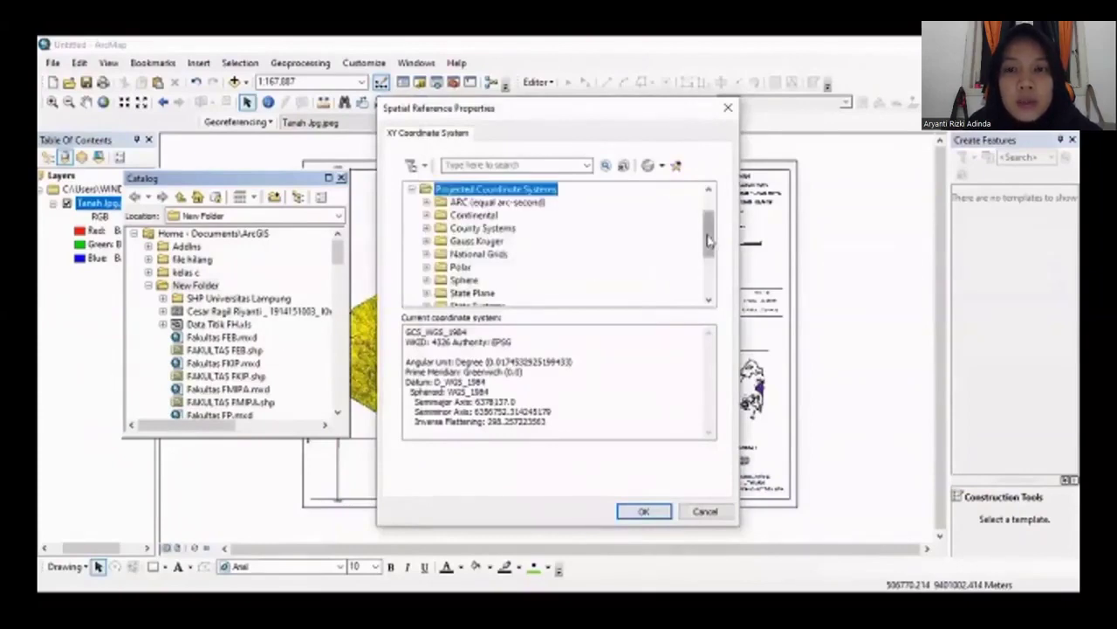
pyautogui.moveTo(708, 261); pyautogui.dragTo(718, 297)
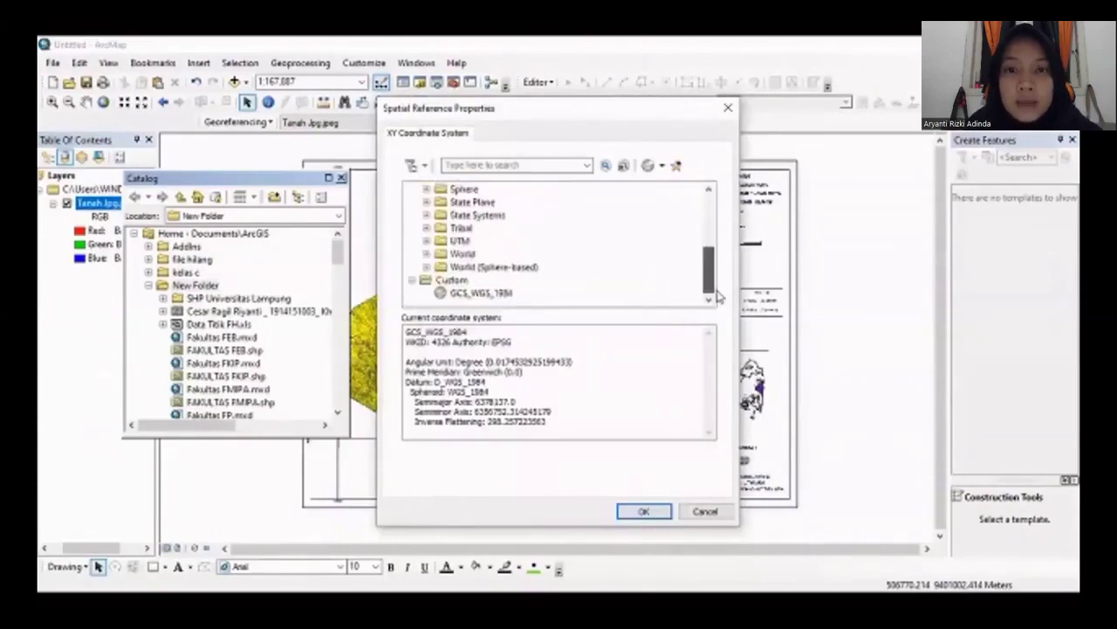
pyautogui.doubleClick(456, 241)
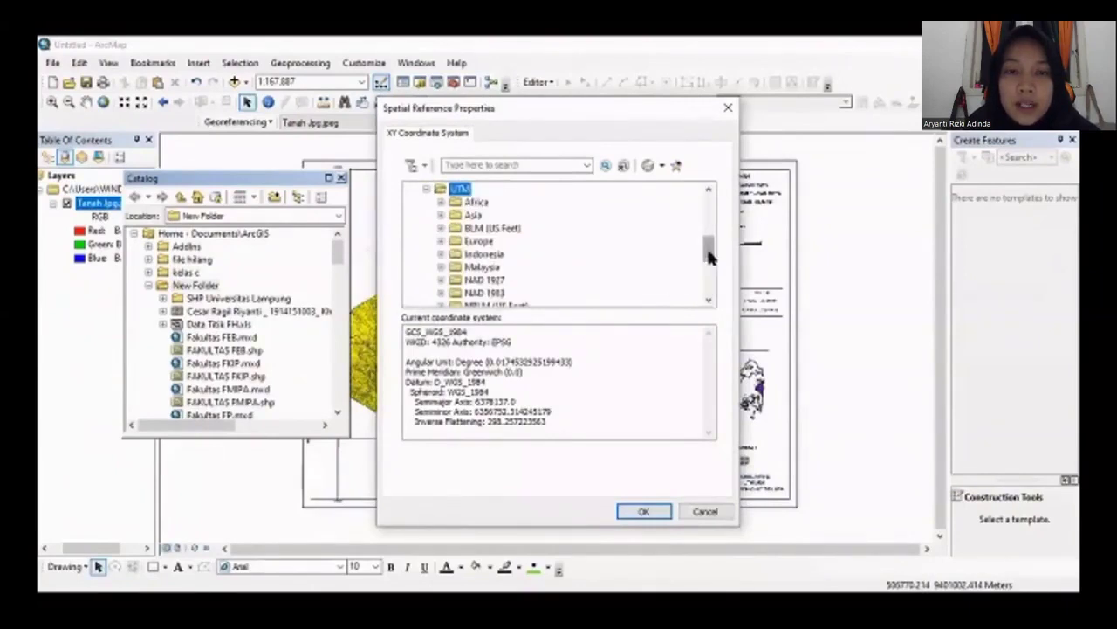
pyautogui.moveTo(709, 256); pyautogui.dragTo(708, 282)
pyautogui.doubleClick(482, 241)
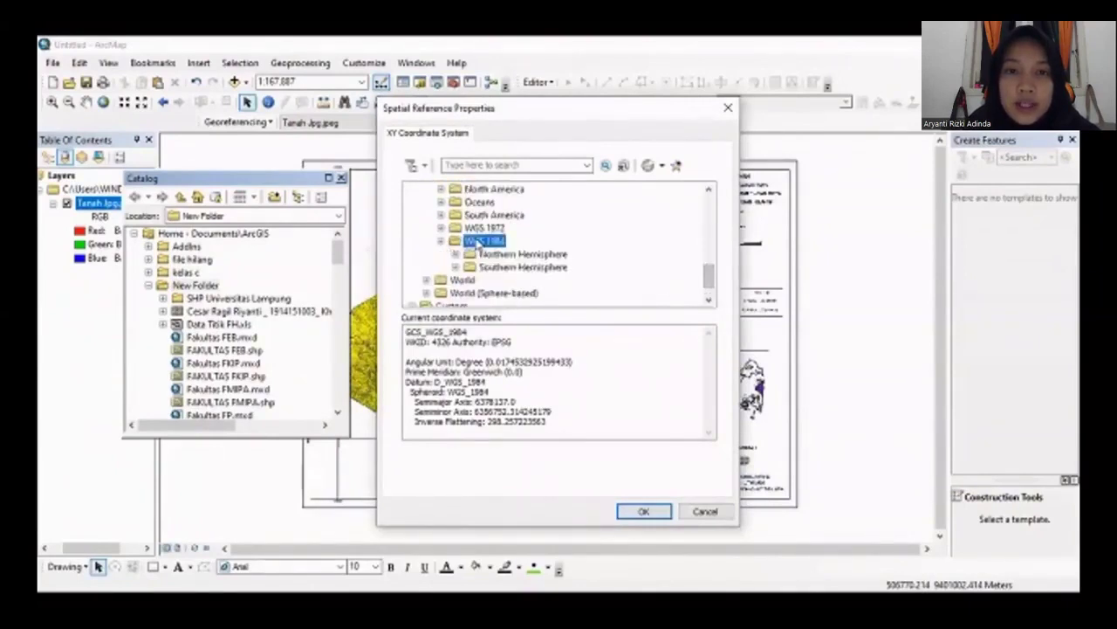
pyautogui.doubleClick(505, 267)
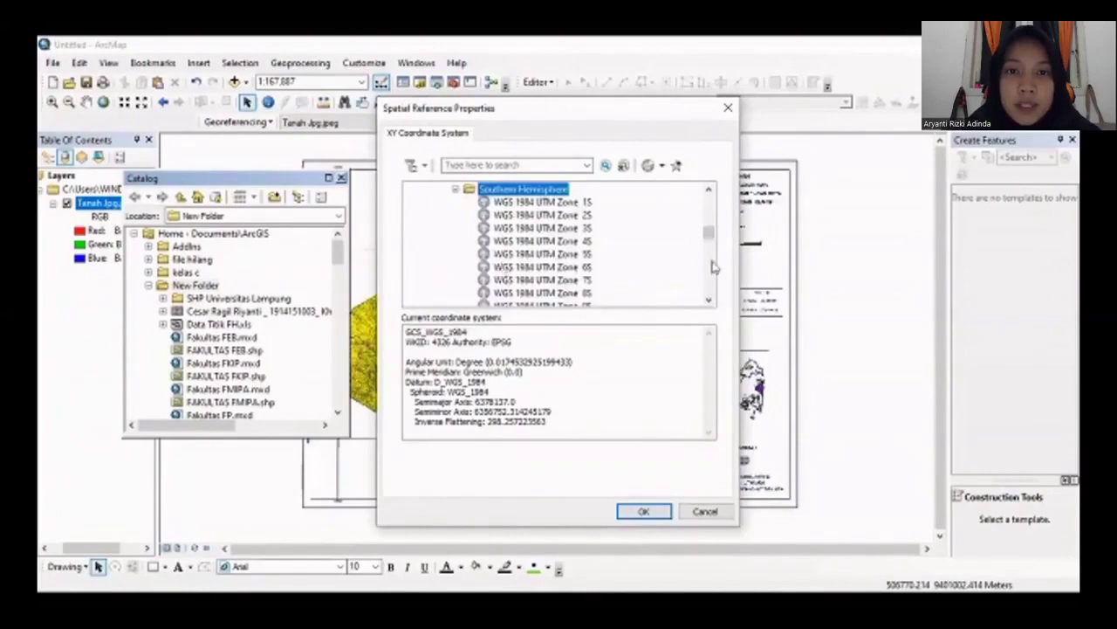
pyautogui.moveTo(711, 234); pyautogui.dragTo(709, 272)
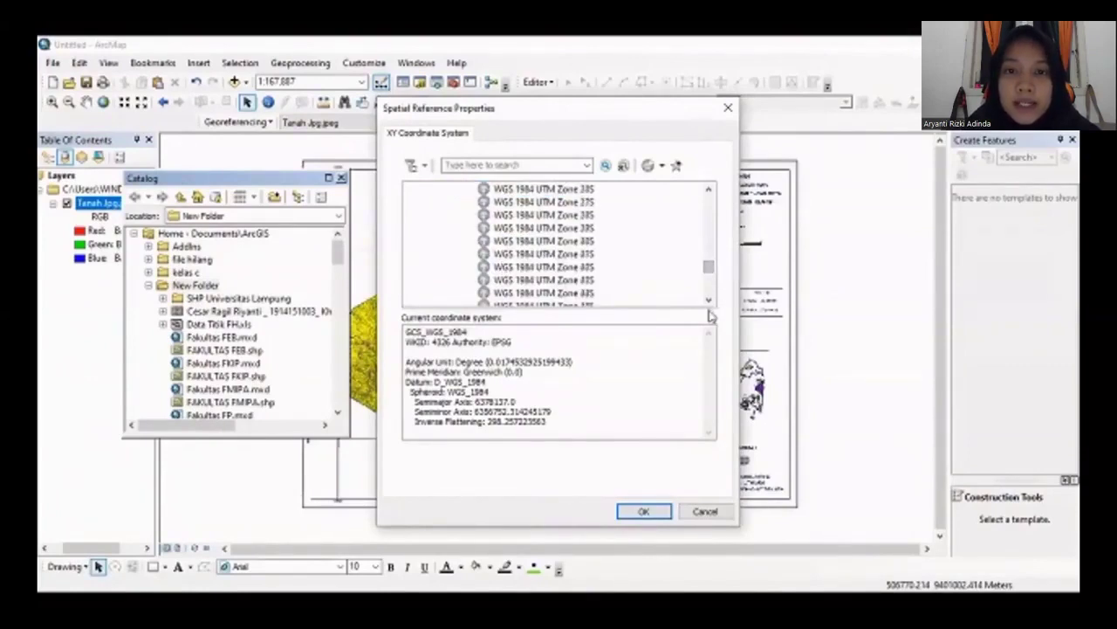
pyautogui.click(709, 301)
pyautogui.click(709, 300)
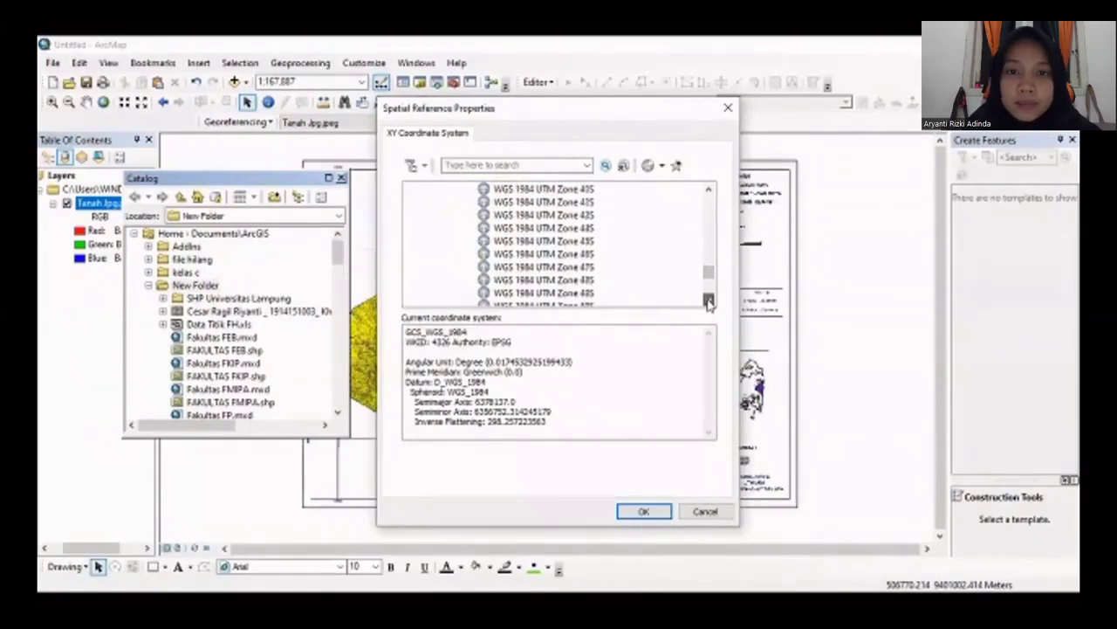
pyautogui.click(559, 279)
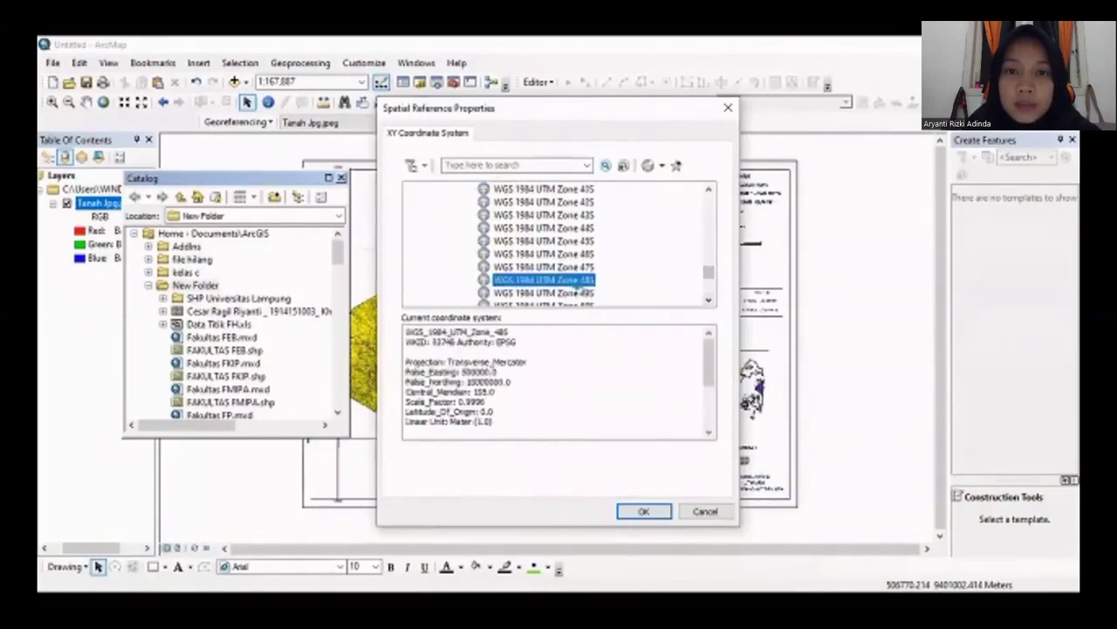
pyautogui.doubleClick(578, 285)
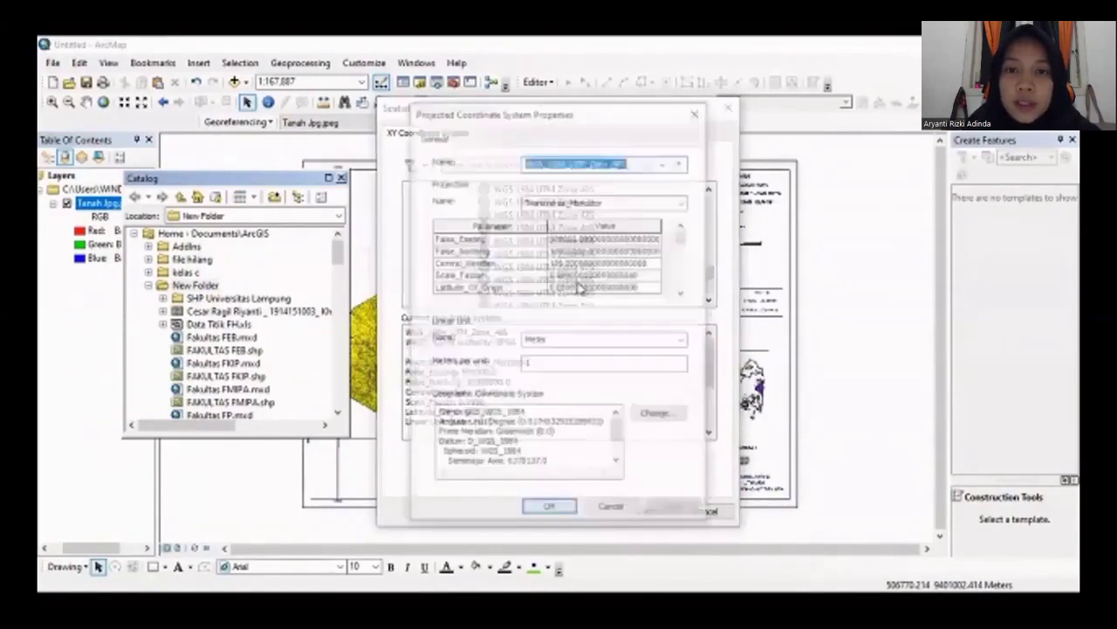
pyautogui.click(536, 511)
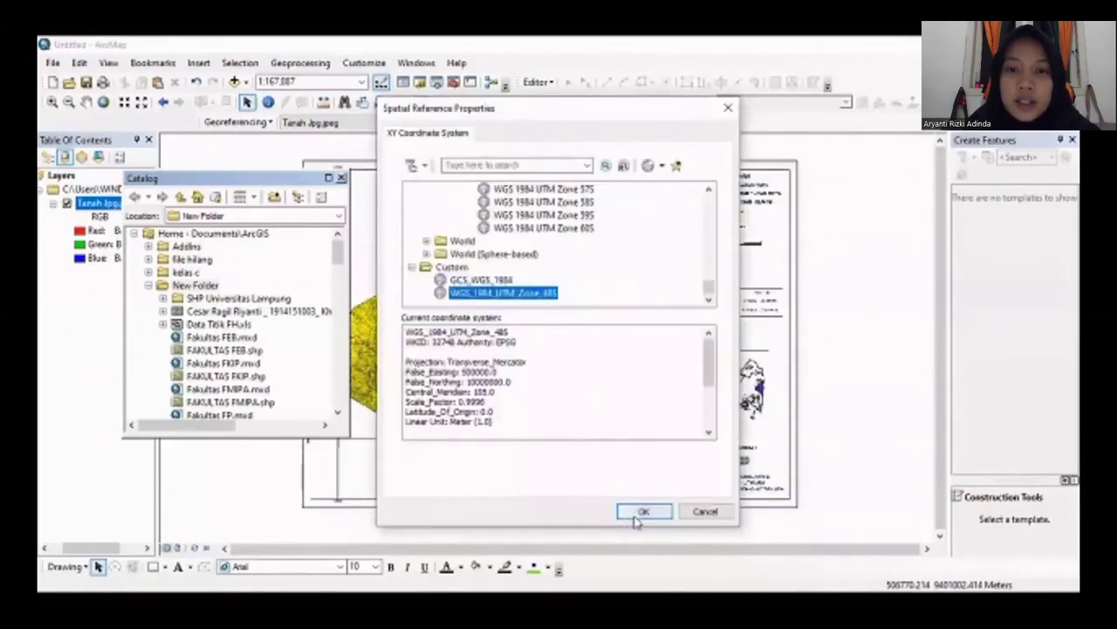
pyautogui.click(636, 519)
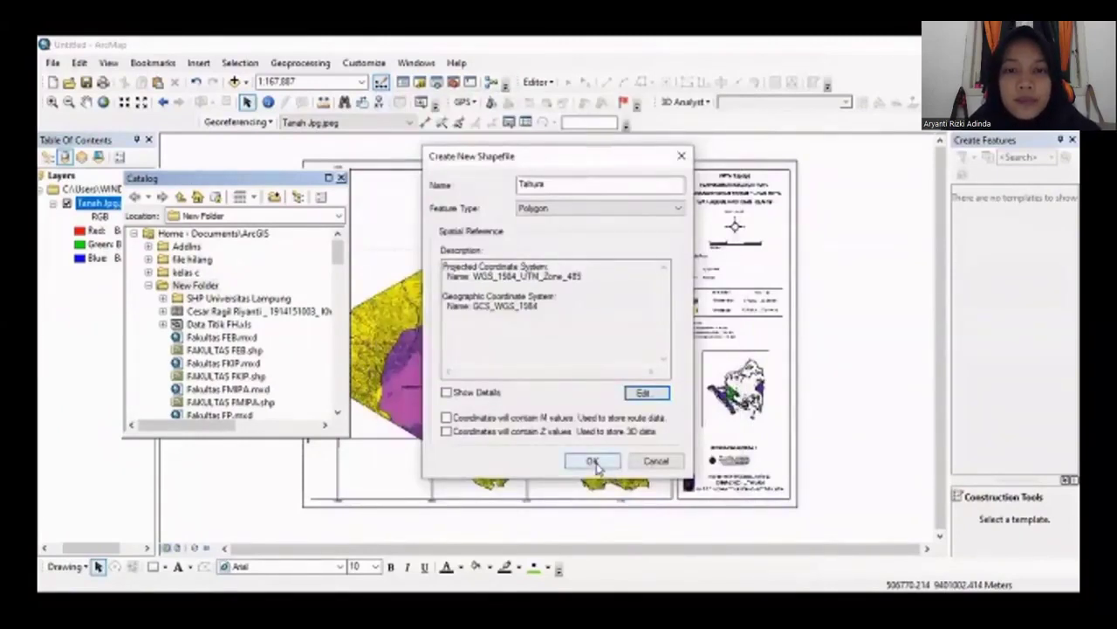
# Create the Tahura shapefile with the chosen settings and close the Catalog
pyautogui.click(594, 462)
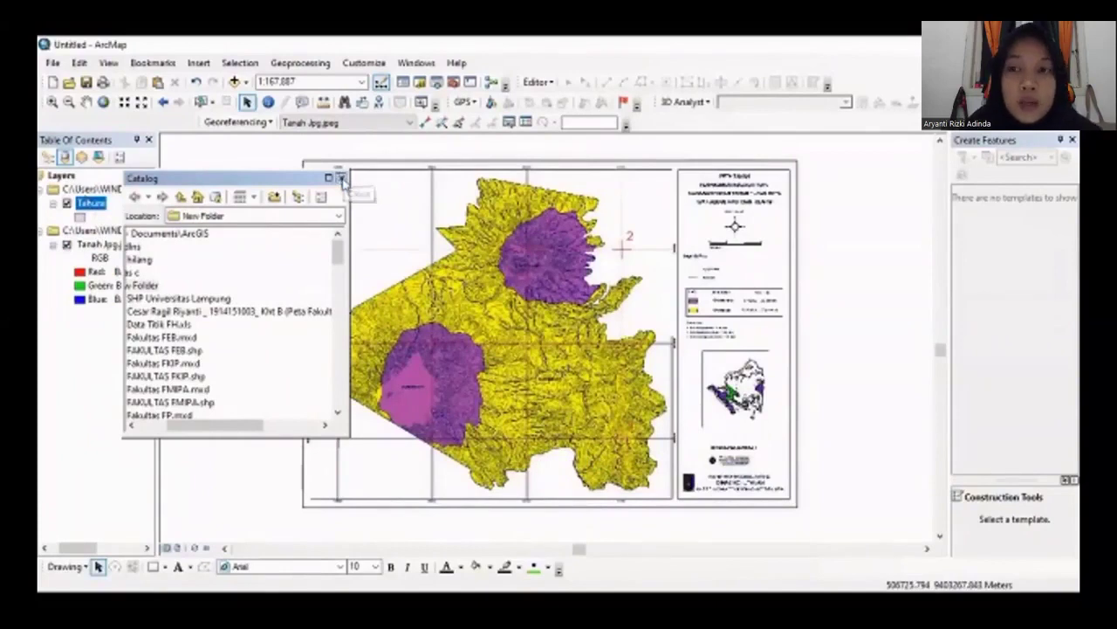
pyautogui.click(341, 178)
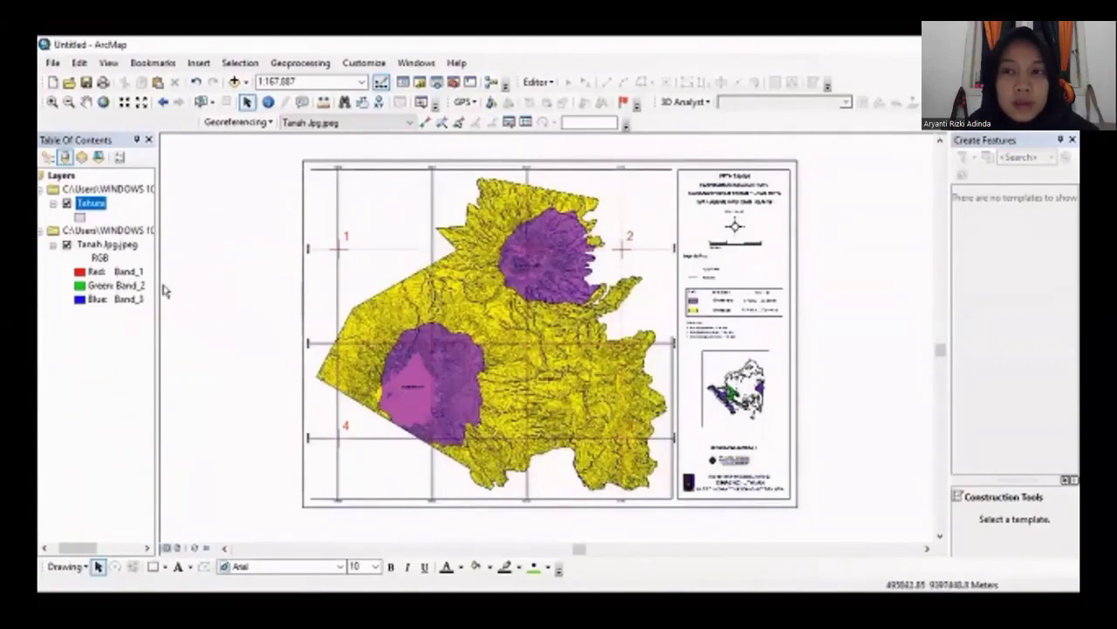
# Start an edit session and activate the Tahura feature template with the Polygon construction tool
pyautogui.click(550, 83)
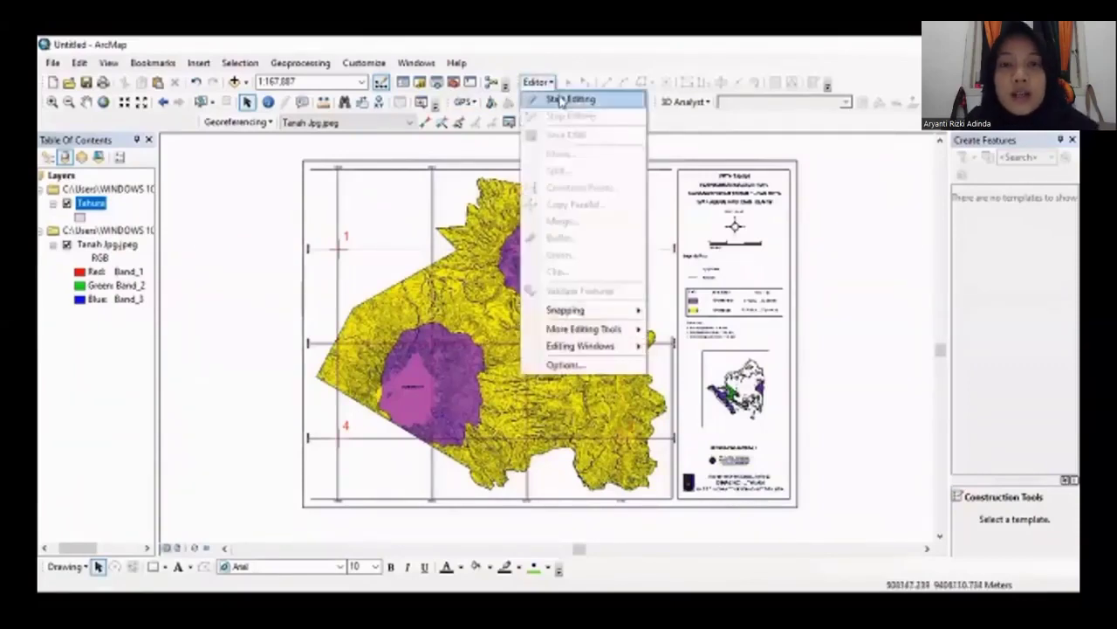
pyautogui.click(561, 99)
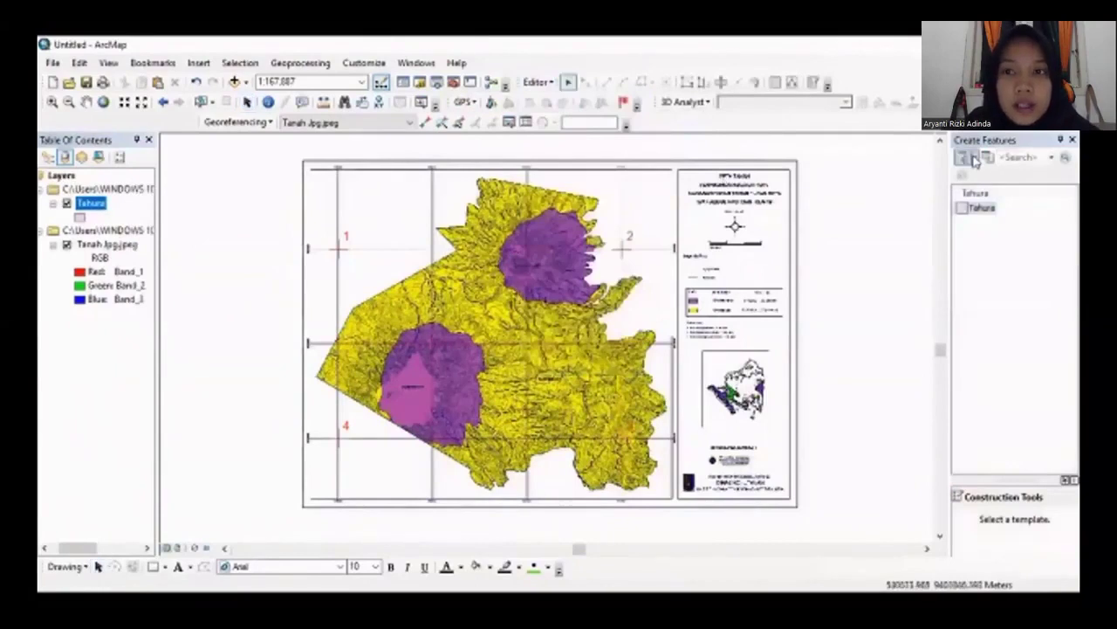
pyautogui.click(982, 207)
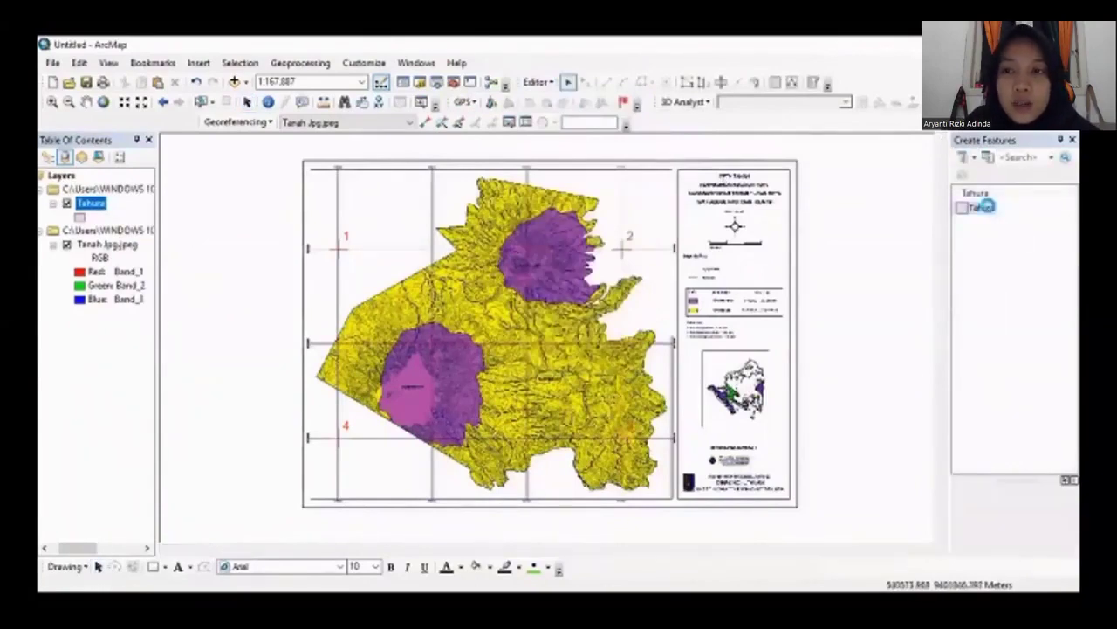
pyautogui.doubleClick(982, 208)
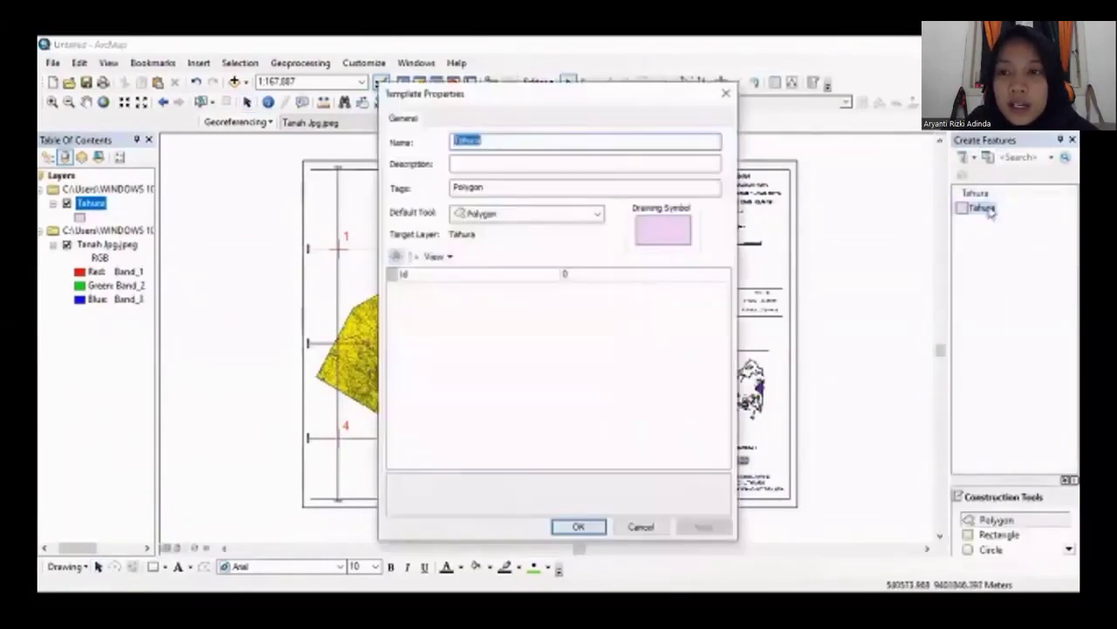
pyautogui.click(723, 101)
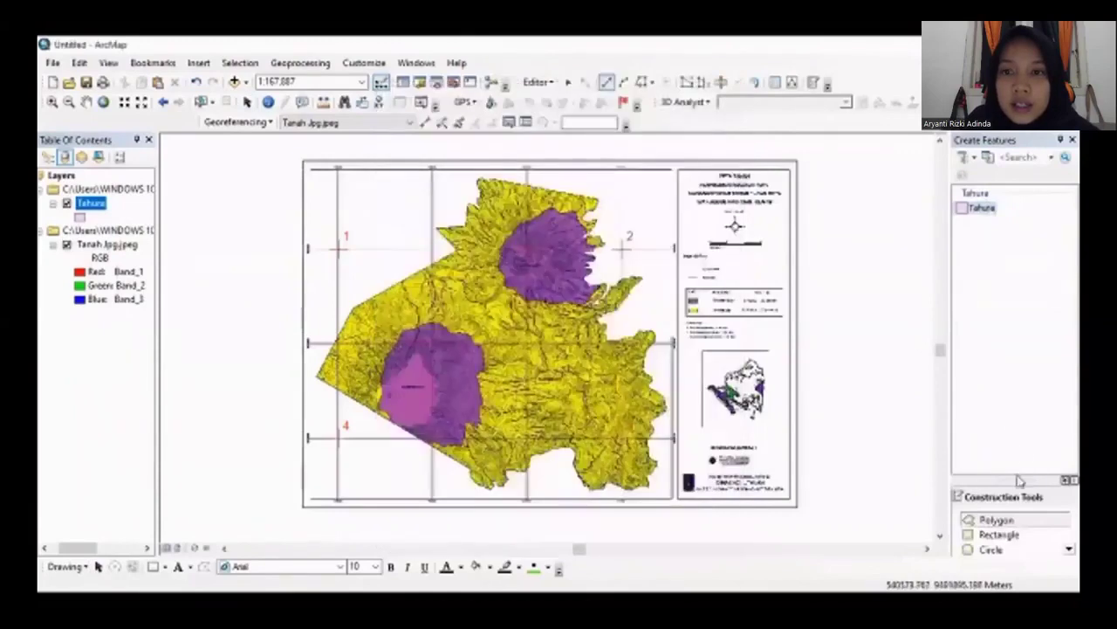
pyautogui.click(1004, 521)
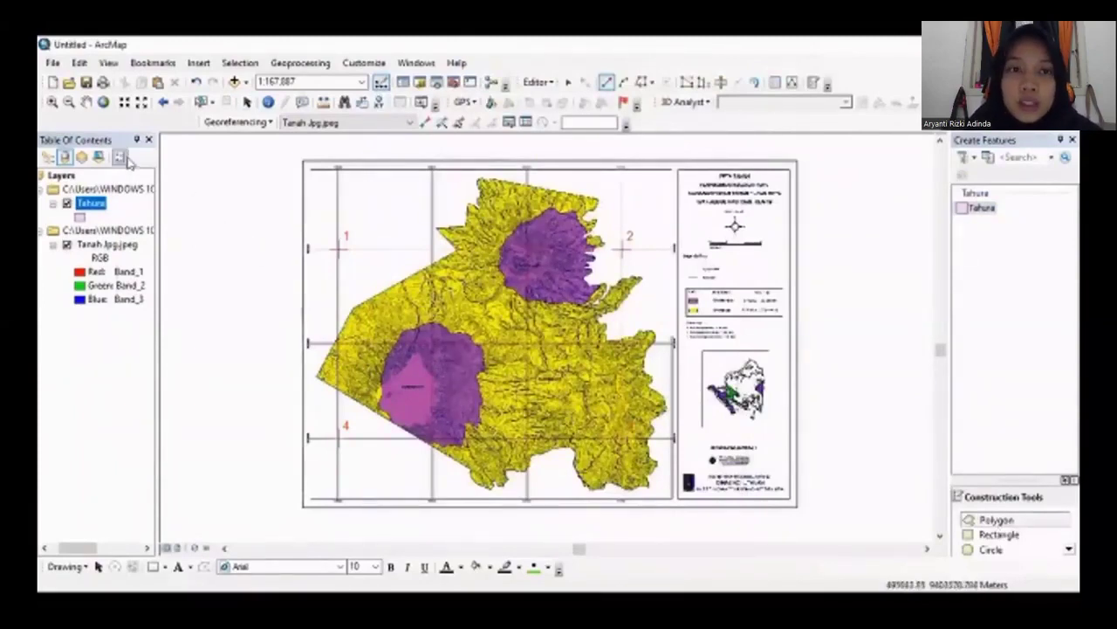
# Begin digitizing the Tahura polygon at the soil map's westernmost tip, placing vertices along its straight northwestern boundary
pyautogui.click(53, 102)
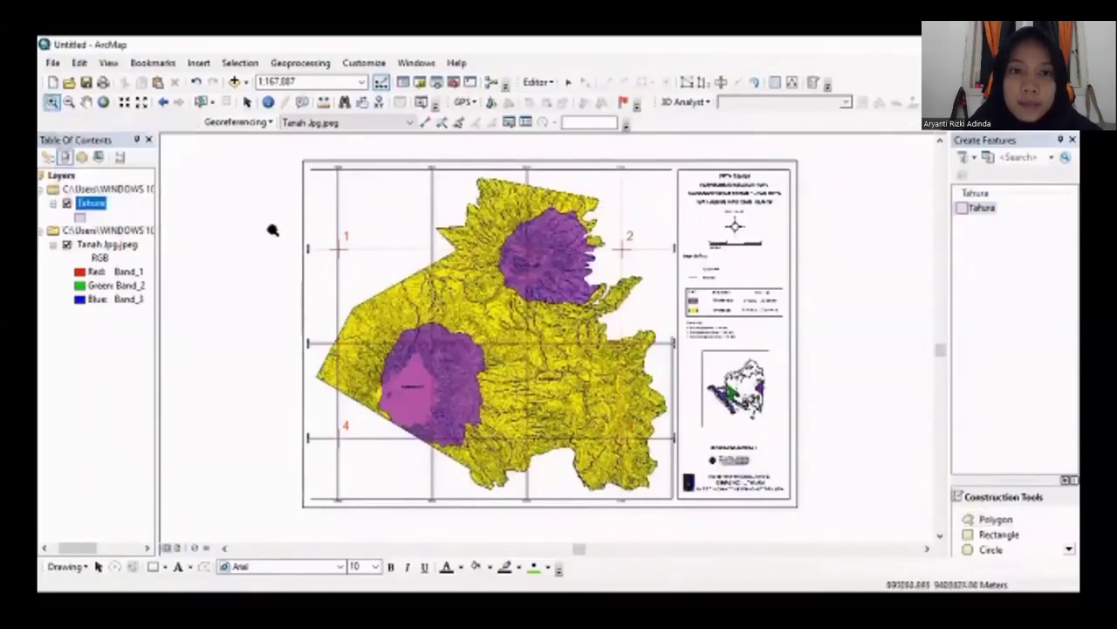
pyautogui.moveTo(282, 270); pyautogui.dragTo(442, 387)
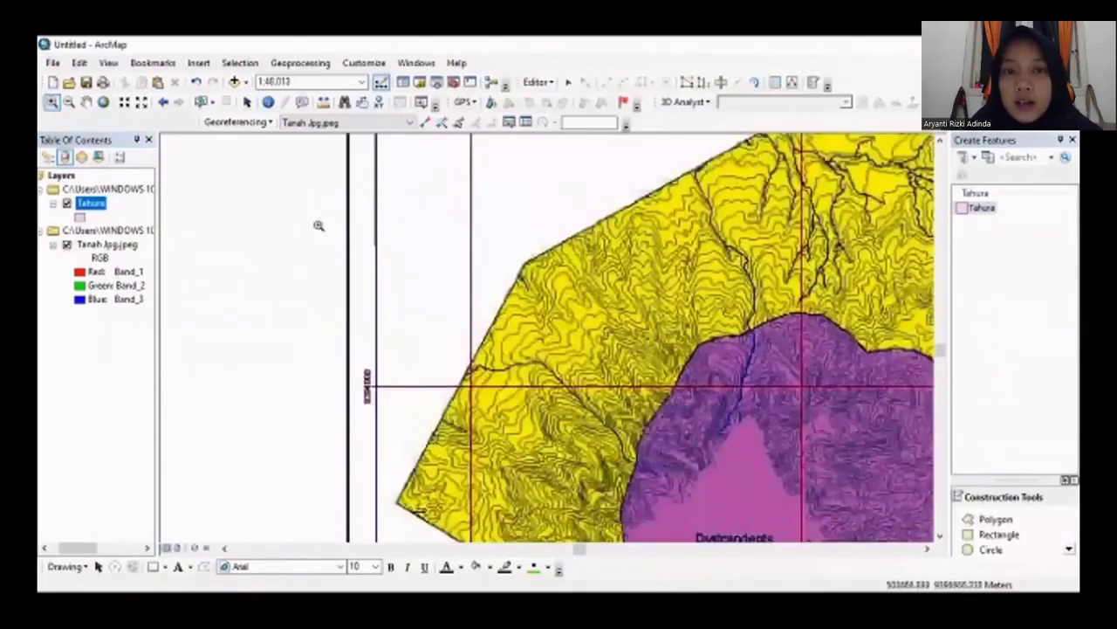
pyautogui.click(423, 122)
pyautogui.click(995, 519)
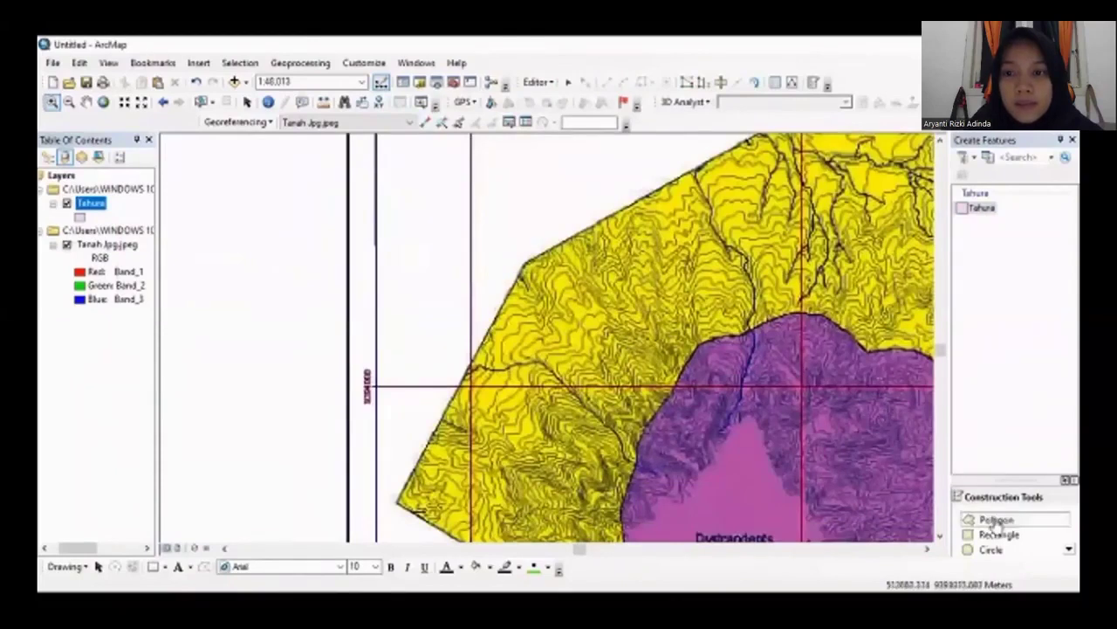
pyautogui.click(398, 502)
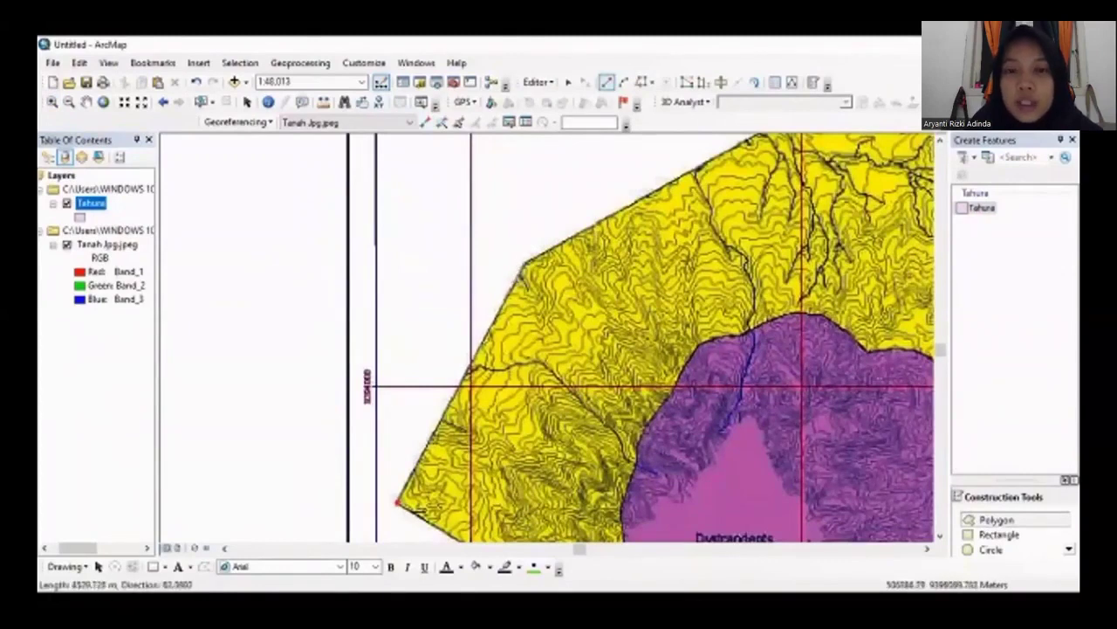
pyautogui.click(479, 347)
pyautogui.click(523, 262)
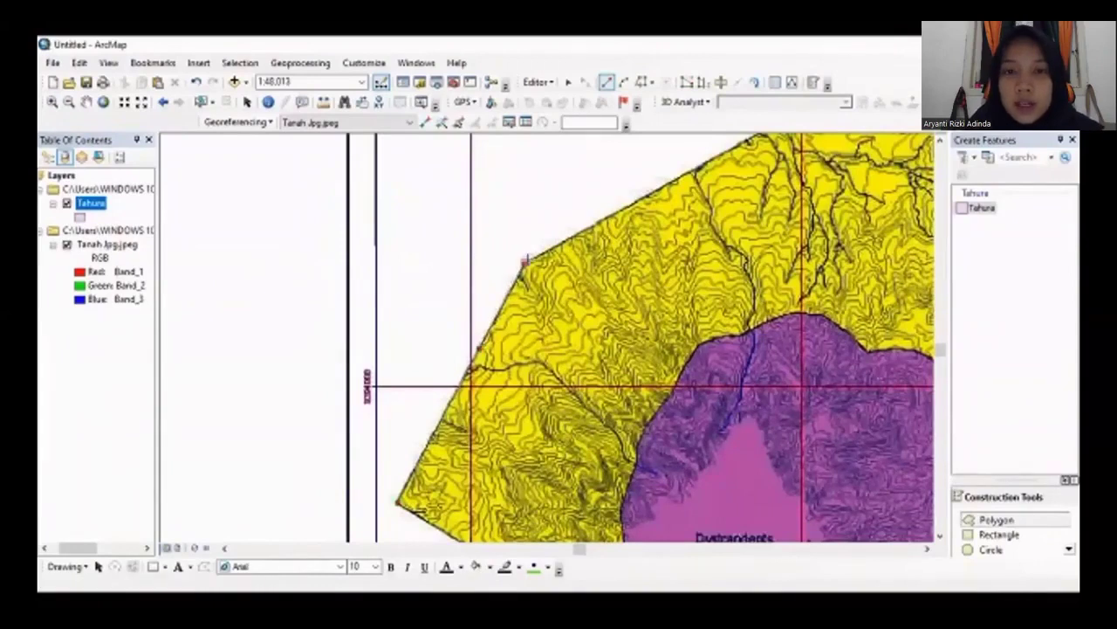
pyautogui.click(641, 198)
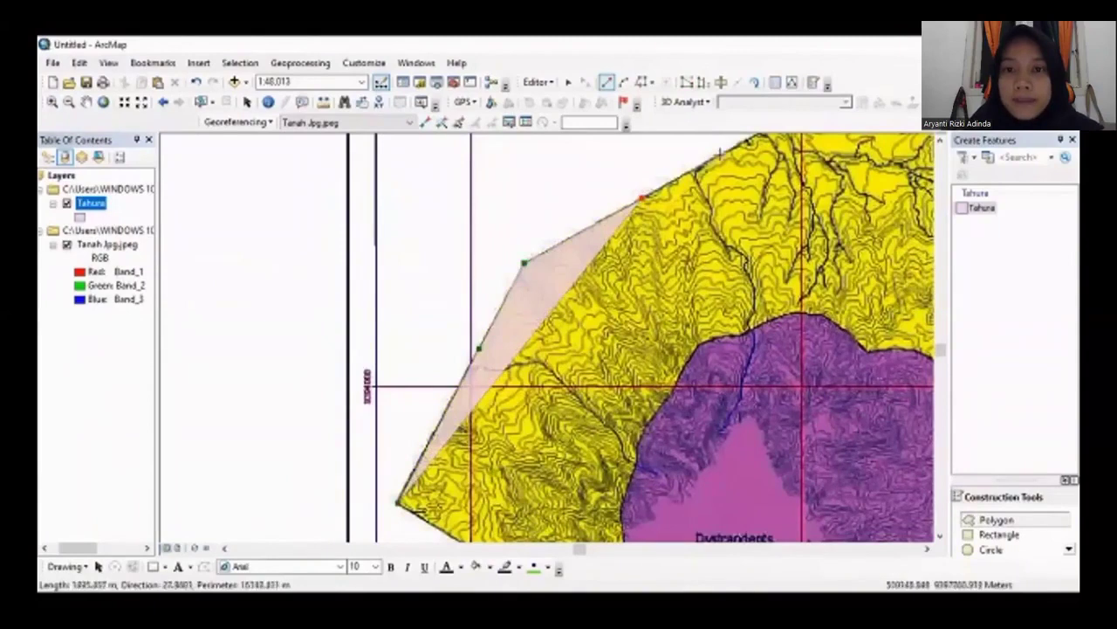
pyautogui.click(720, 153)
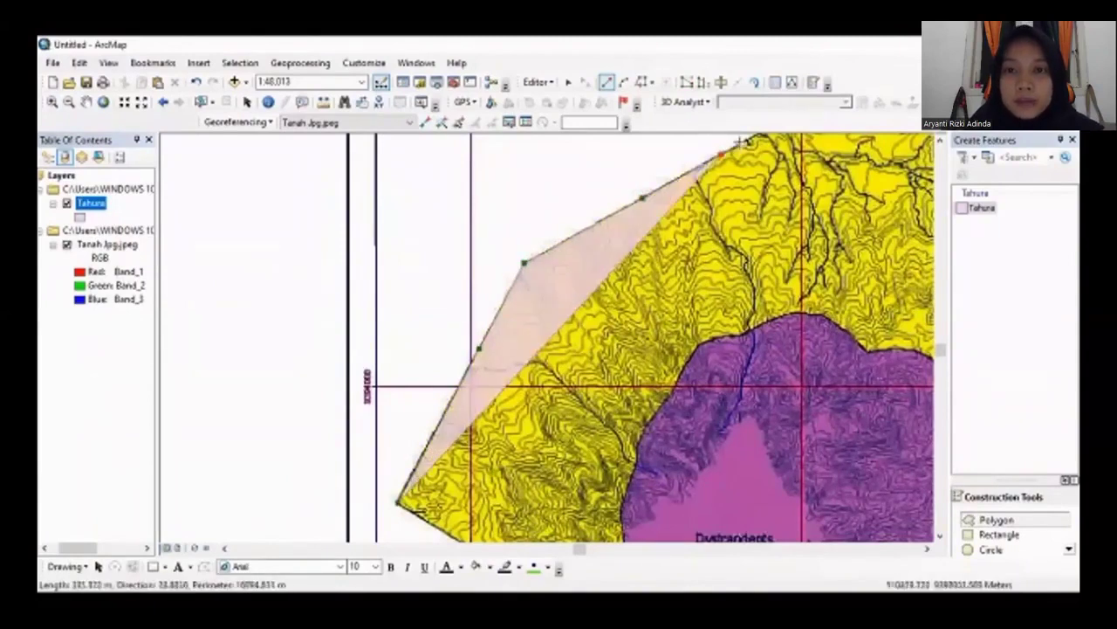
pyautogui.click(740, 141)
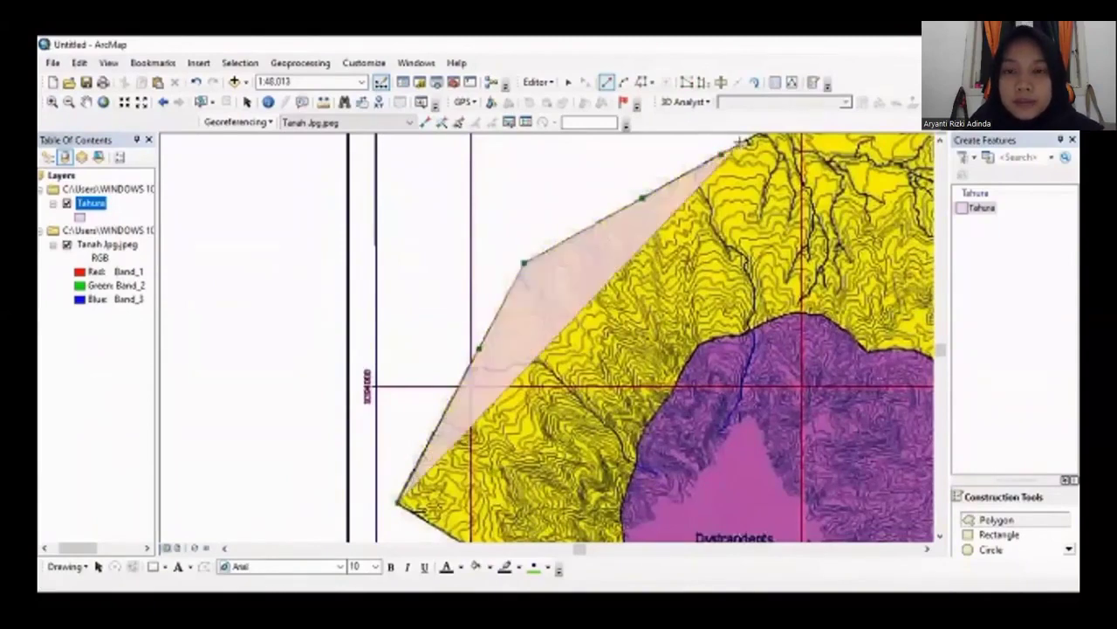
# Extend the polygon sketch northeast along the straight boundary to the inner notch below the pointed spur
pyautogui.click(85, 102)
pyautogui.moveTo(610, 247); pyautogui.dragTo(271, 357)
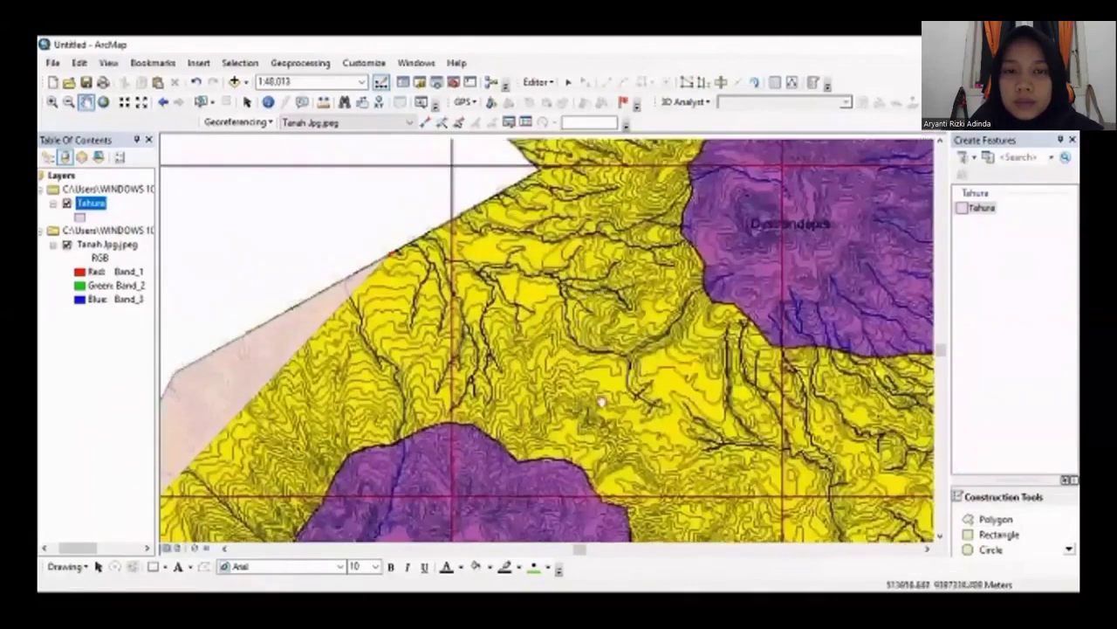
pyautogui.moveTo(599, 289); pyautogui.dragTo(601, 408)
pyautogui.moveTo(636, 278); pyautogui.dragTo(591, 394)
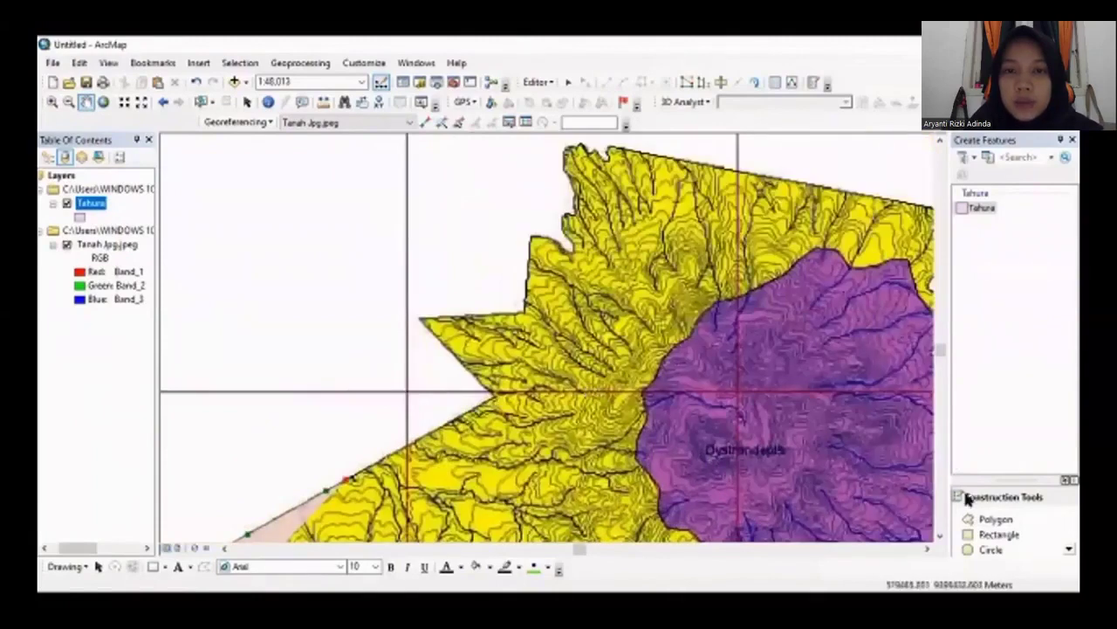
pyautogui.click(975, 521)
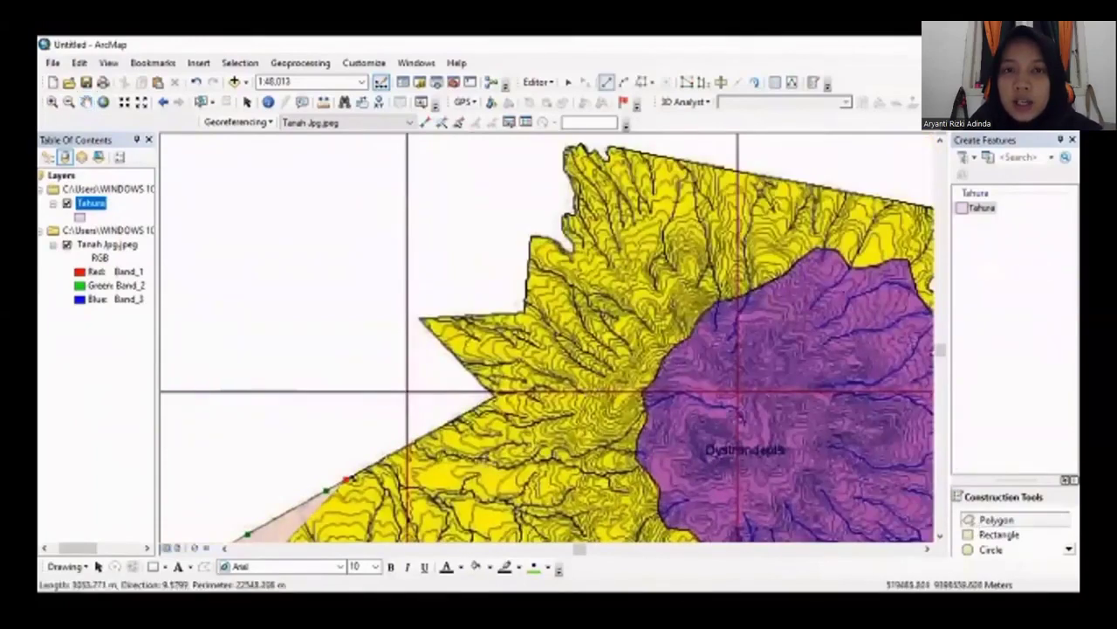
pyautogui.click(391, 456)
pyautogui.click(428, 433)
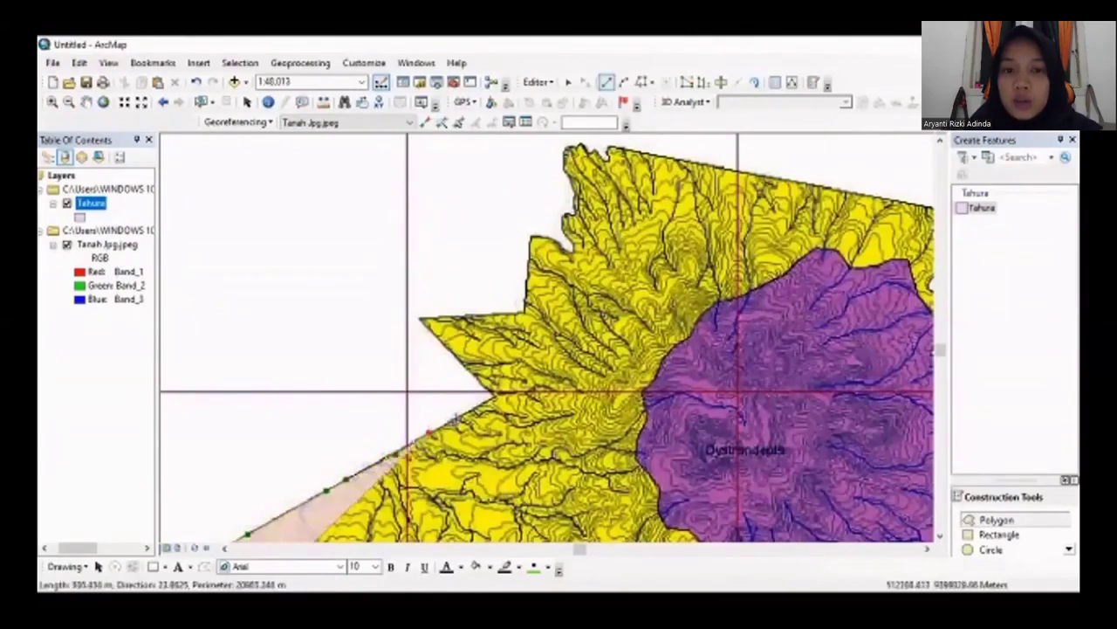
pyautogui.click(456, 419)
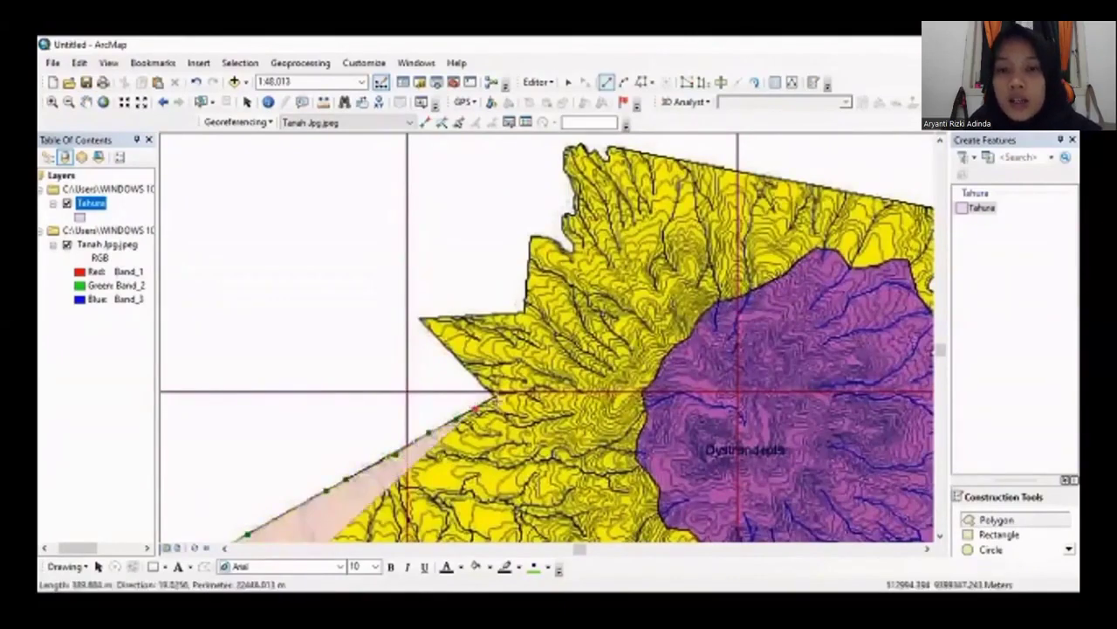
pyautogui.click(494, 397)
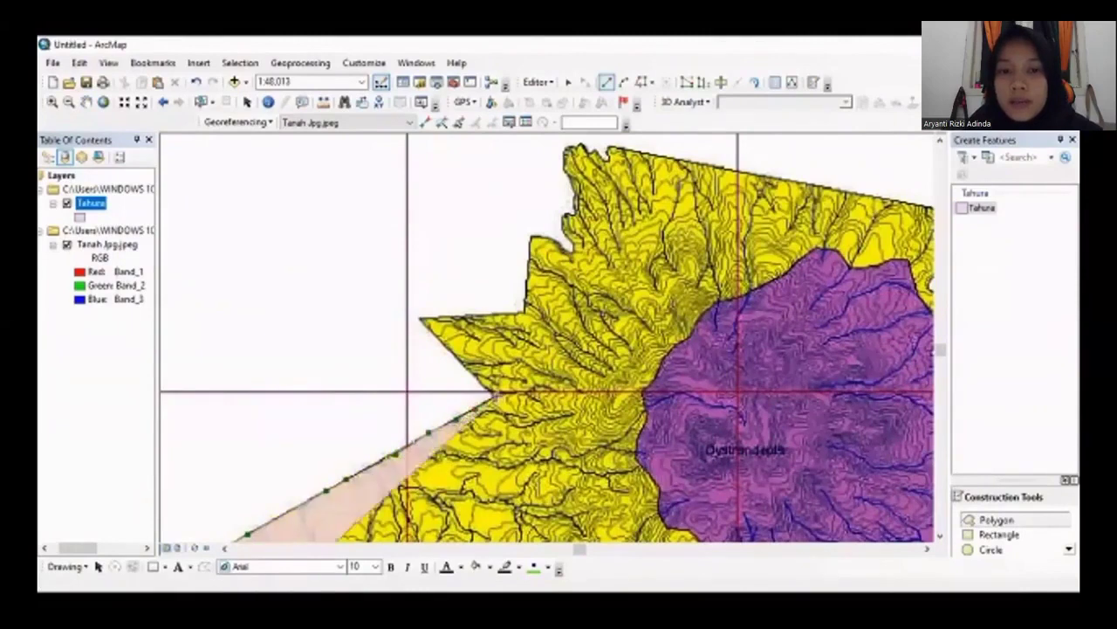
# Trace the pointed spur from the notch out to its tip and back along its upper edge
pyautogui.click(476, 381)
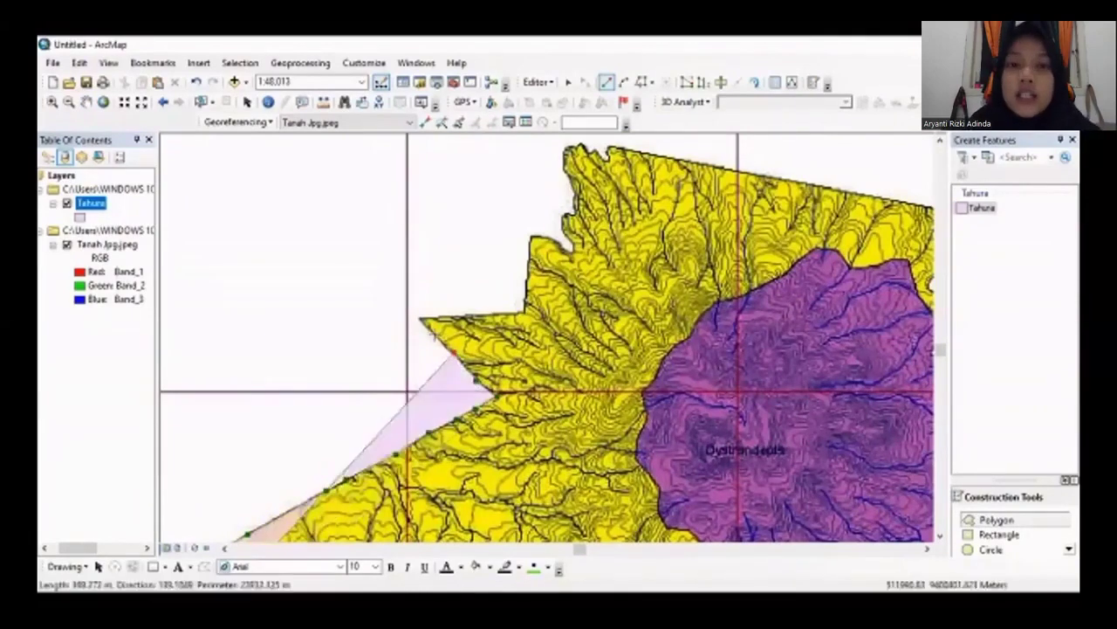
pyautogui.click(433, 331)
pyautogui.click(421, 320)
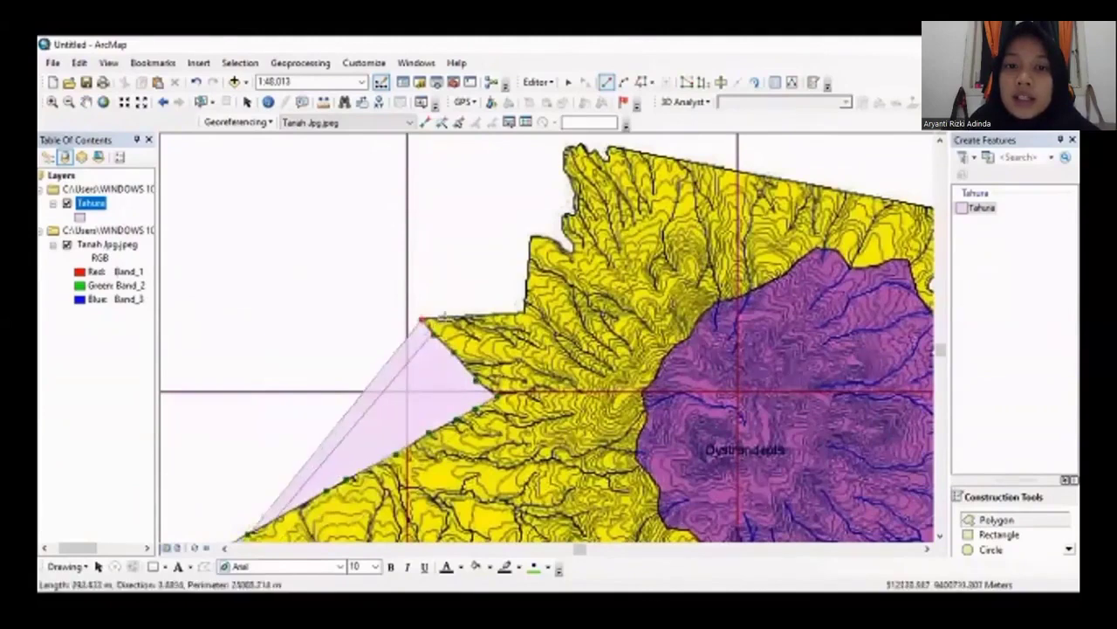
pyautogui.click(445, 316)
pyautogui.click(468, 314)
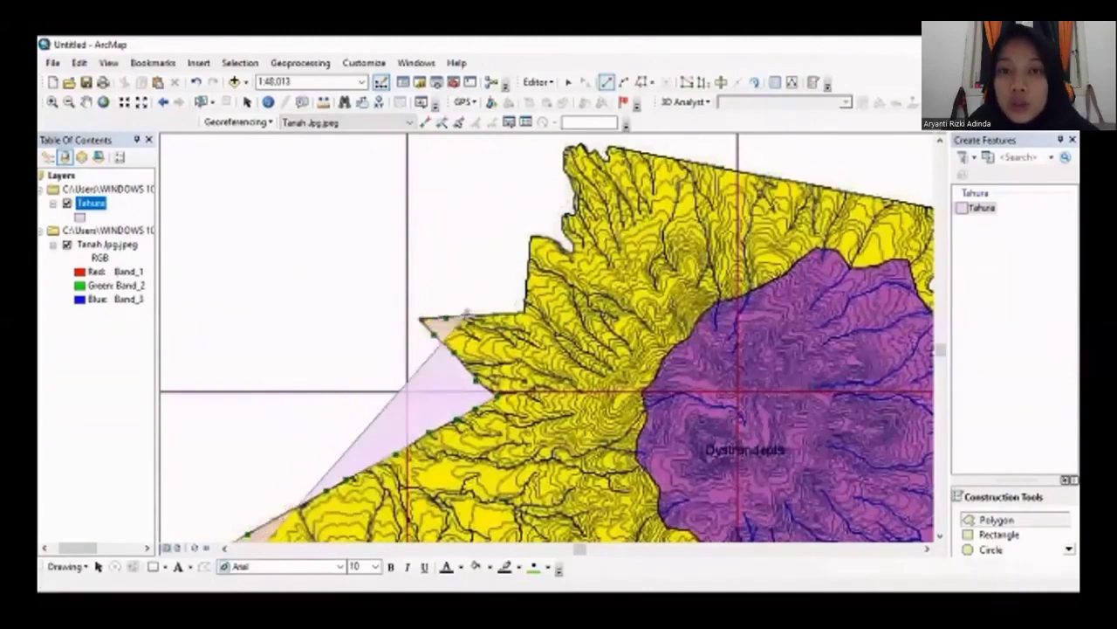
pyautogui.click(478, 312)
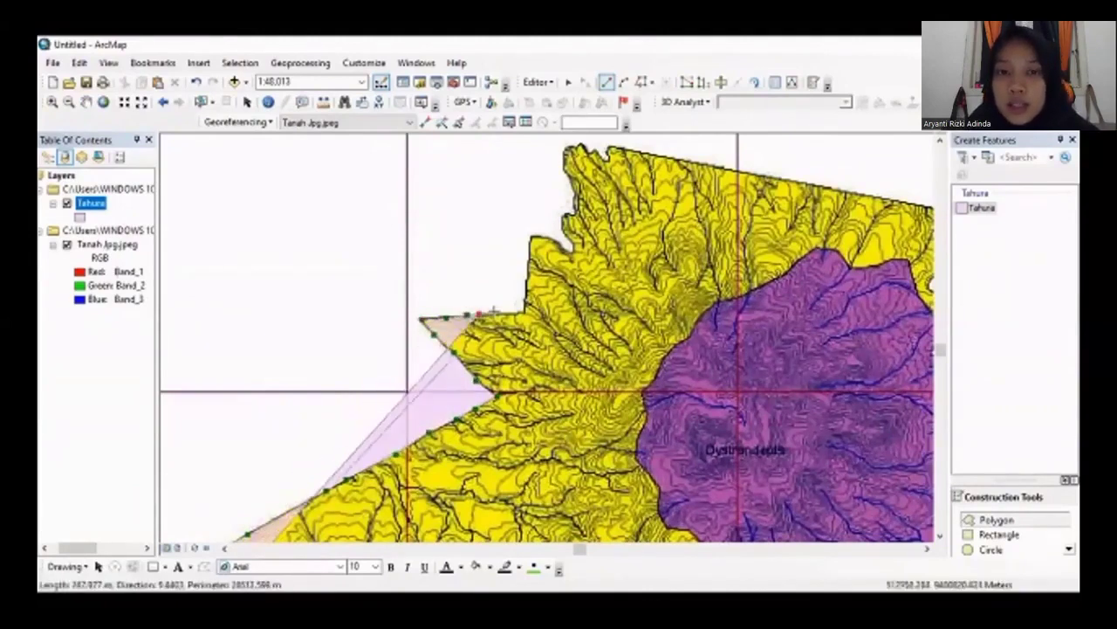
pyautogui.click(495, 312)
# Continue the polygon outline from the spur's upper edge up the steep side to the rounded lobe's corner
pyautogui.click(455, 417)
pyautogui.click(476, 382)
pyautogui.click(452, 352)
pyautogui.click(422, 319)
pyautogui.click(466, 314)
pyautogui.click(493, 312)
pyautogui.click(527, 281)
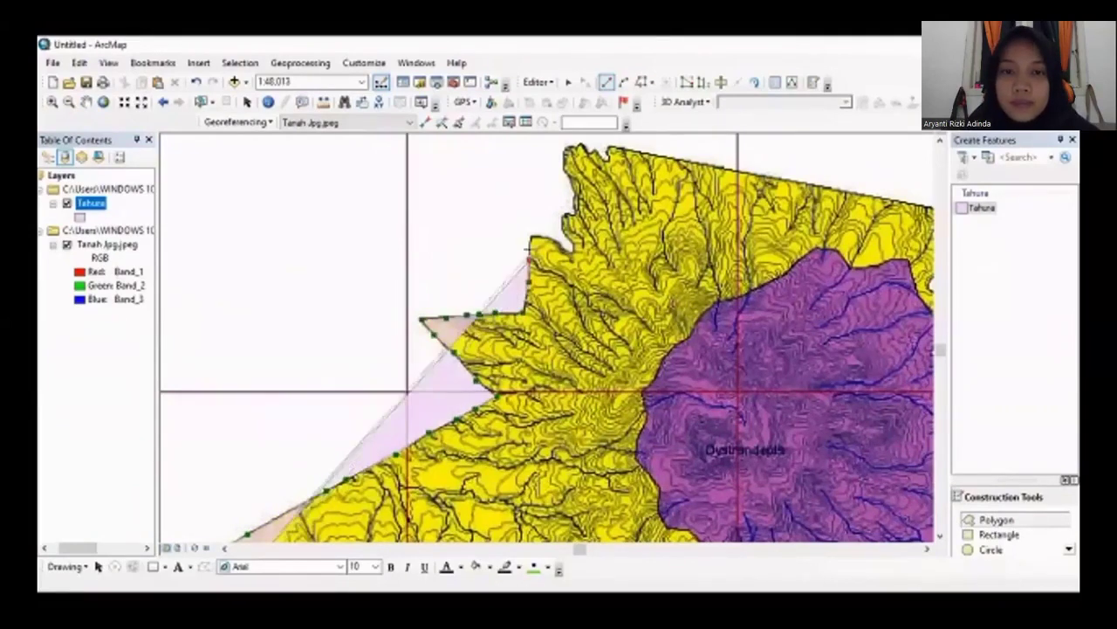
pyautogui.click(530, 237)
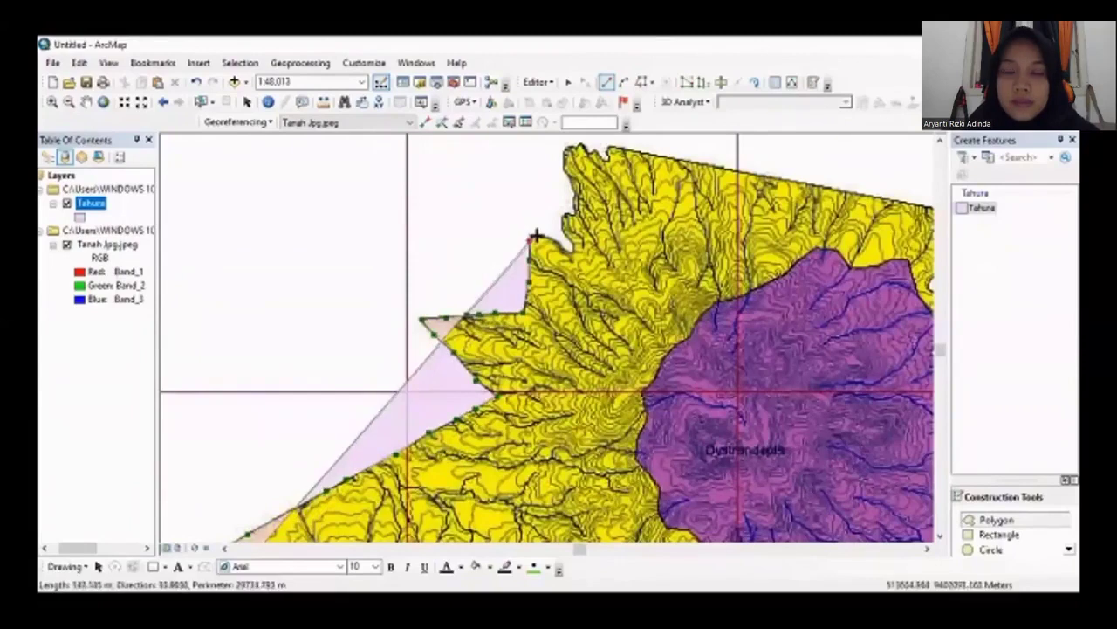
# Digitize the rounded lobe's curved upper edge down to the base of the narrow inlet
pyautogui.click(50, 104)
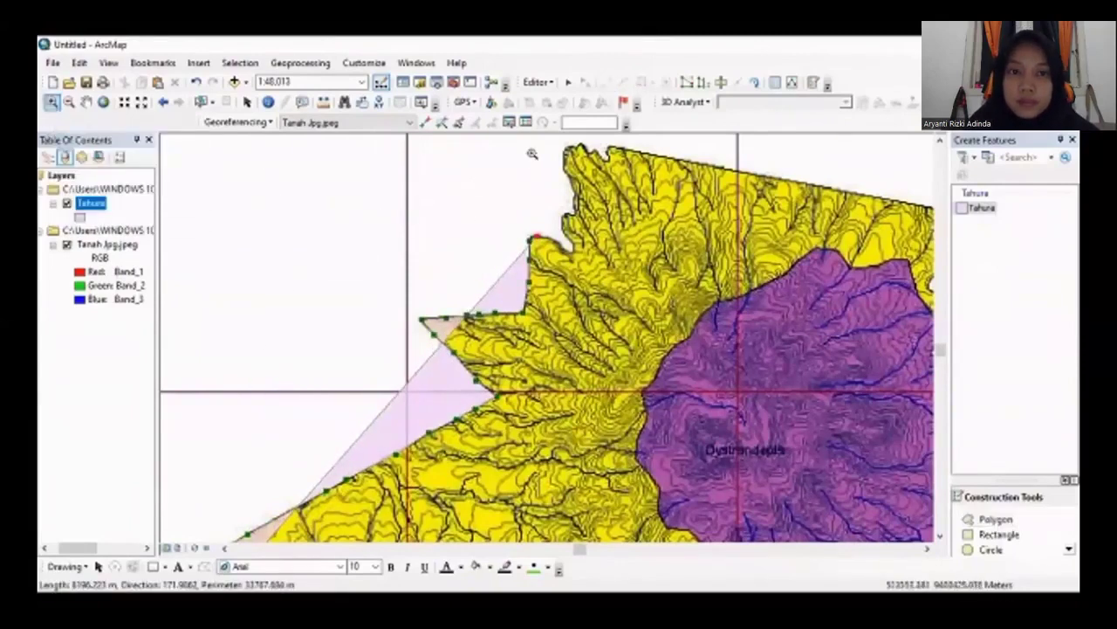
pyautogui.moveTo(538, 139); pyautogui.dragTo(650, 273)
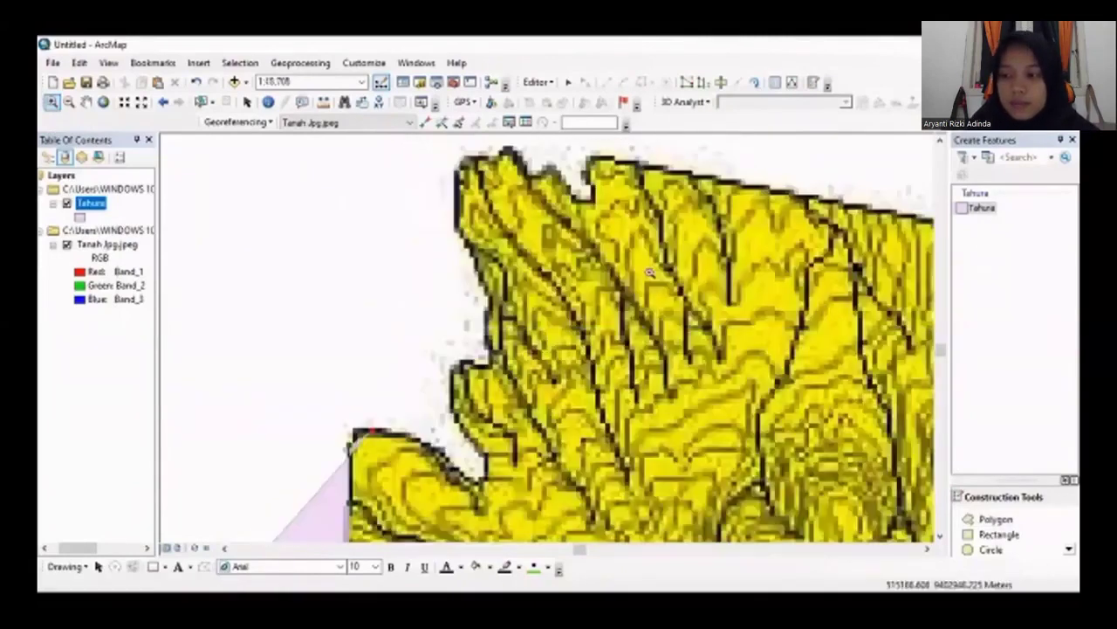
pyautogui.click(995, 520)
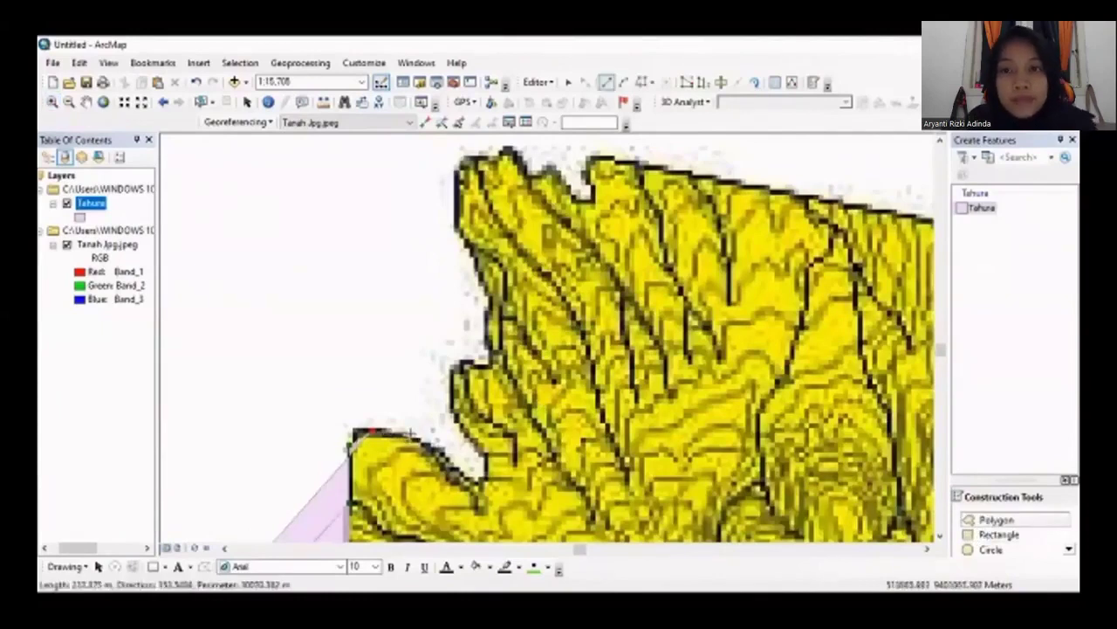
pyautogui.click(411, 435)
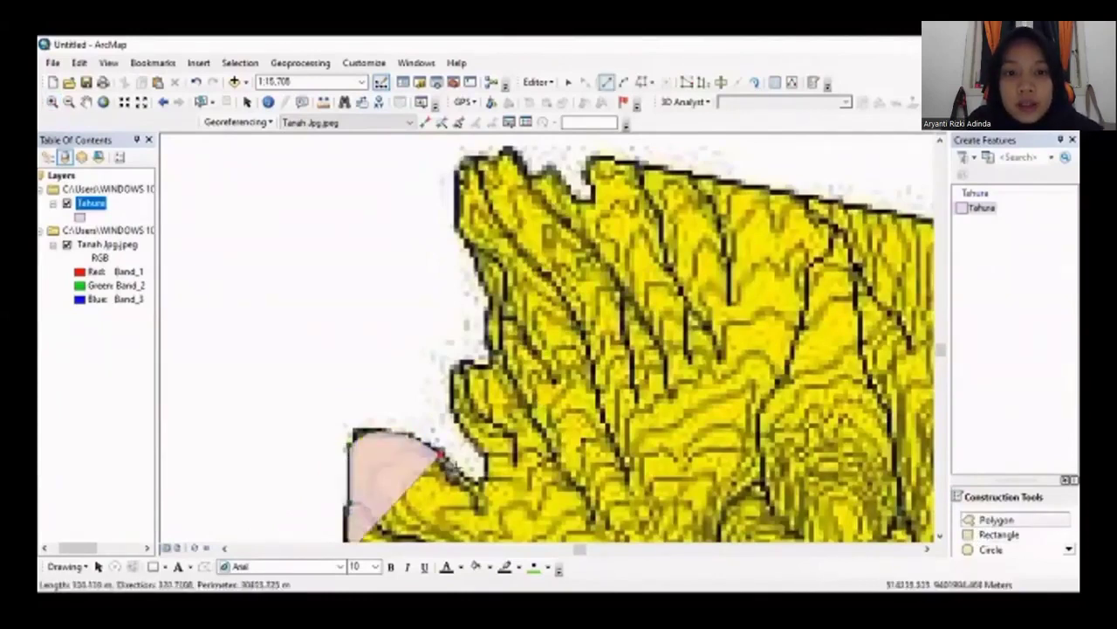
pyautogui.click(454, 471)
pyautogui.doubleClick(474, 480)
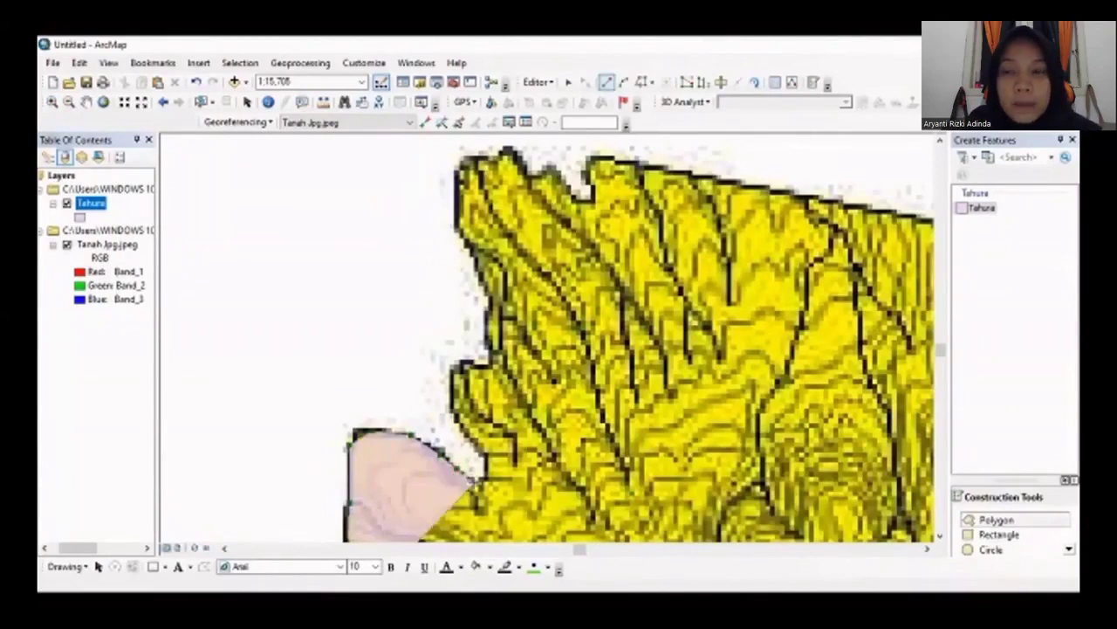
# Trace the opposite side of the narrow inlet upward and over the top of the small lobe above it
pyautogui.doubleClick(478, 457)
pyautogui.click(472, 436)
pyautogui.click(460, 421)
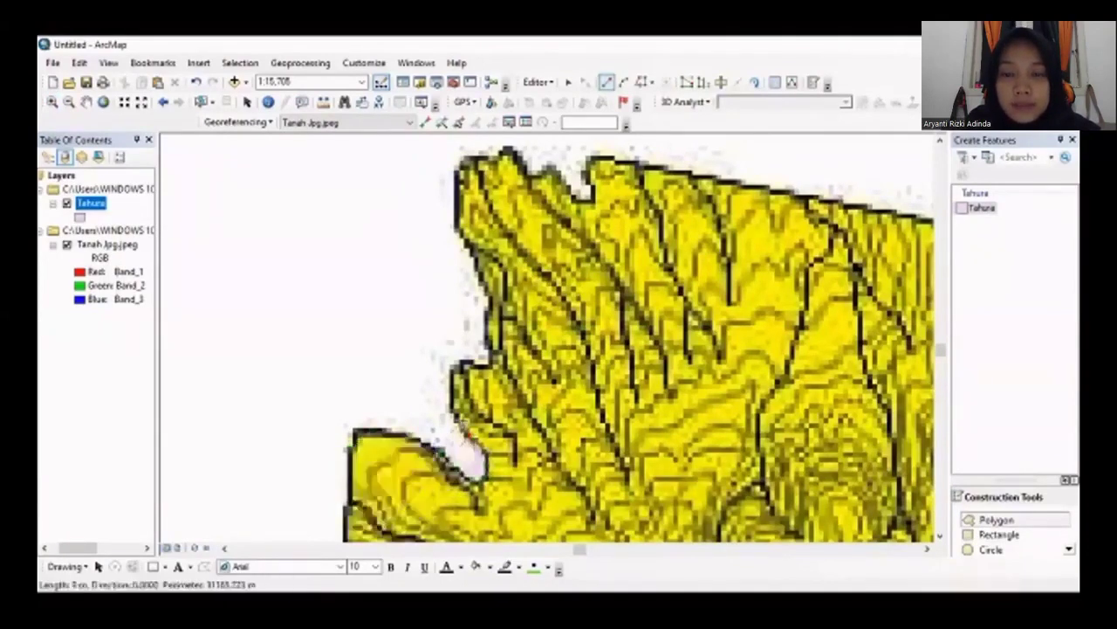
pyautogui.click(452, 389)
pyautogui.click(455, 367)
pyautogui.click(482, 359)
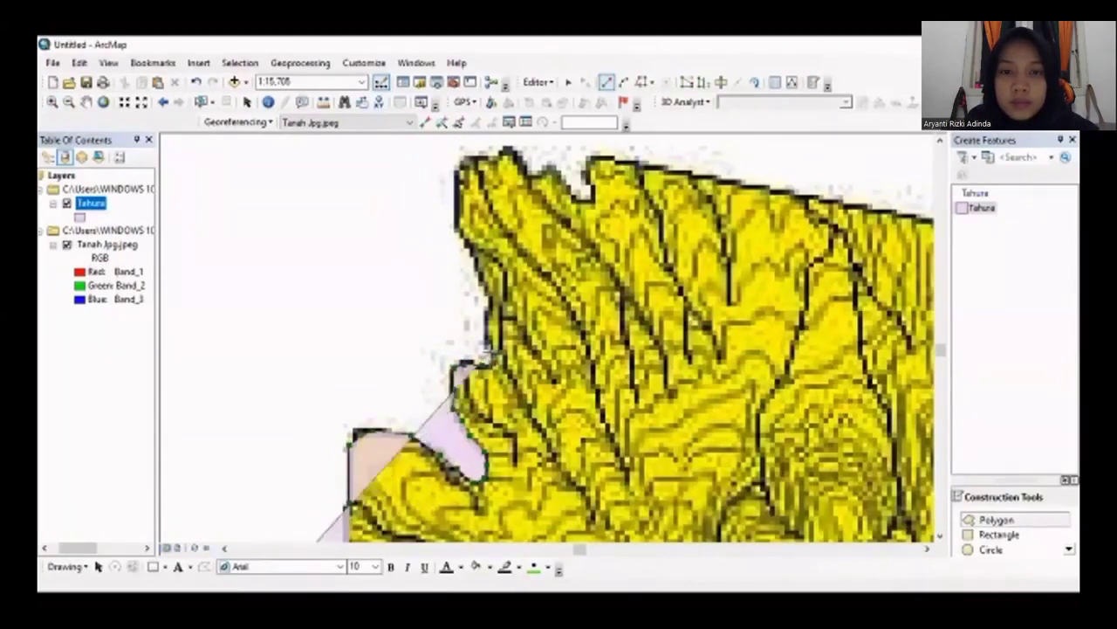
# Trace the steep western edge above the small lobe up to the northwestern top corner of the map area
pyautogui.click(484, 343)
pyautogui.click(487, 313)
pyautogui.click(481, 291)
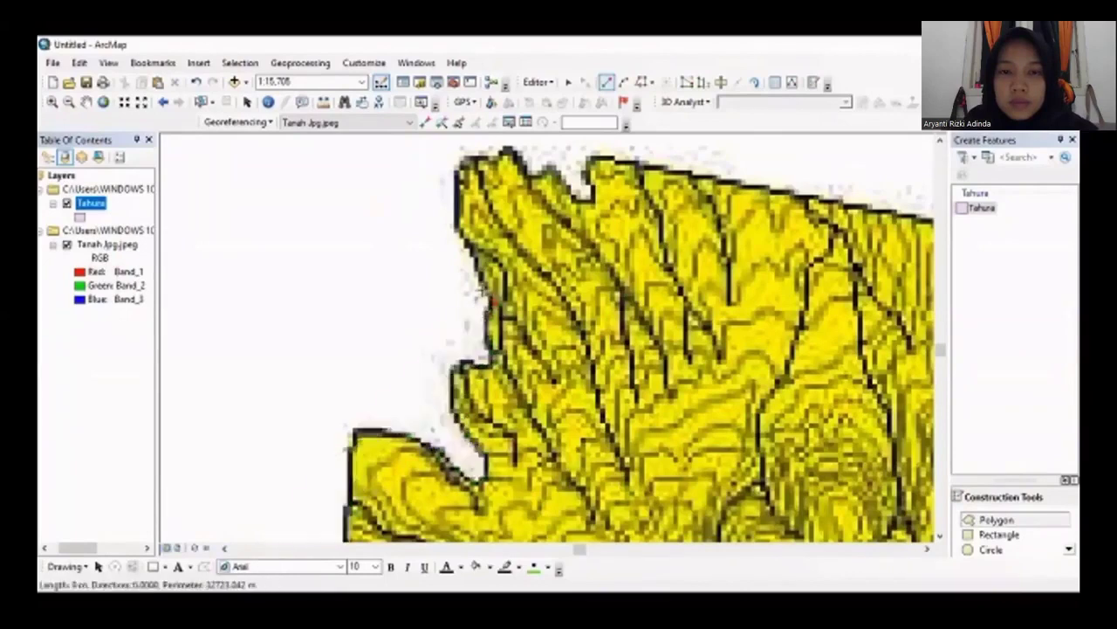
pyautogui.click(467, 247)
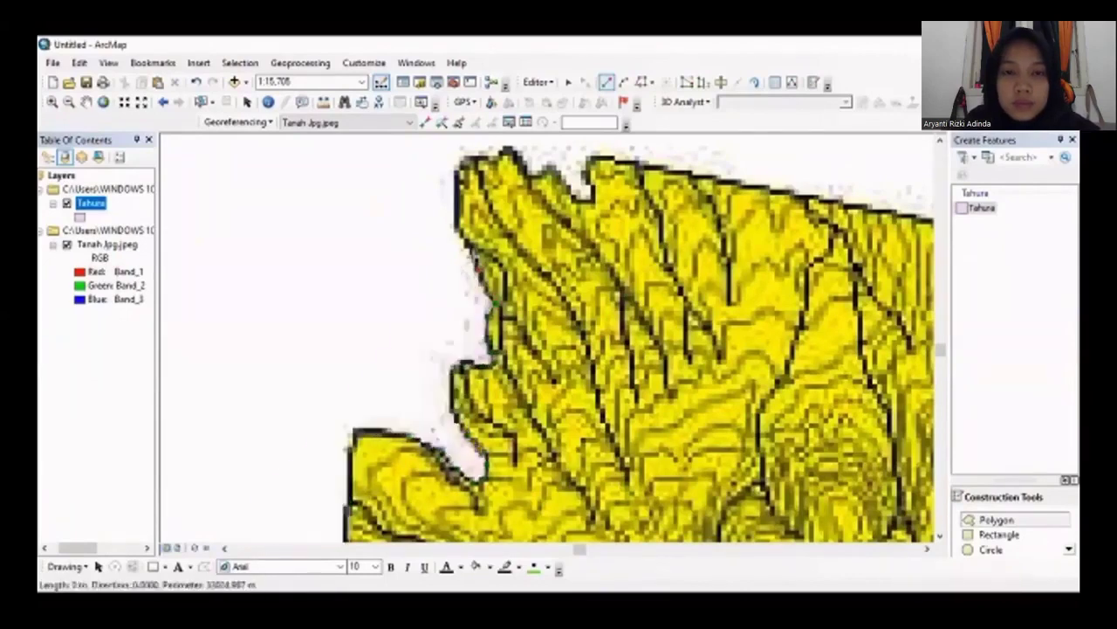
pyautogui.click(455, 210)
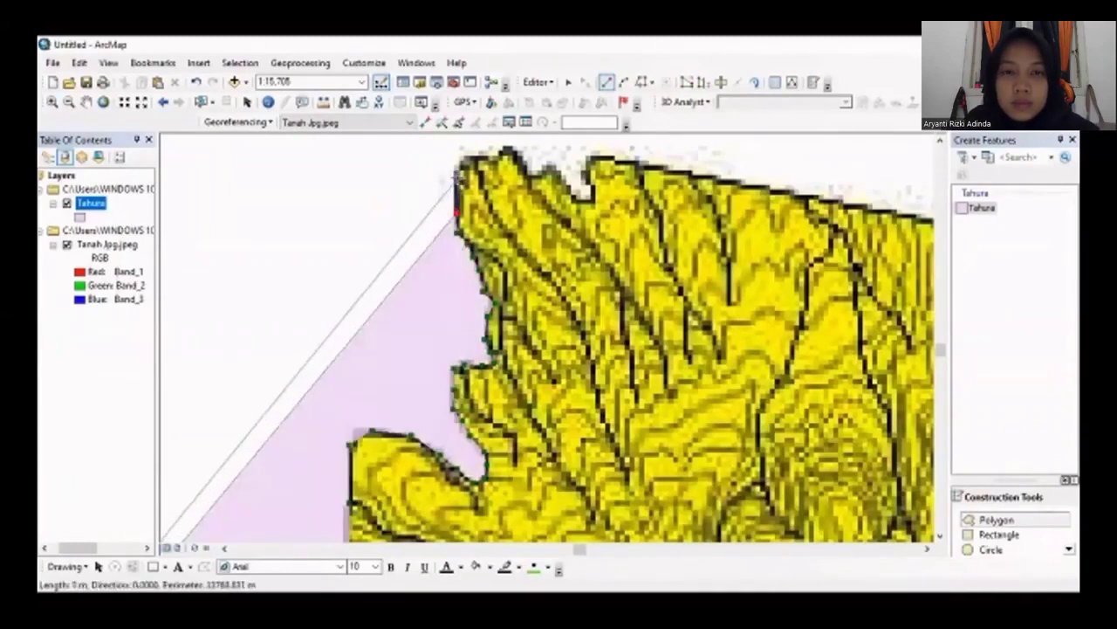
pyautogui.click(469, 157)
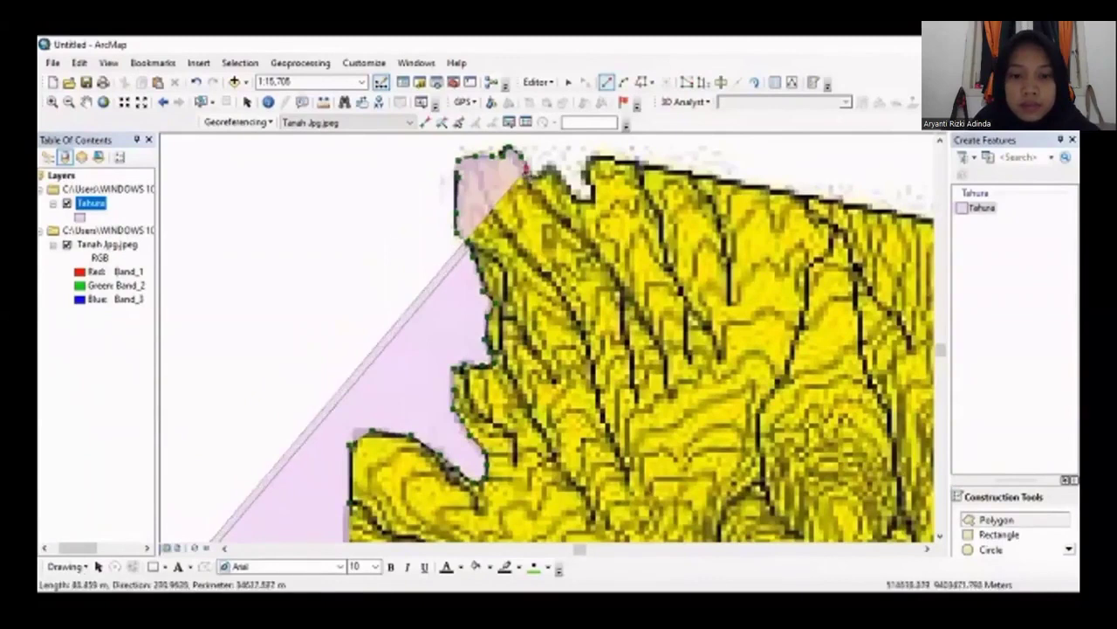
pyautogui.moveTo(877, 566)
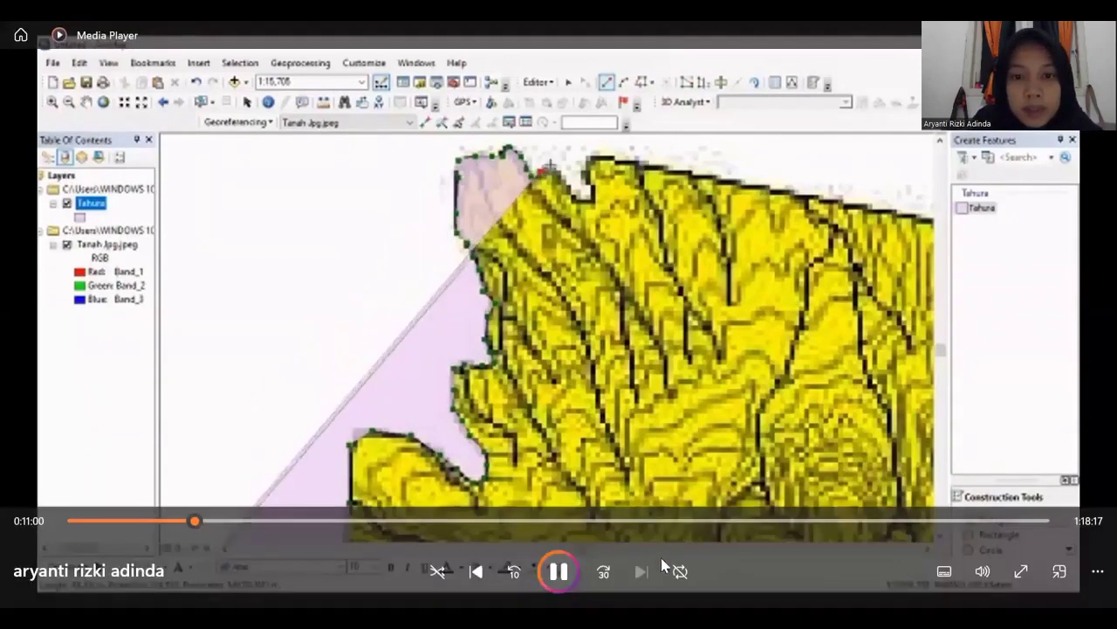
pyautogui.click(604, 569)
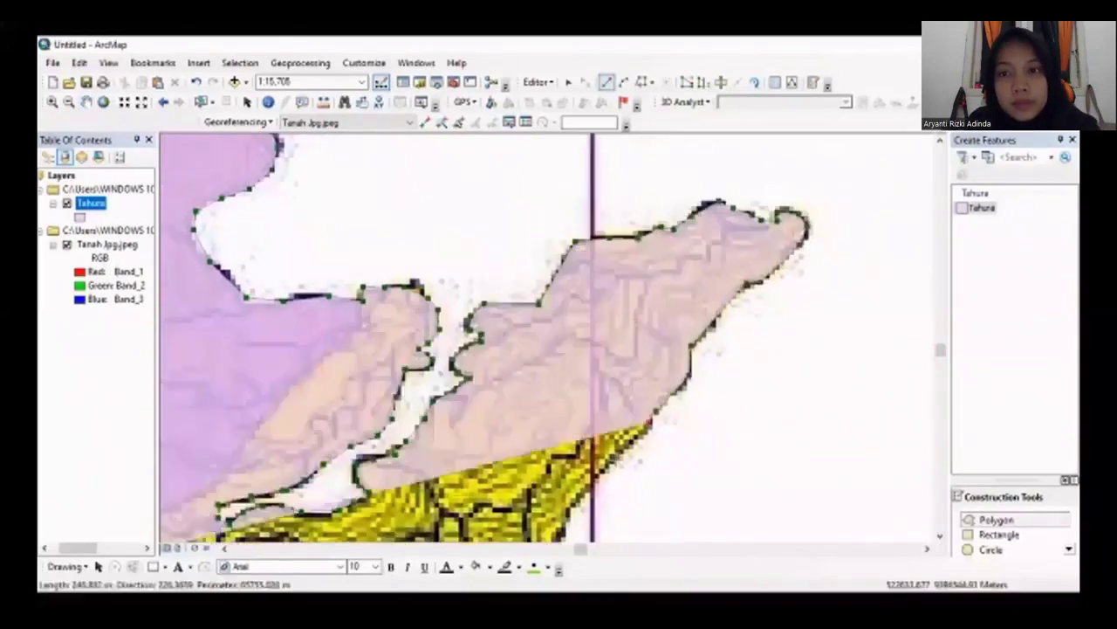
pyautogui.moveTo(677, 297)
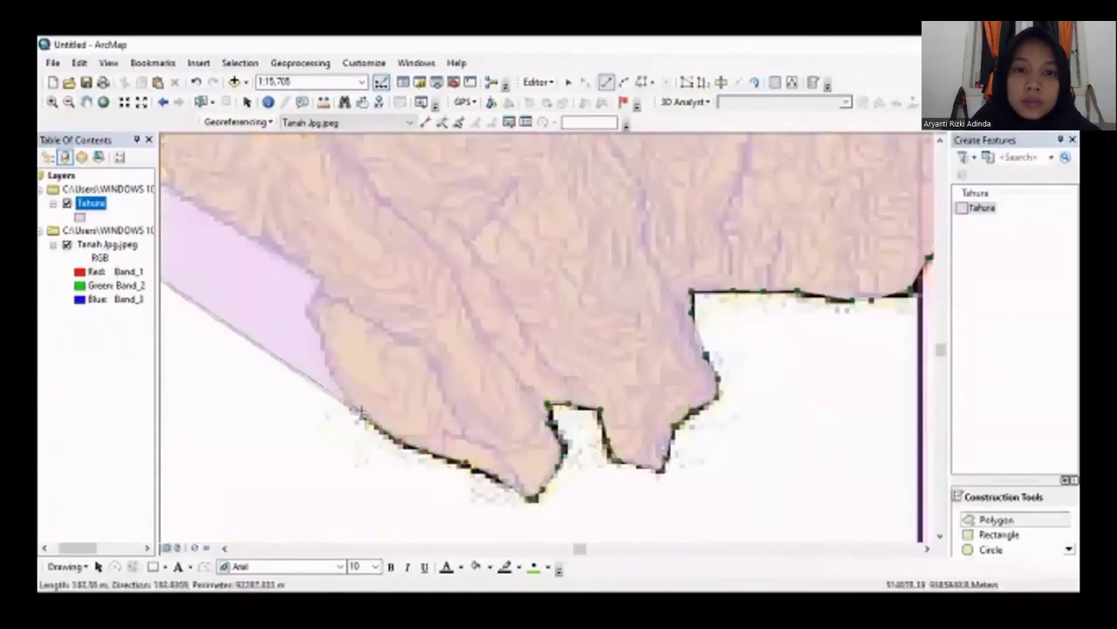
# Digitize the next stretch of the straight southwestern boundary, heading northwest along the map area's edge
pyautogui.press('c')
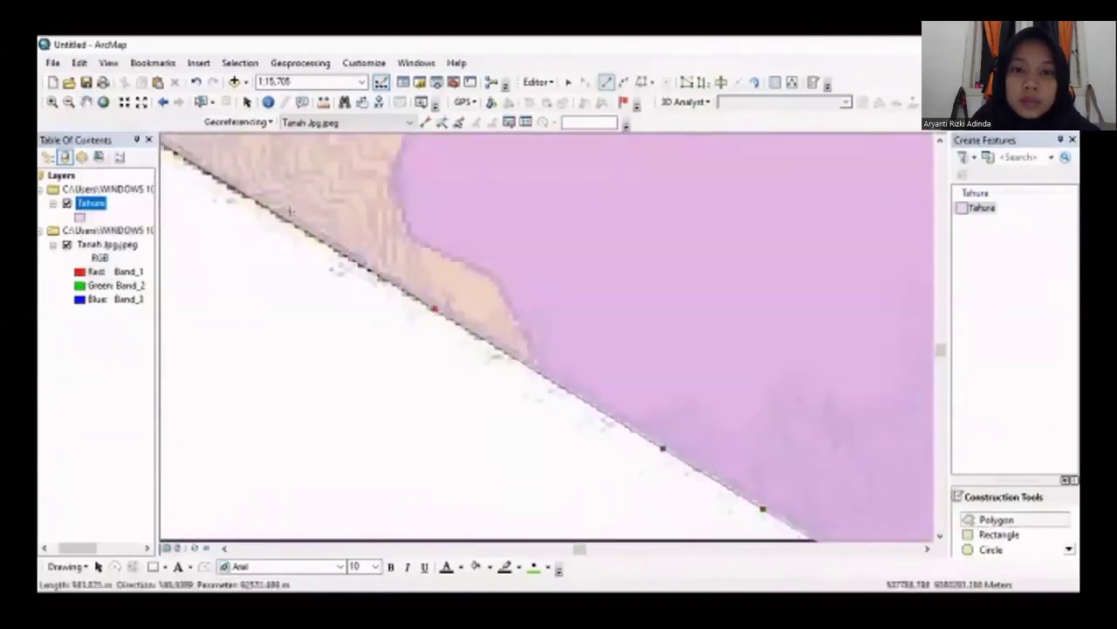
pyautogui.click(271, 212)
pyautogui.click(187, 163)
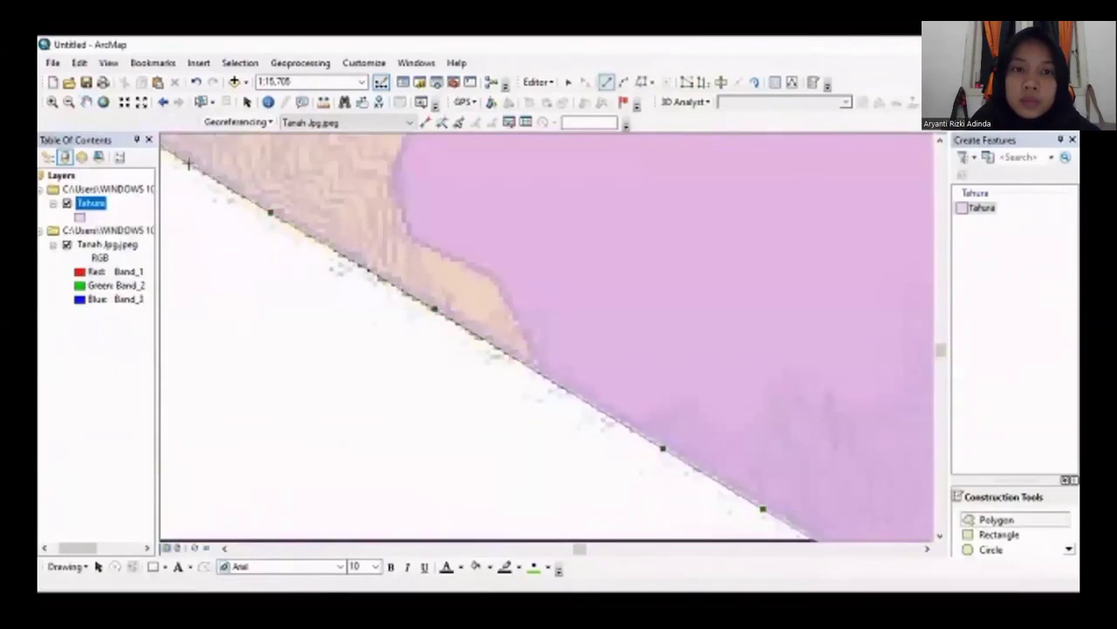
# Continue the polygon along the rest of the straight southwestern edge toward the western starting corner and finish the sketch
pyautogui.click(86, 102)
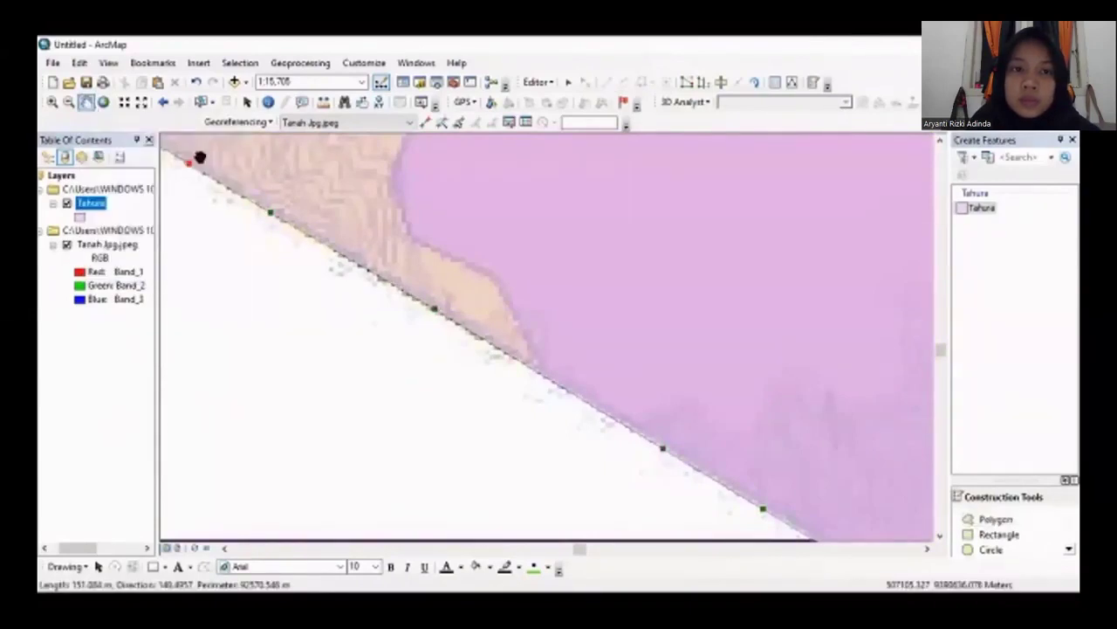
pyautogui.moveTo(269, 180); pyautogui.dragTo(533, 319)
pyautogui.moveTo(445, 262); pyautogui.dragTo(612, 313)
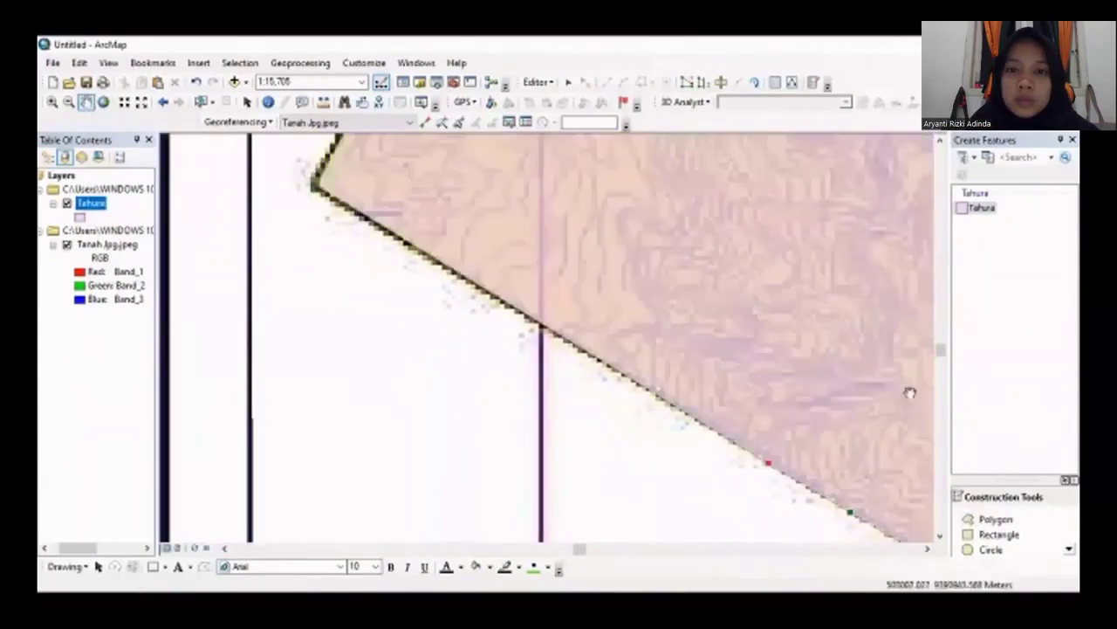
pyautogui.click(1022, 520)
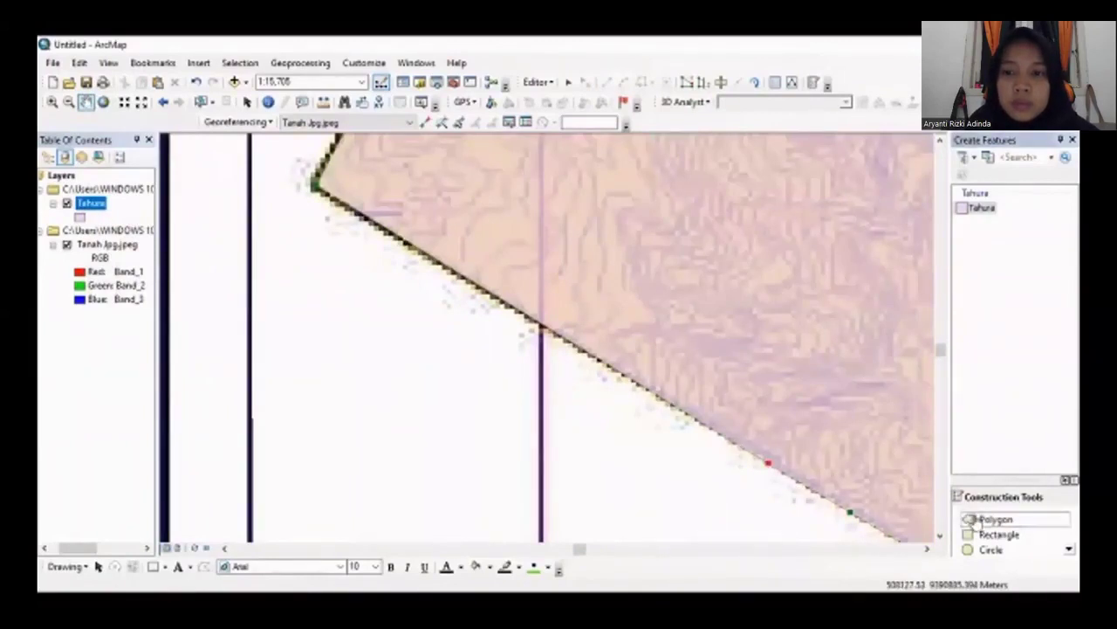
pyautogui.click(719, 433)
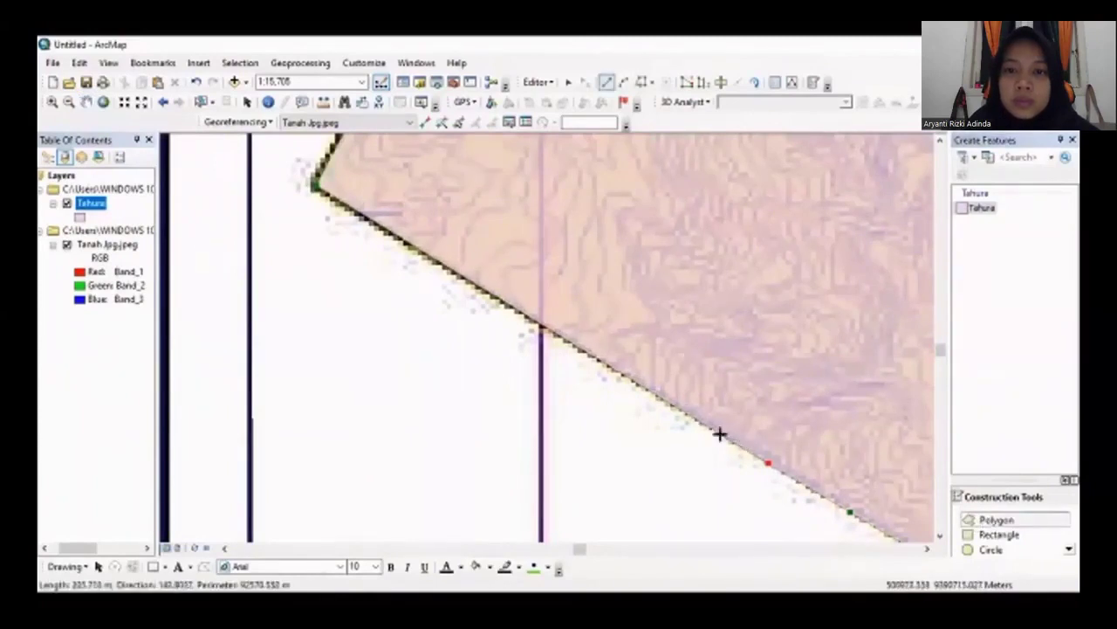
pyautogui.click(603, 361)
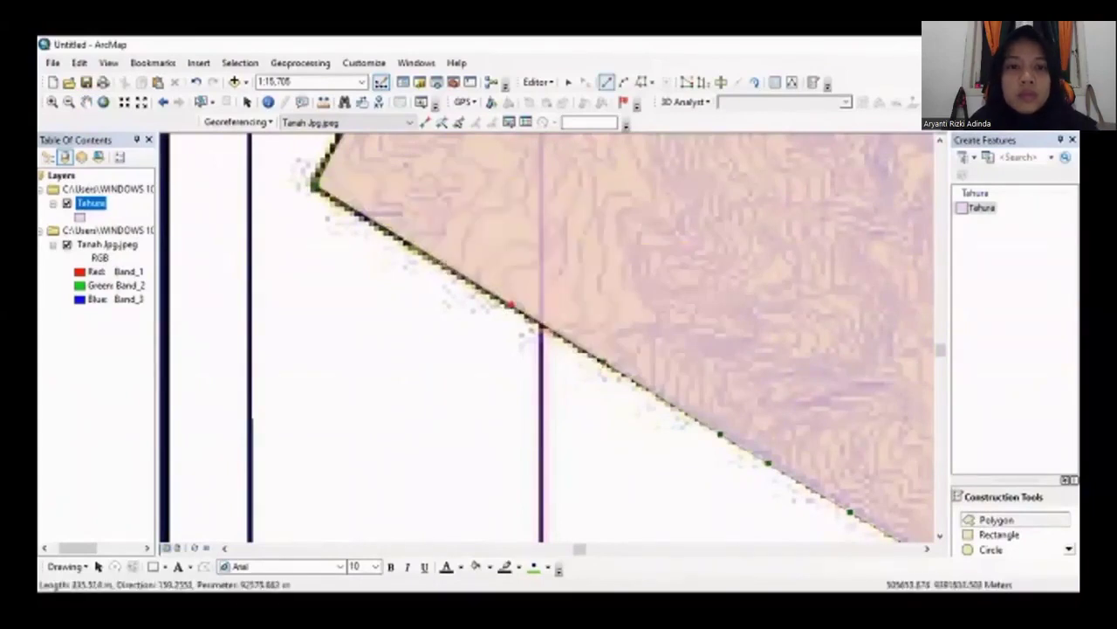
pyautogui.click(514, 305)
pyautogui.click(443, 265)
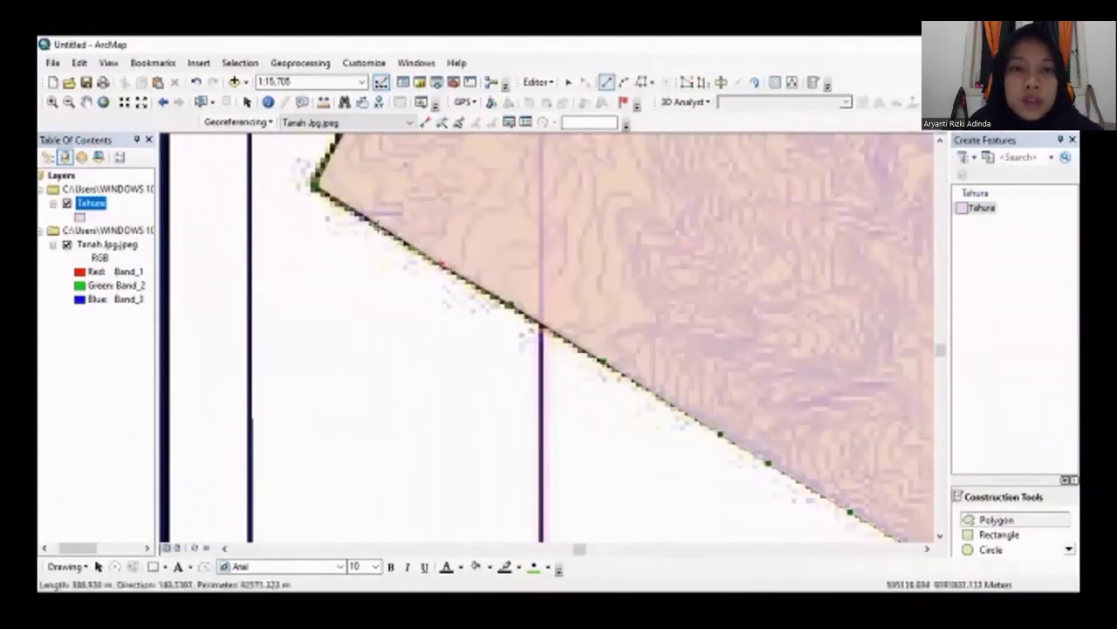
pyautogui.click(379, 227)
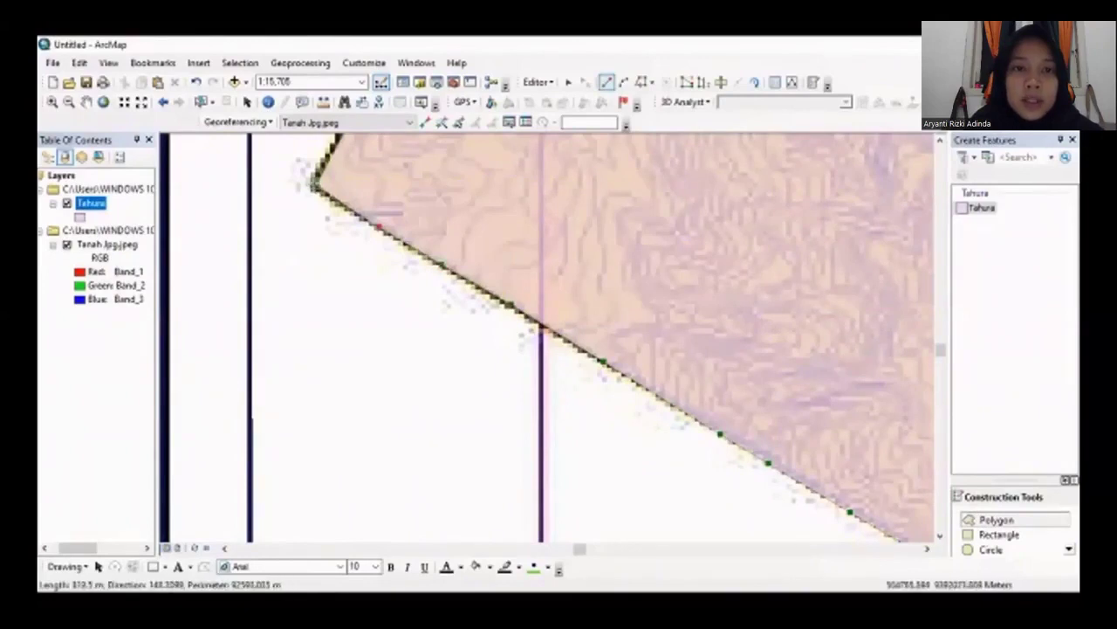
pyautogui.press('F2')
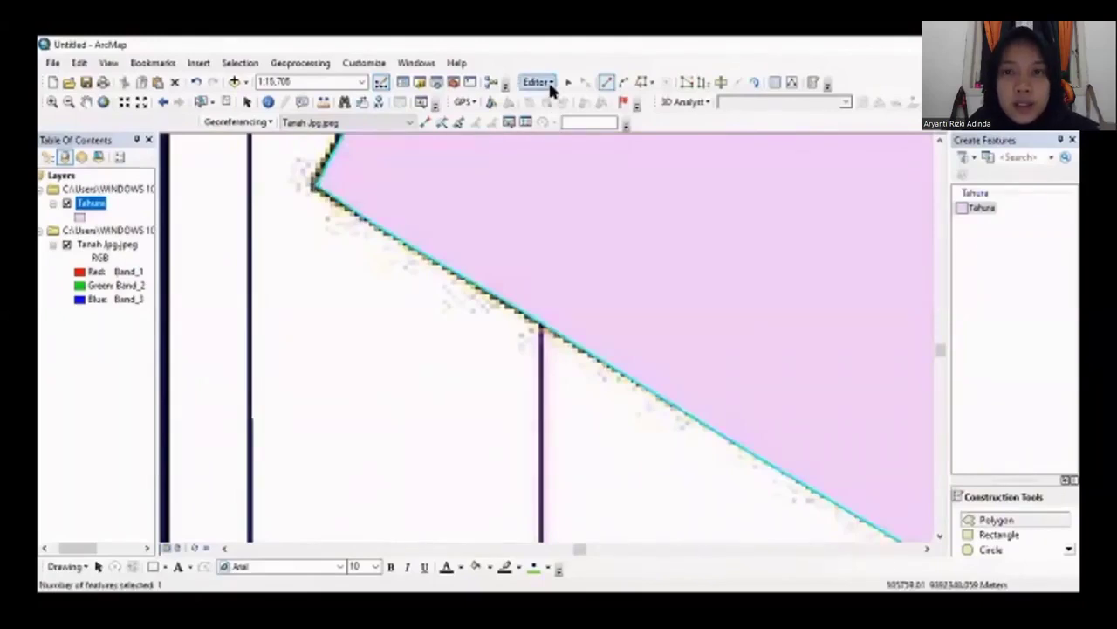
# Stop the edit session and save the edits to the Tahura shapefile
pyautogui.click(549, 83)
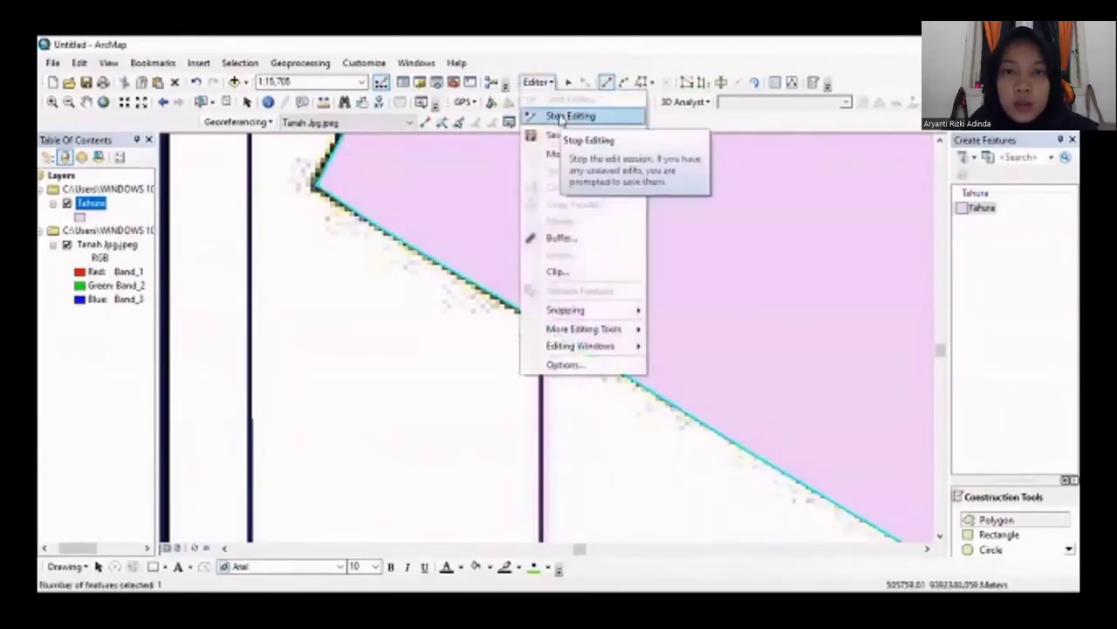
pyautogui.click(560, 117)
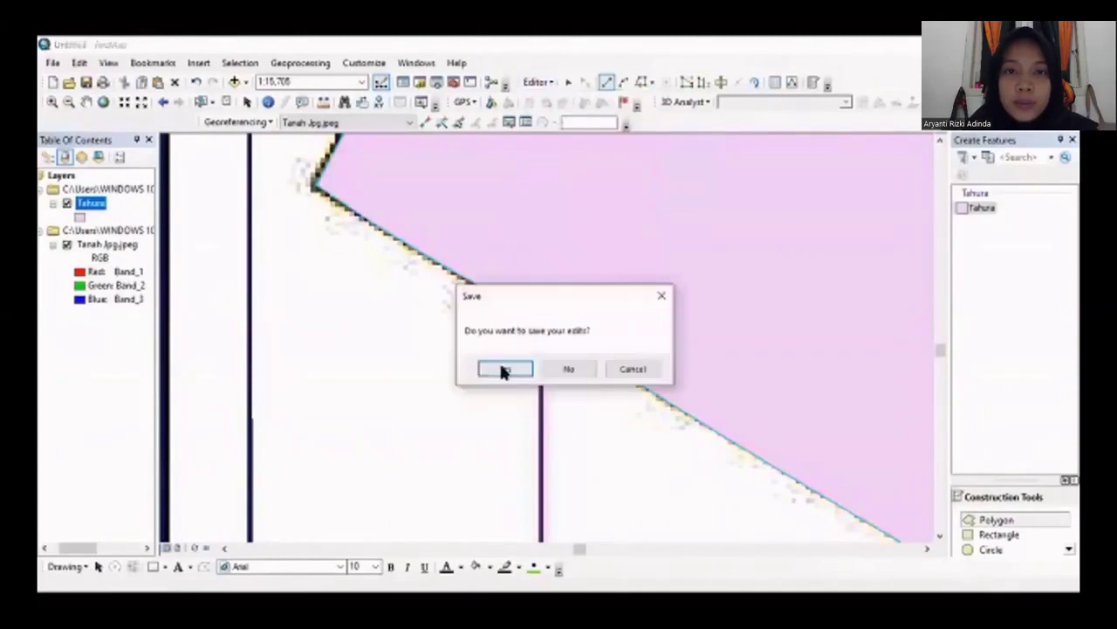
pyautogui.click(503, 370)
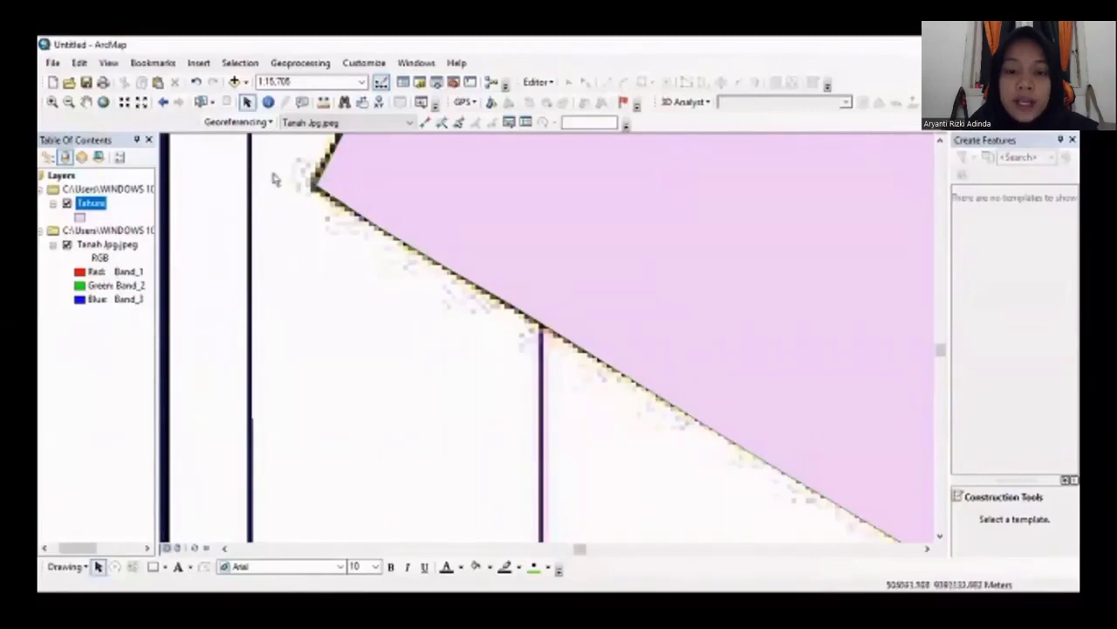
# Examine the completed Tahura polygon against the whole map sheet
pyautogui.click(68, 101)
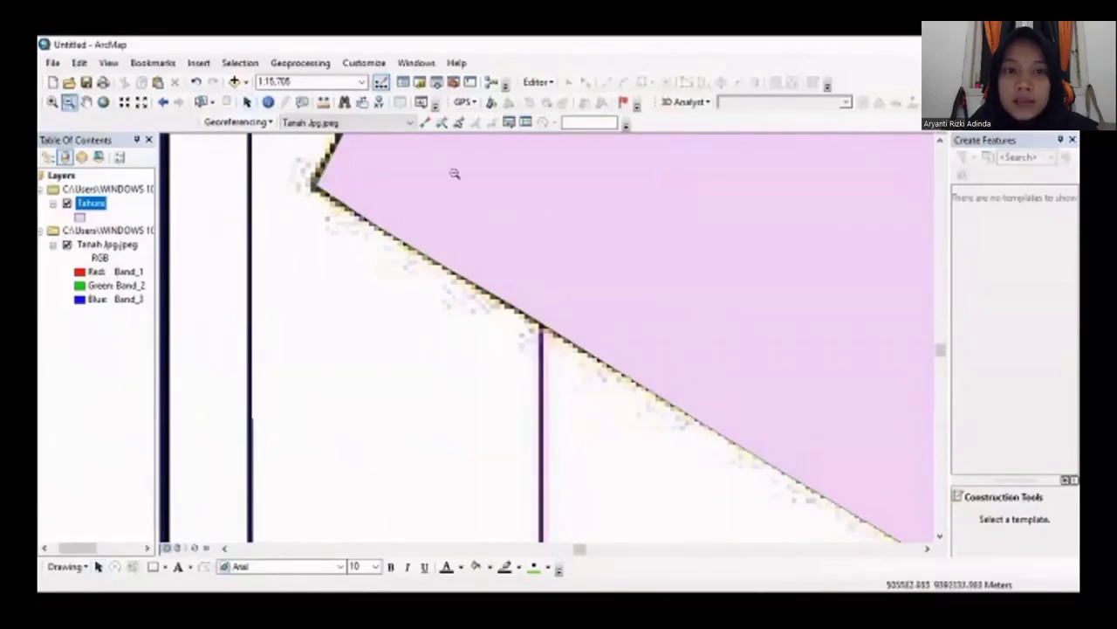
pyautogui.moveTo(439, 162); pyautogui.dragTo(679, 341)
pyautogui.moveTo(591, 227); pyautogui.dragTo(750, 386)
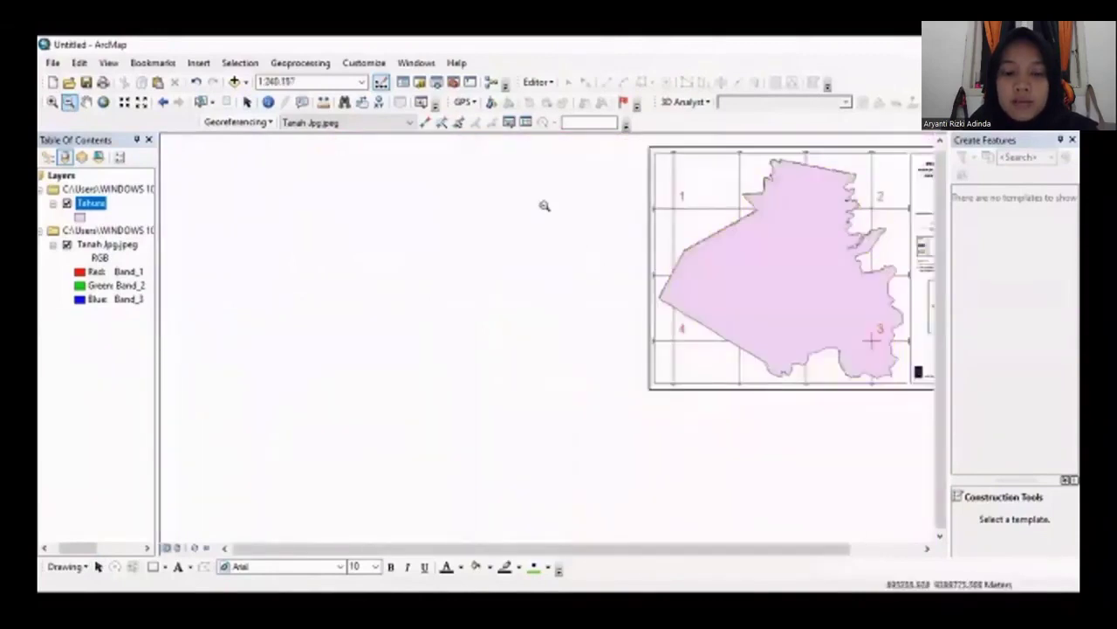
pyautogui.click(86, 101)
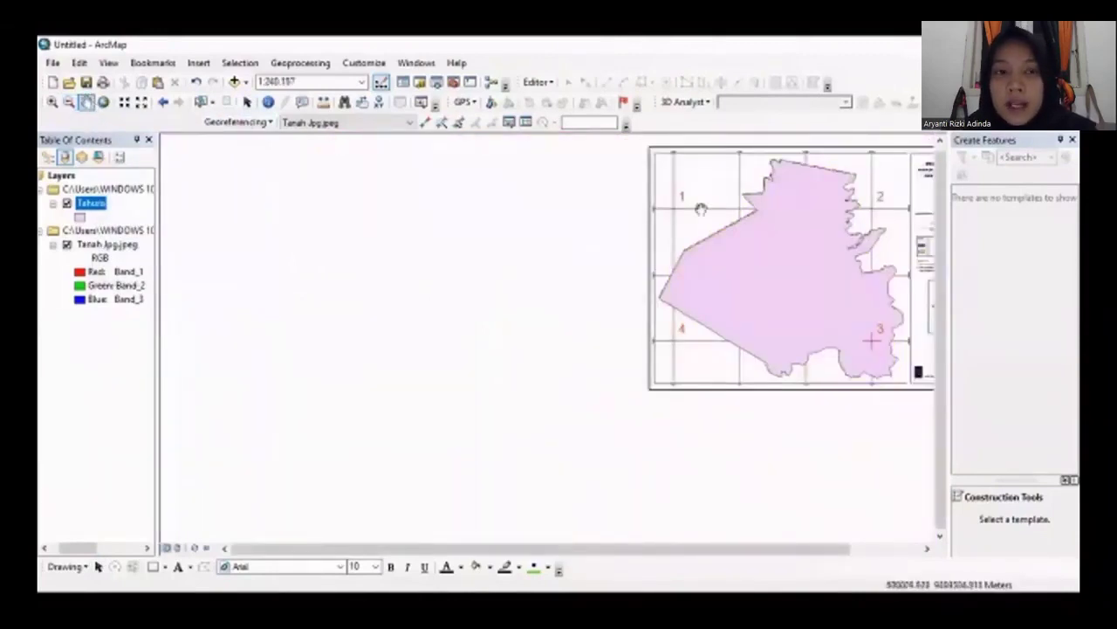
pyautogui.moveTo(700, 208); pyautogui.dragTo(322, 224)
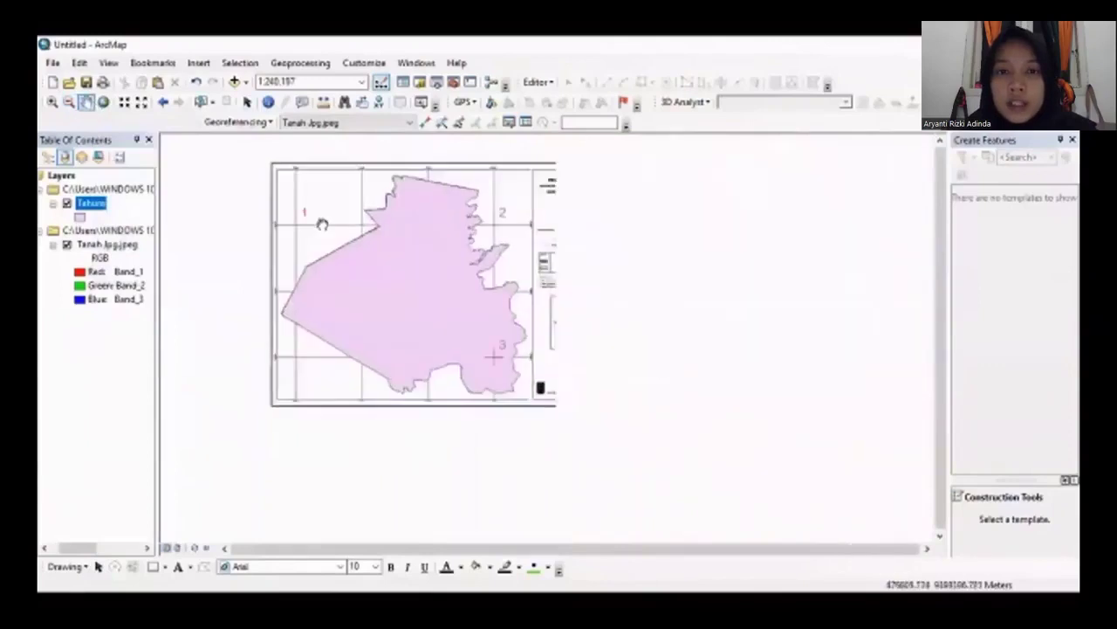
pyautogui.click(52, 102)
pyautogui.moveTo(258, 153); pyautogui.dragTo(625, 415)
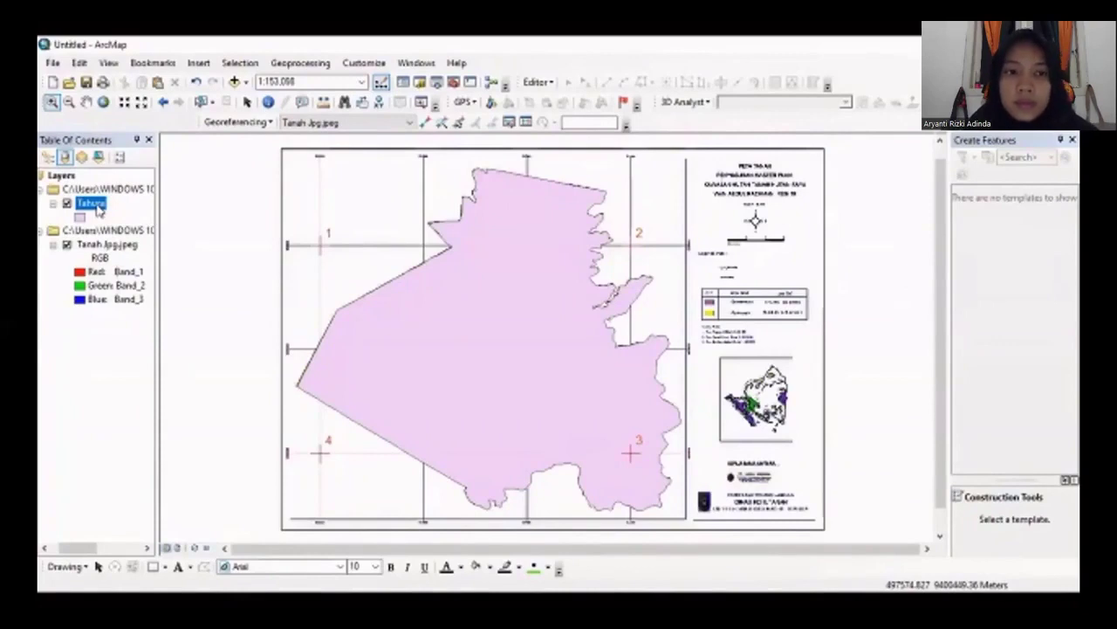
# Open the data export for all features of the Tahura layer and browse for its output location
pyautogui.moveTo(576, 487)
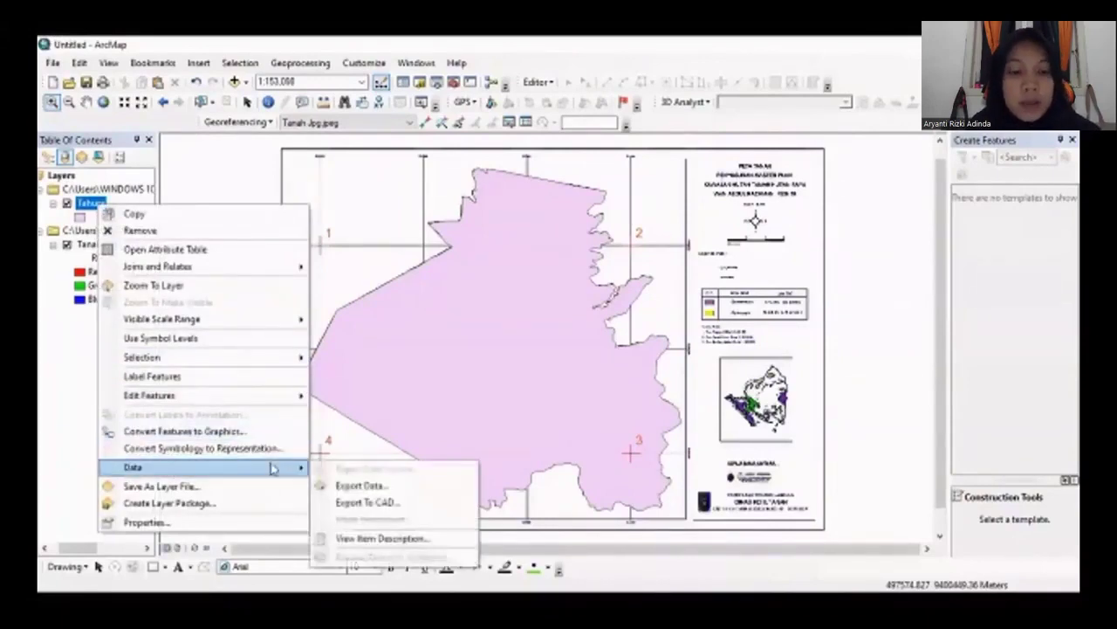
pyautogui.click(349, 487)
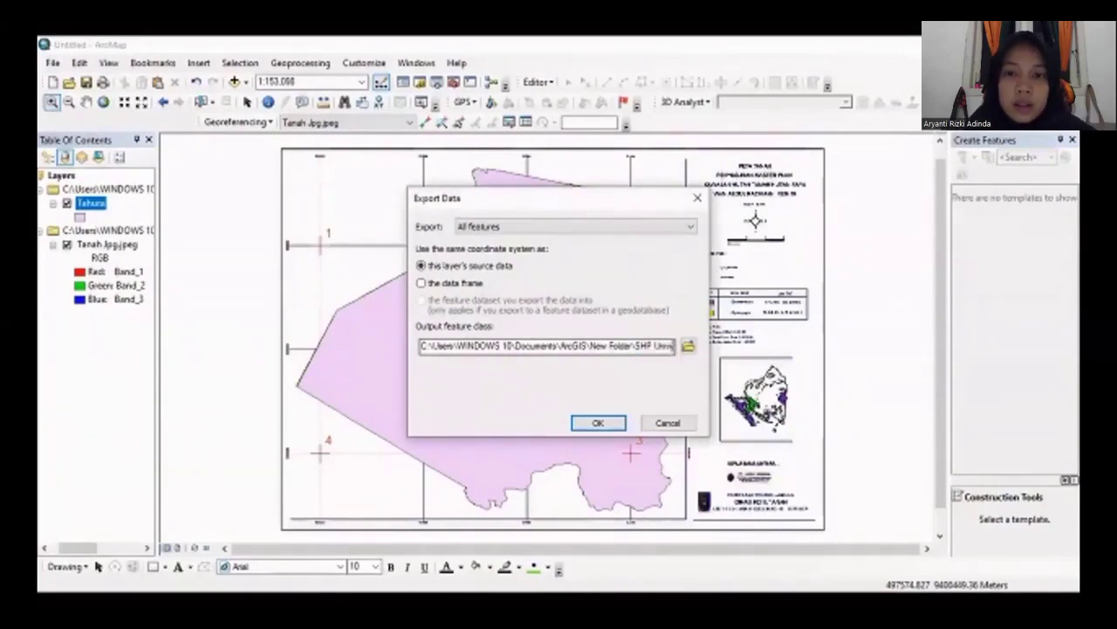
pyautogui.click(688, 347)
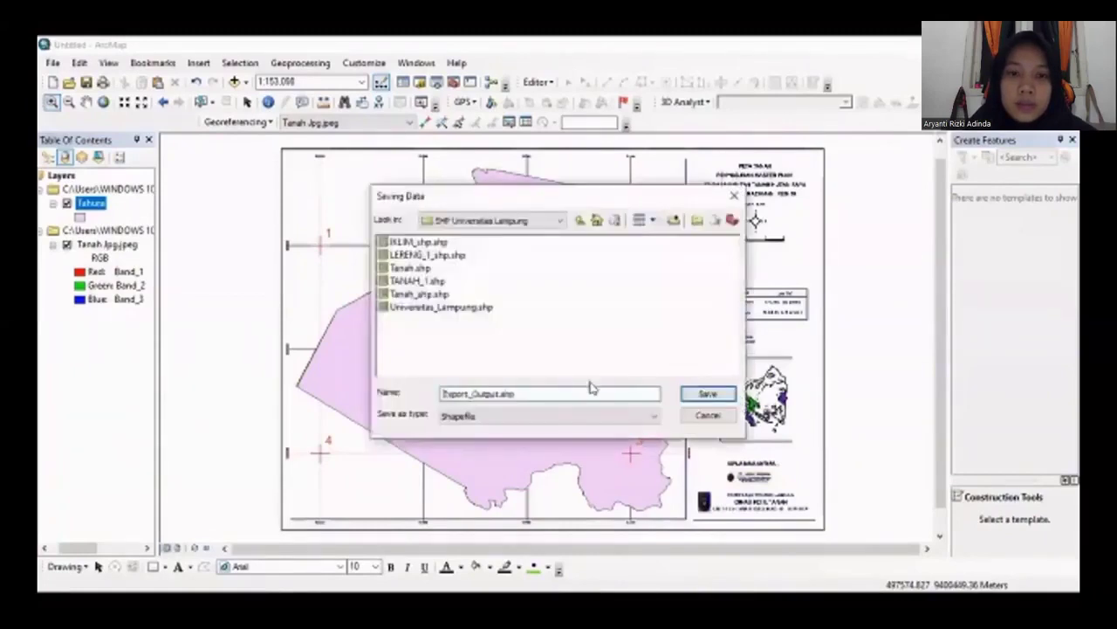
# Name the export output TANAH, keep the Shapefile type, and replace the existing TANAH shapefile
pyautogui.moveTo(517, 394); pyautogui.dragTo(441, 398)
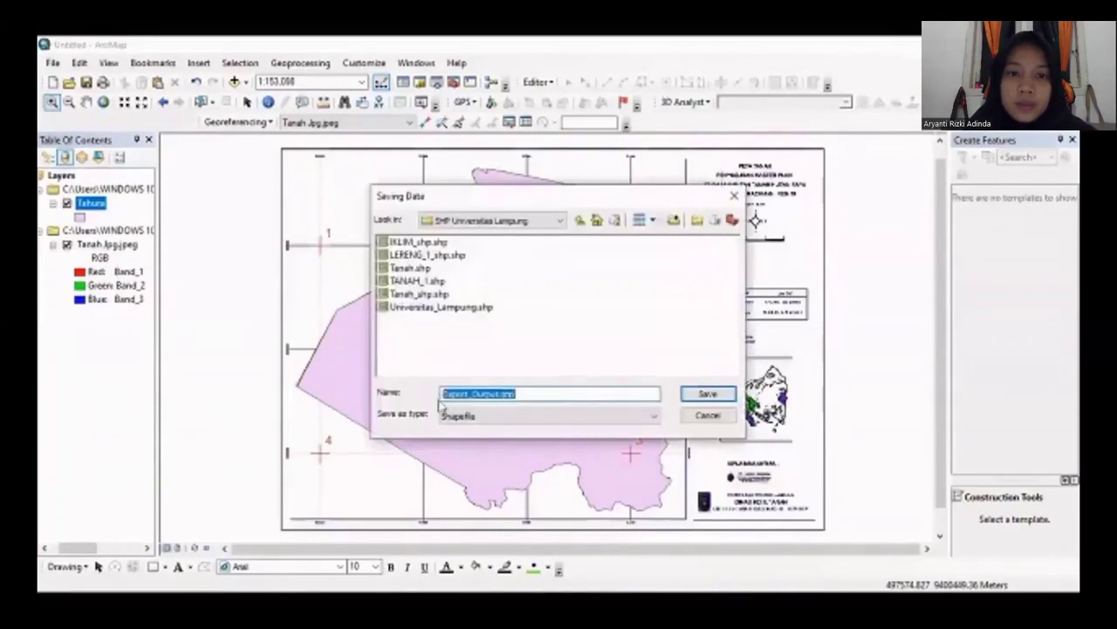
pyautogui.press('BackSpace')
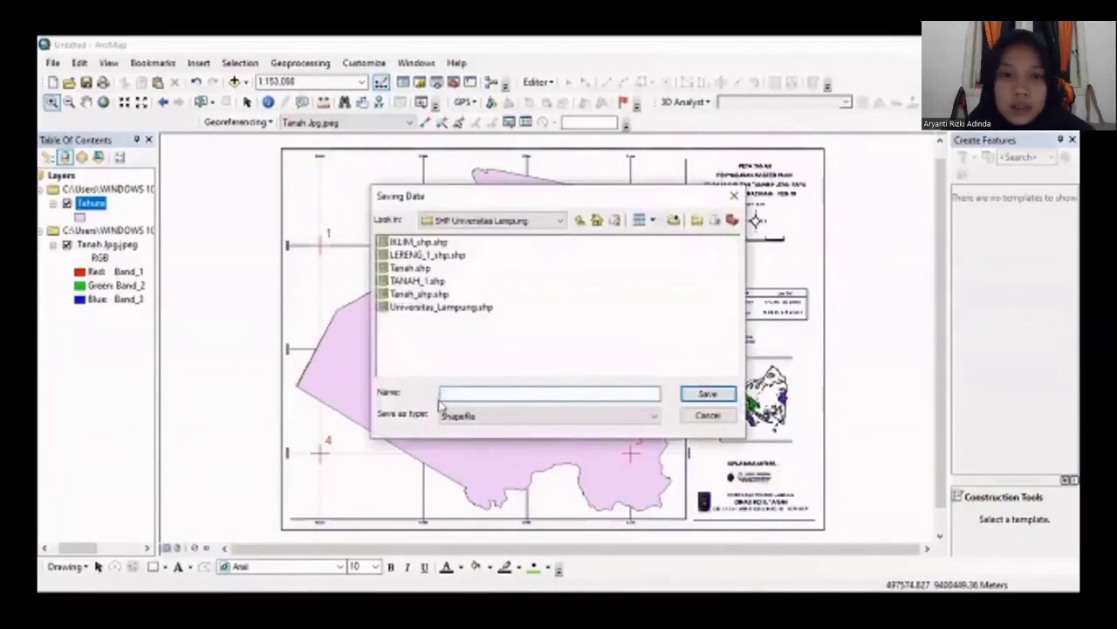
pyautogui.write('t')
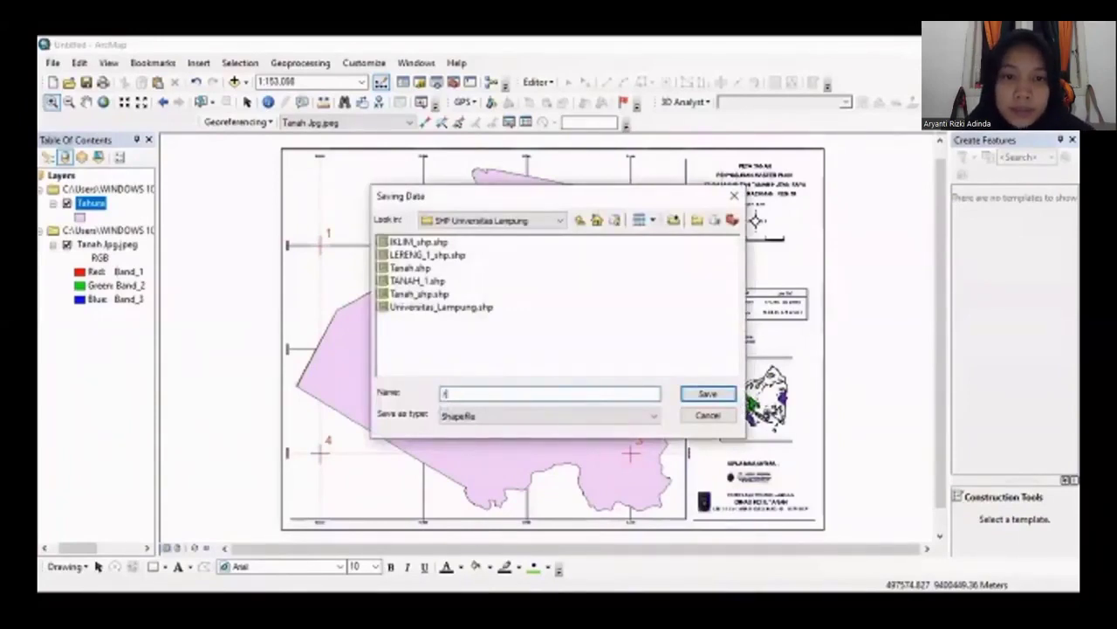
pyautogui.write('AN')
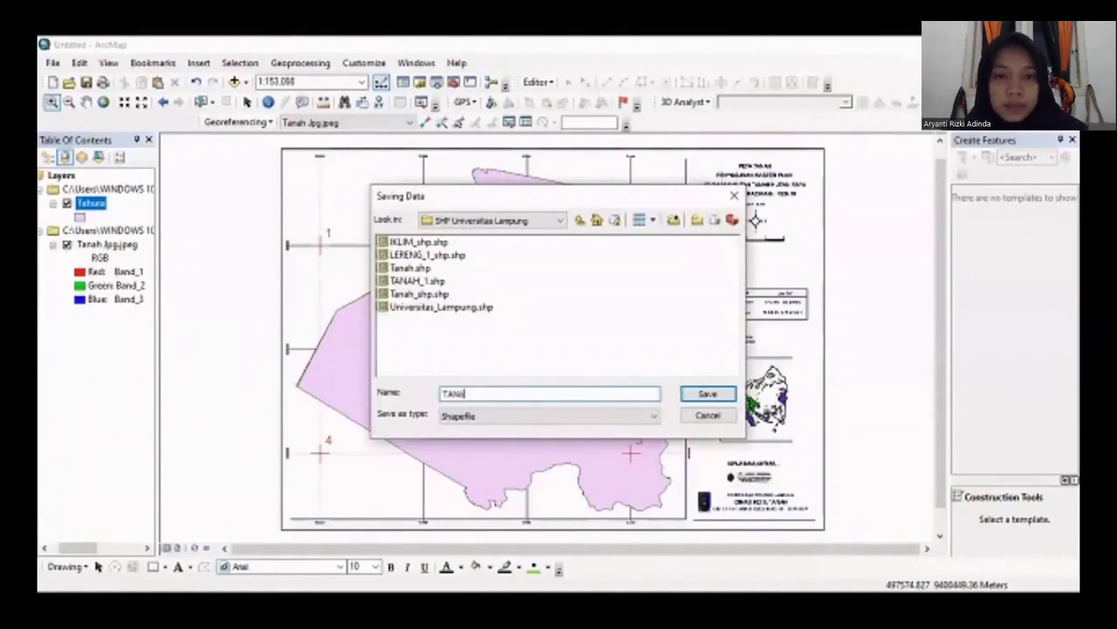
pyautogui.write('AH_')
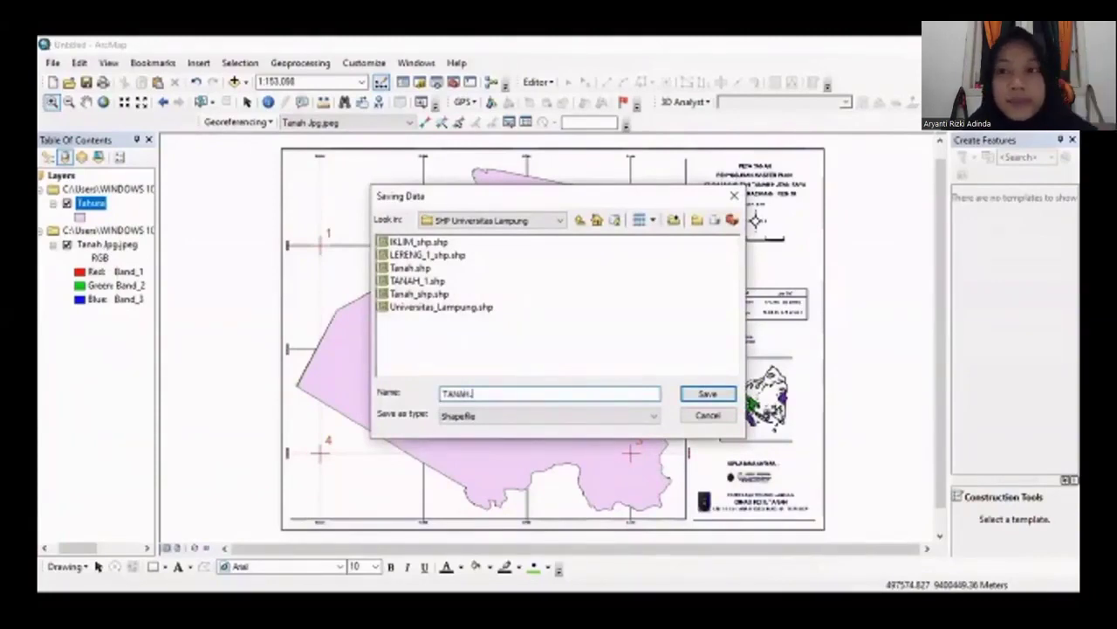
pyautogui.click(696, 398)
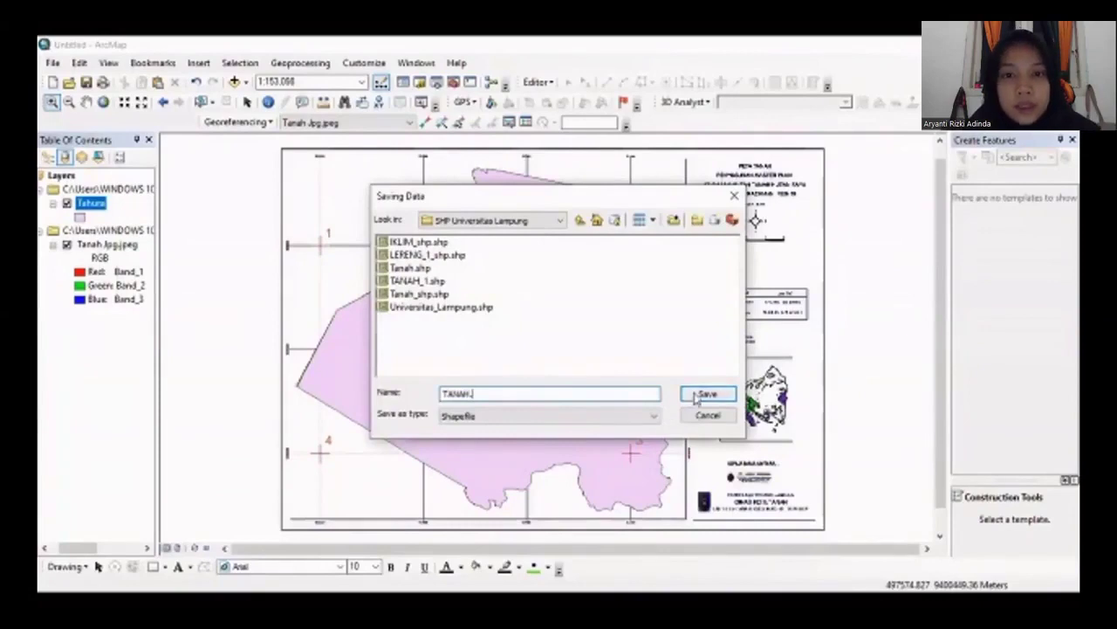
pyautogui.click(644, 419)
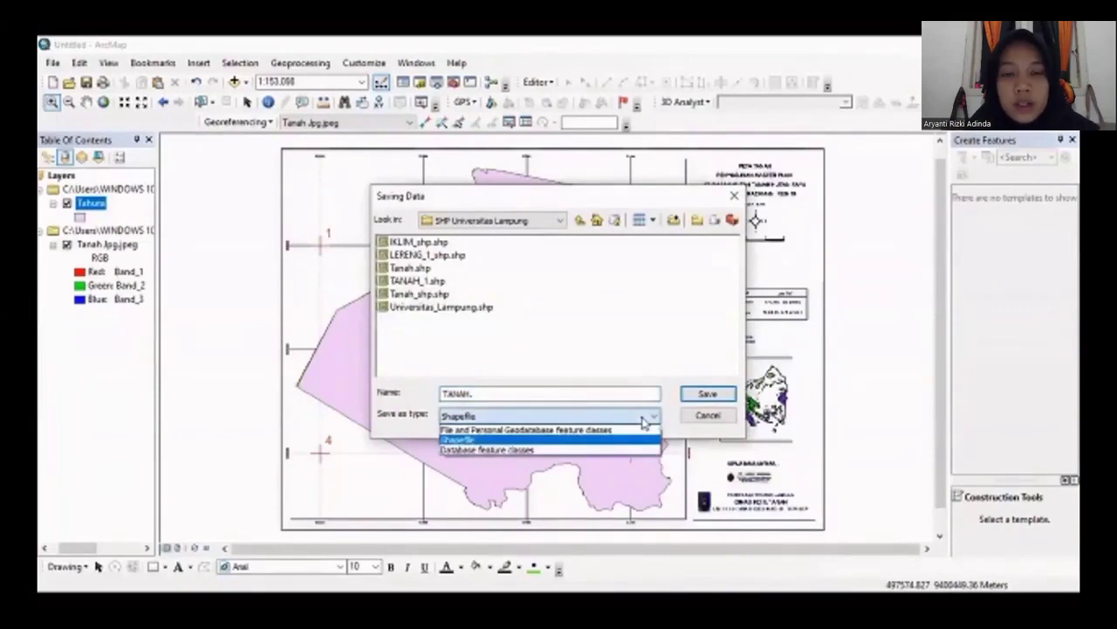
pyautogui.click(703, 397)
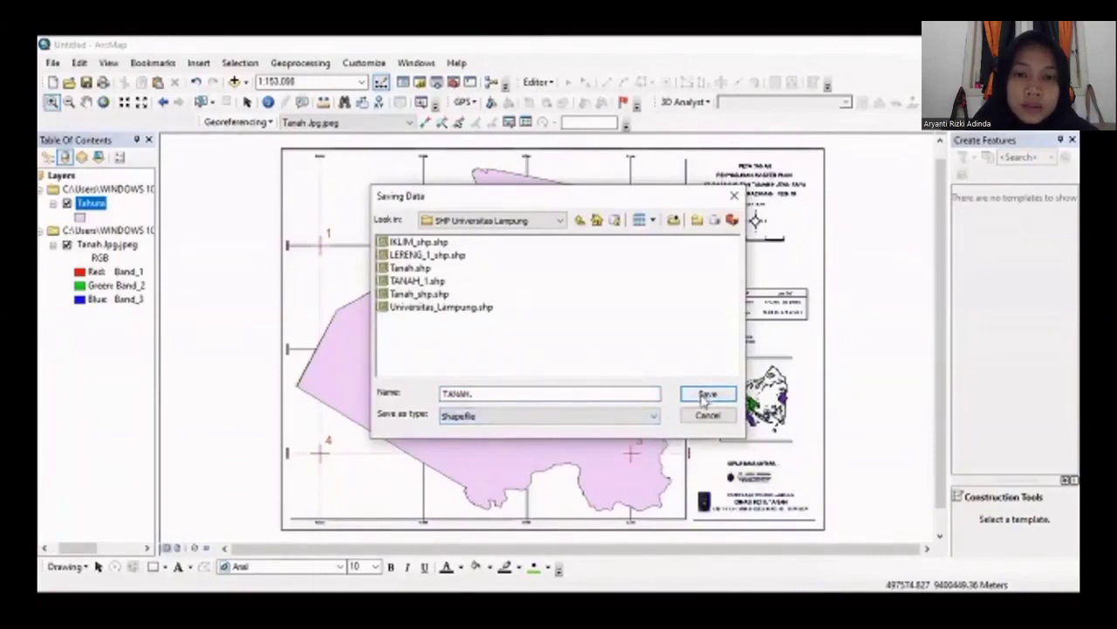
pyautogui.click(706, 396)
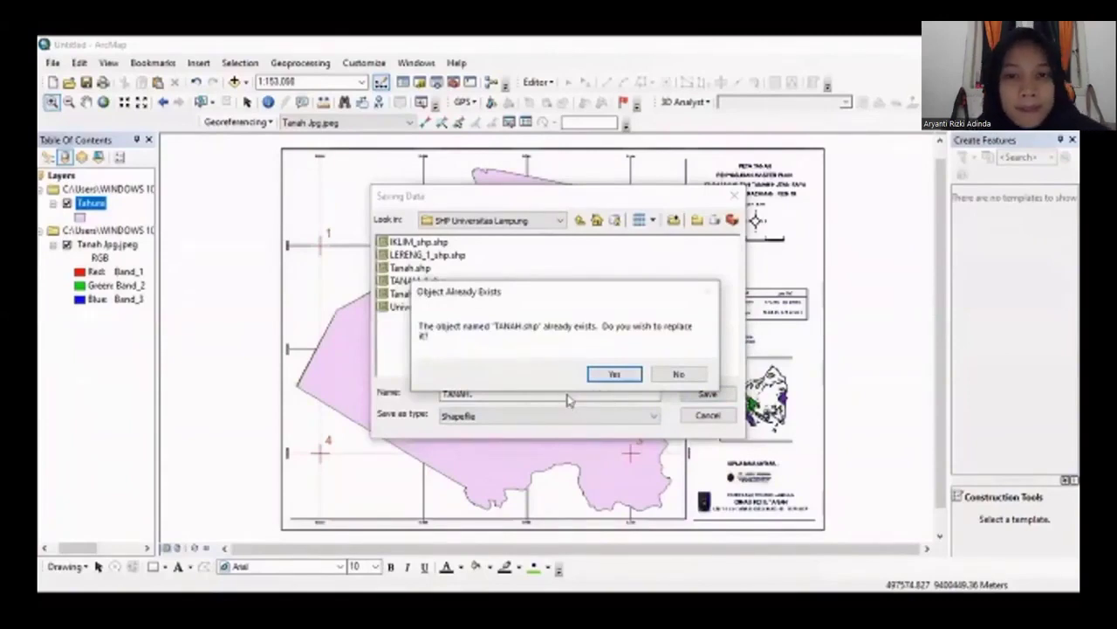
pyautogui.click(613, 374)
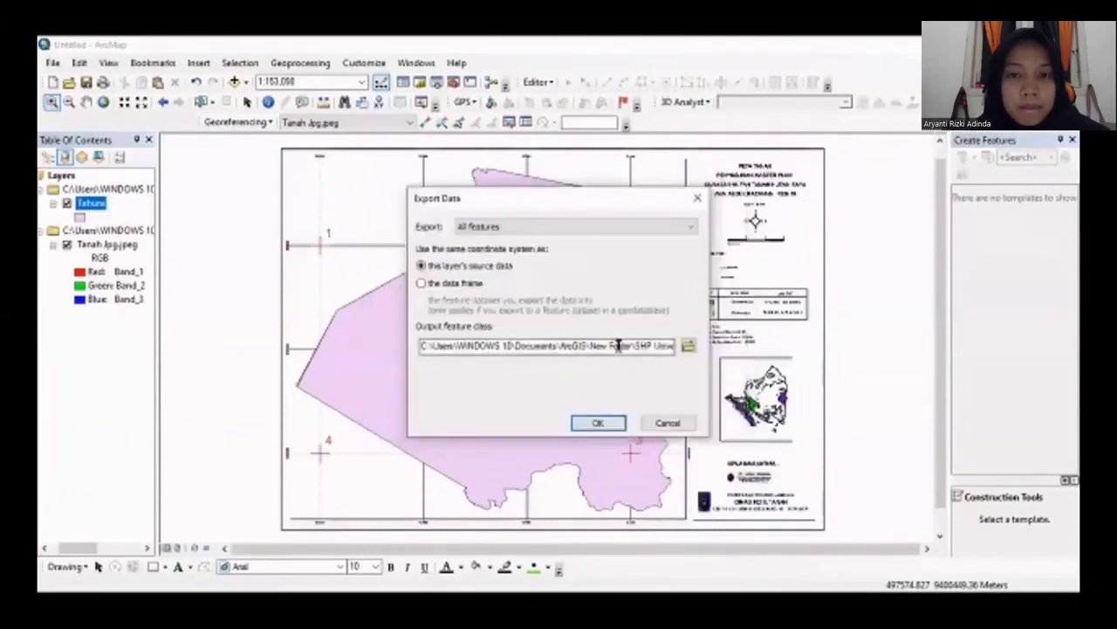
# Check the end of the output path, run the export overwriting the existing file, and add the TANAH layer to the map
pyautogui.press('Right')
pyautogui.press('Right')
pyautogui.press('Right')
pyautogui.press('Right')
pyautogui.press('Right')
pyautogui.press('Right')
pyautogui.press('Right')
pyautogui.press('Right')
pyautogui.press('Right')
pyautogui.press('Right')
pyautogui.press('Right')
pyautogui.press('Right')
pyautogui.press('Right')
pyautogui.press('Right')
pyautogui.press('Right')
pyautogui.press('Right')
pyautogui.press('Right')
pyautogui.press('Right')
pyautogui.press('Right')
pyautogui.press('Right')
pyautogui.press('Right')
pyautogui.press('Right')
pyautogui.press('Right')
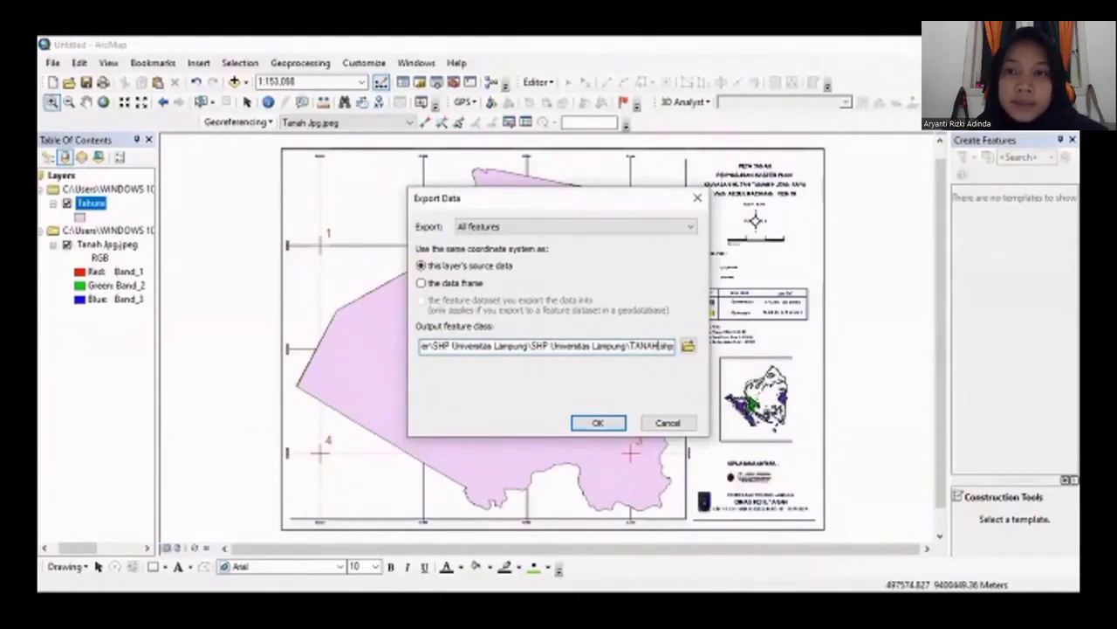
pyautogui.click(599, 424)
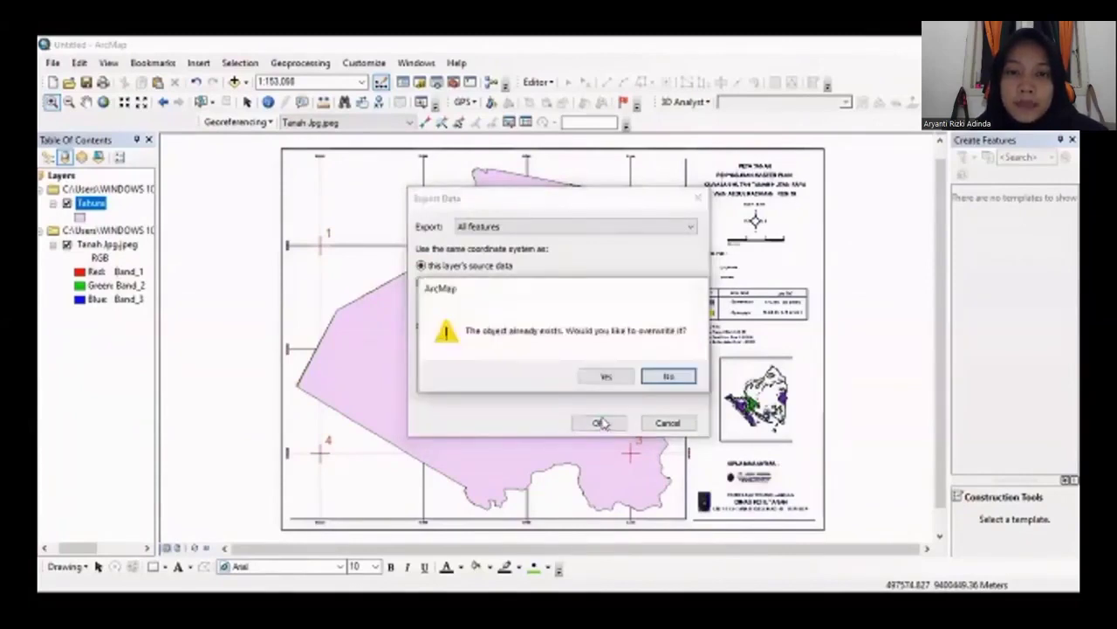
pyautogui.click(618, 381)
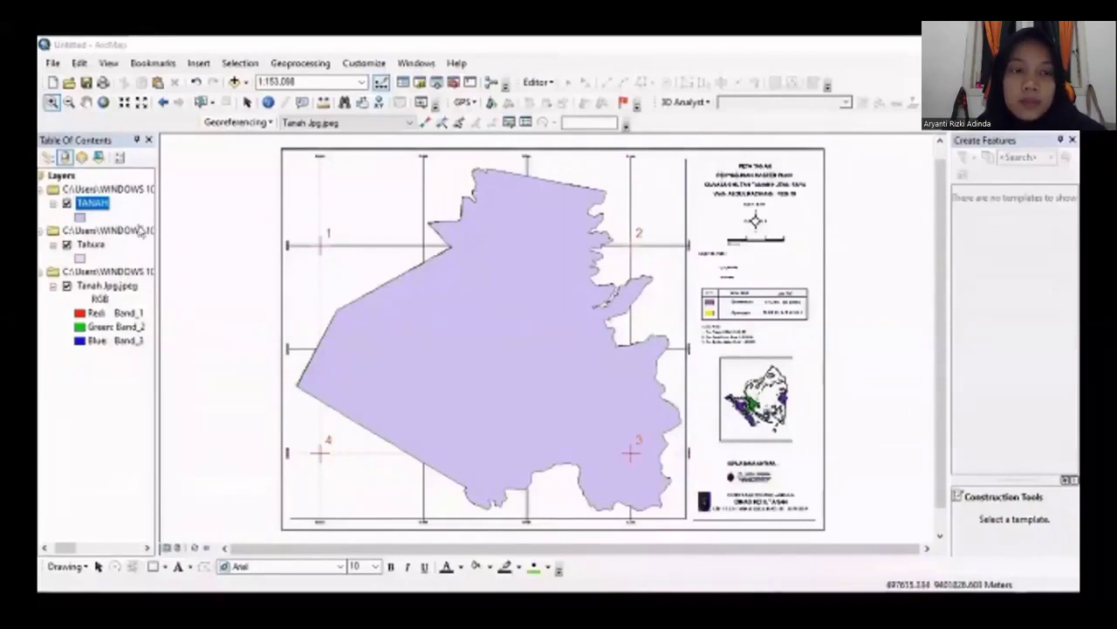
# Hide the Tahura layer and symbolize the TANAH layer with no fill and a thicker red outline
pyautogui.click(66, 246)
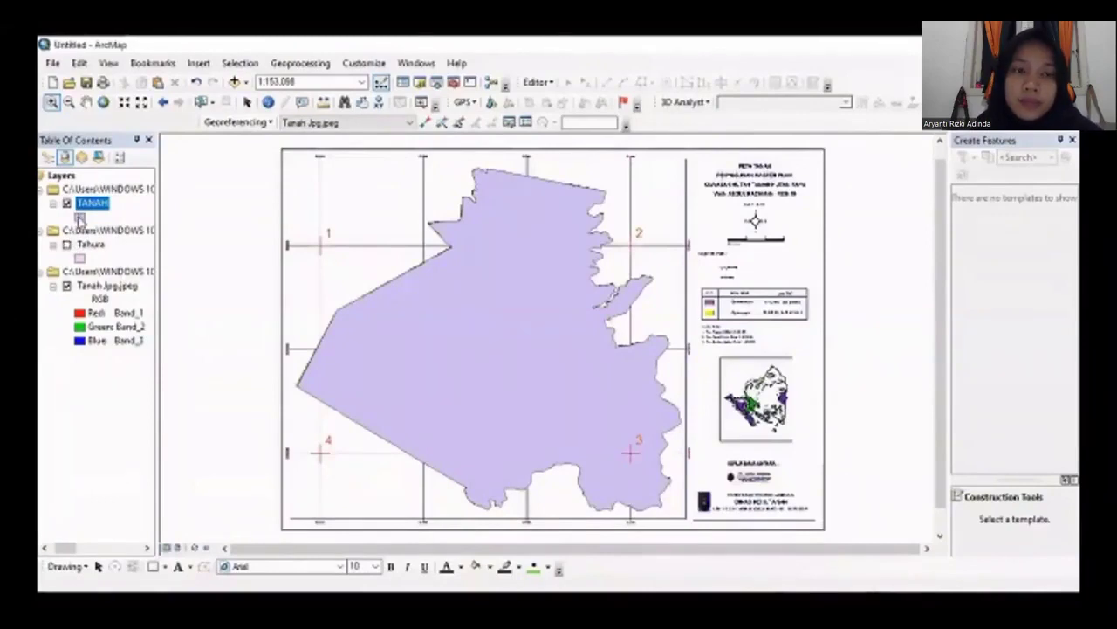
pyautogui.click(80, 217)
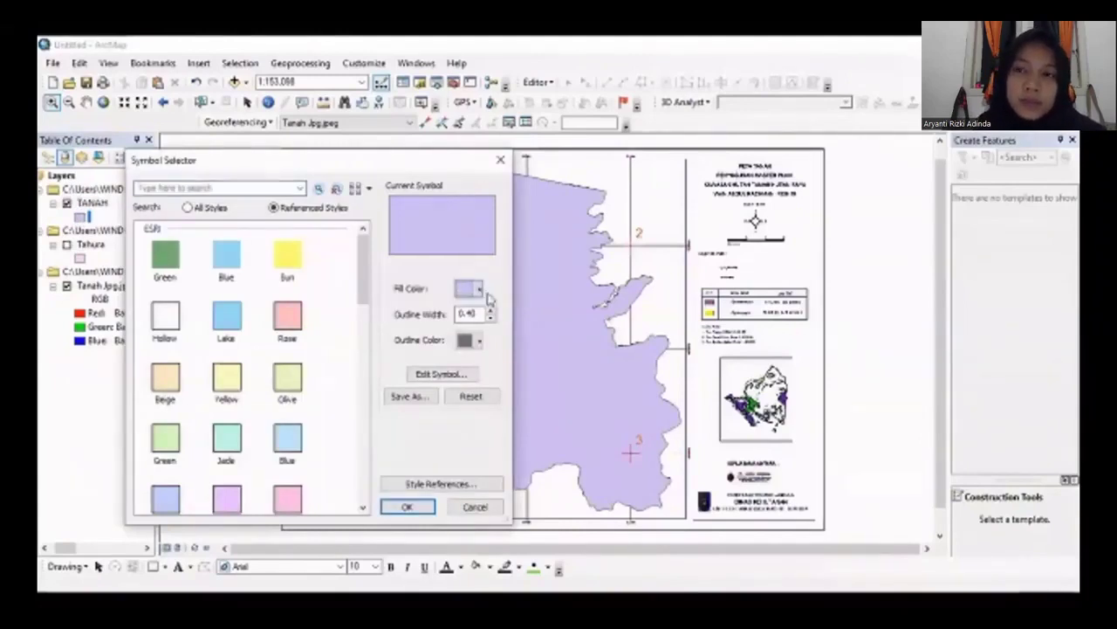
pyautogui.click(480, 290)
pyautogui.click(515, 312)
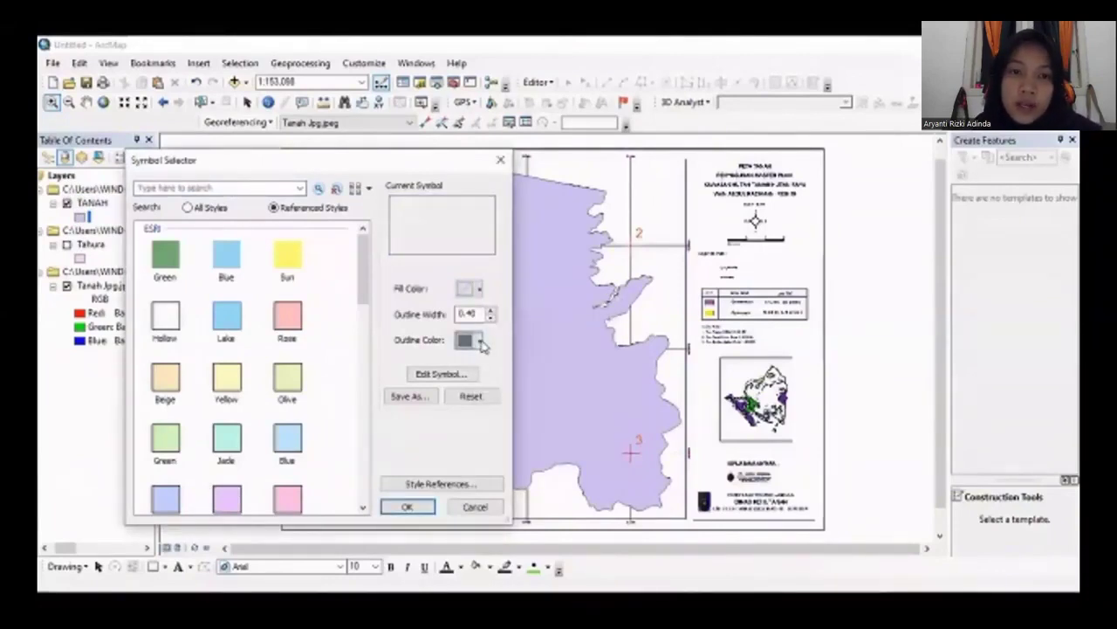
pyautogui.click(479, 341)
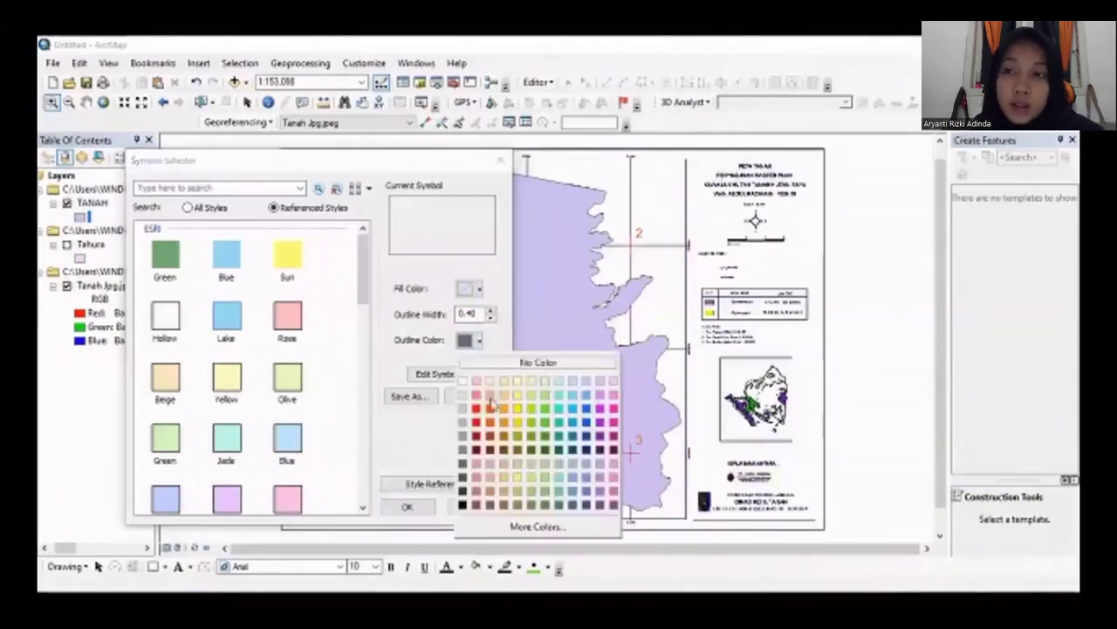
pyautogui.click(477, 408)
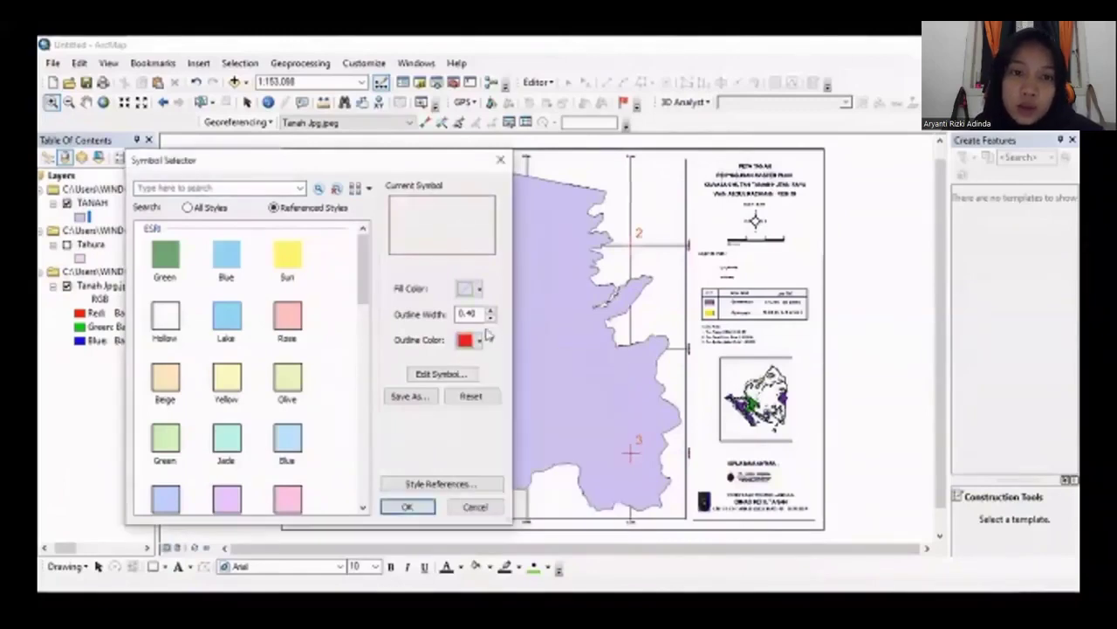
pyautogui.click(491, 309)
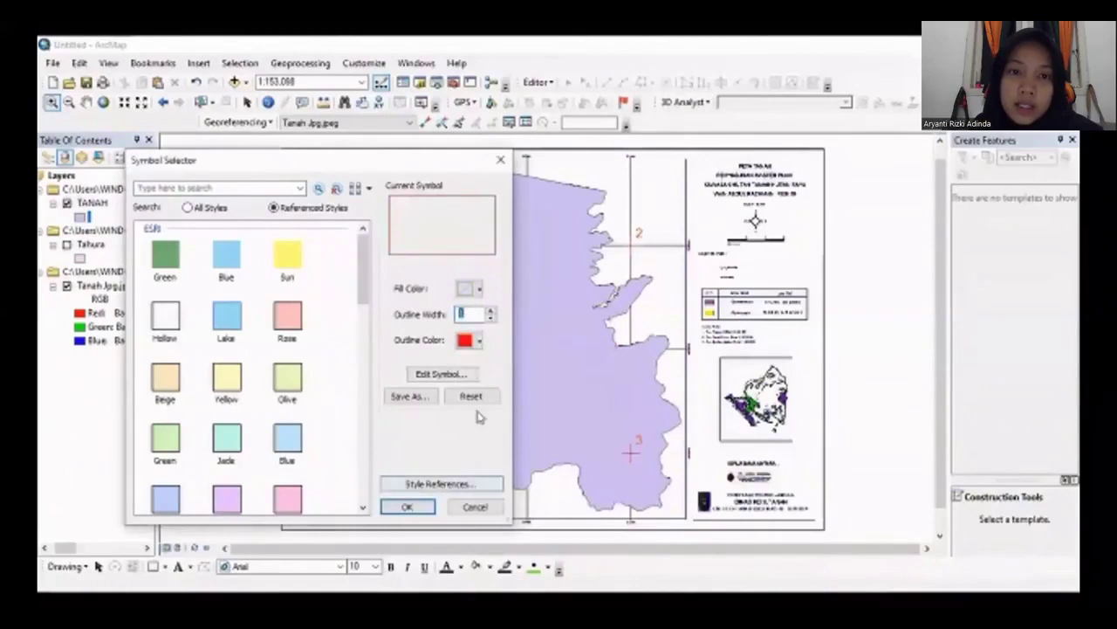
pyautogui.click(492, 310)
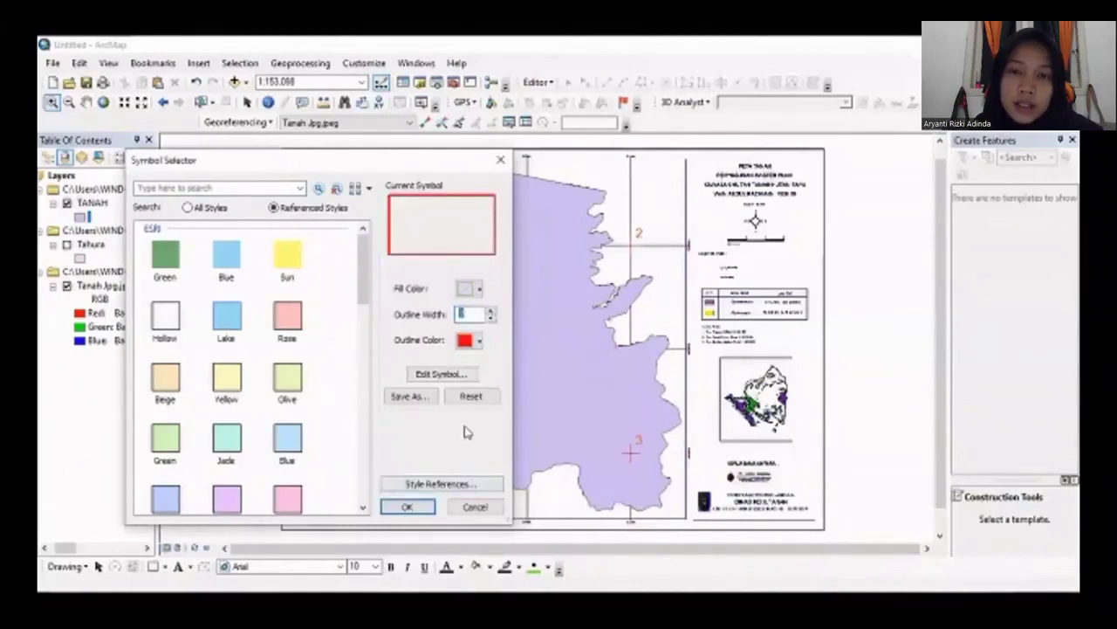
pyautogui.click(408, 507)
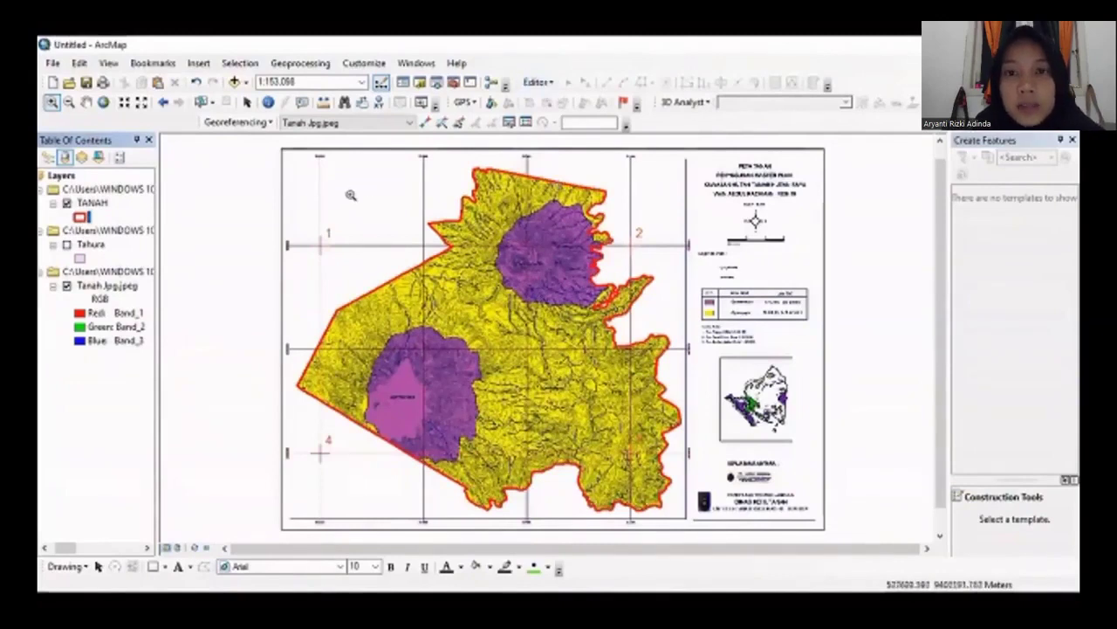
pyautogui.click(93, 203)
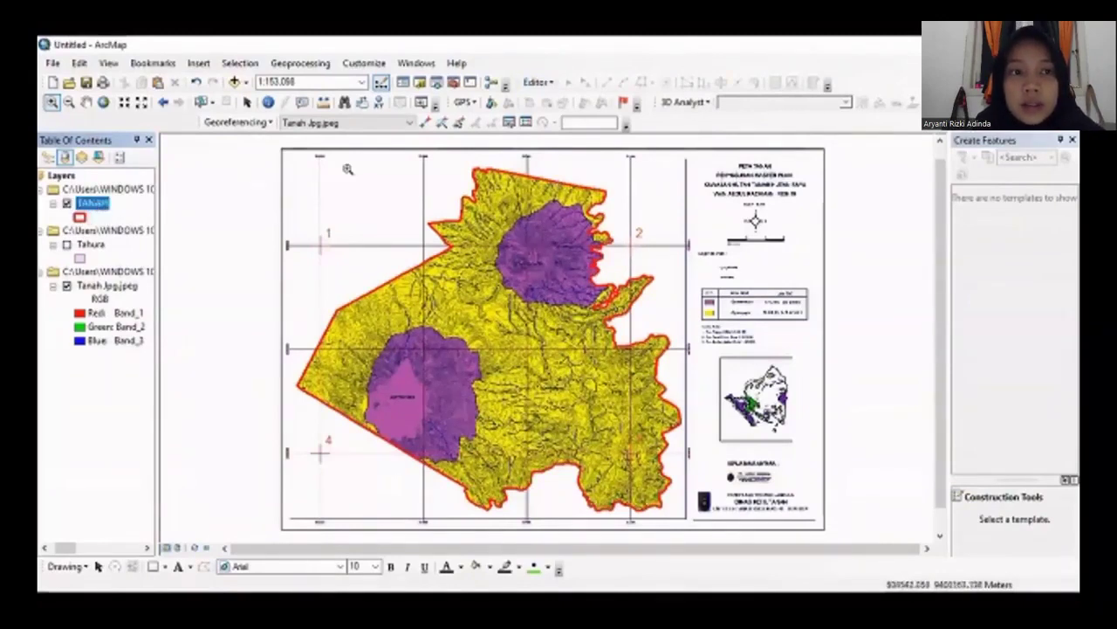
pyautogui.click(553, 84)
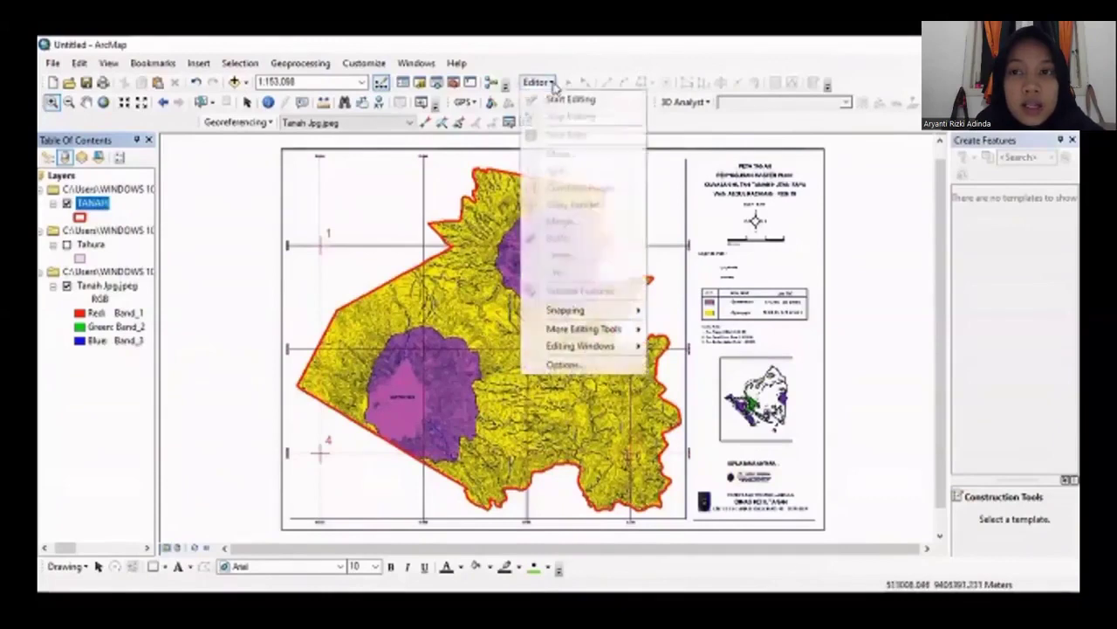
pyautogui.click(559, 102)
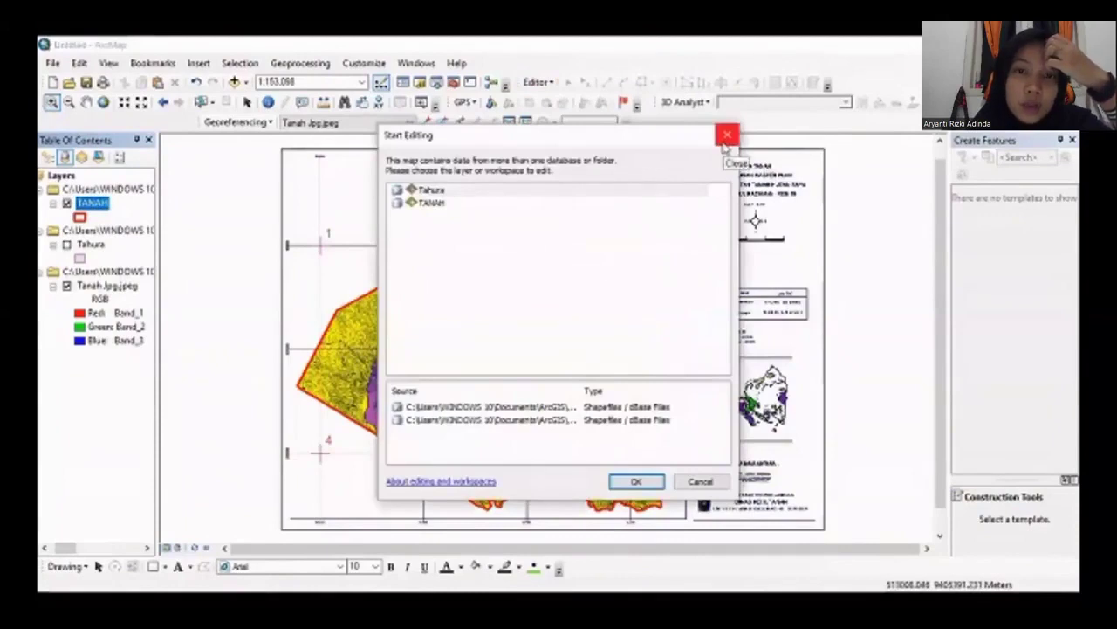
pyautogui.click(724, 138)
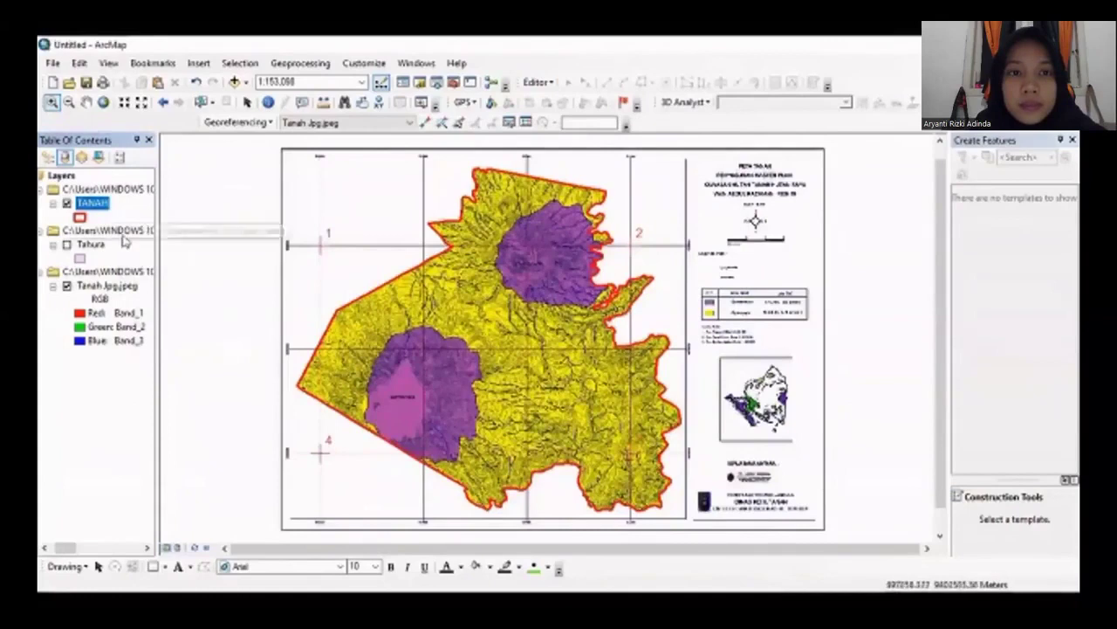
pyautogui.click(94, 245)
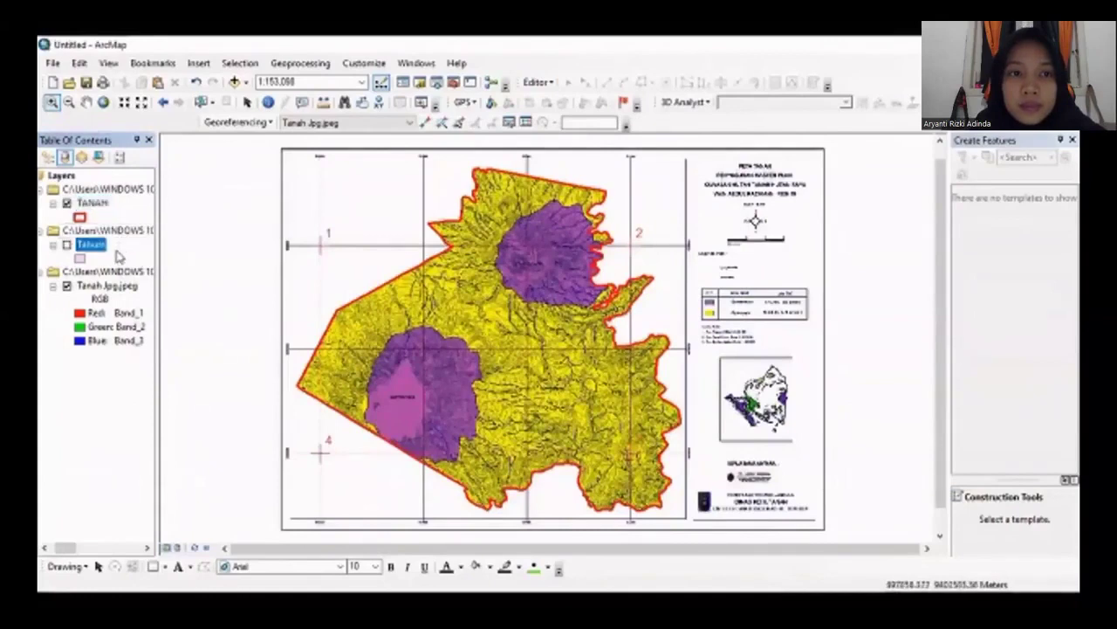
pyautogui.click(111, 375)
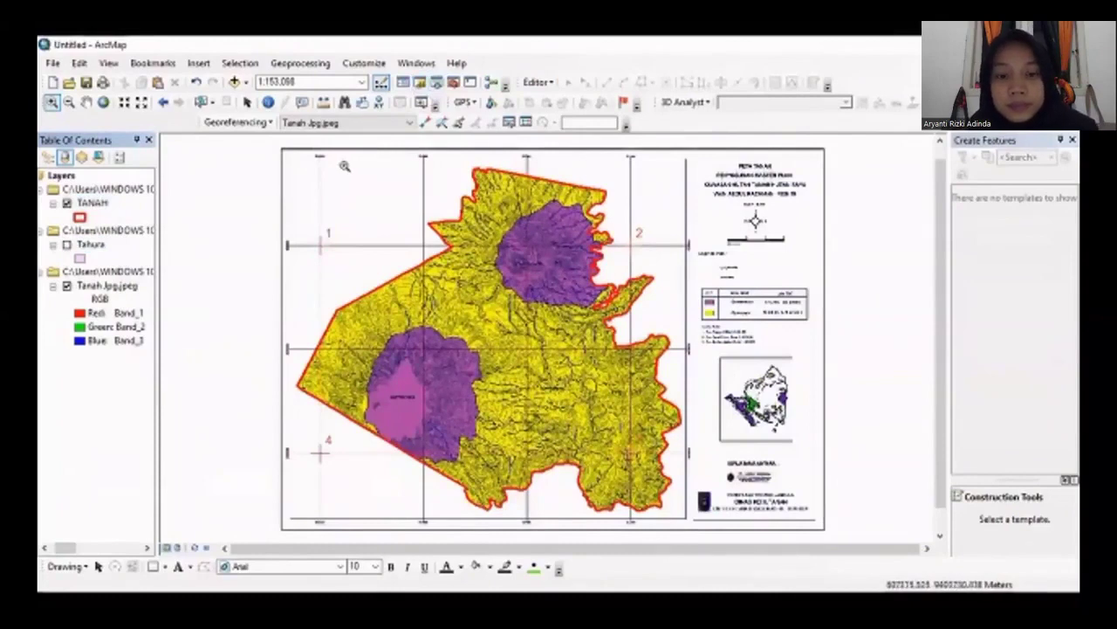
# Start an edit session on the TANAH layer
pyautogui.click(539, 85)
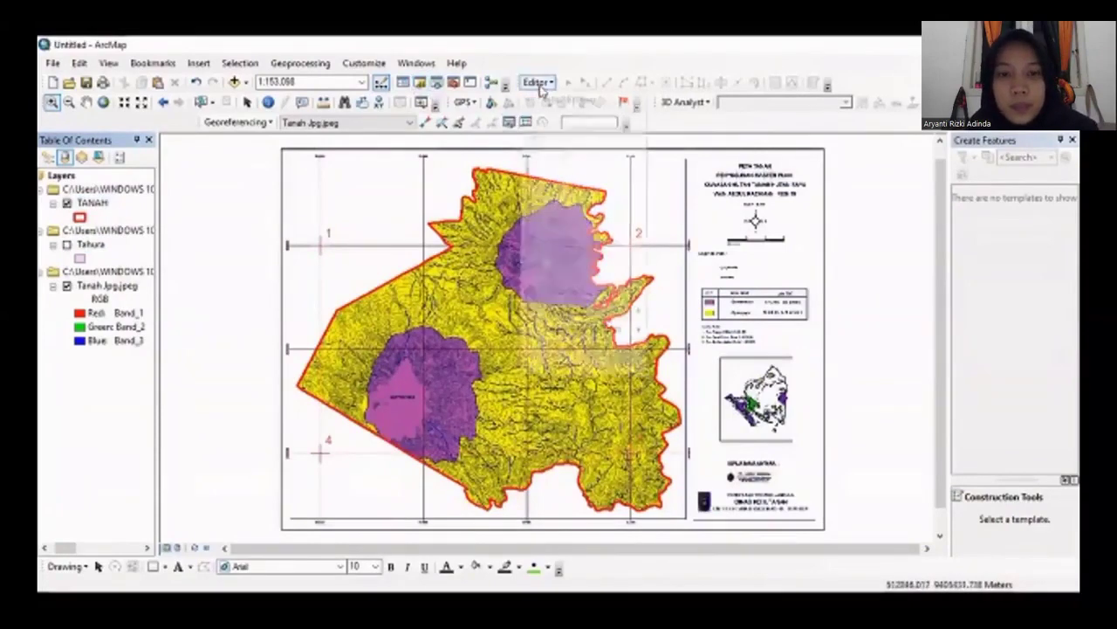
pyautogui.click(552, 101)
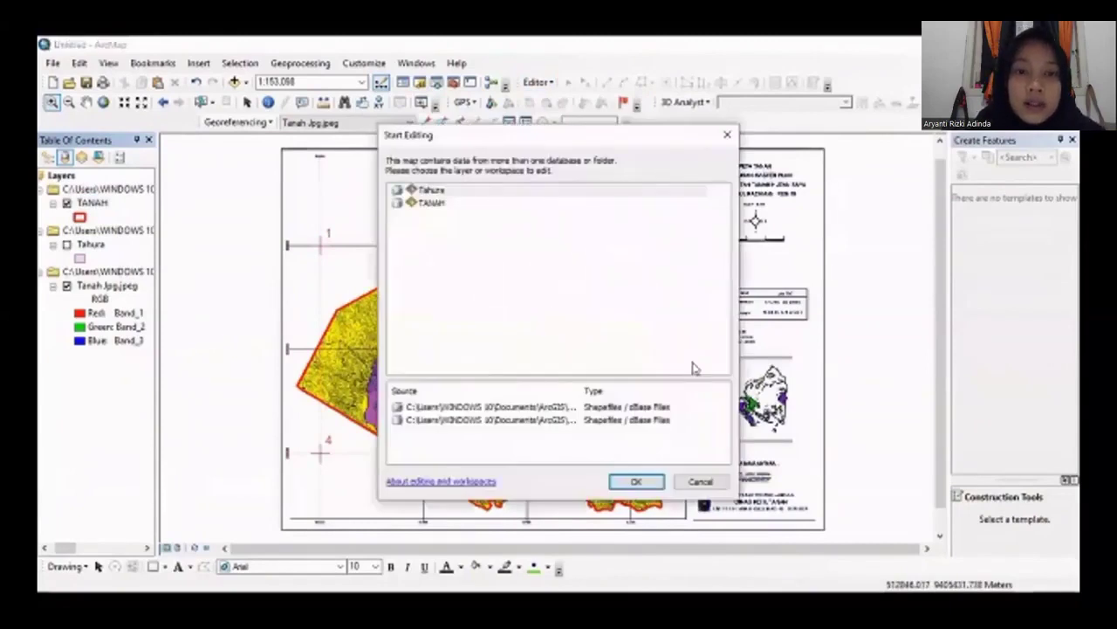
pyautogui.click(434, 204)
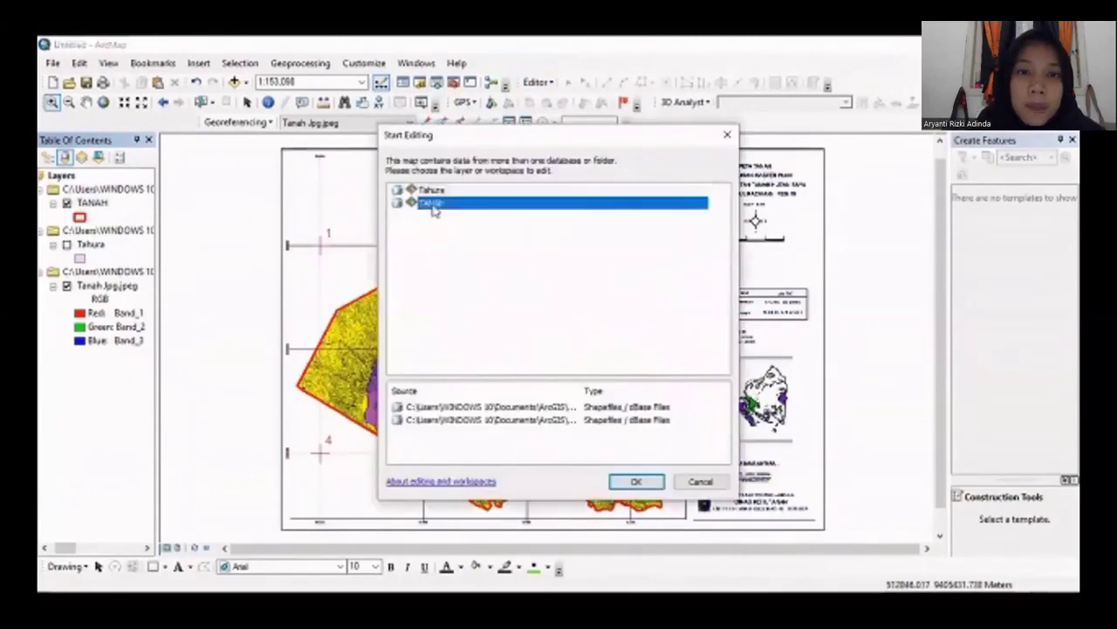
pyautogui.click(638, 482)
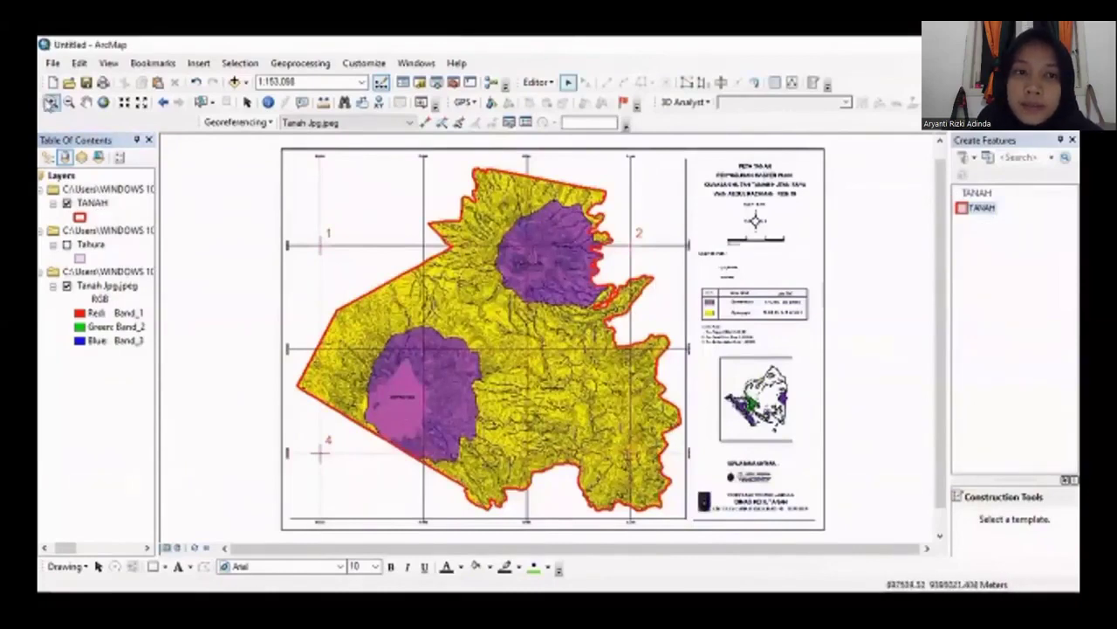
# End the current edit session and start a new one on the TANAH layer, viewing the southwestern Dystrandepts area
pyautogui.click(51, 102)
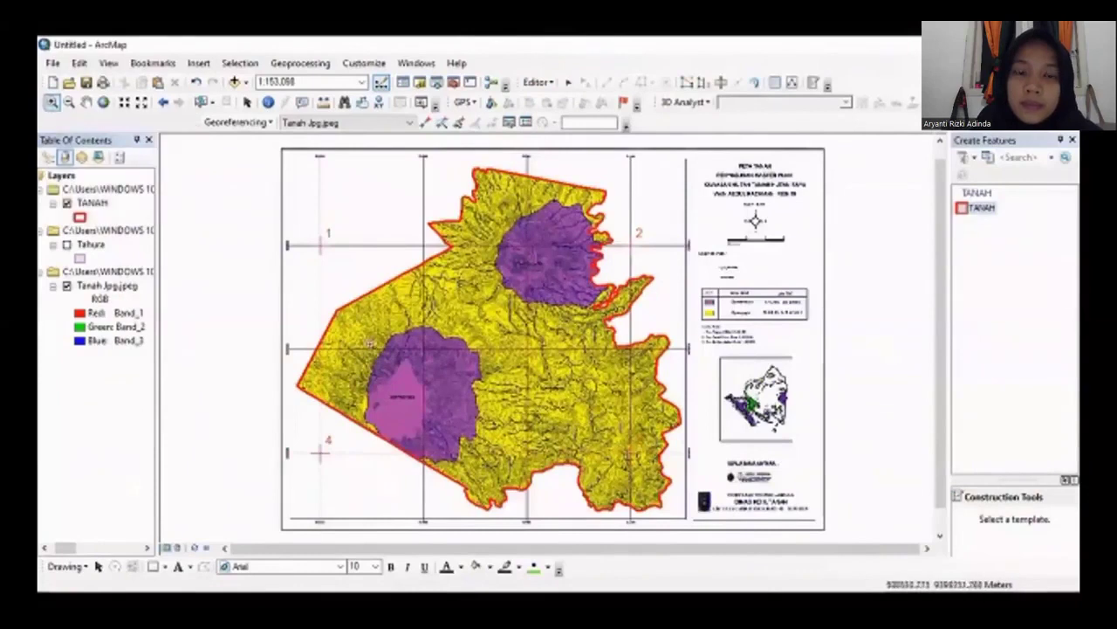
pyautogui.moveTo(356, 311); pyautogui.dragTo(481, 479)
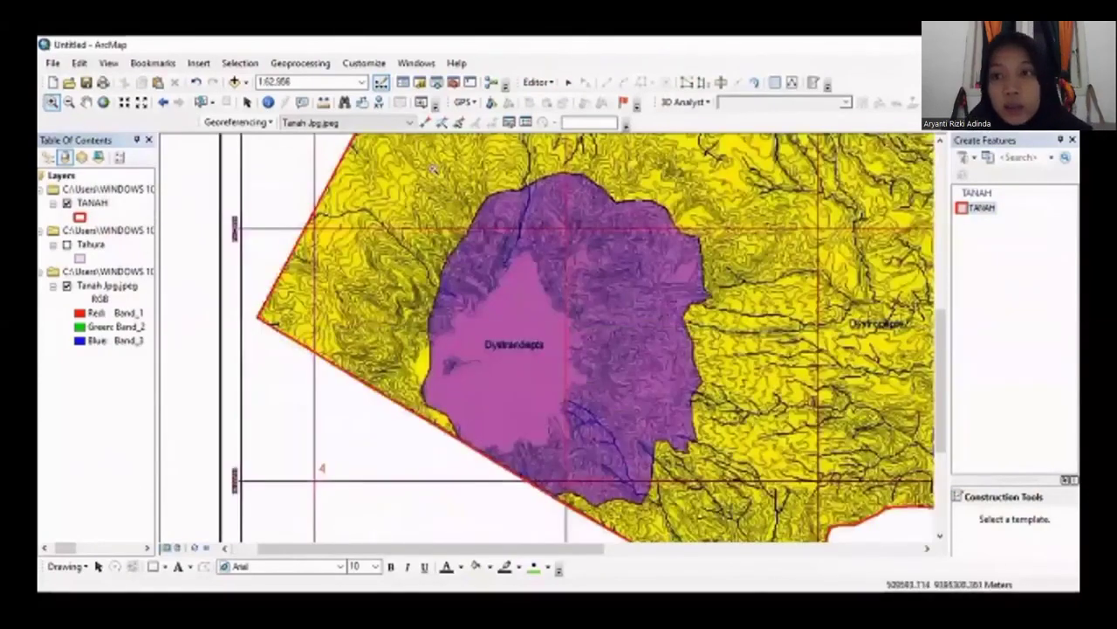
pyautogui.moveTo(433, 405); pyautogui.dragTo(711, 524)
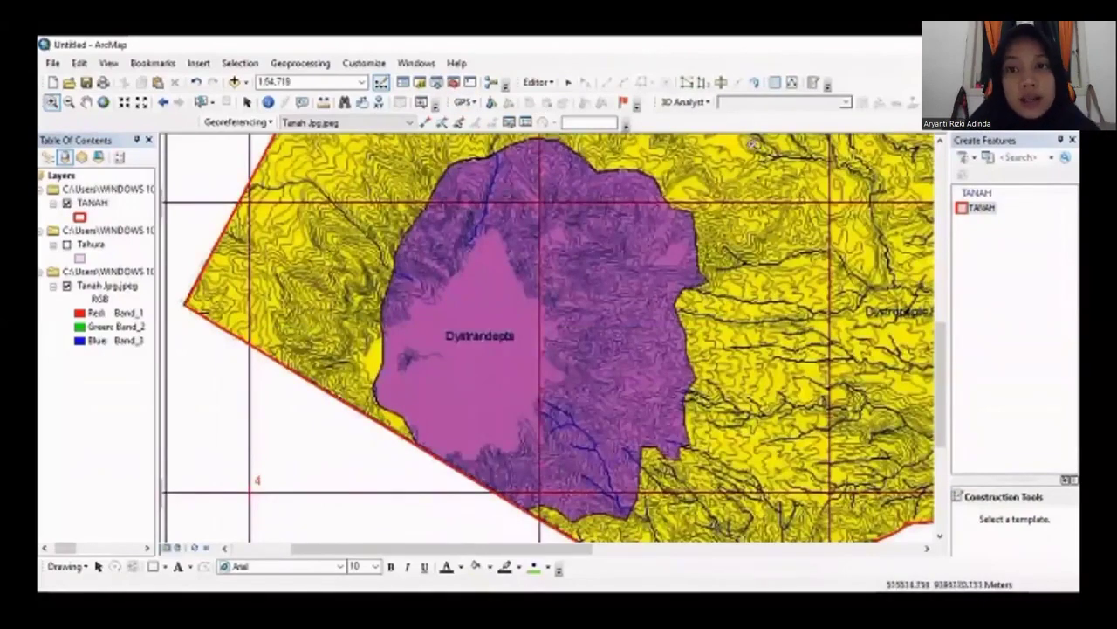
pyautogui.click(982, 209)
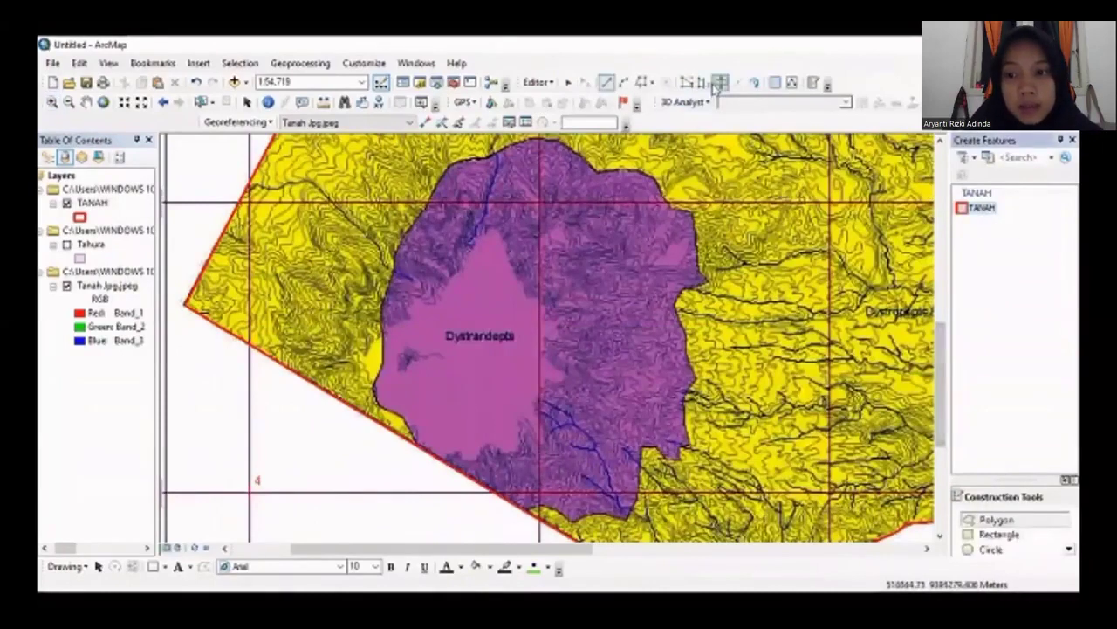
pyautogui.click(537, 82)
pyautogui.click(563, 117)
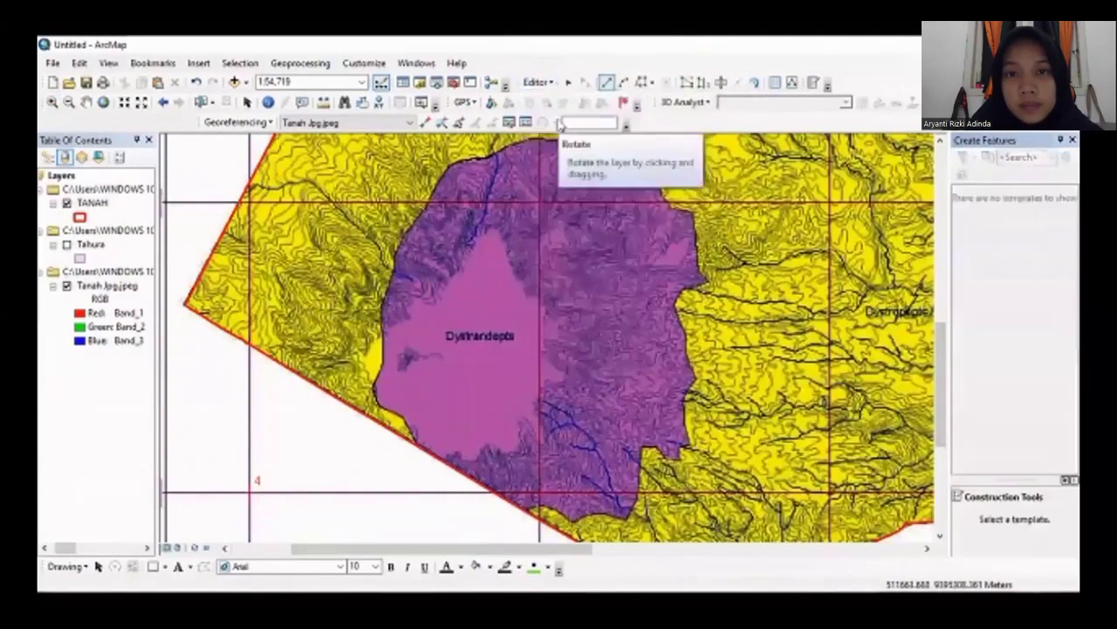
pyautogui.click(555, 85)
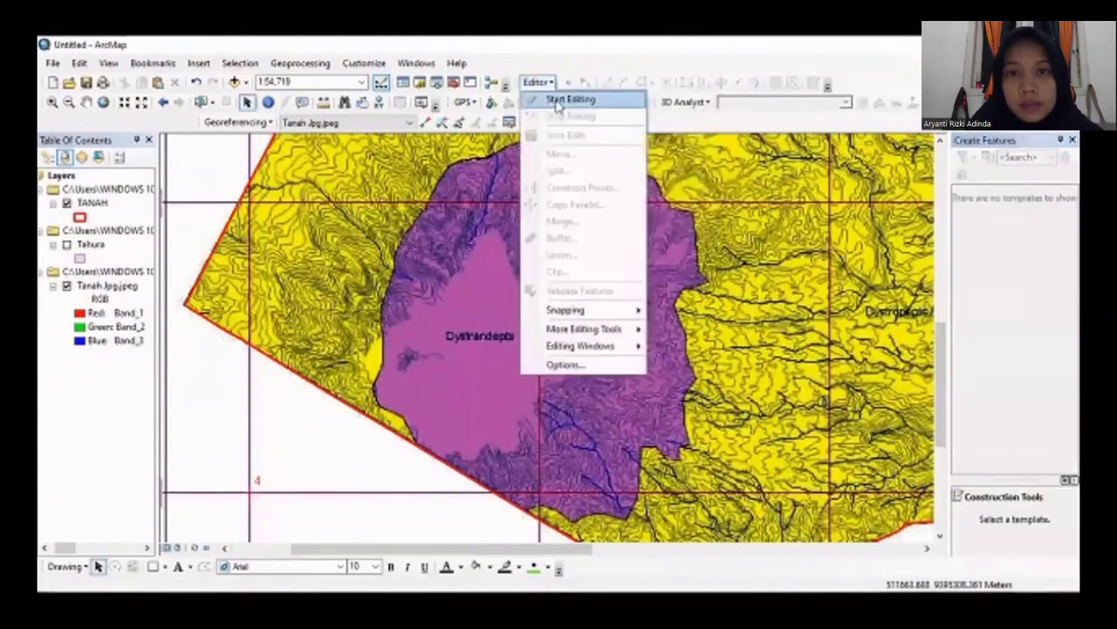
pyautogui.click(559, 103)
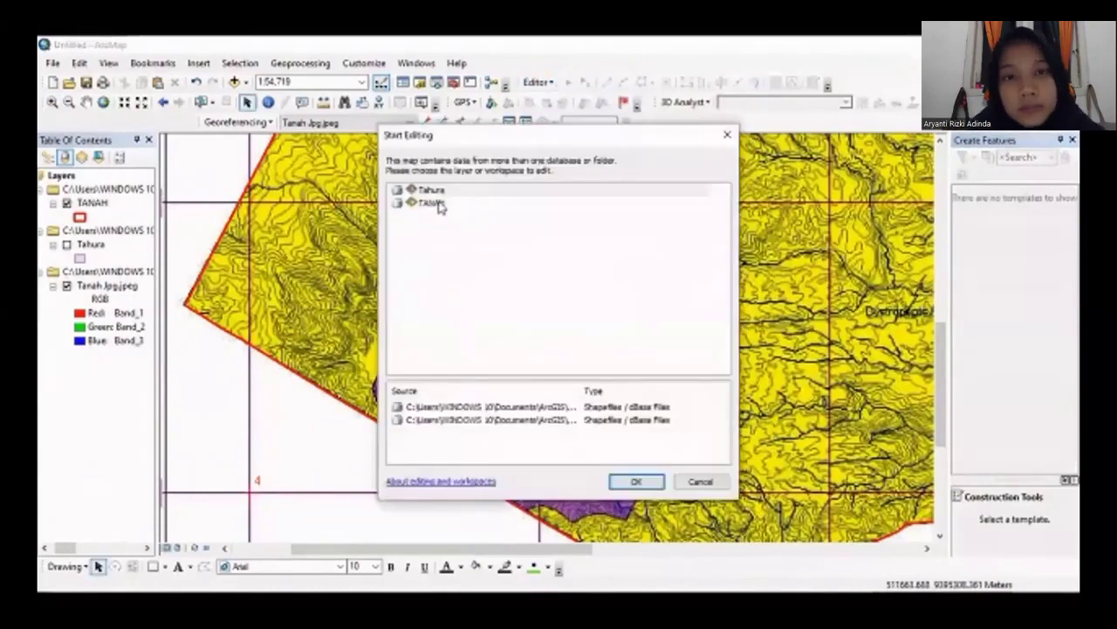
pyautogui.click(437, 202)
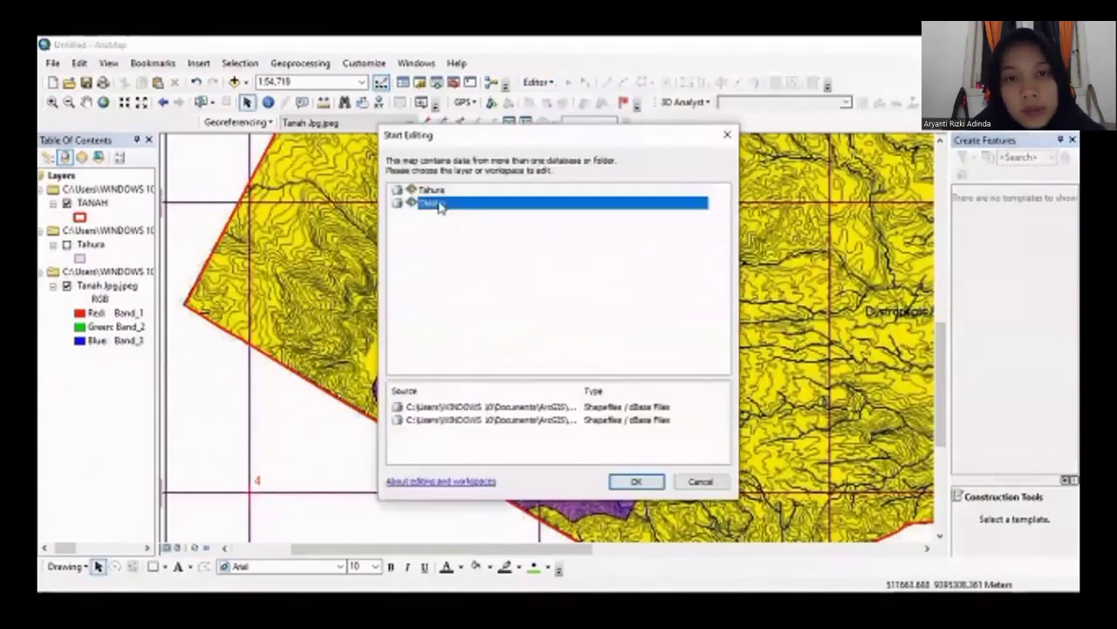
pyautogui.click(637, 483)
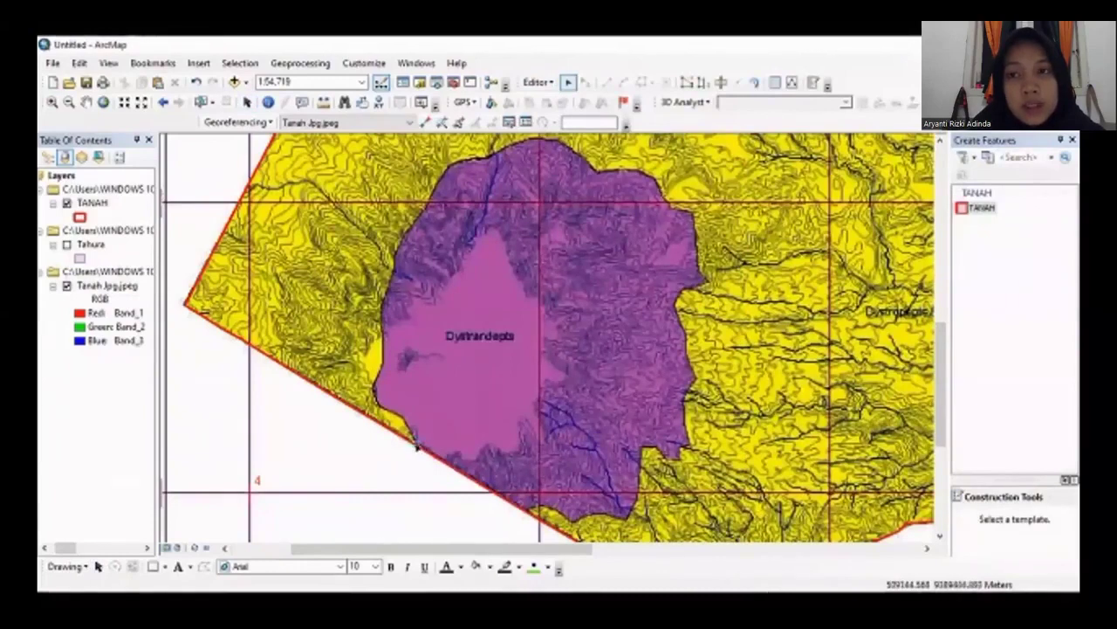
# Select the TANAH polygon and trace a Cut Polygons line along the western edge of the southwestern Dystrandepts area, starting at the outer boundary
pyautogui.click(417, 446)
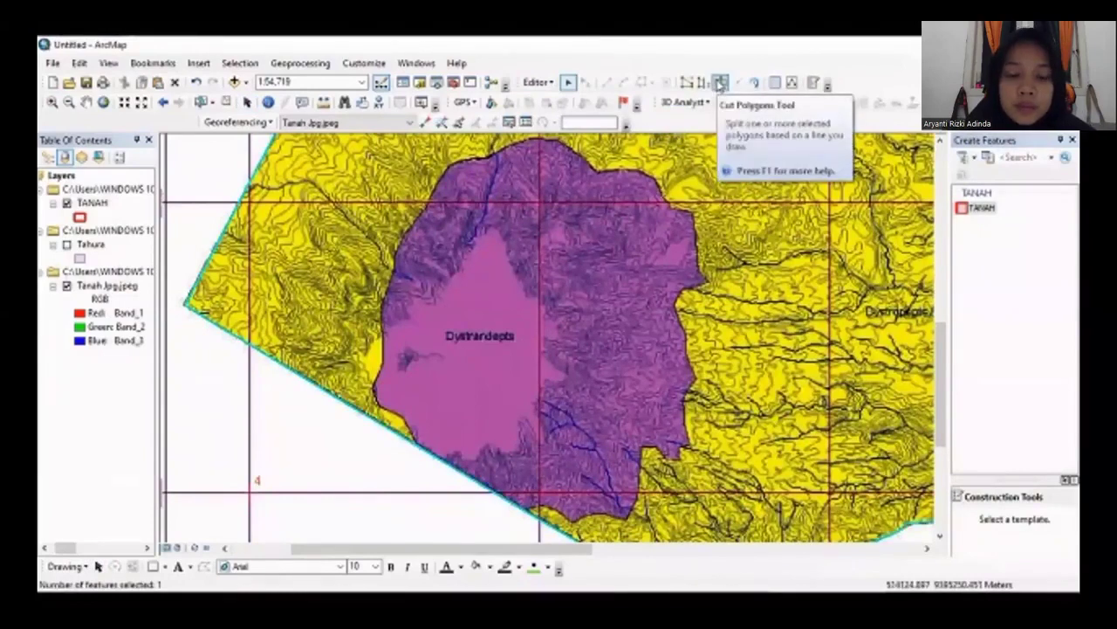
pyautogui.click(720, 83)
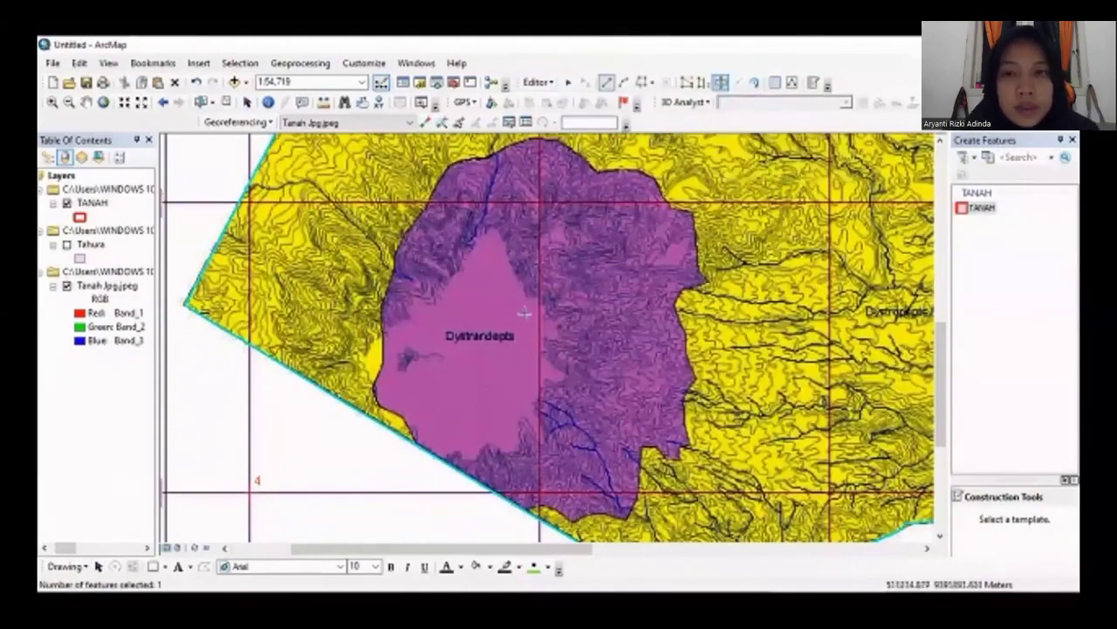
pyautogui.click(417, 448)
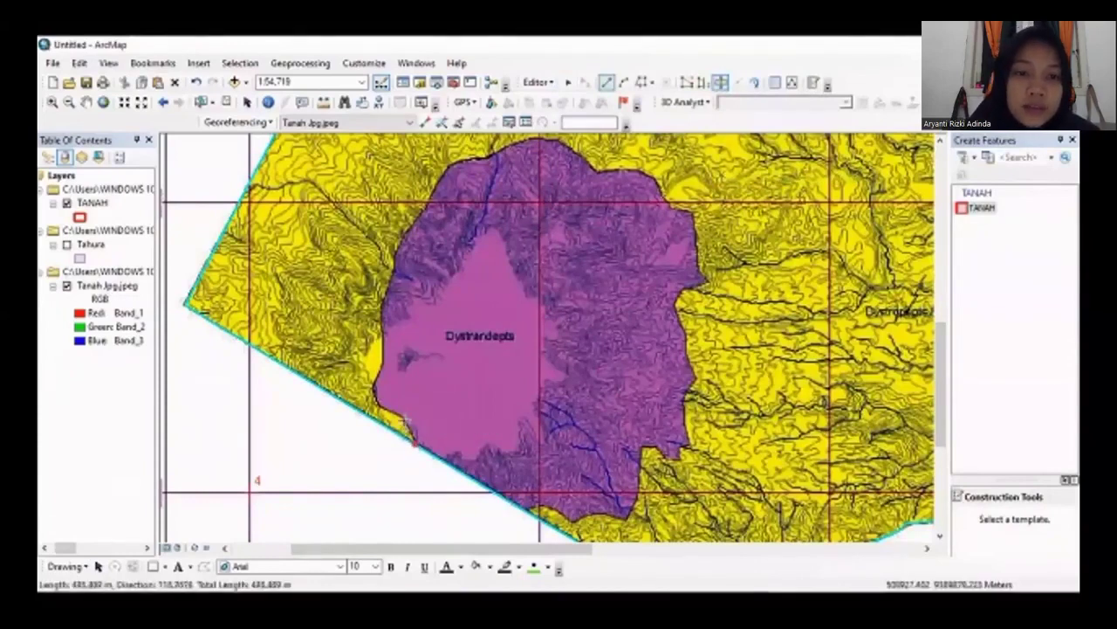
pyautogui.click(395, 424)
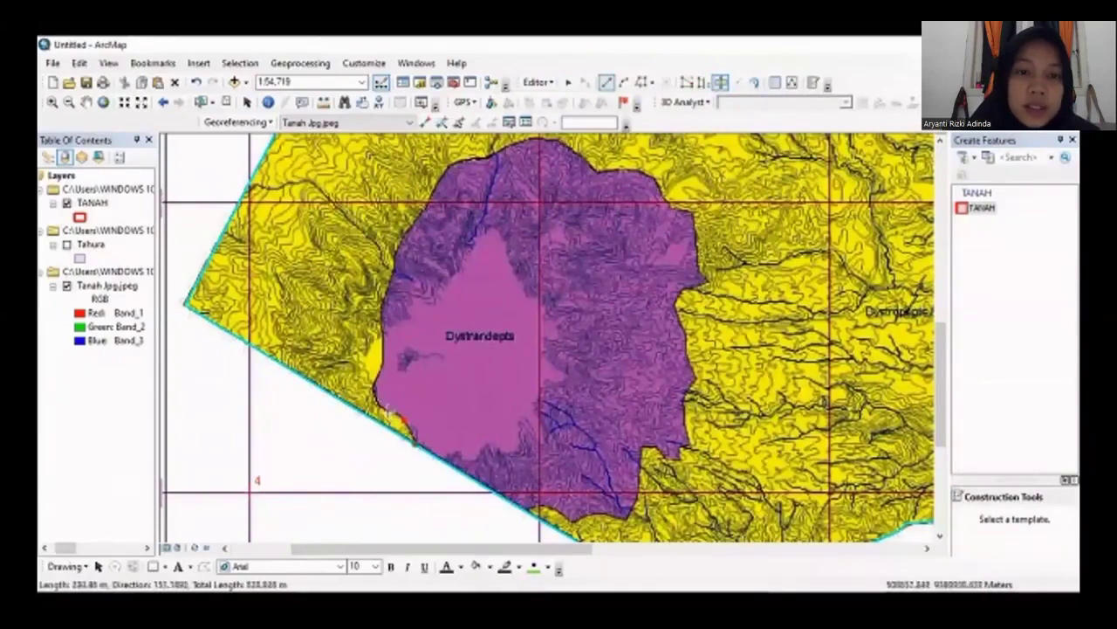
pyautogui.click(375, 400)
pyautogui.click(375, 399)
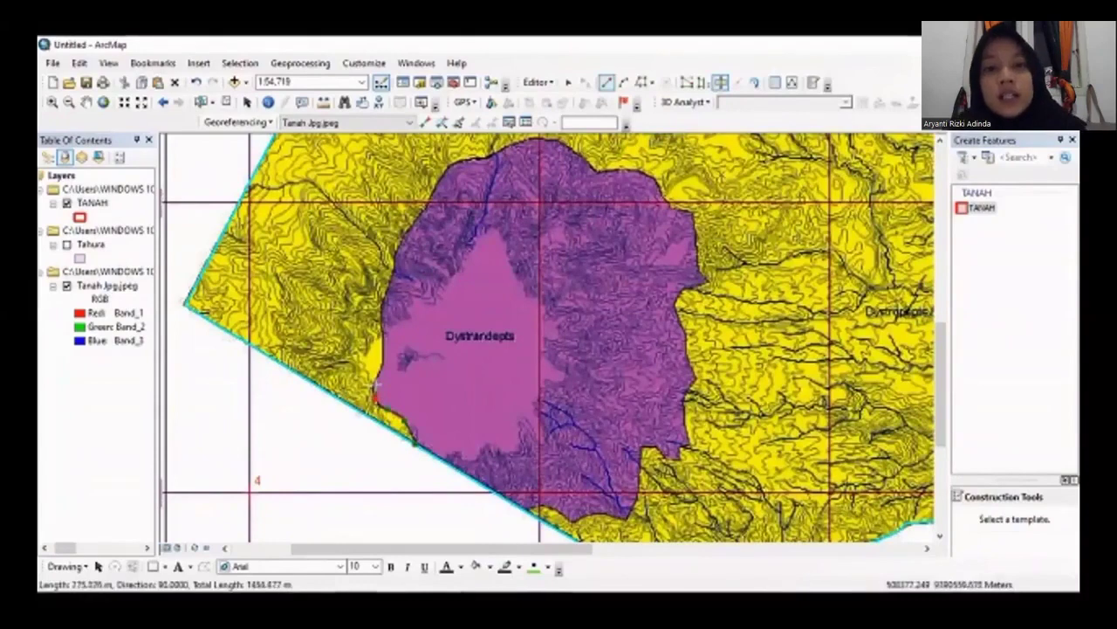
pyautogui.doubleClick(375, 372)
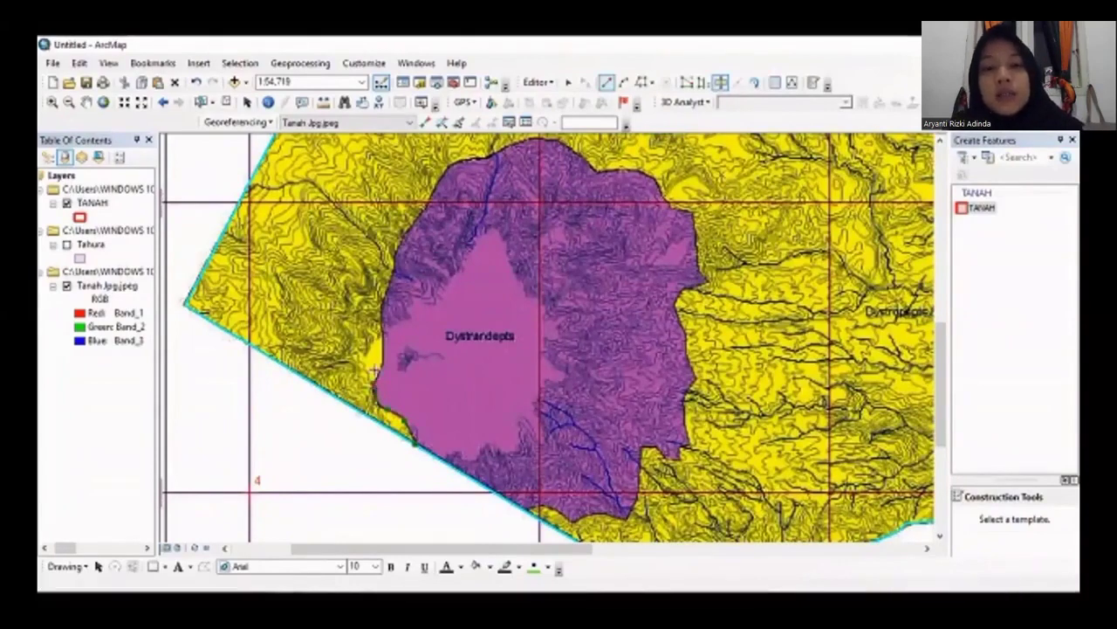
pyautogui.click(379, 358)
pyautogui.click(382, 323)
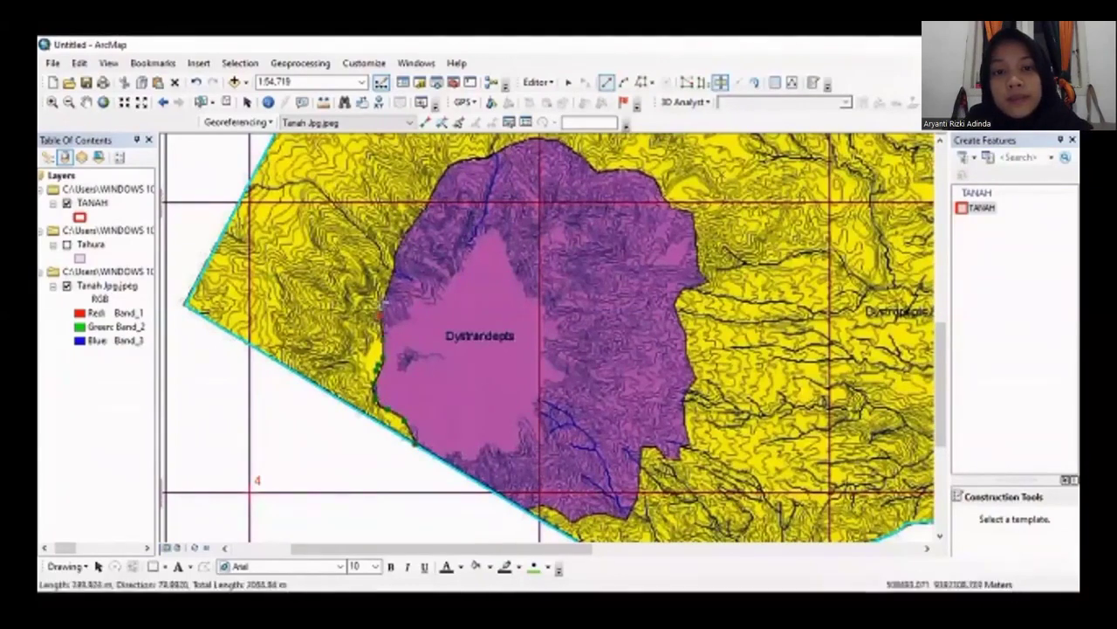
pyautogui.moveTo(559, 545)
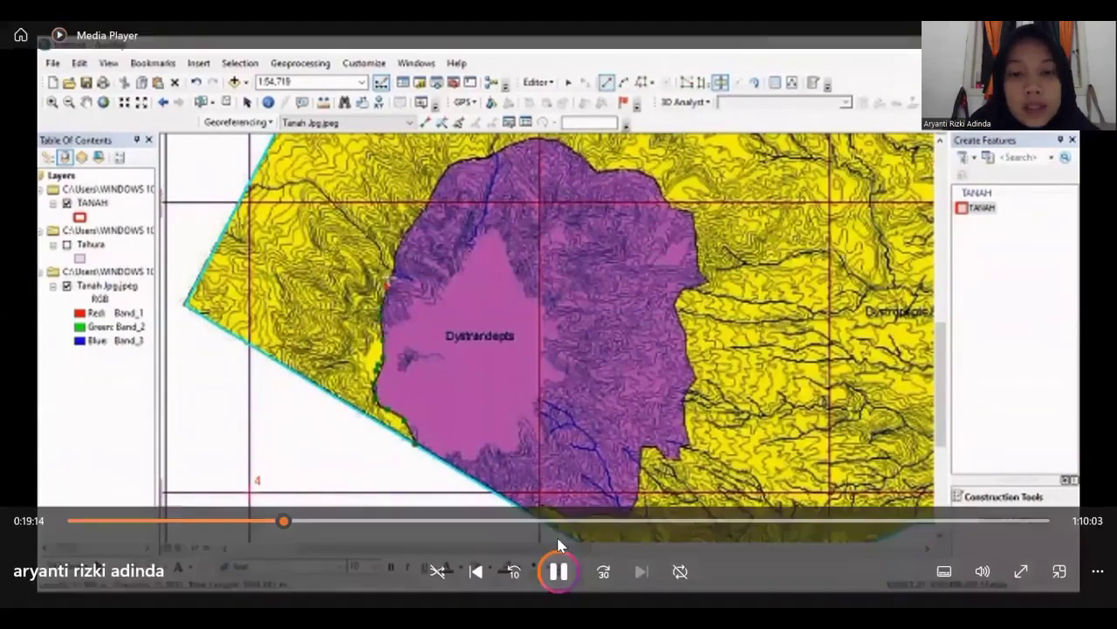
pyautogui.click(603, 571)
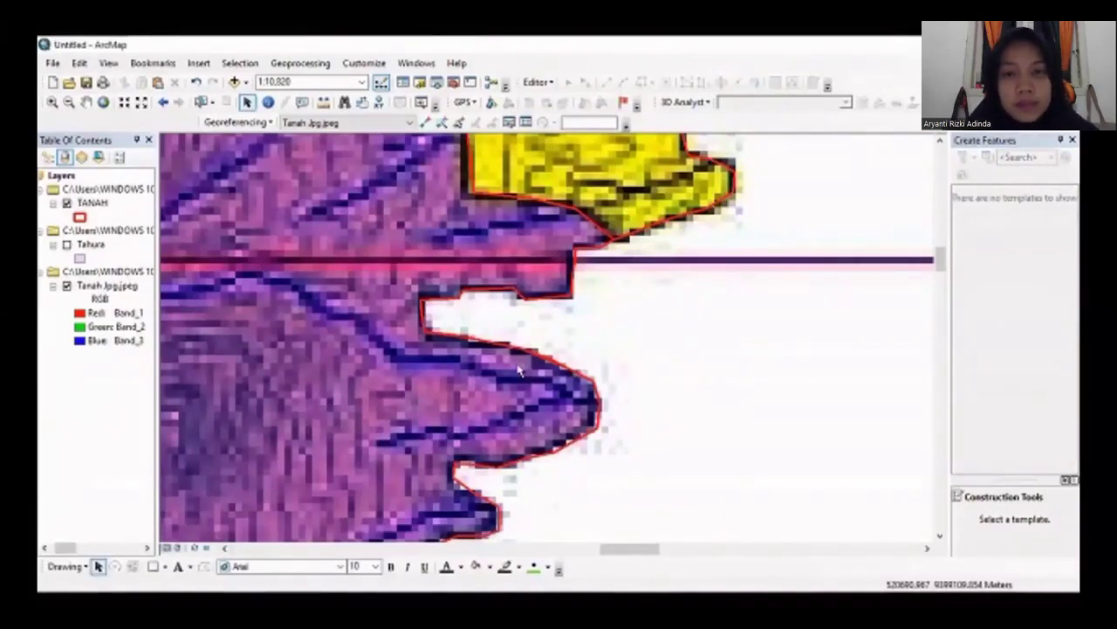
# Examine the cut boundaries of the Dystrandepts areas against the whole soil map at about 1:100,000
pyautogui.click(140, 102)
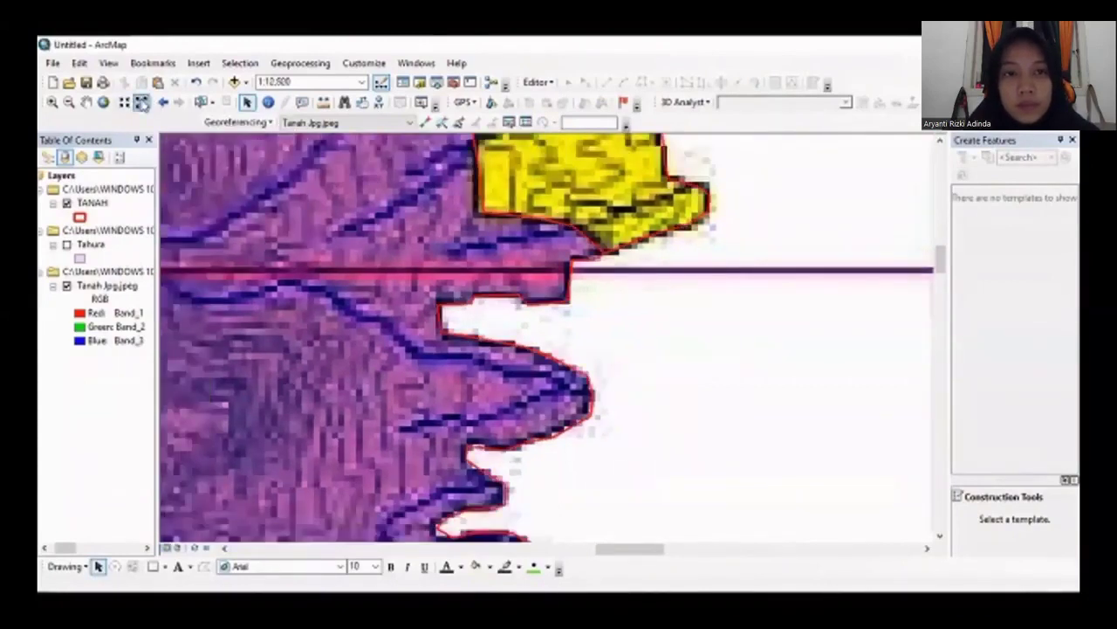
pyautogui.click(141, 102)
pyautogui.click(140, 102)
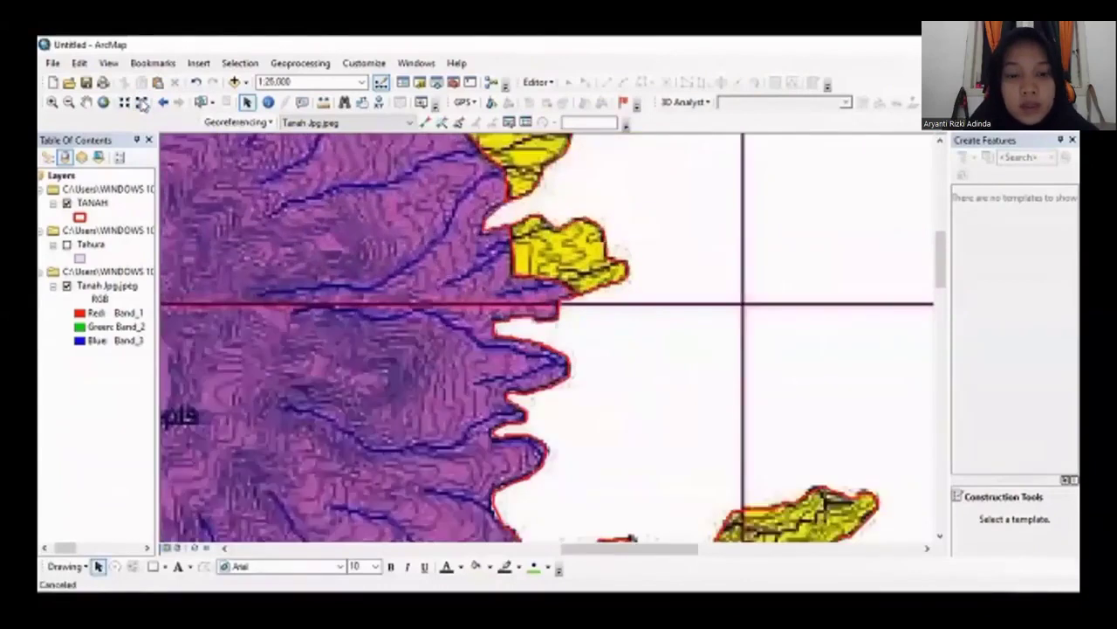
pyautogui.click(141, 103)
pyautogui.click(140, 102)
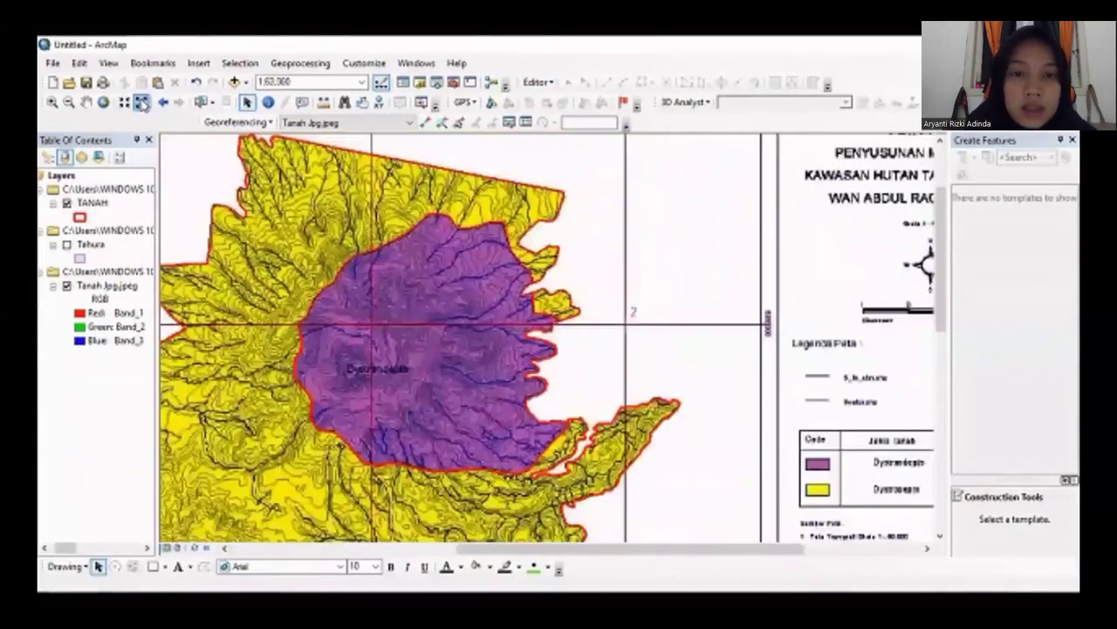
pyautogui.click(140, 102)
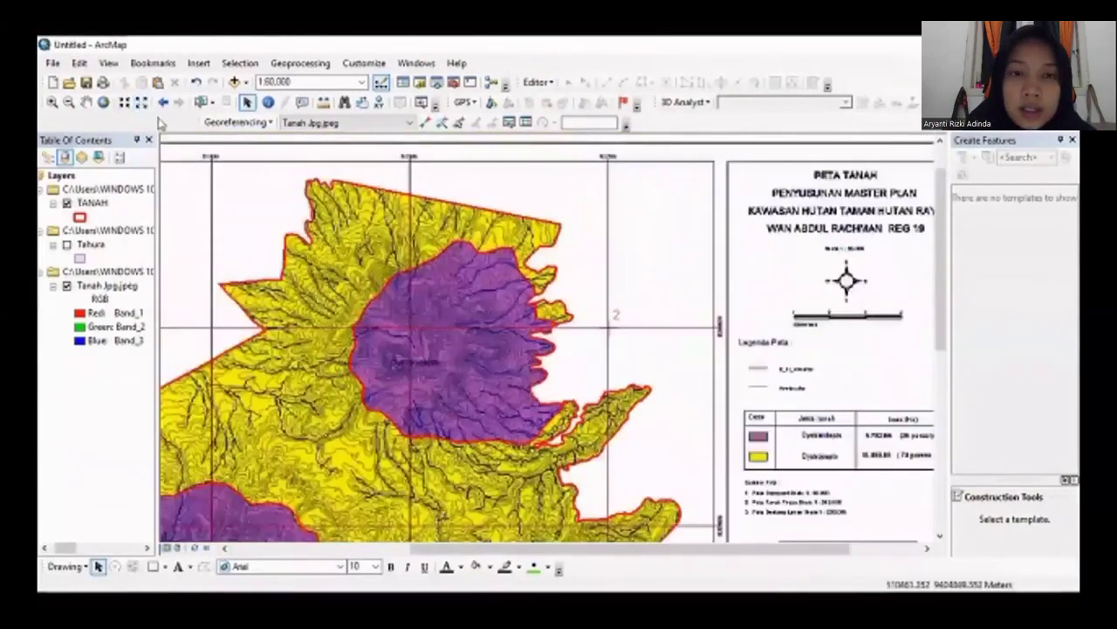
pyautogui.click(141, 102)
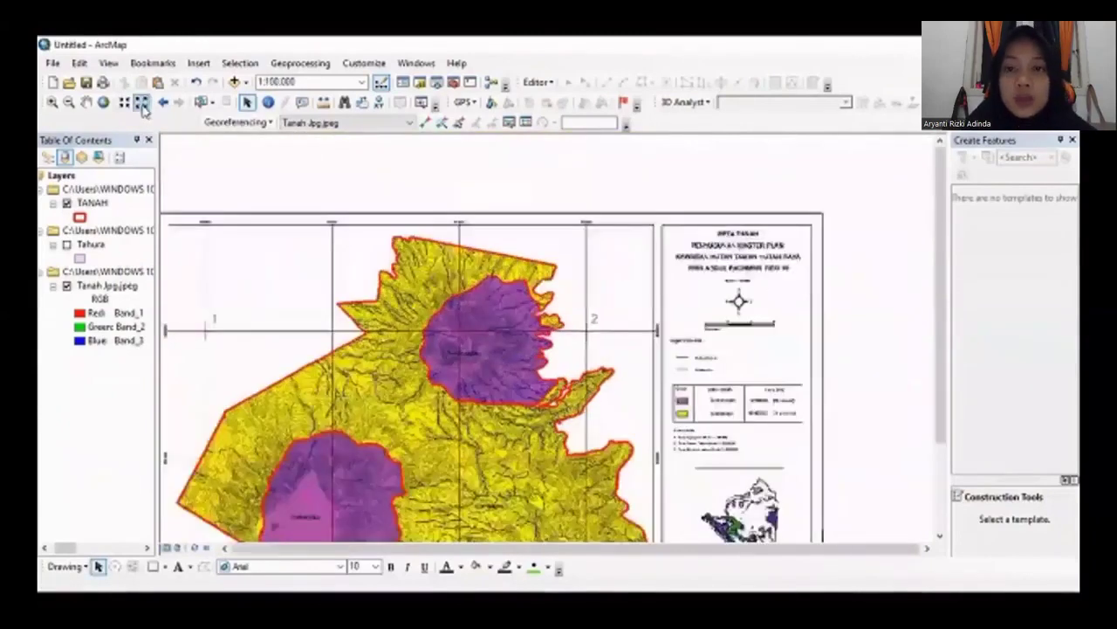
# Check the TANAH outline against the Tanah Jpg.jpeg map by toggling the image's visibility
pyautogui.click(86, 103)
pyautogui.moveTo(395, 315); pyautogui.dragTo(399, 224)
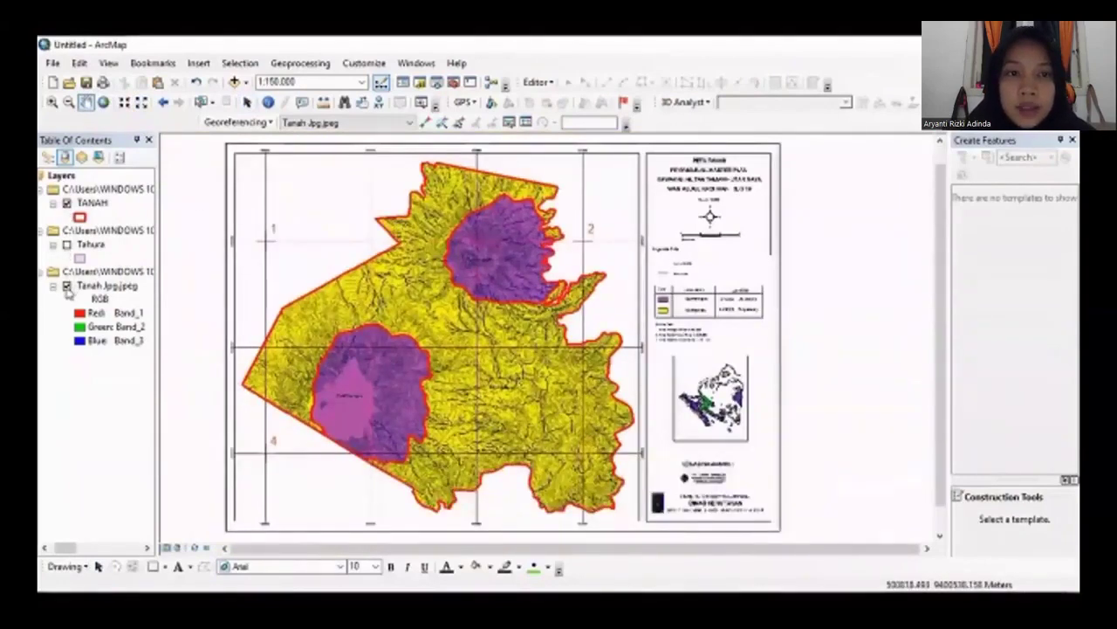
pyautogui.click(66, 287)
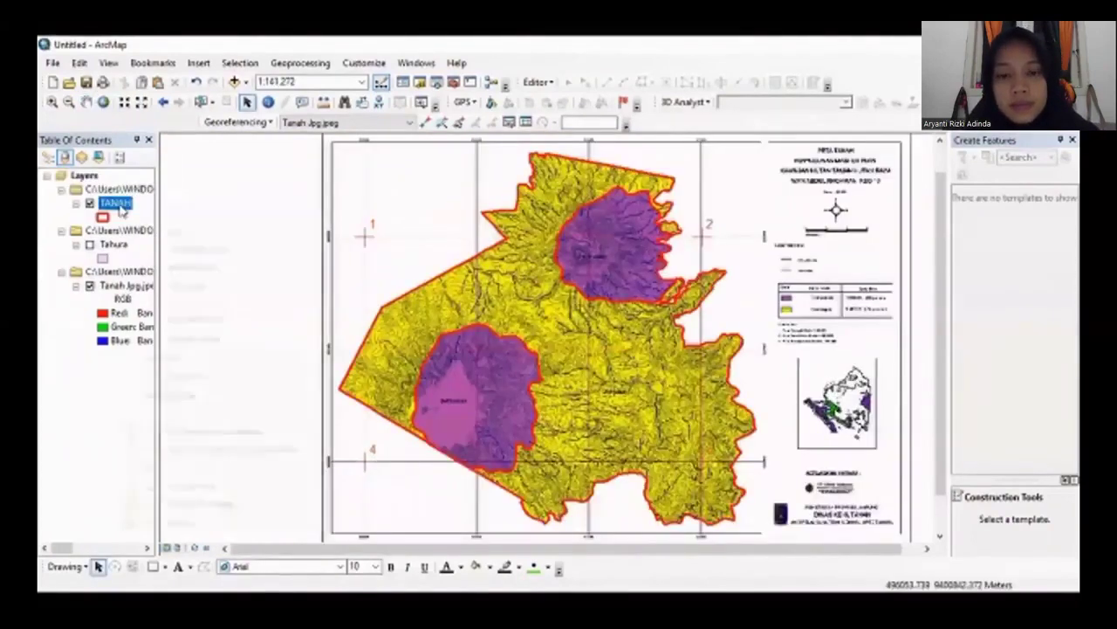
# Symbolize the TANAH layer by unique values of the Klasifikas field, adding all values and excluding <all other values>
pyautogui.rightClick(118, 208)
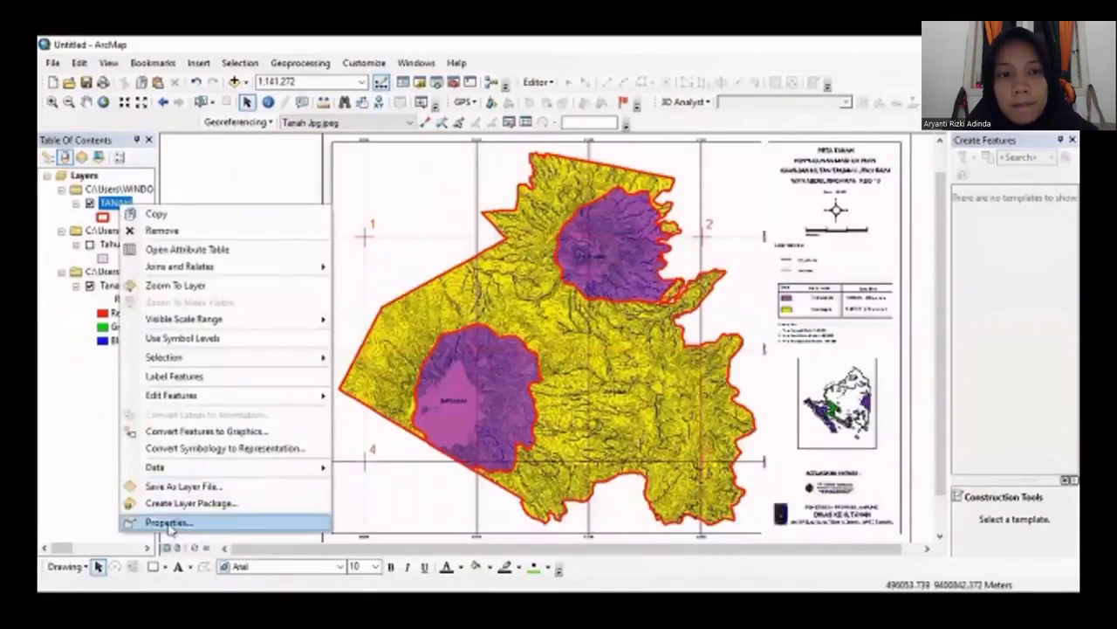
pyautogui.click(168, 522)
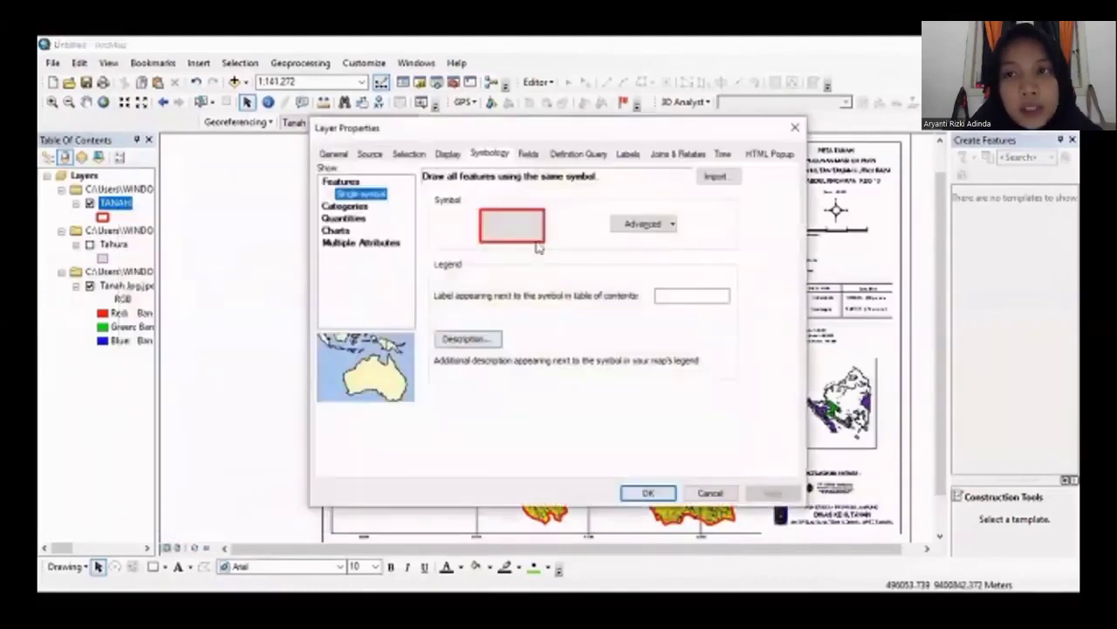
pyautogui.click(344, 205)
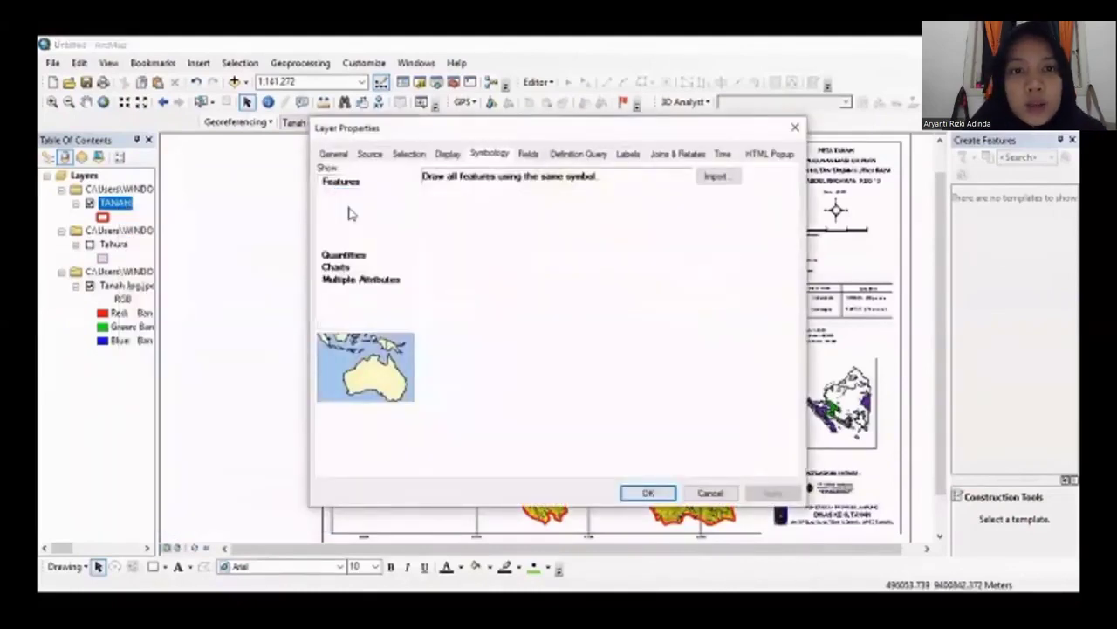
pyautogui.click(553, 208)
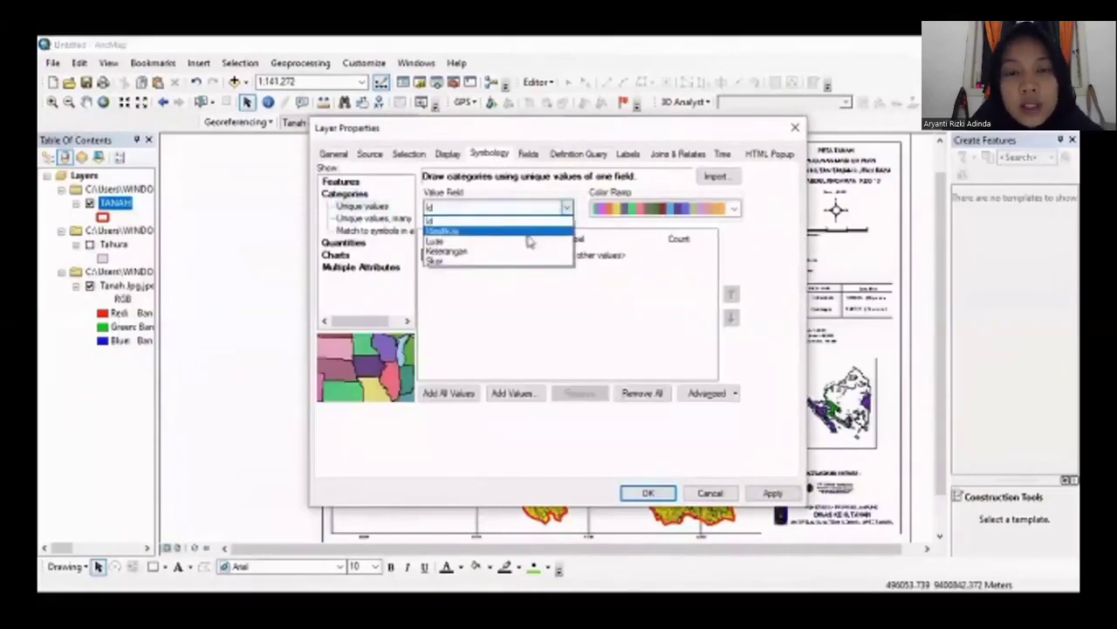
pyautogui.click(529, 231)
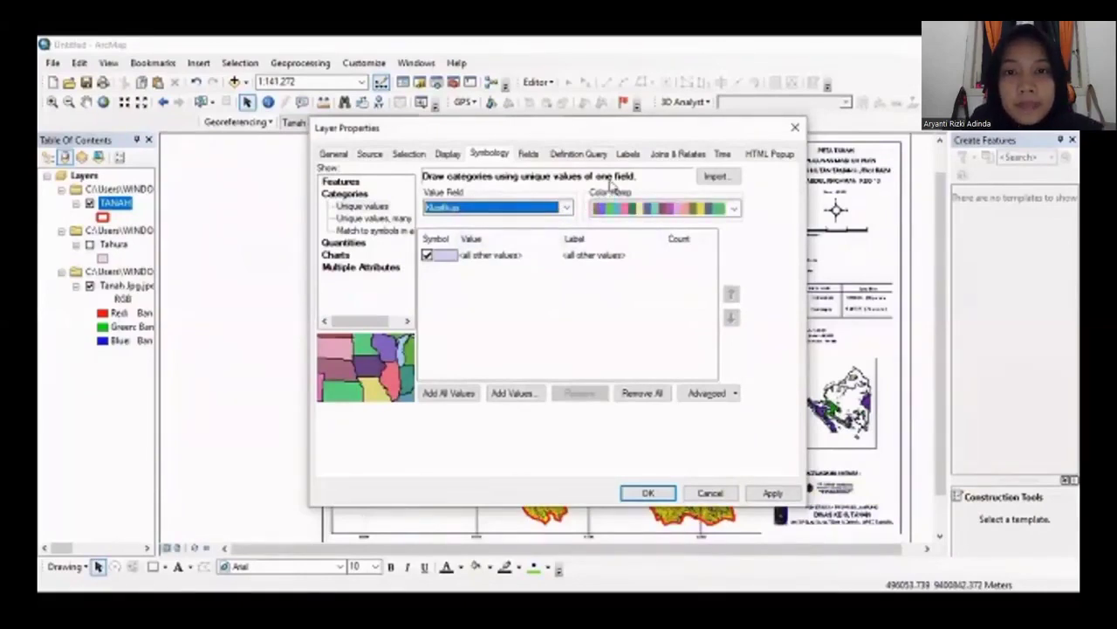
pyautogui.scroll(-2, 615, 208)
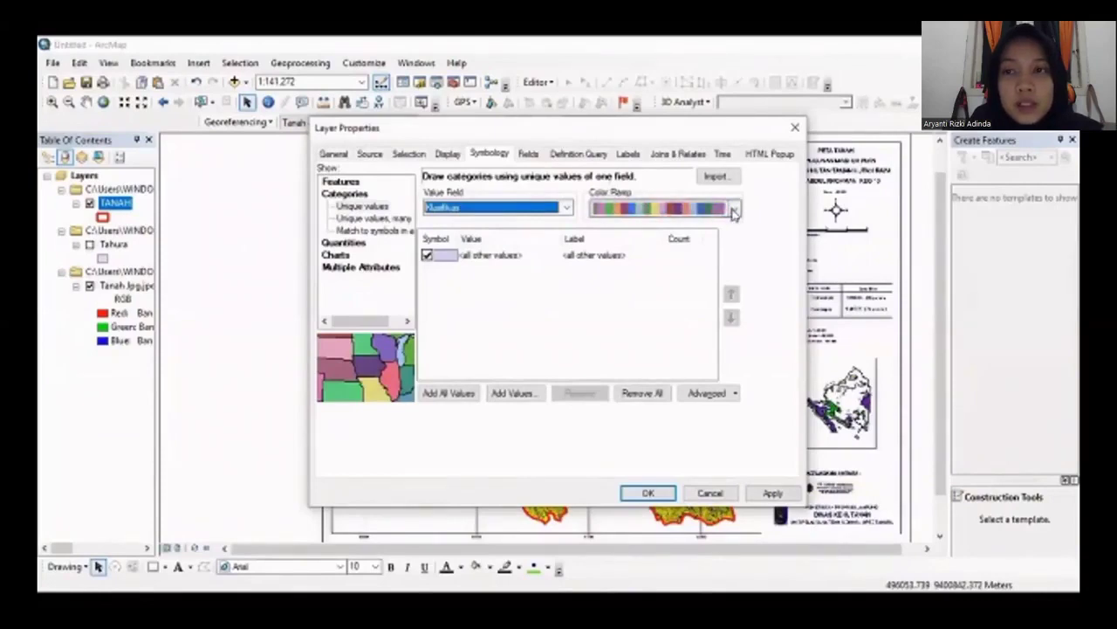
pyautogui.scroll(-1, 733, 213)
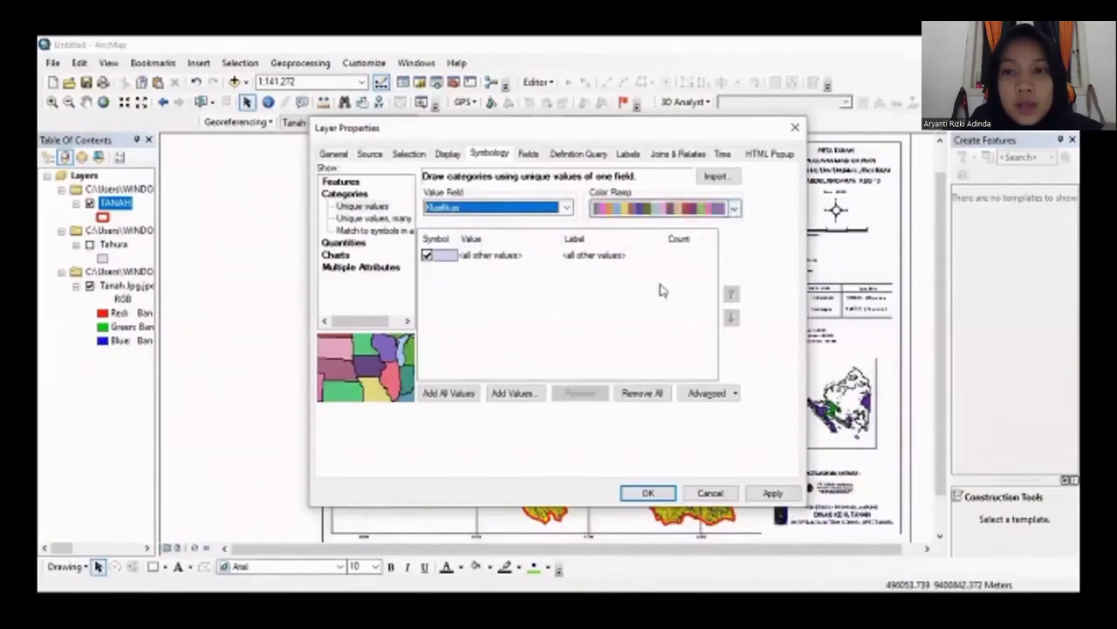
pyautogui.click(437, 395)
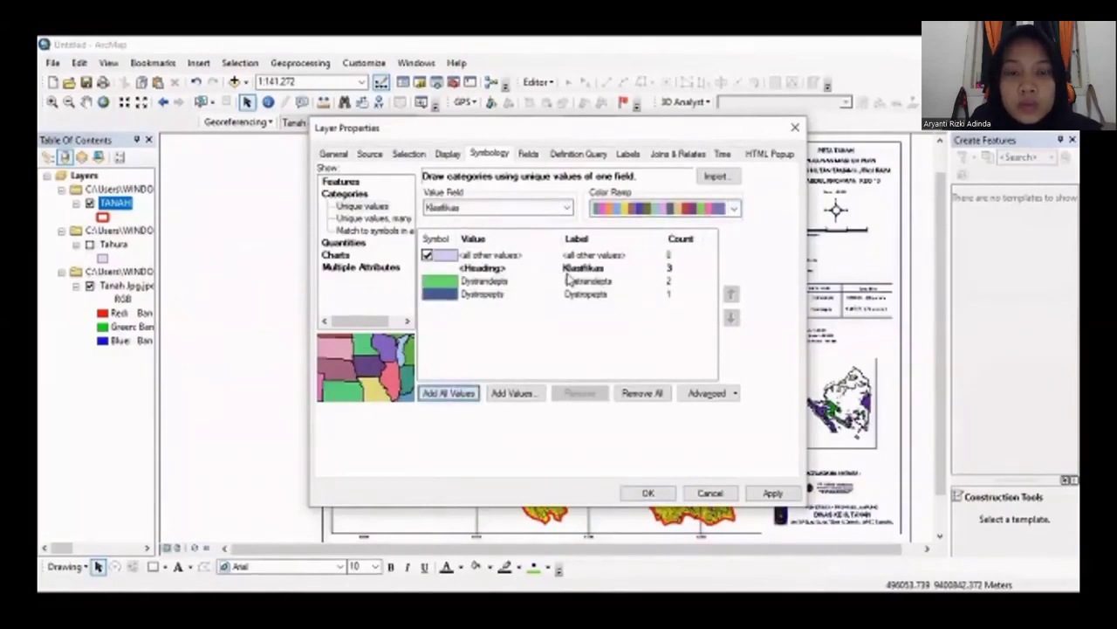
pyautogui.click(427, 257)
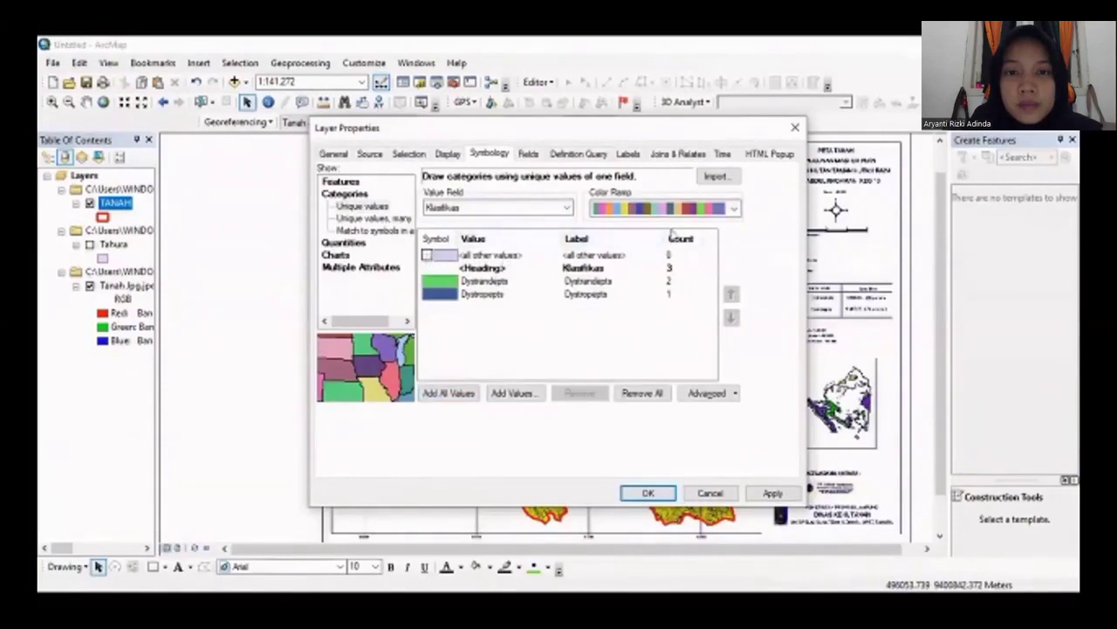
# Try different color ramps and apply the one coloring Dystrandepts blue-violet and Dystropepts green
pyautogui.scroll(-3, 725, 212)
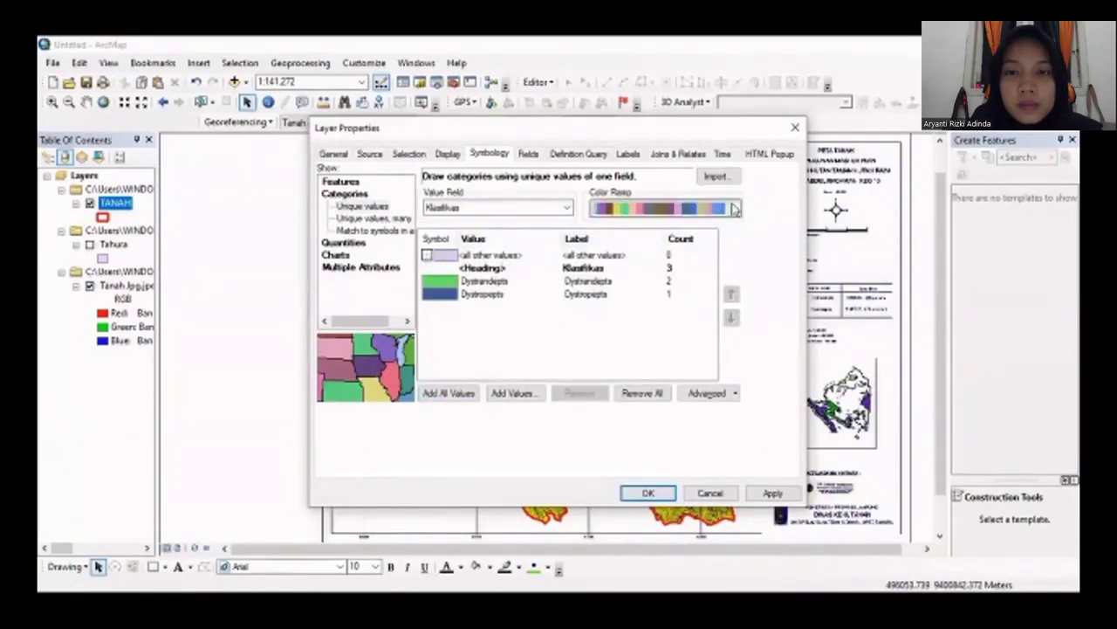
pyautogui.click(736, 208)
pyautogui.click(698, 229)
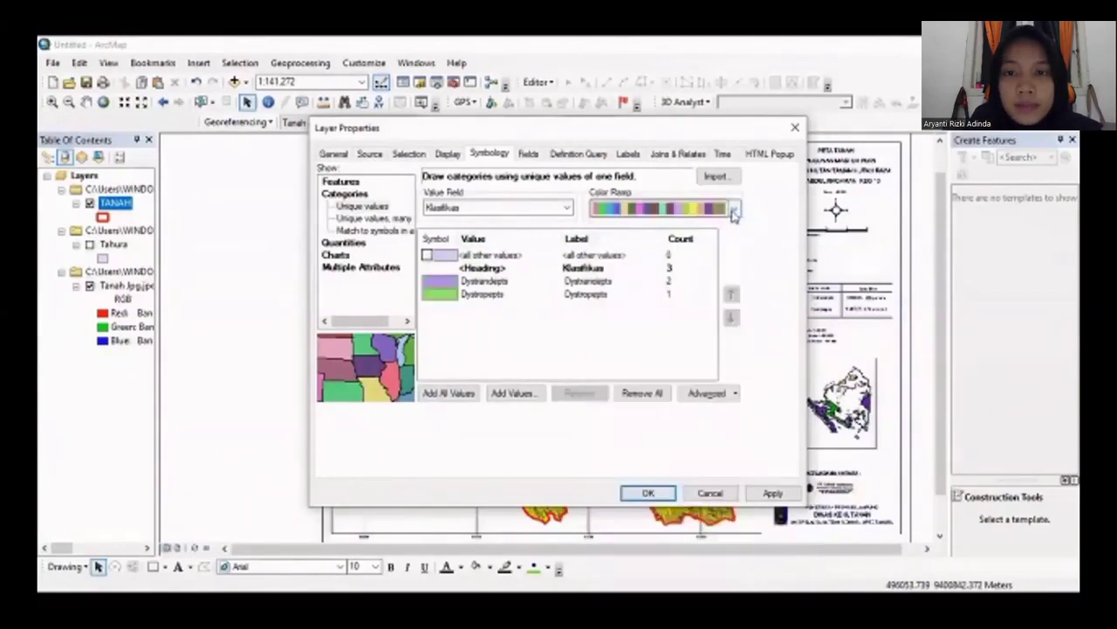
pyautogui.click(736, 207)
pyautogui.click(670, 226)
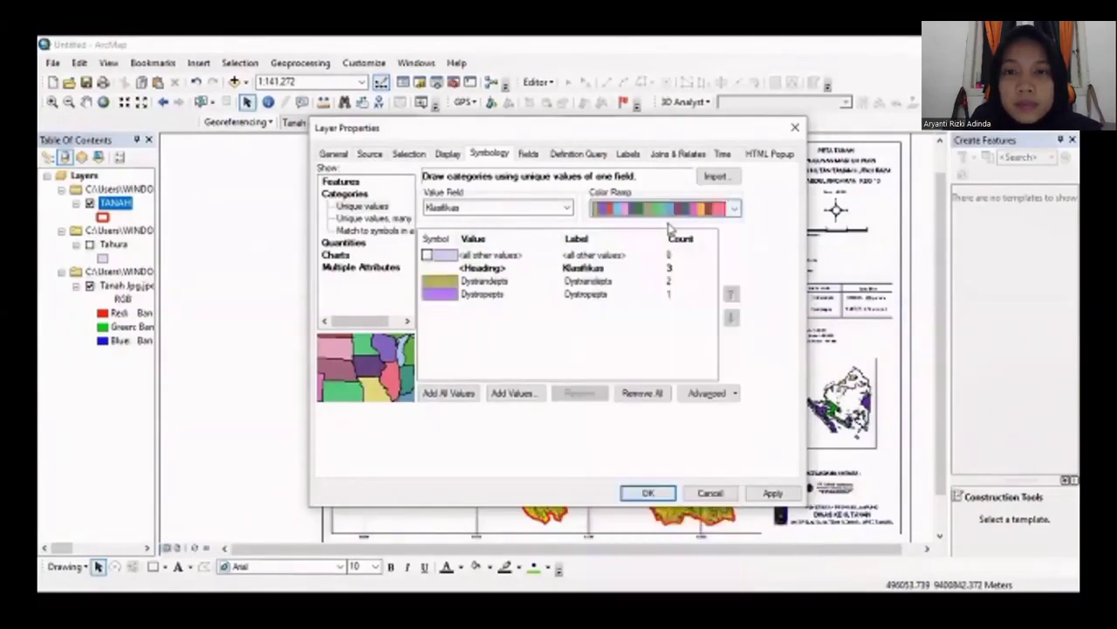
pyautogui.click(736, 208)
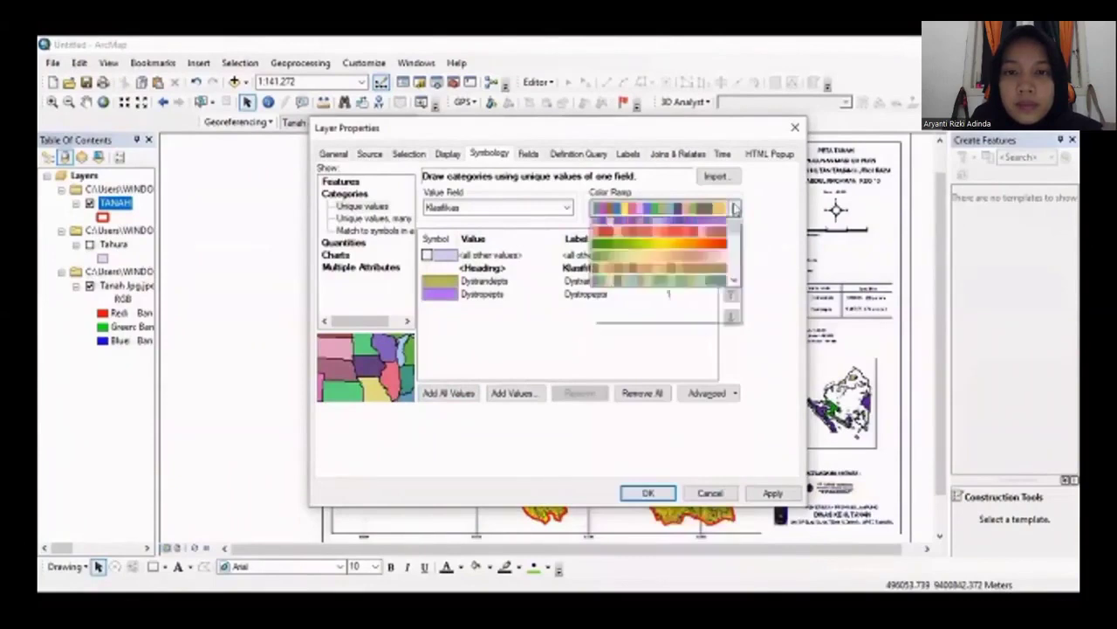
pyautogui.click(665, 229)
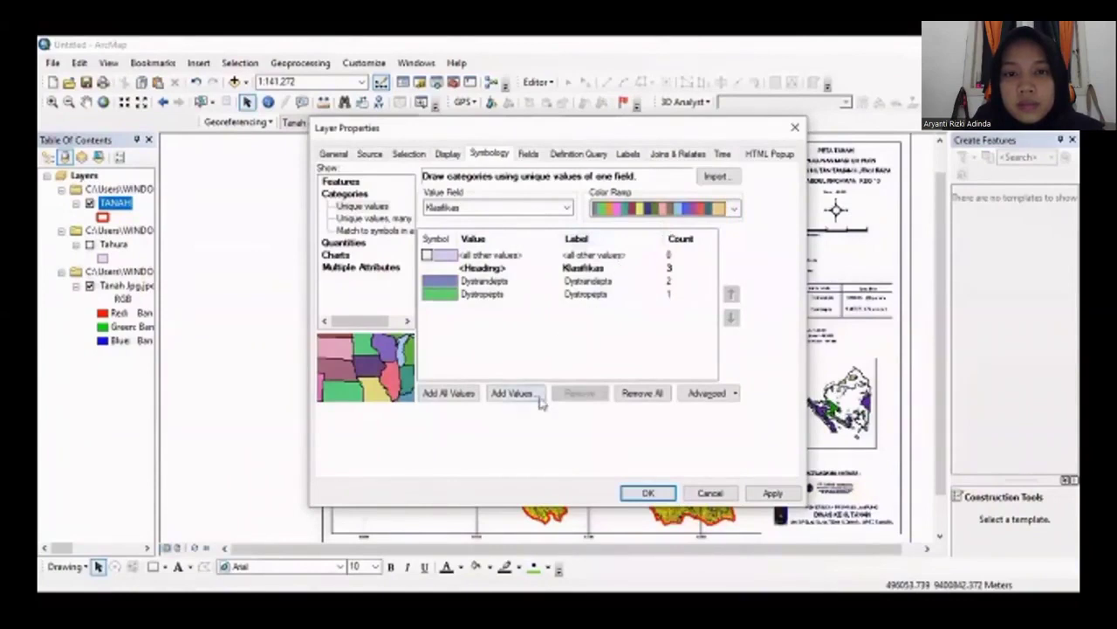
pyautogui.click(651, 493)
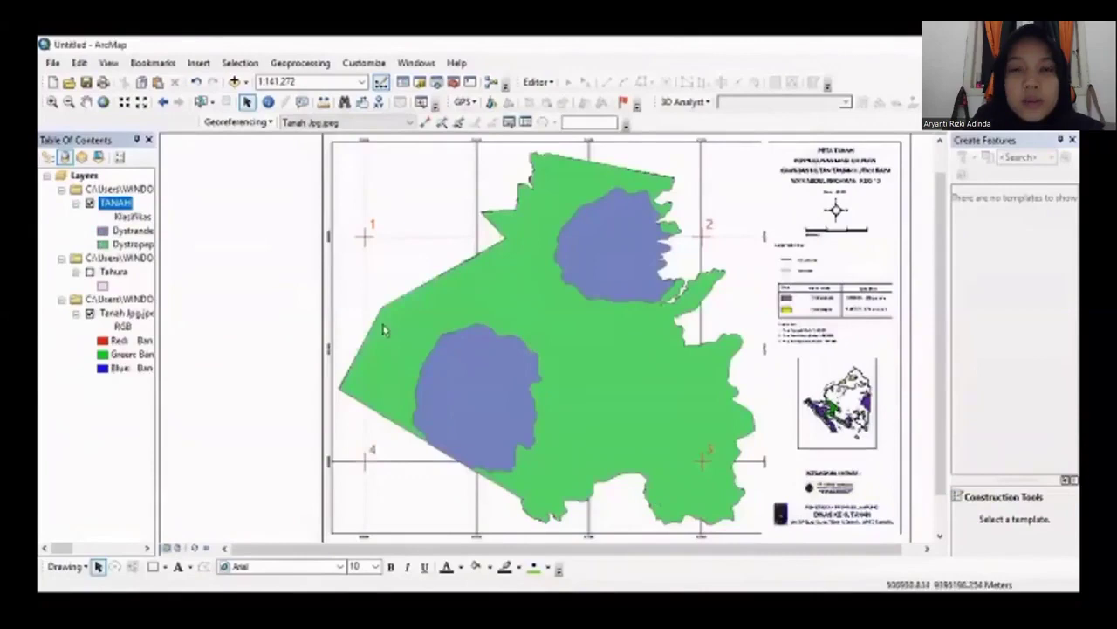
# Turn feature labels on for the TANAH layer and turn them off again
pyautogui.rightClick(112, 207)
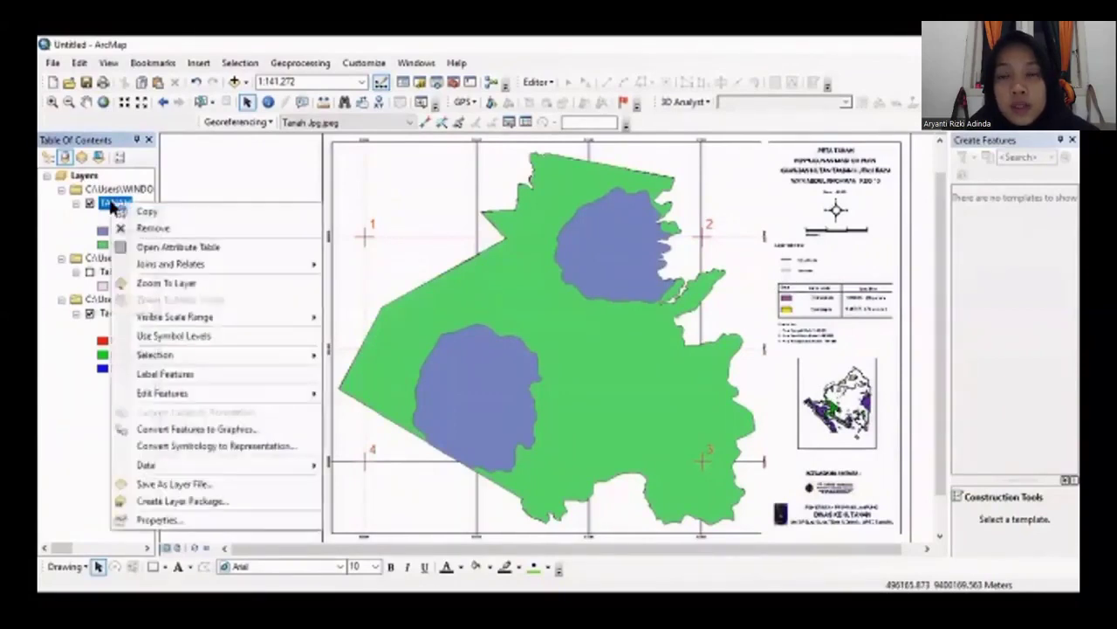
pyautogui.click(186, 374)
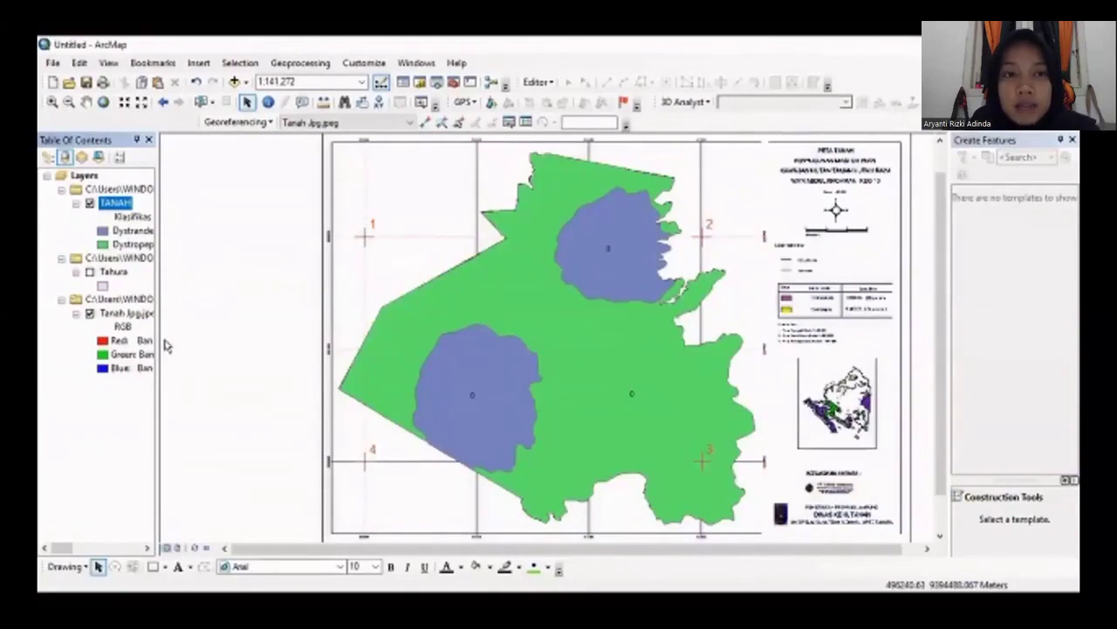
pyautogui.rightClick(106, 204)
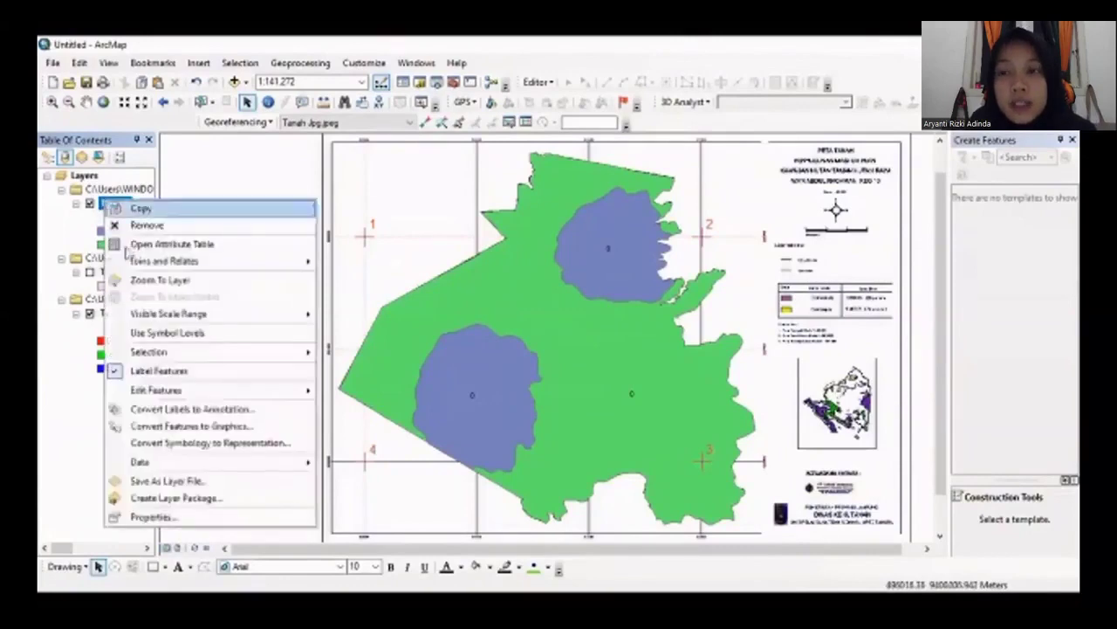
pyautogui.click(114, 373)
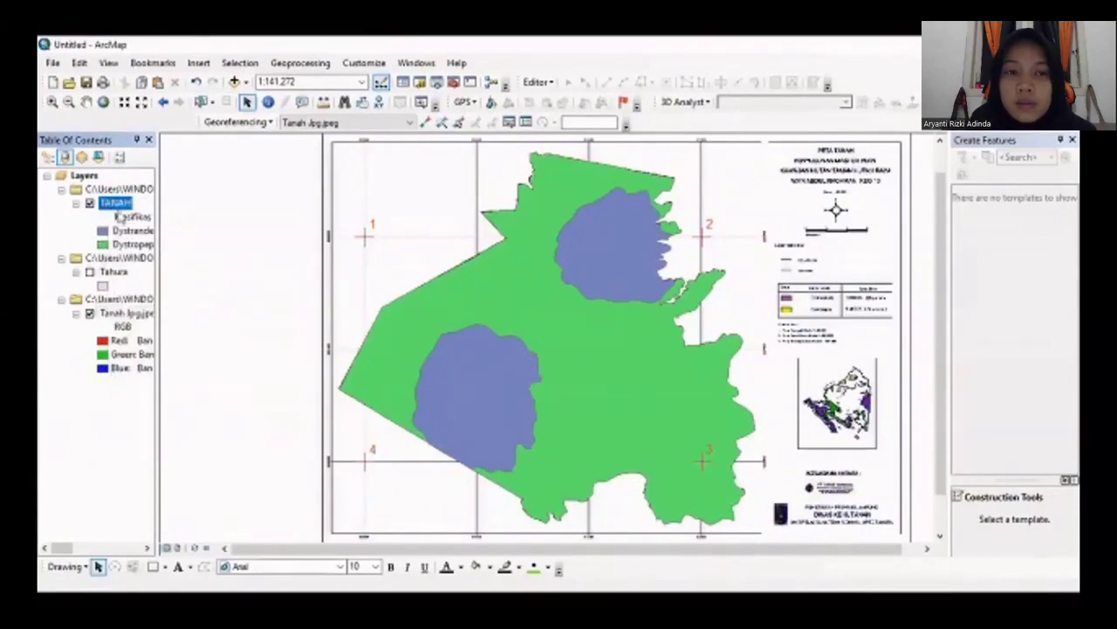
# Label the TANAH features by the Klasifikas field in a larger font size and turn the labels on
pyautogui.rightClick(118, 206)
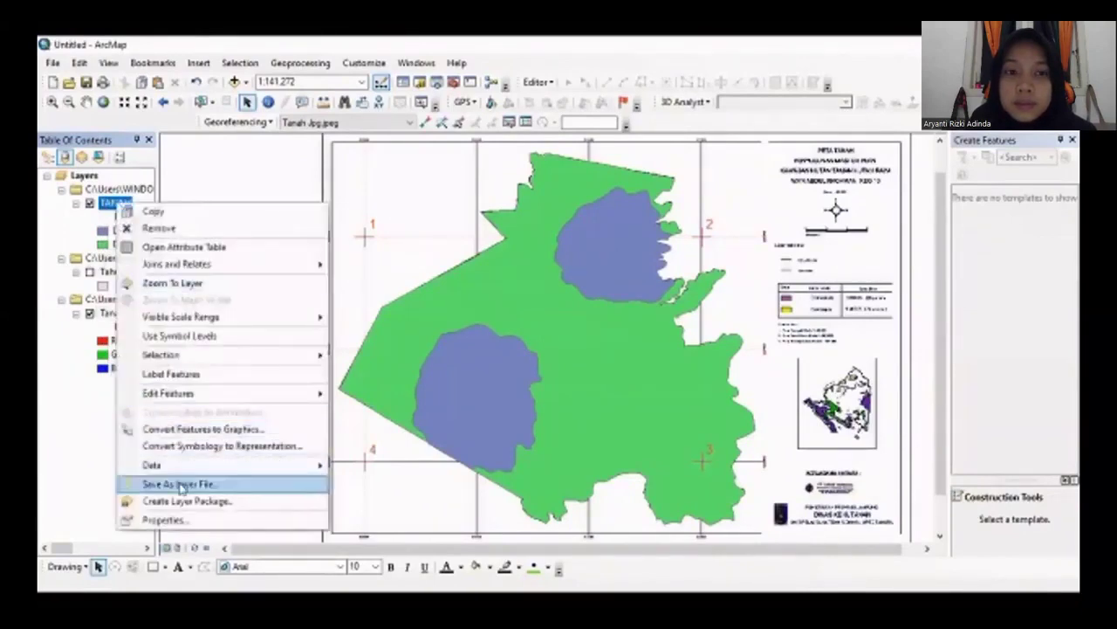
pyautogui.click(157, 520)
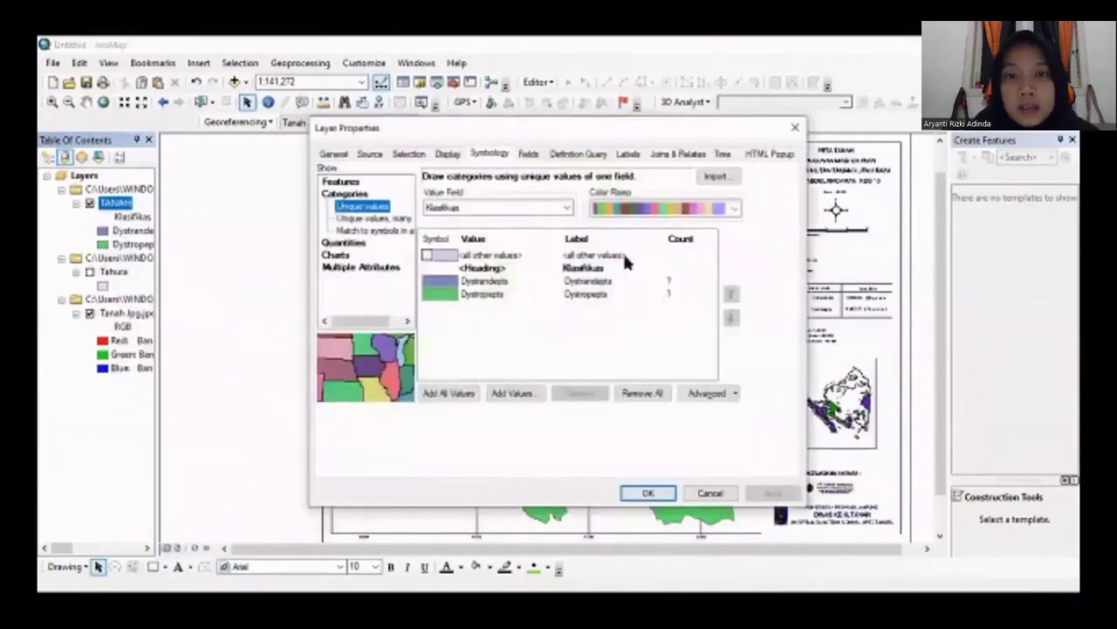
pyautogui.click(626, 156)
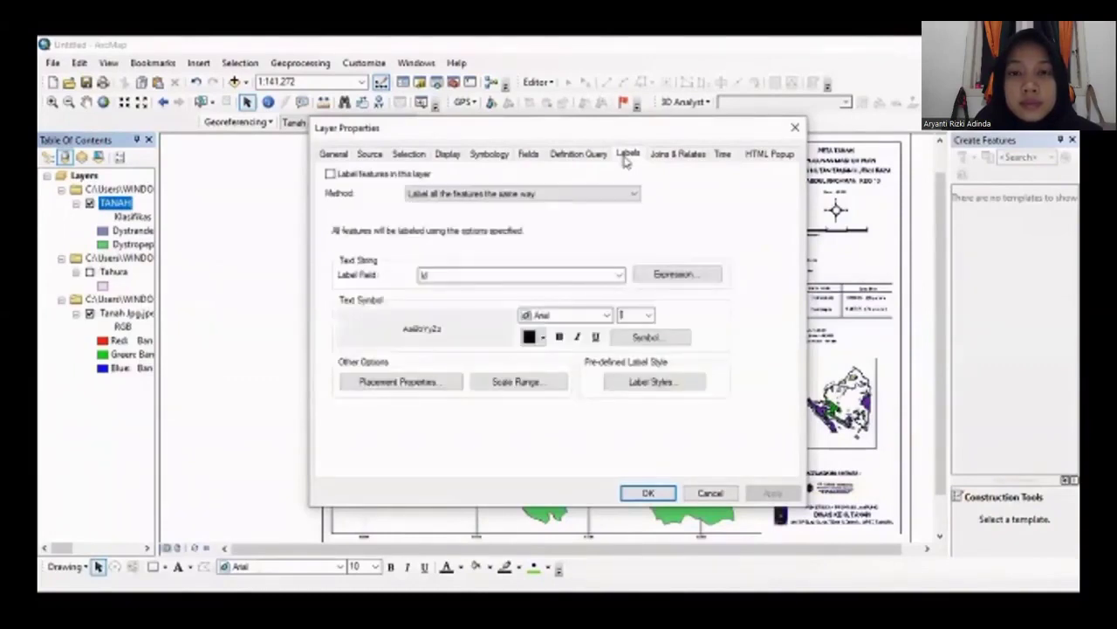
pyautogui.click(617, 276)
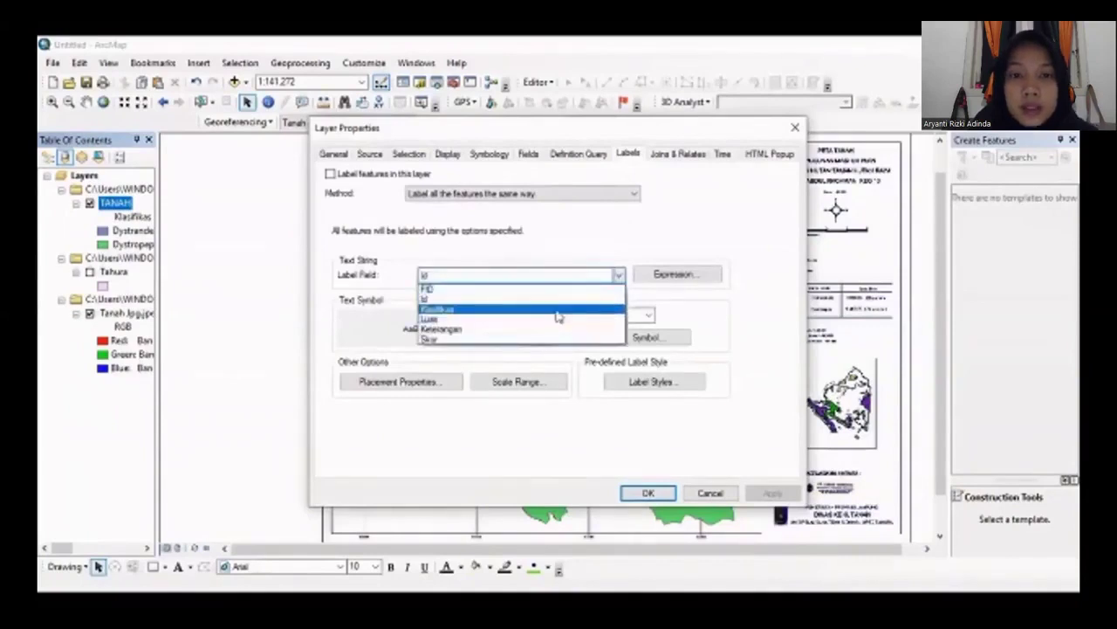
pyautogui.click(558, 313)
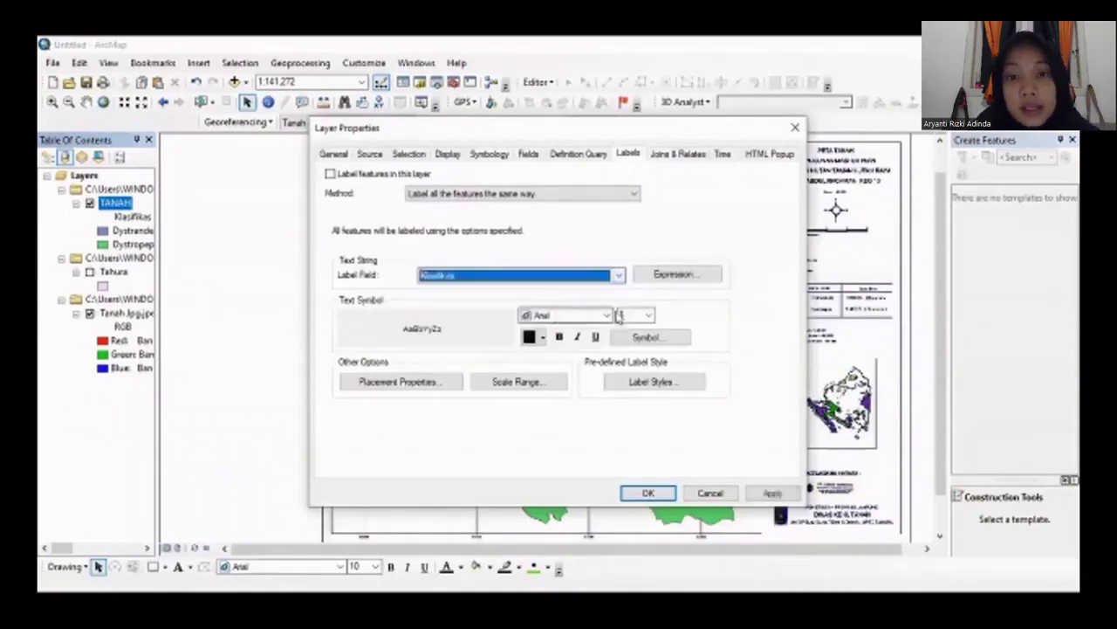
pyautogui.click(648, 316)
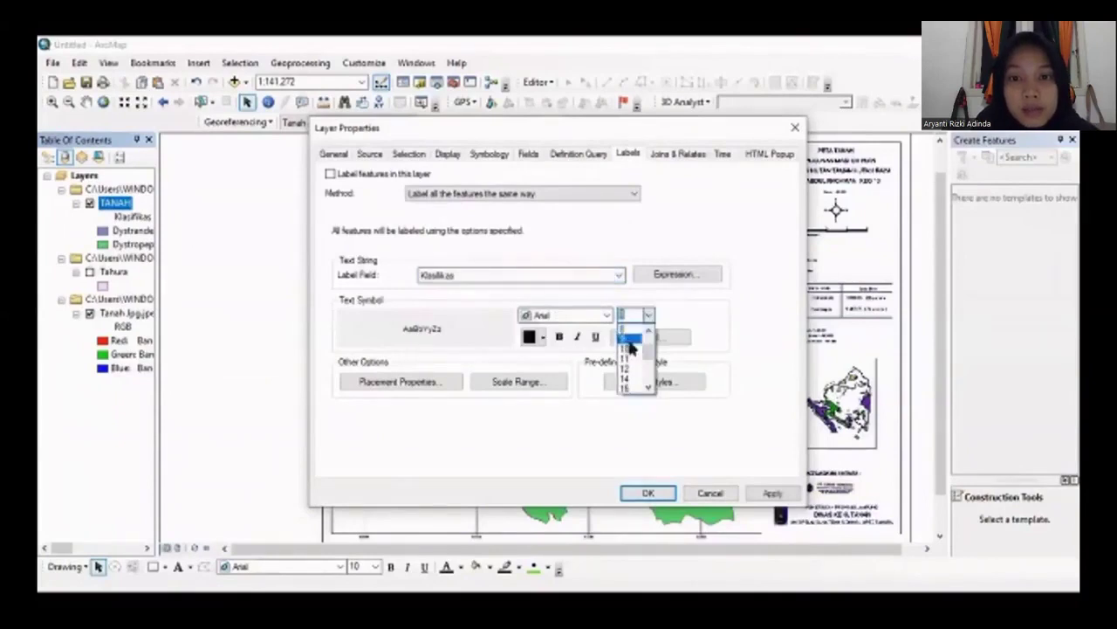
pyautogui.click(630, 347)
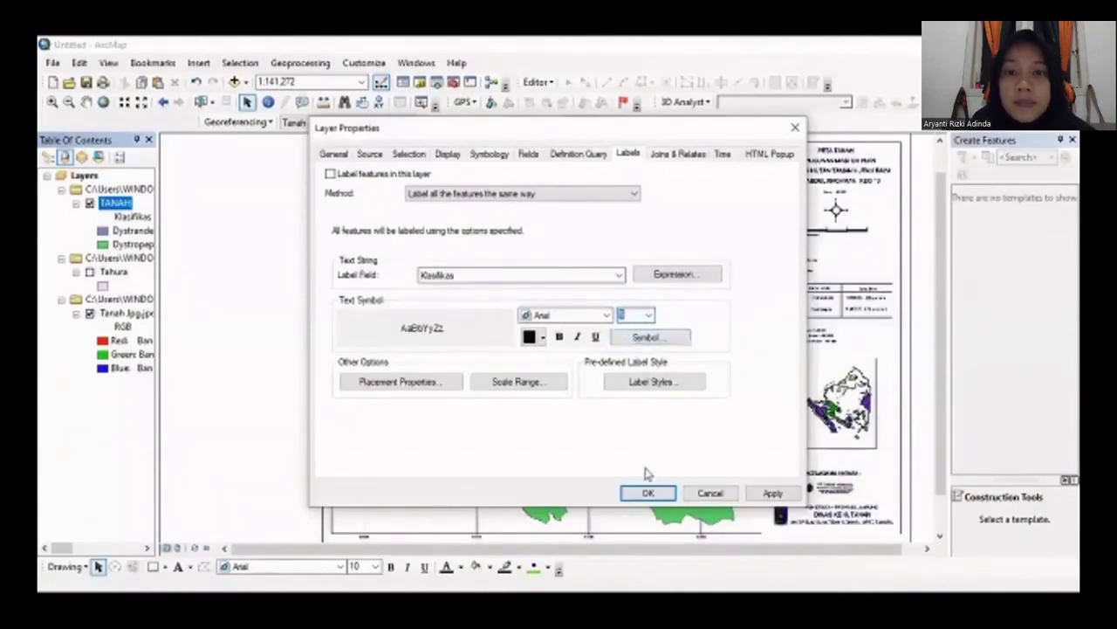
pyautogui.click(646, 494)
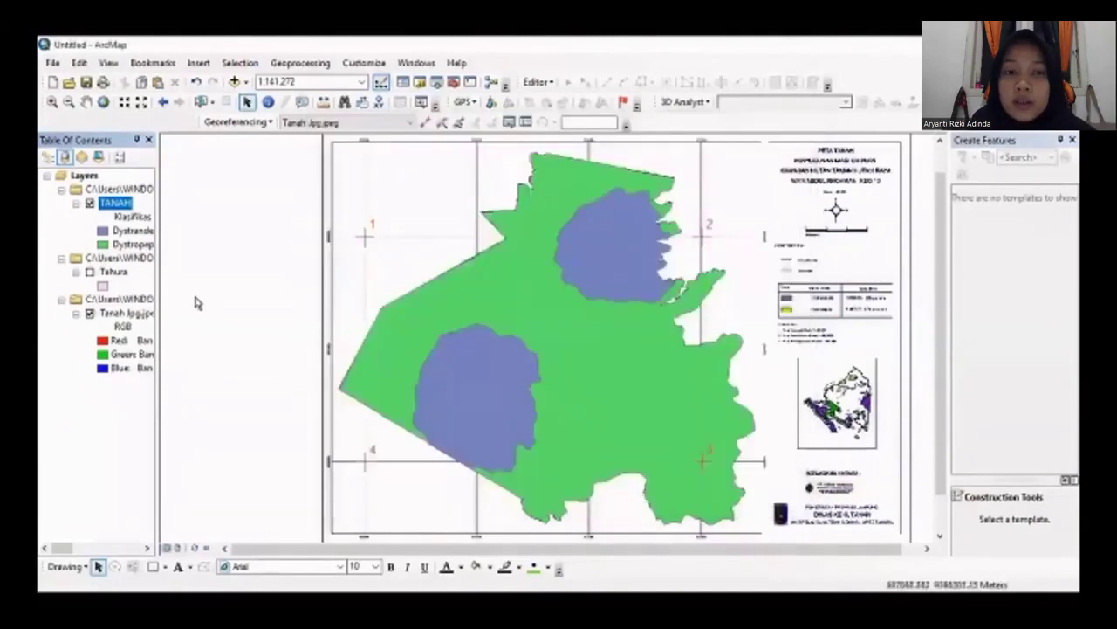
pyautogui.rightClick(115, 206)
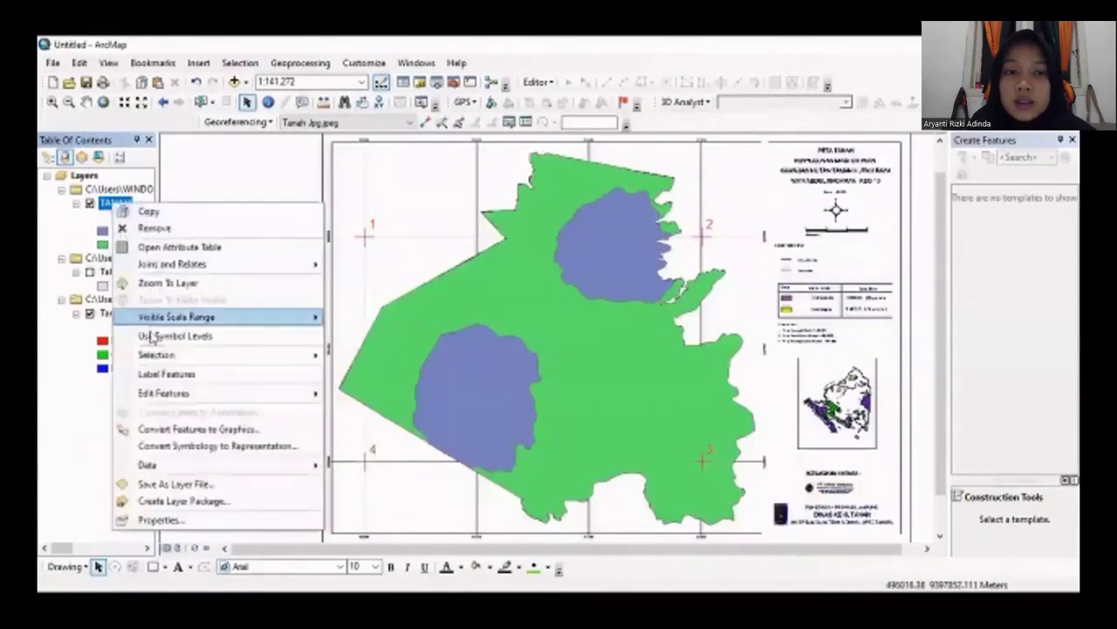
pyautogui.click(166, 374)
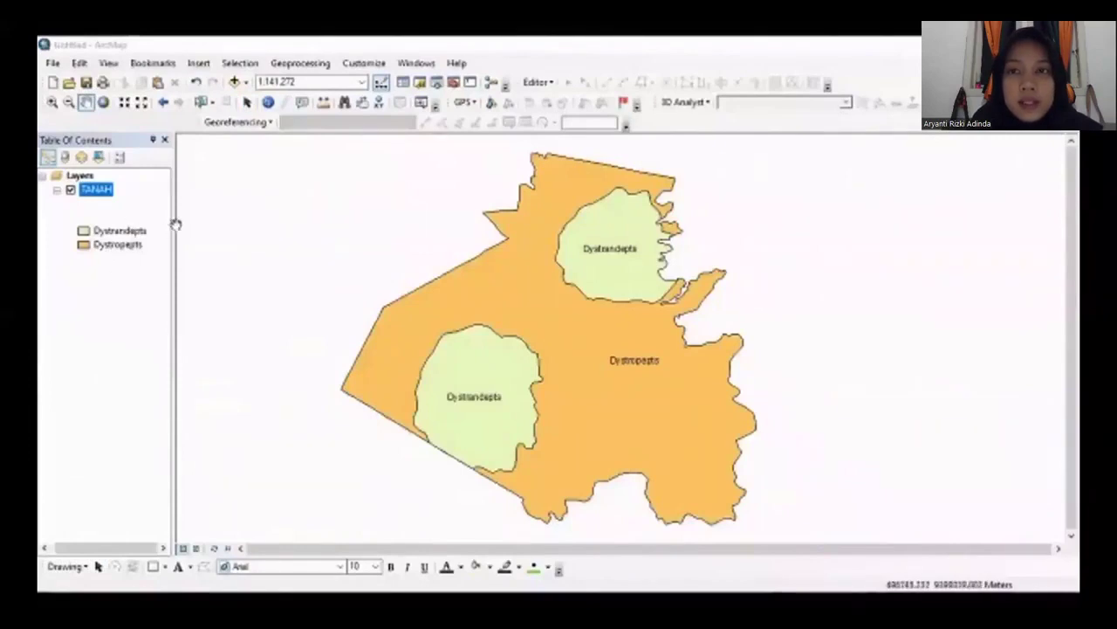
# Switch to the page layout and set the paper size to A4 in landscape orientation
pyautogui.click(196, 549)
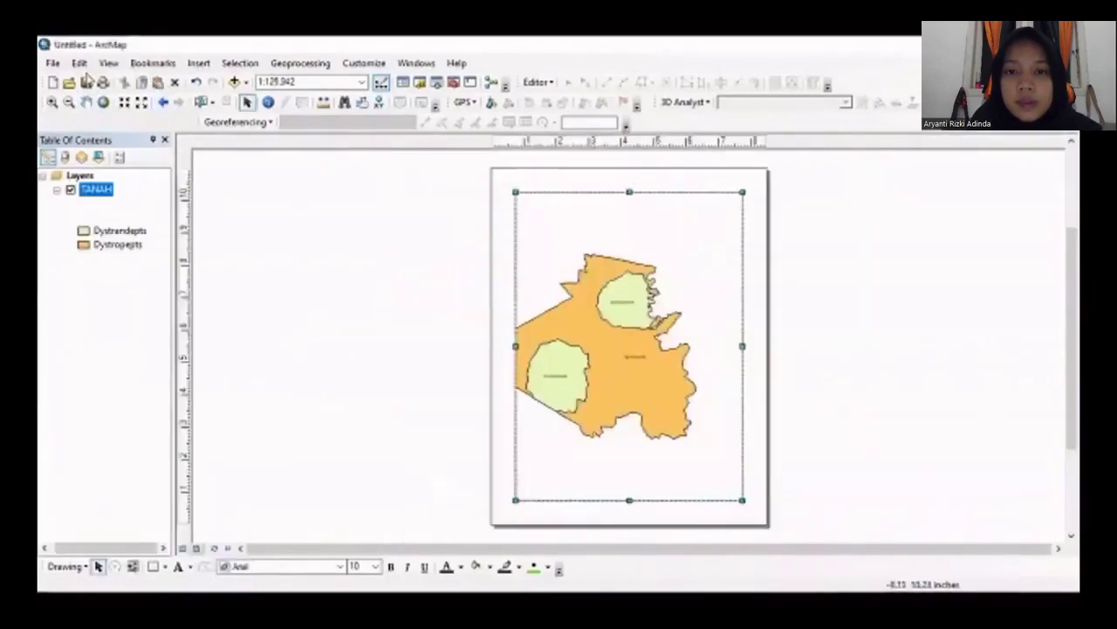
pyautogui.click(56, 65)
pyautogui.click(78, 63)
pyautogui.click(53, 62)
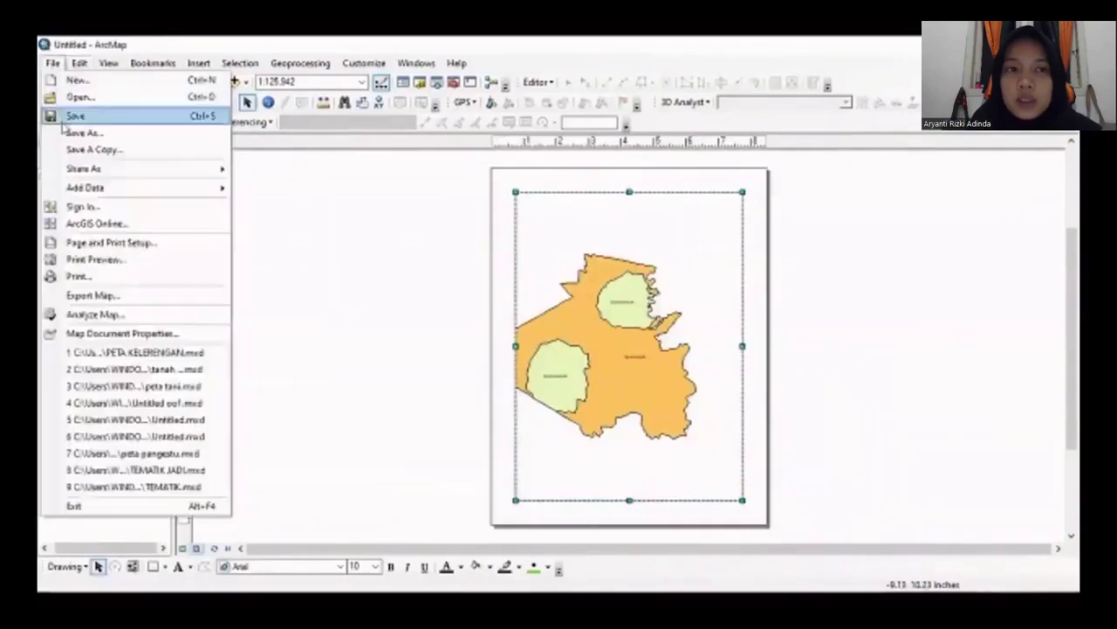
pyautogui.click(92, 248)
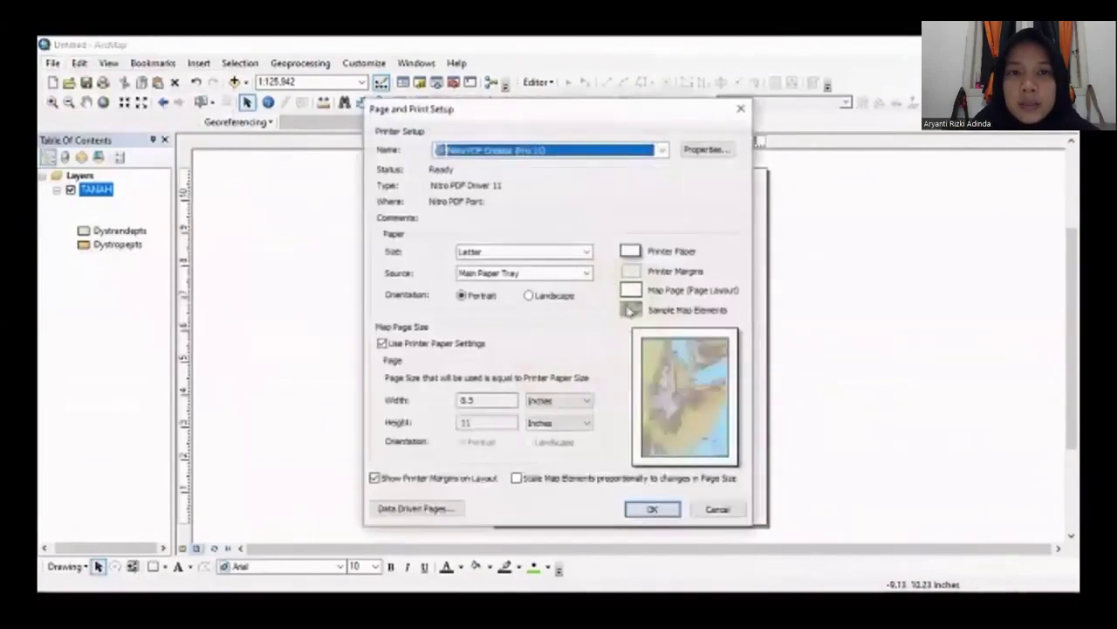
pyautogui.click(585, 253)
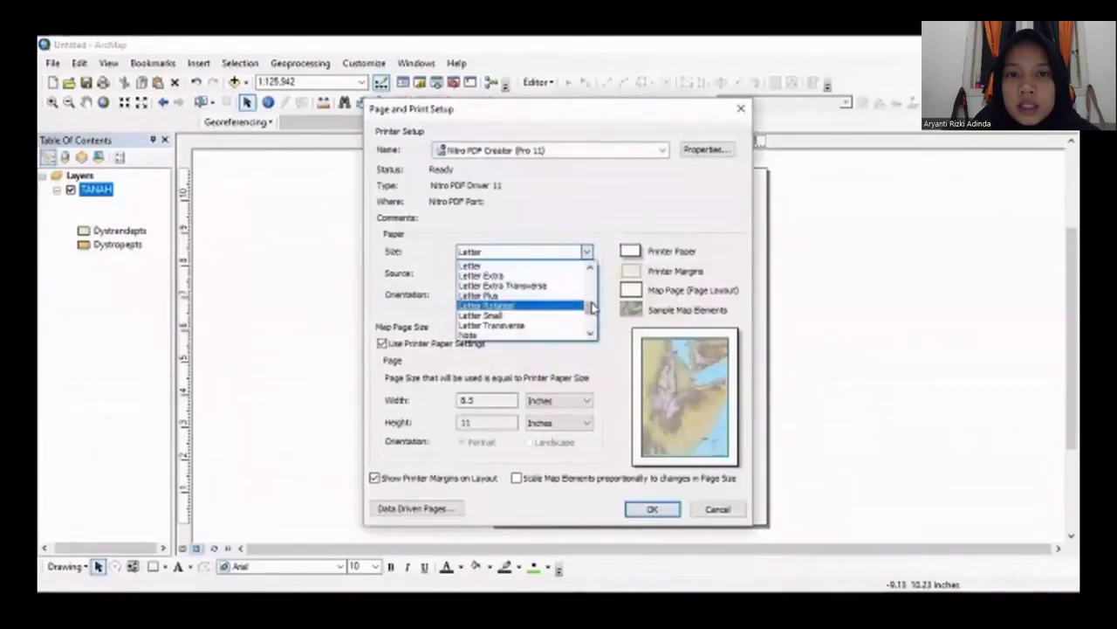
pyautogui.moveTo(592, 302); pyautogui.dragTo(592, 286)
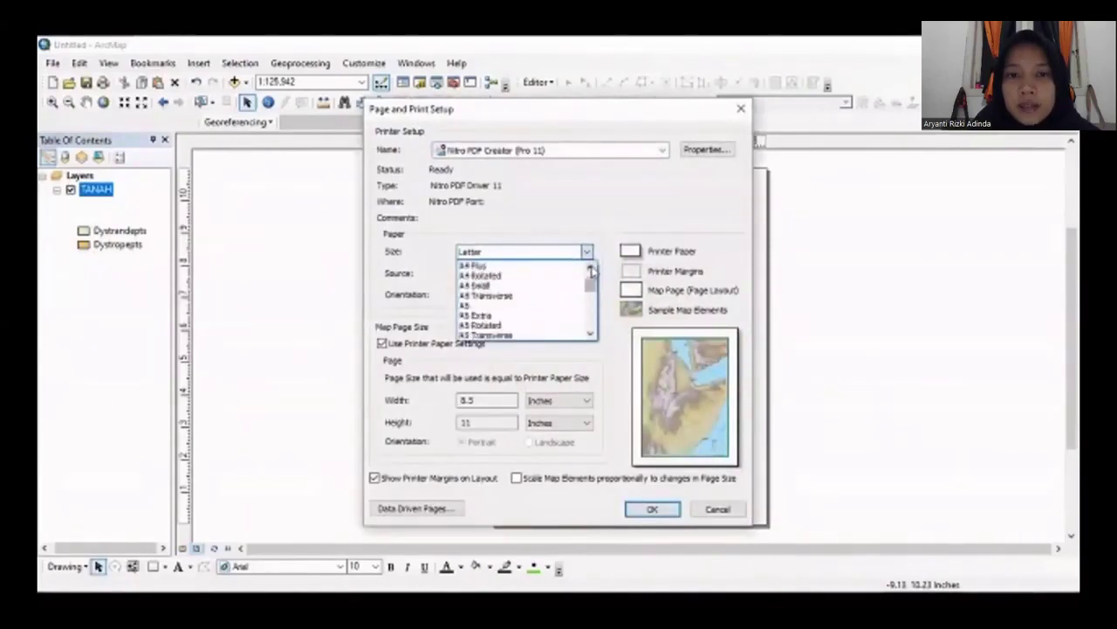
pyautogui.click(591, 268)
pyautogui.click(591, 269)
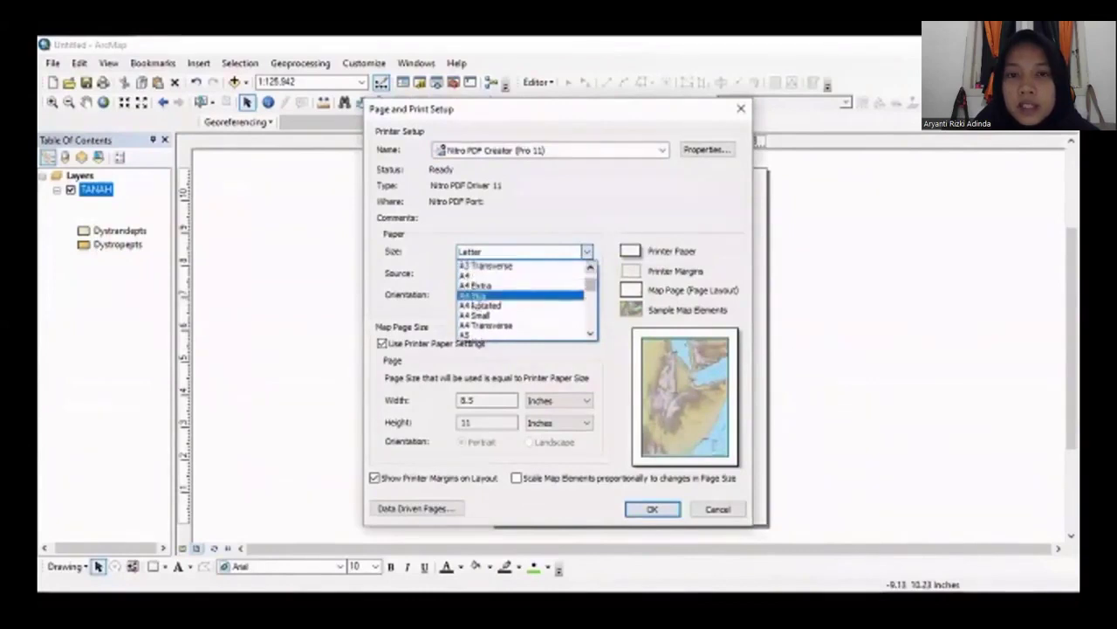
pyautogui.click(474, 275)
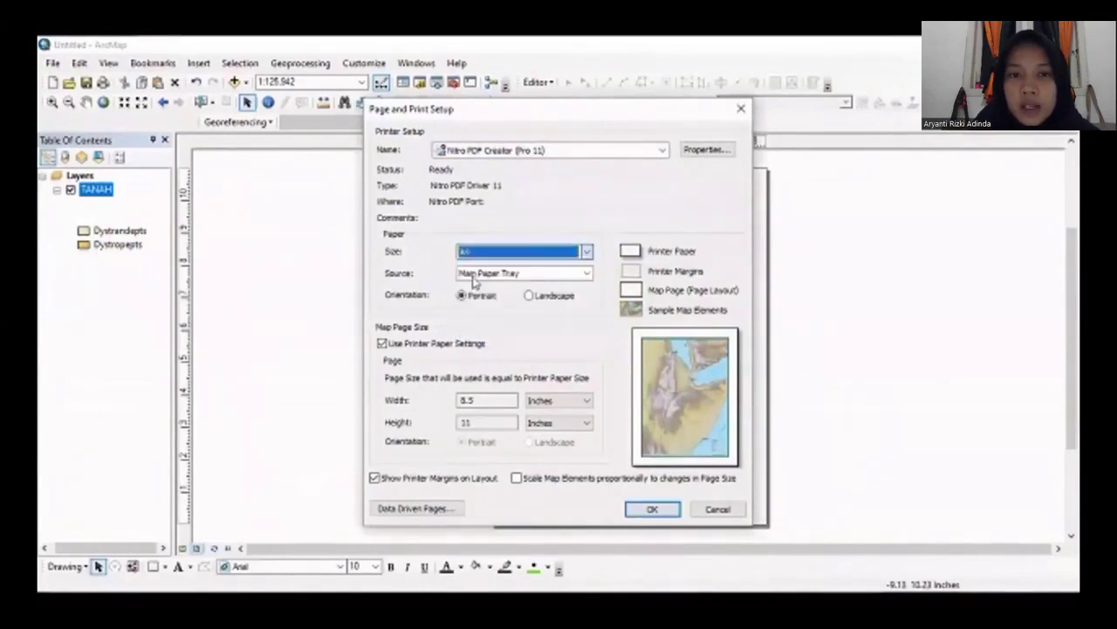
pyautogui.click(529, 296)
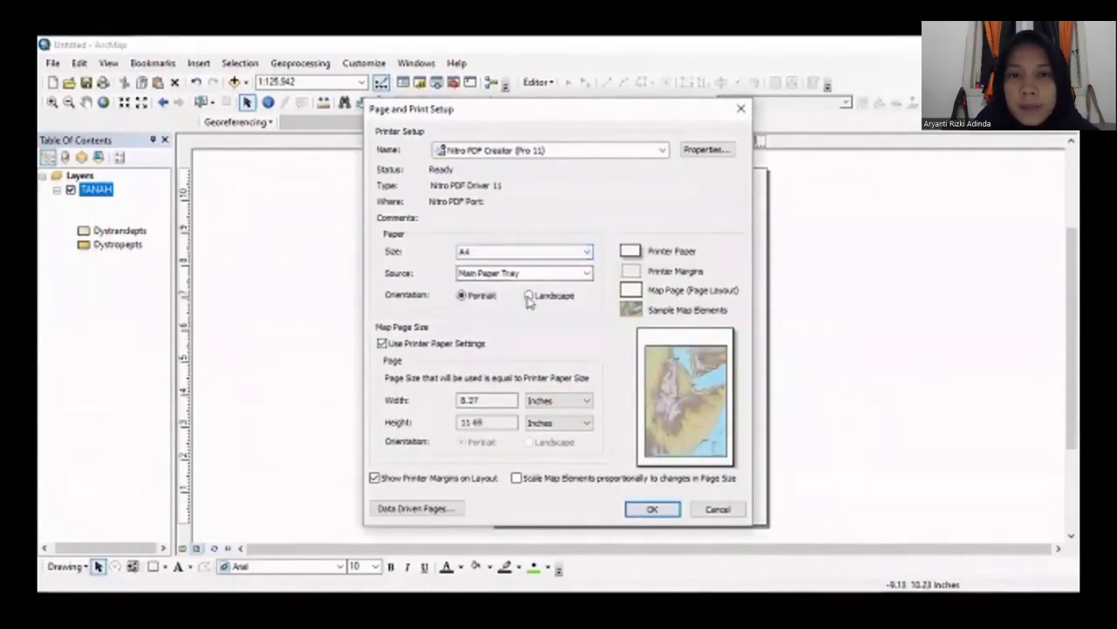
# Set the units of the map page's width and height to centimeters
pyautogui.click(583, 401)
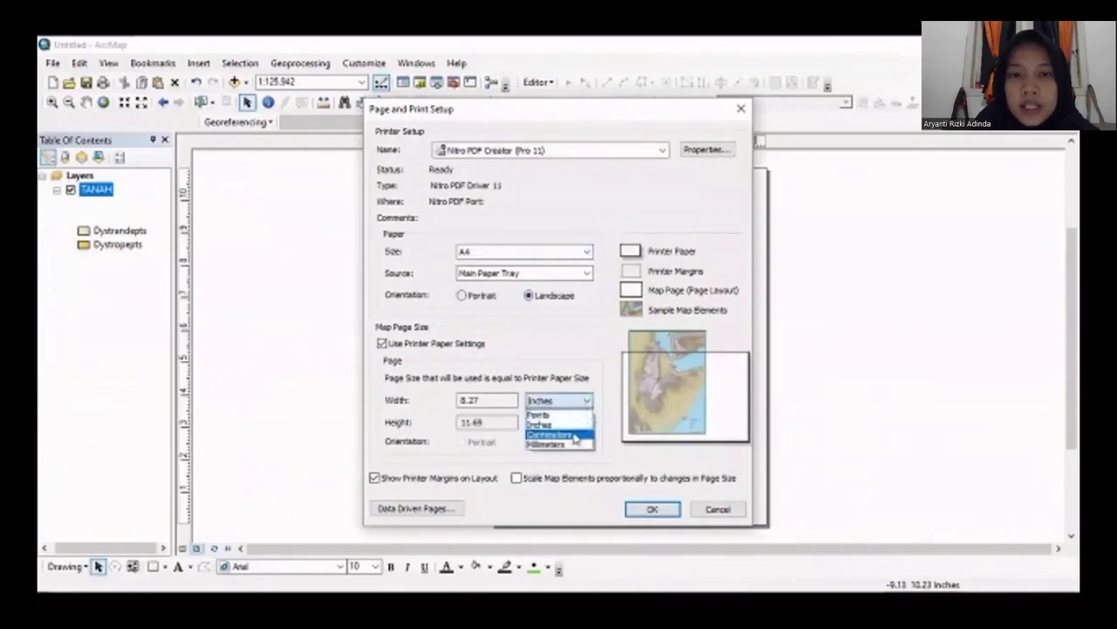
pyautogui.click(574, 436)
pyautogui.click(577, 424)
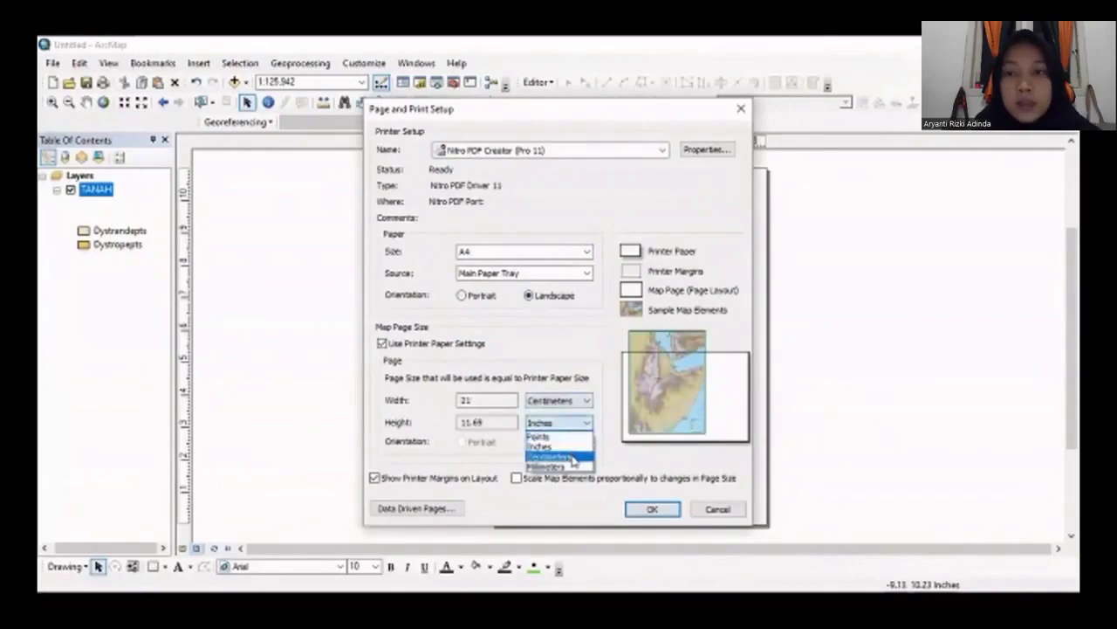
pyautogui.click(576, 454)
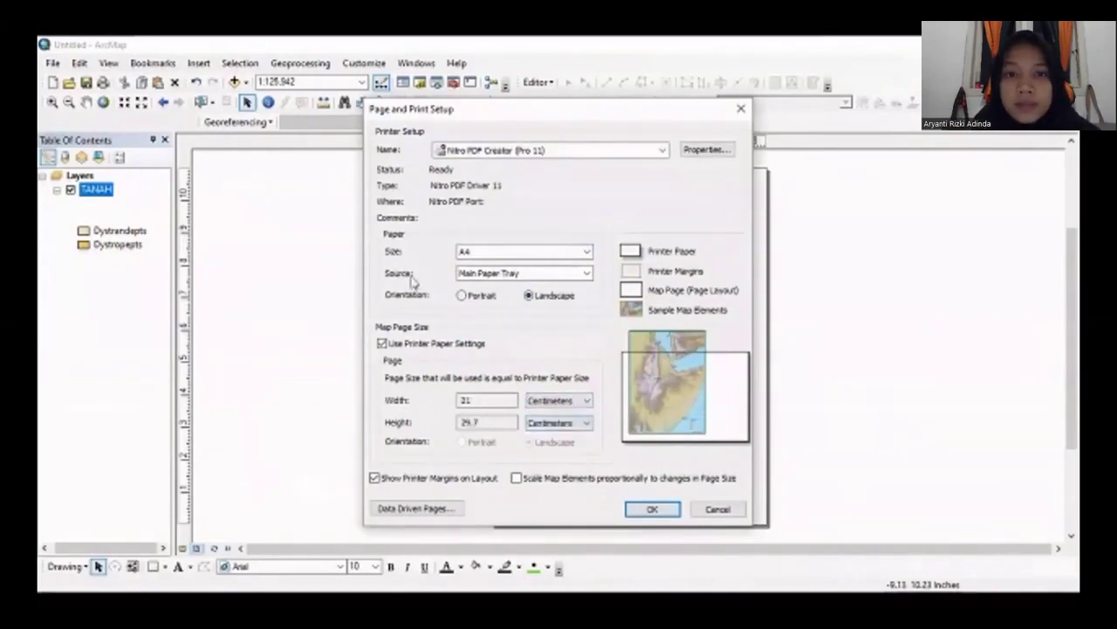
# Apply the page setup, move the data frame to the left part of the page, and extend its right and lower edges
pyautogui.moveTo(661, 354)
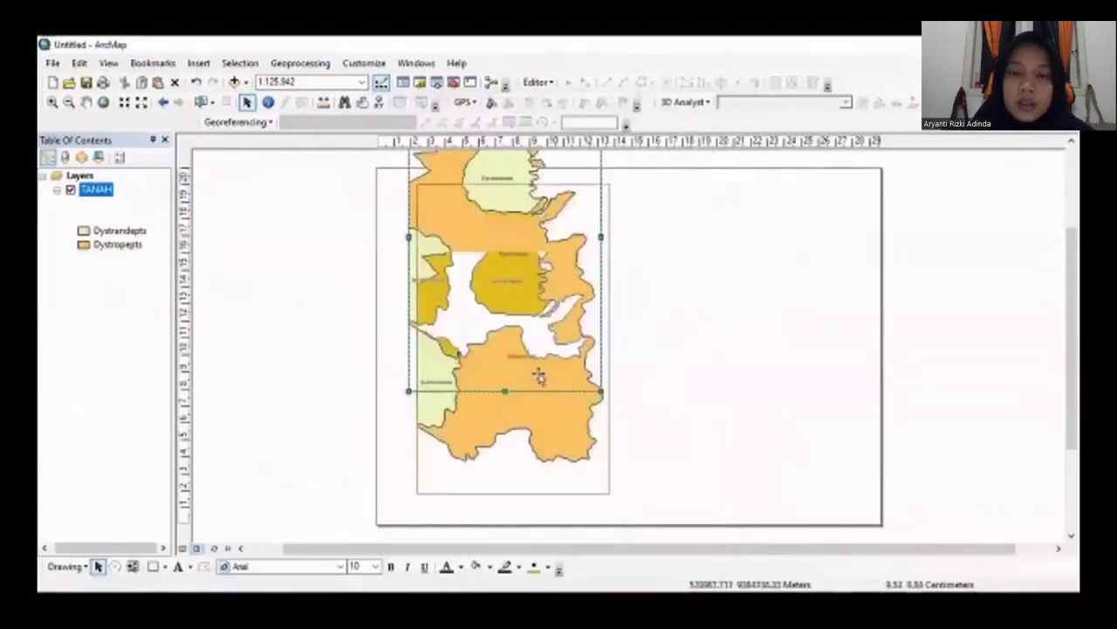
pyautogui.moveTo(521, 369); pyautogui.dragTo(498, 363)
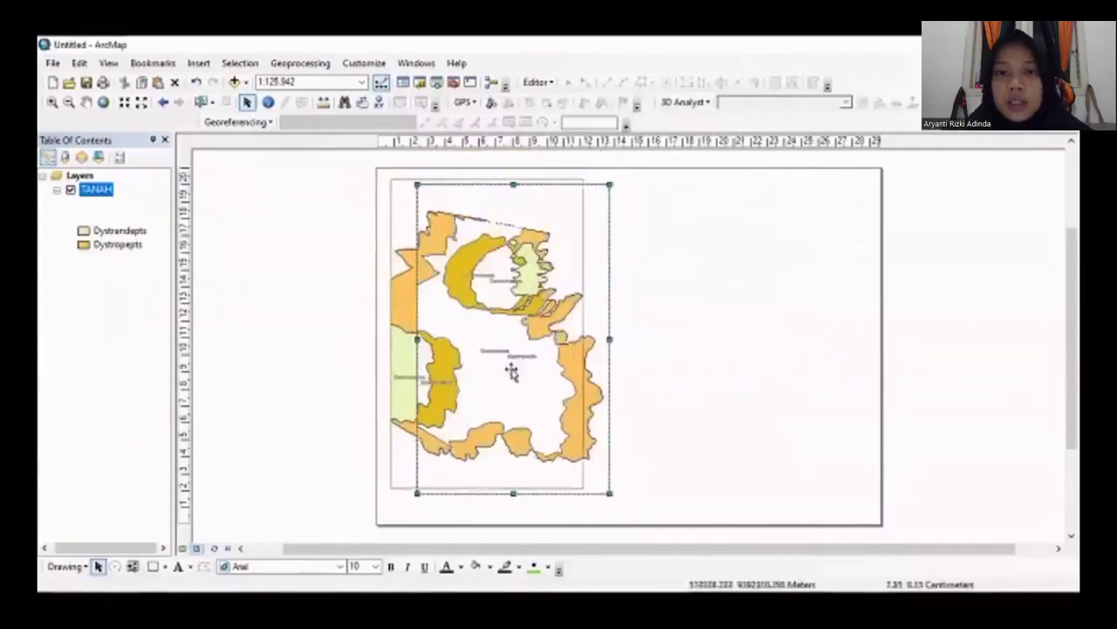
pyautogui.moveTo(584, 335); pyautogui.dragTo(655, 340)
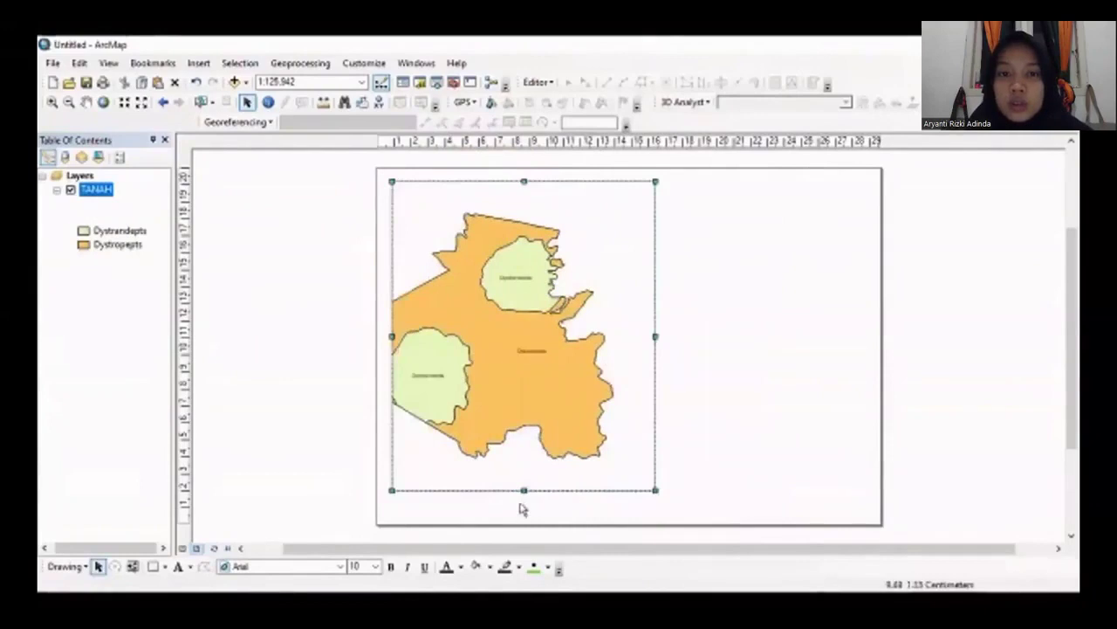
pyautogui.moveTo(522, 490); pyautogui.dragTo(520, 508)
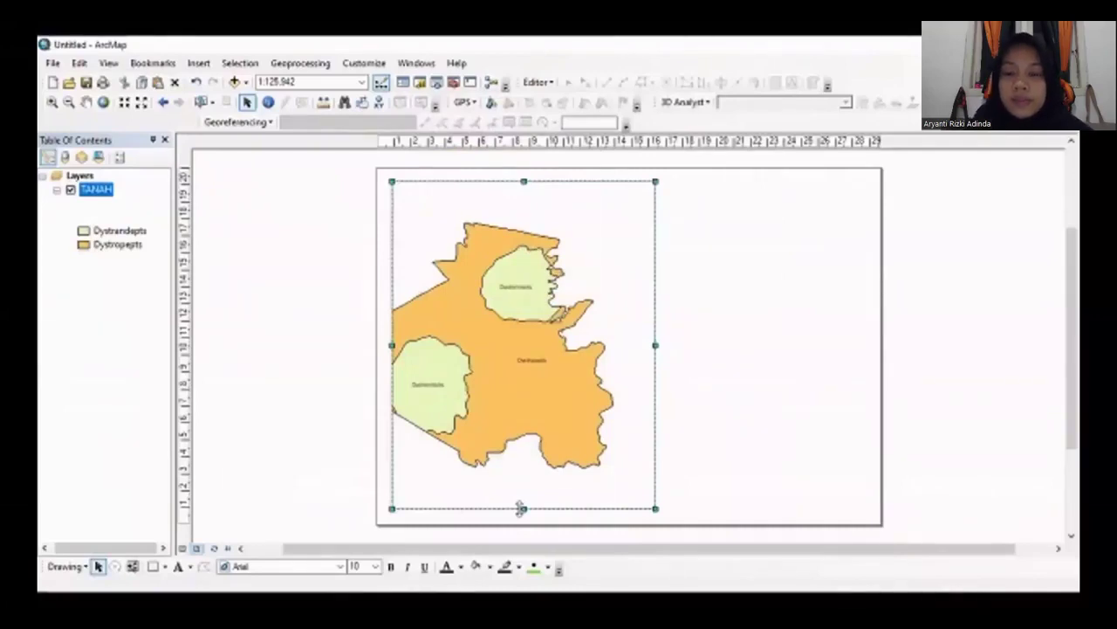
# Pan the soil map toward the upper right within its data frame and widen the frame to fit the whole map
pyautogui.click(86, 103)
pyautogui.moveTo(470, 380); pyautogui.dragTo(513, 368)
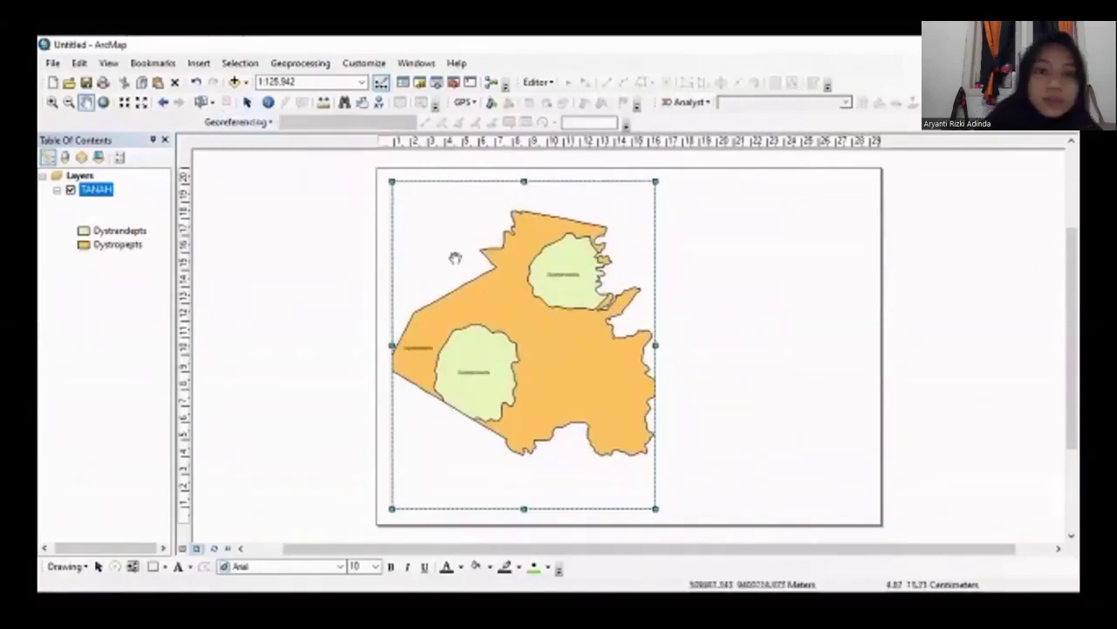
pyautogui.click(248, 103)
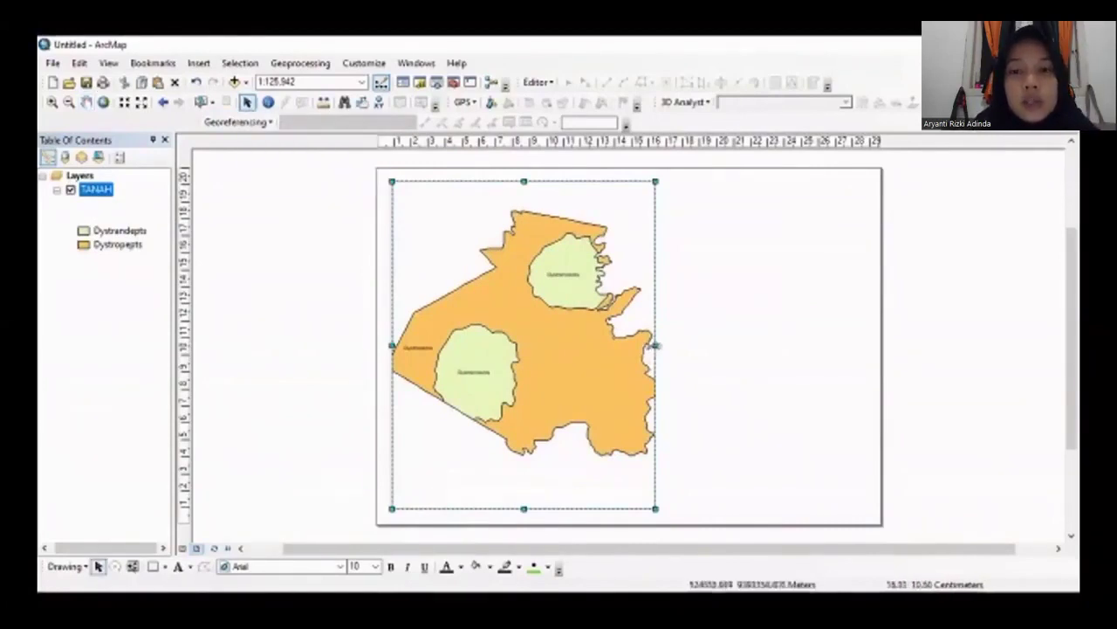
pyautogui.moveTo(653, 347); pyautogui.dragTo(683, 358)
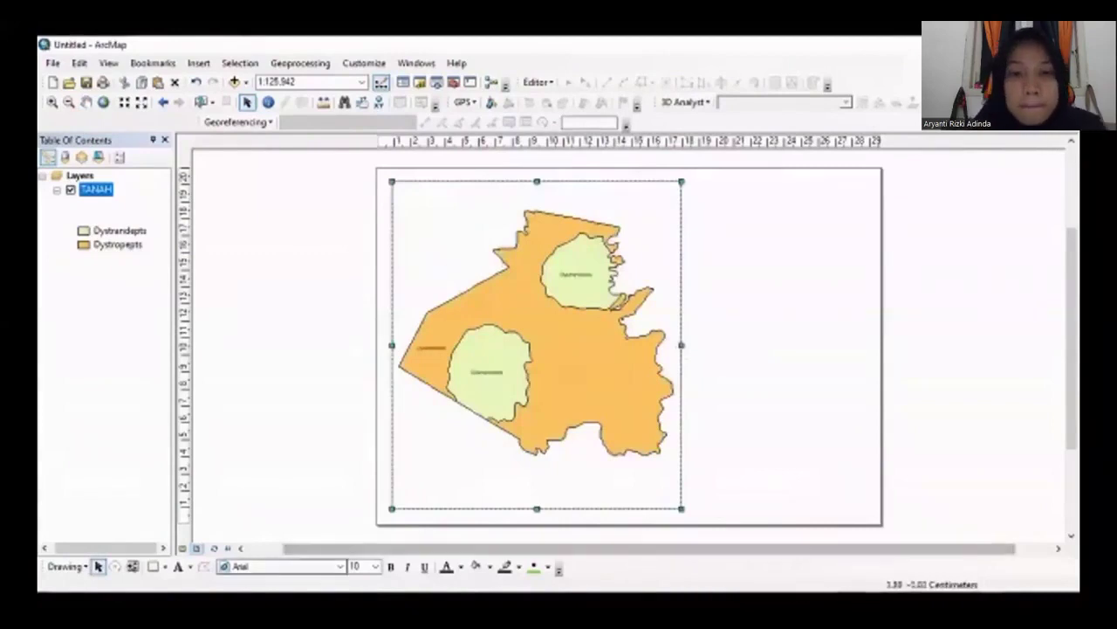
# Draw a border rectangle just inside the page edges with no fill color and a black outline
pyautogui.click(154, 566)
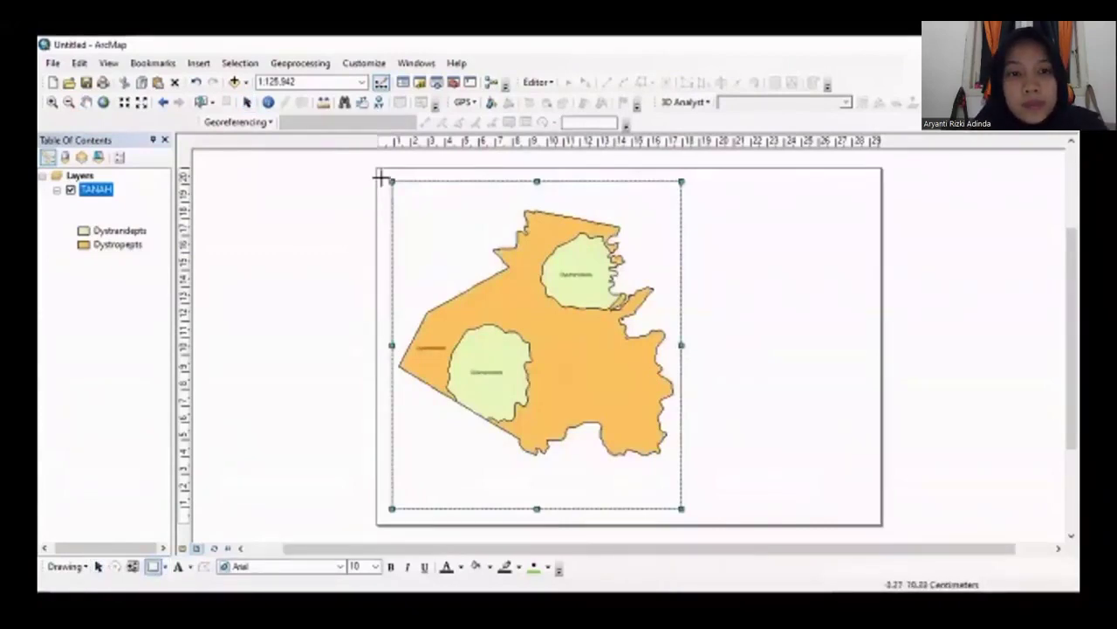
pyautogui.moveTo(381, 172)
pyautogui.mouseDown()
pyautogui.moveTo(765, 289)
pyautogui.moveTo(865, 459)
pyautogui.moveTo(876, 519)
pyautogui.mouseUp()
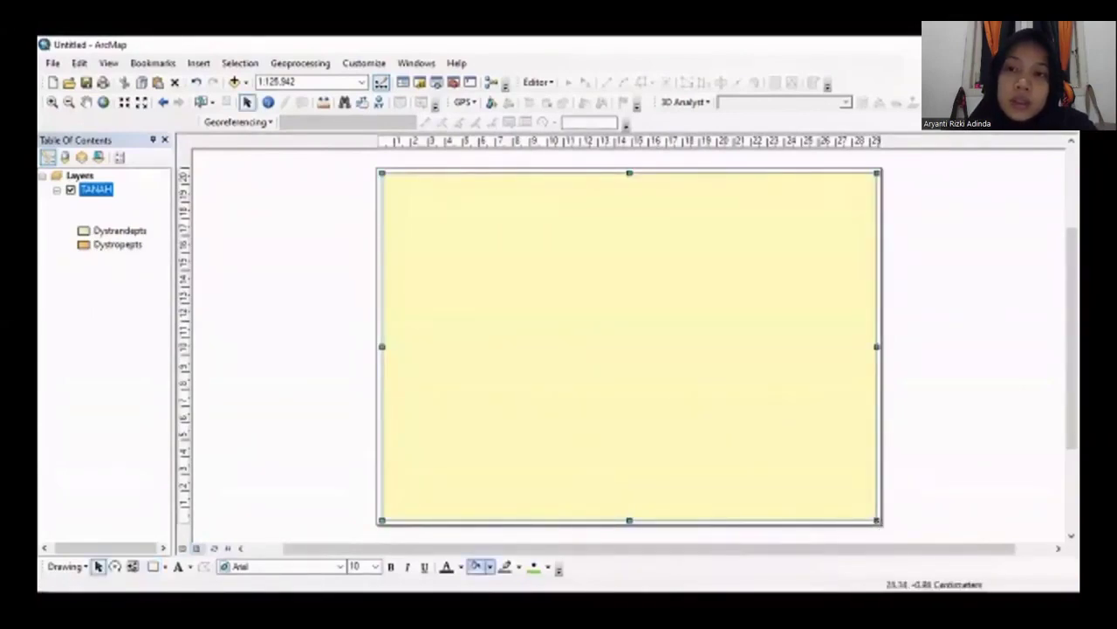
pyautogui.click(490, 567)
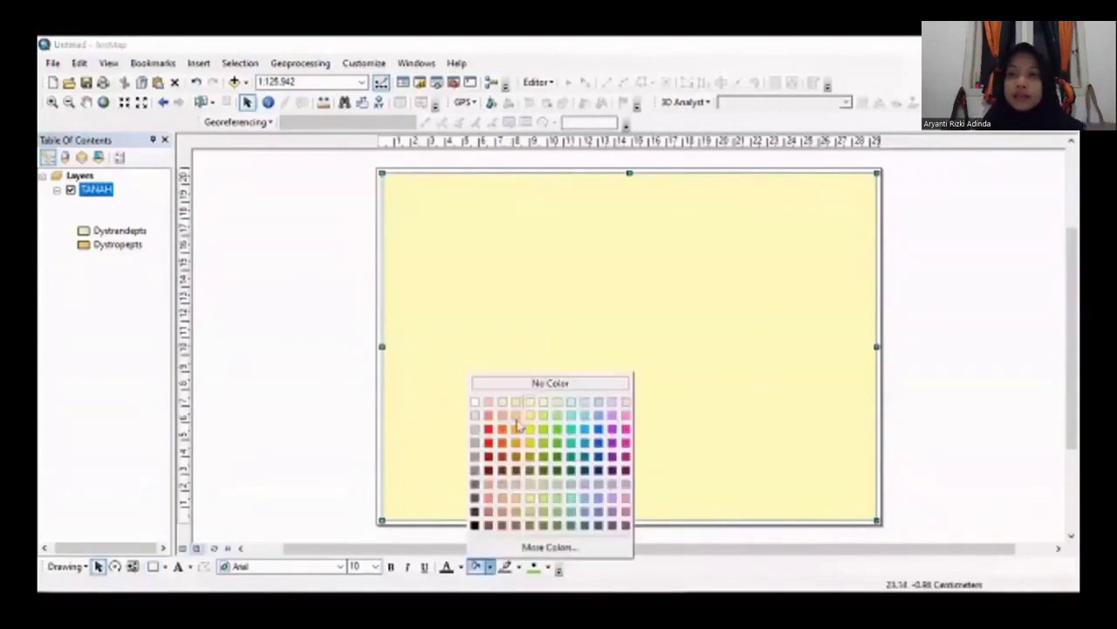
pyautogui.click(556, 385)
pyautogui.click(518, 567)
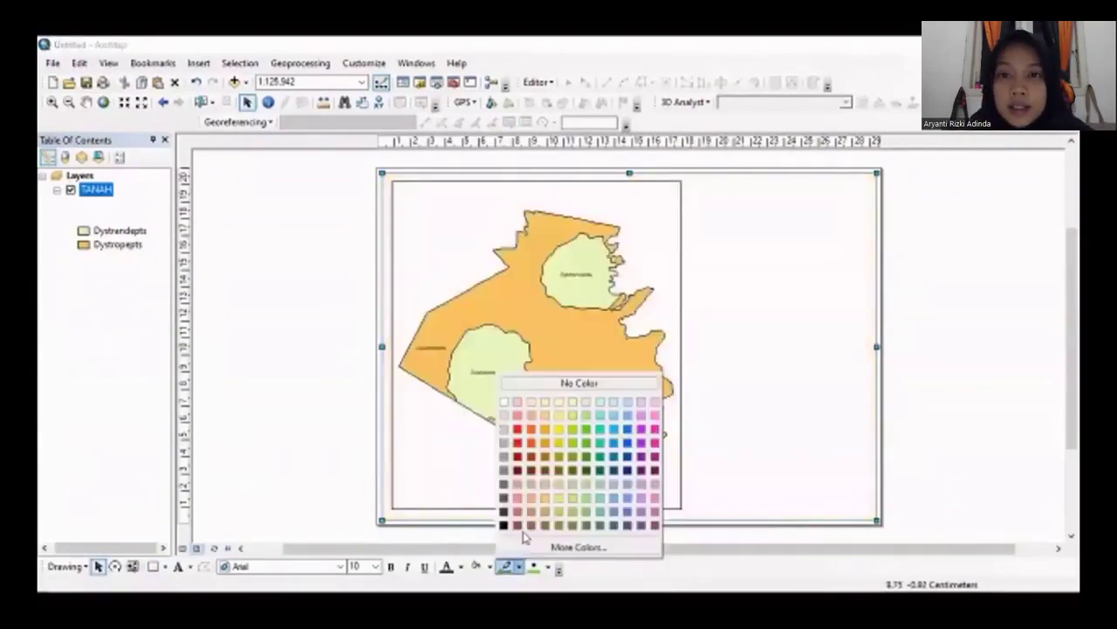
pyautogui.click(504, 525)
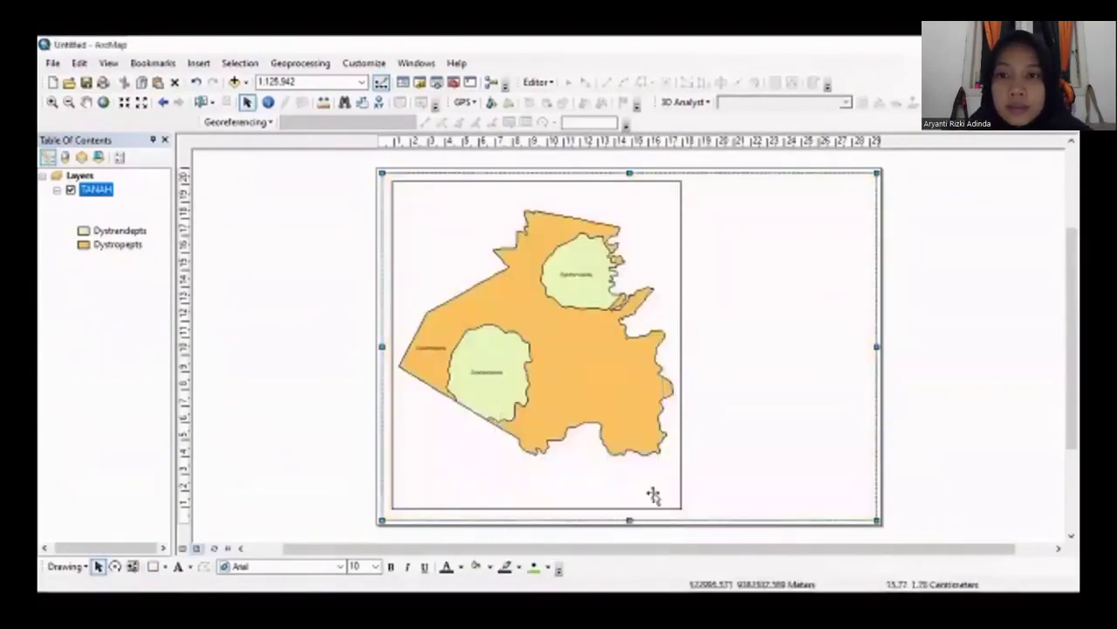
pyautogui.click(989, 411)
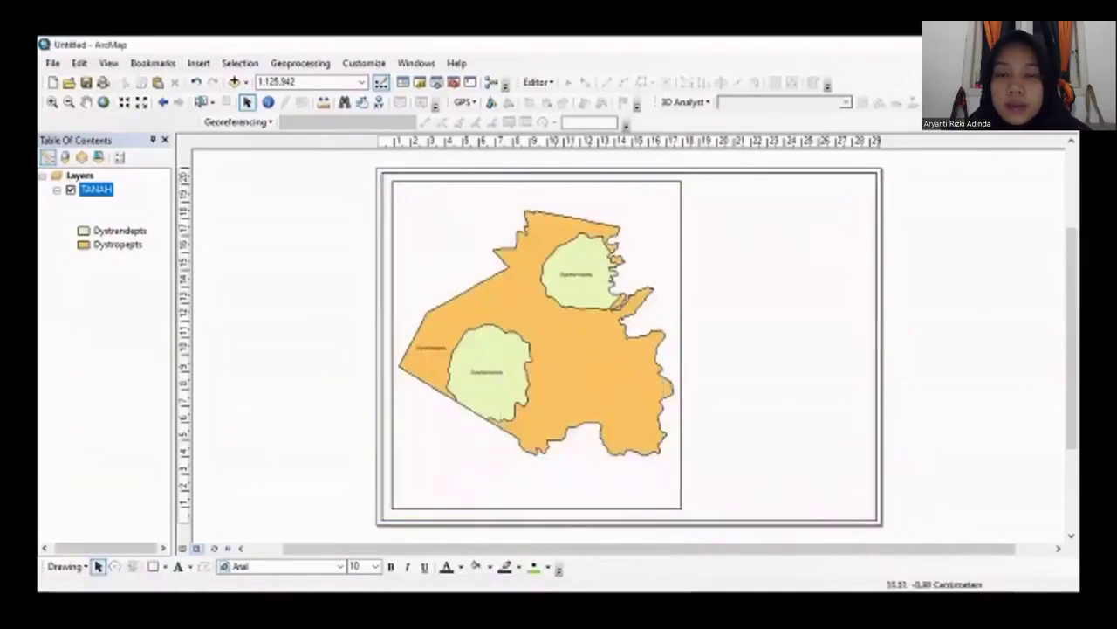
# Draw a rectangle about 9.08 by 19.01 cm beside the data frame, with no fill color and a black outline
pyautogui.click(153, 566)
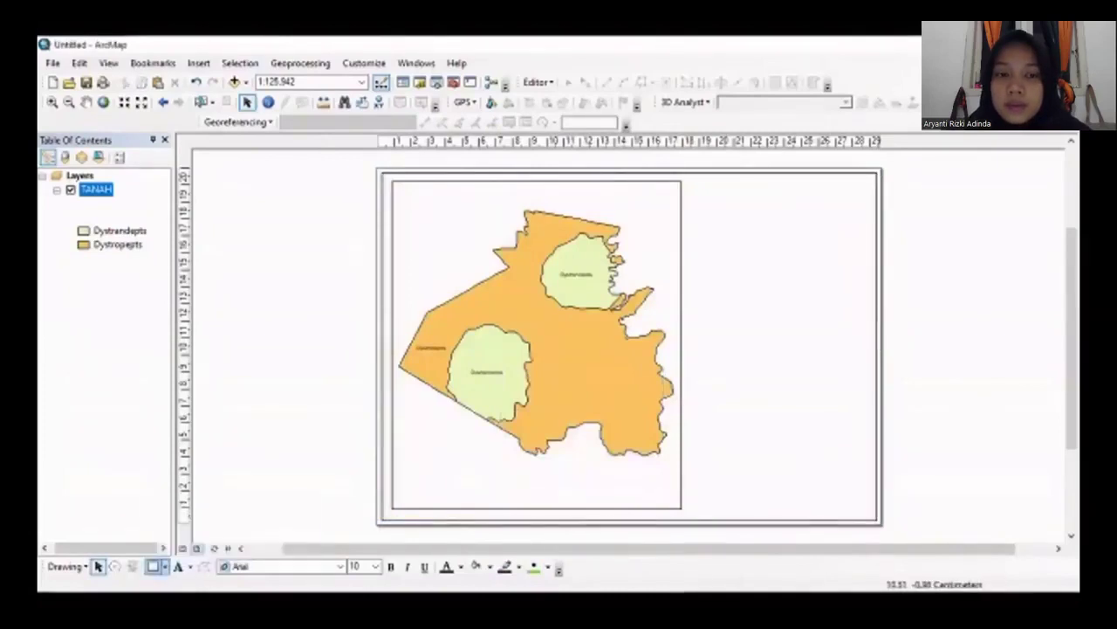
pyautogui.moveTo(715, 185); pyautogui.dragTo(869, 507)
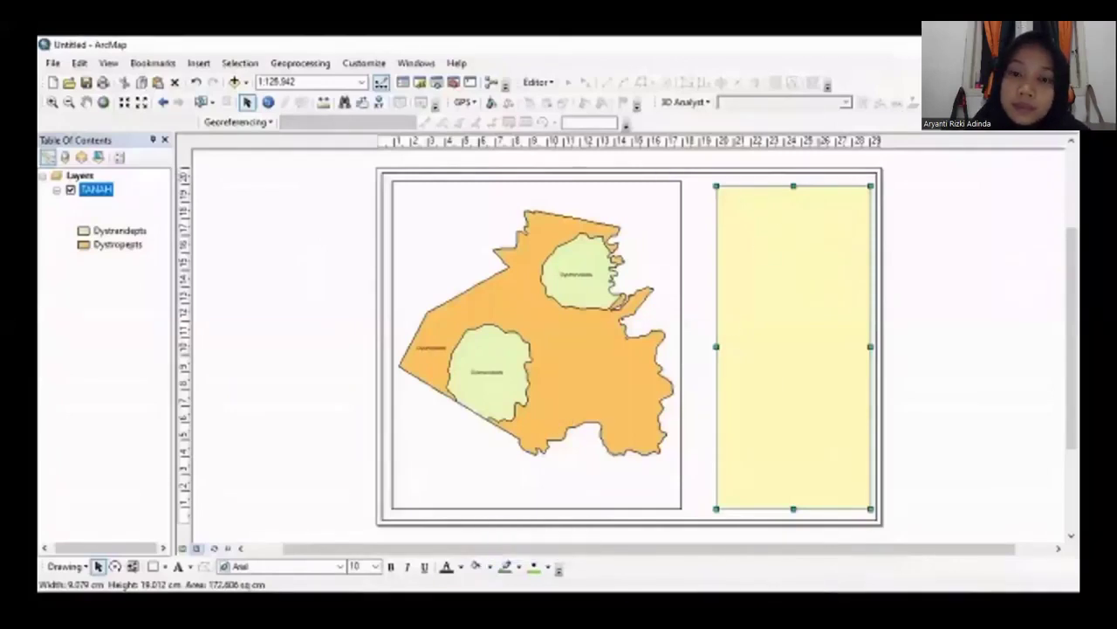
pyautogui.click(490, 566)
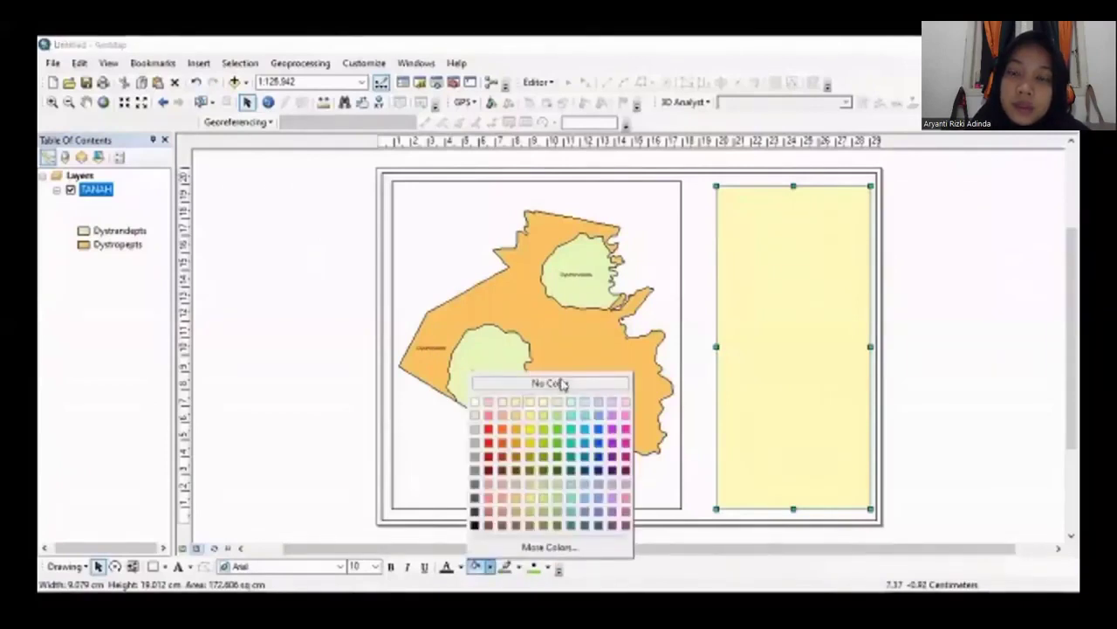
pyautogui.click(563, 385)
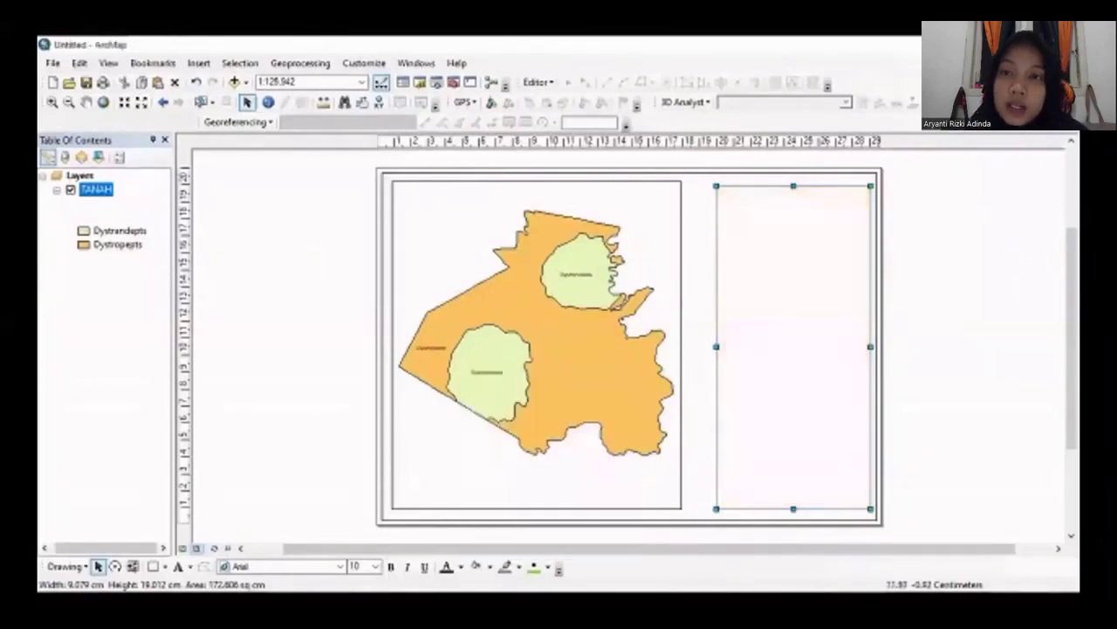
pyautogui.click(519, 566)
pyautogui.moveTo(786, 544)
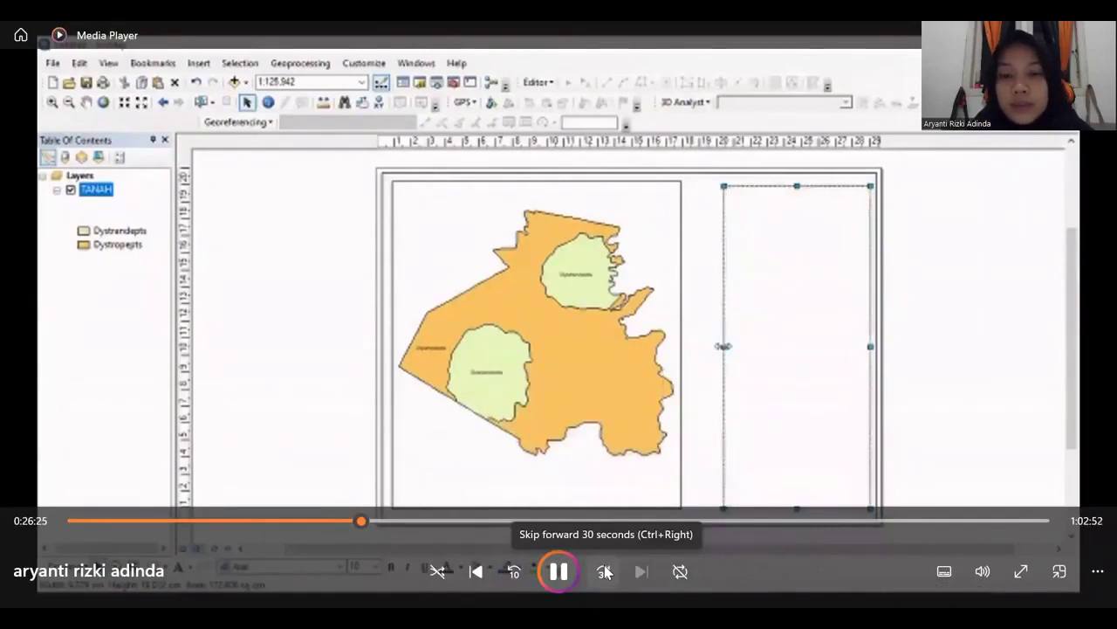
pyautogui.click(607, 572)
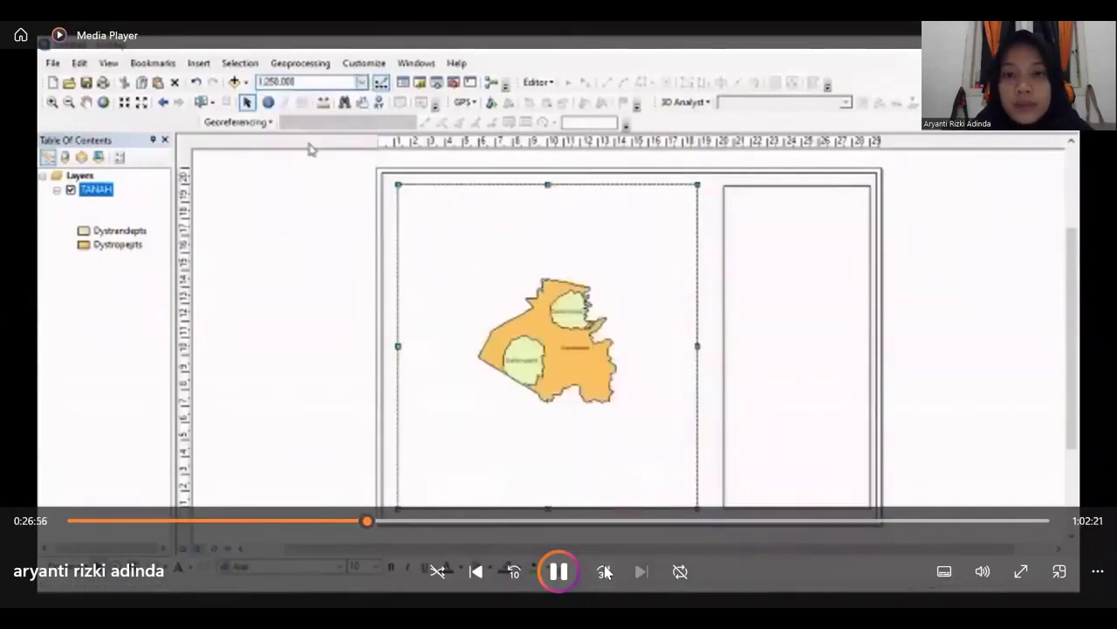
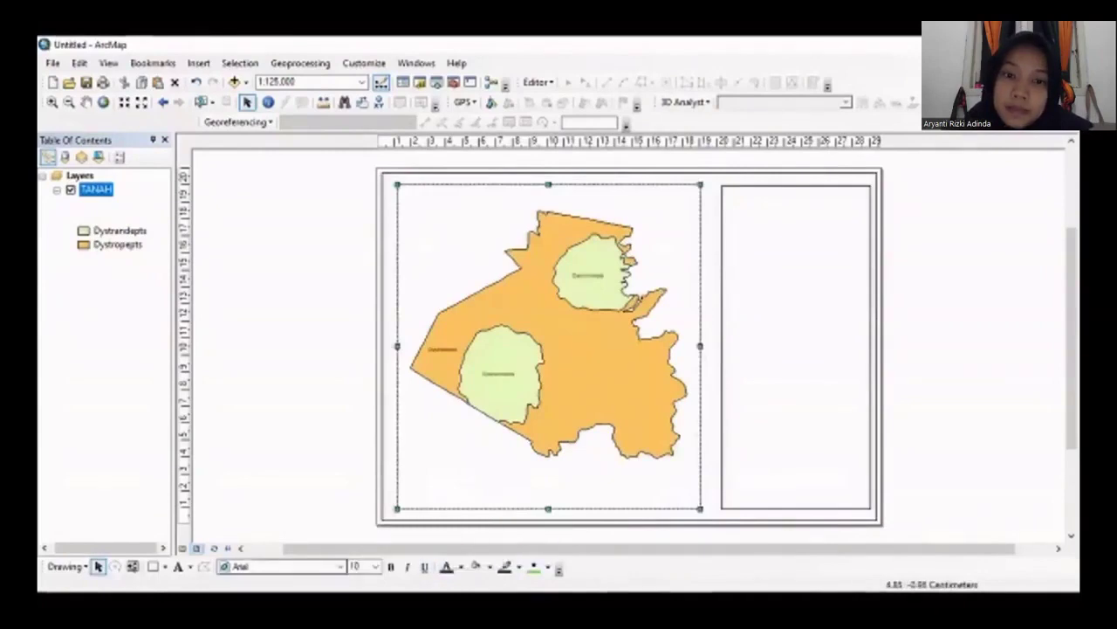
# Place a title text at the upper part of the side box and set its wording to PETA TANAH
pyautogui.click(768, 201)
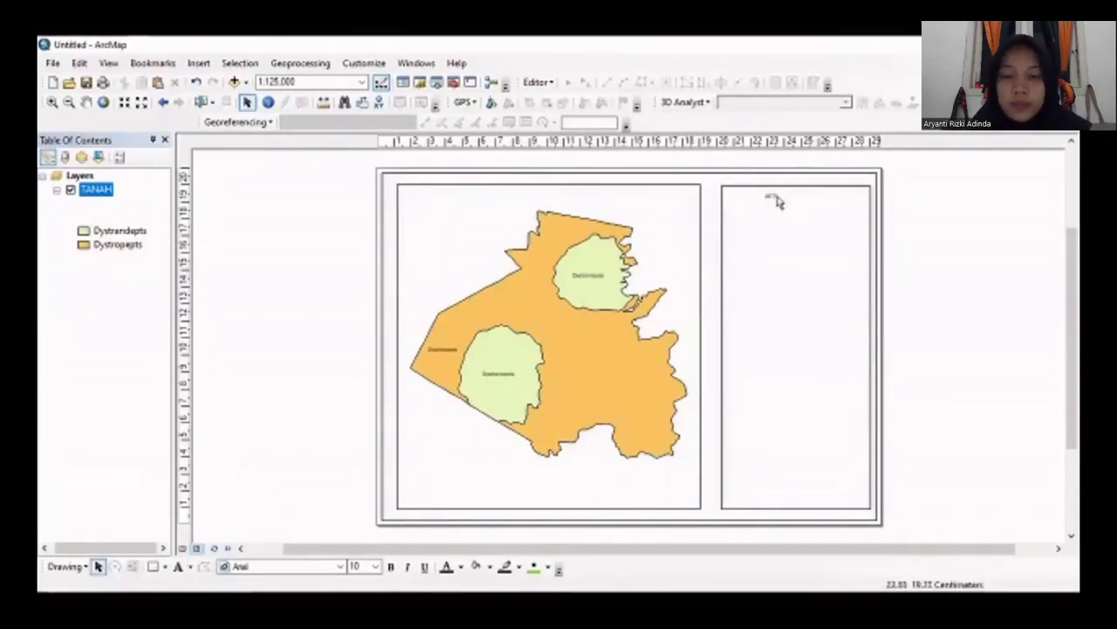
pyautogui.rightClick(774, 198)
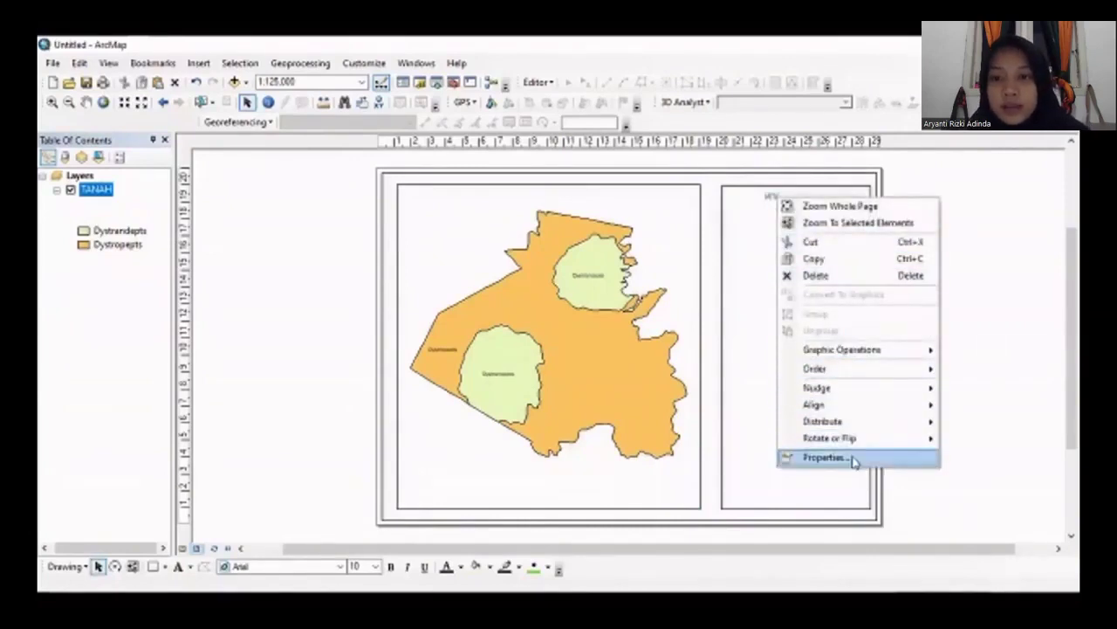
pyautogui.click(825, 457)
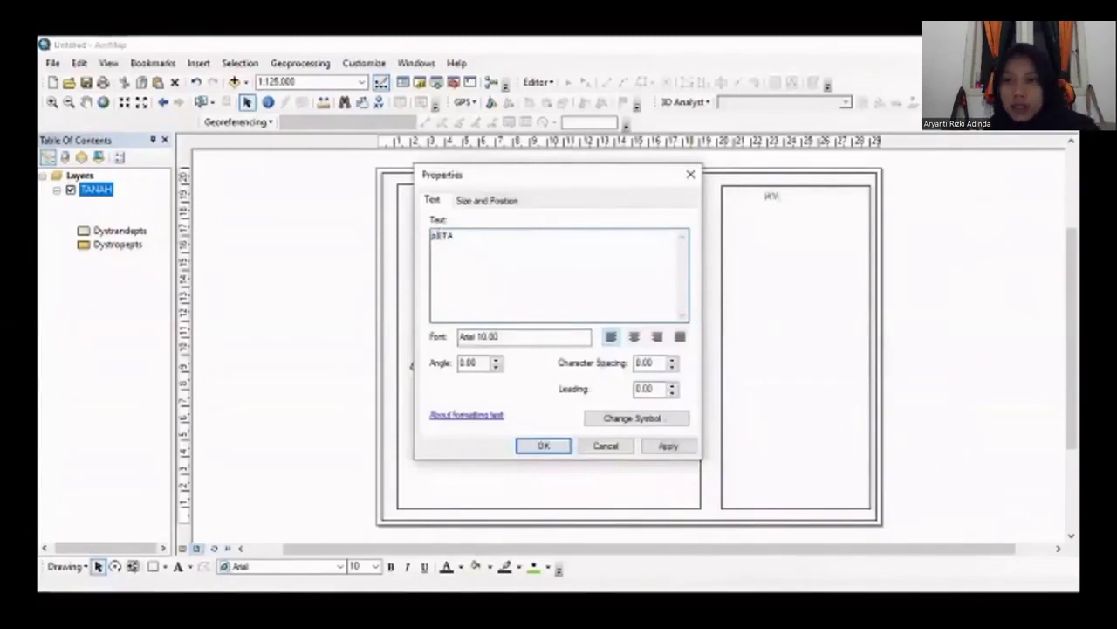
pyautogui.write('P')
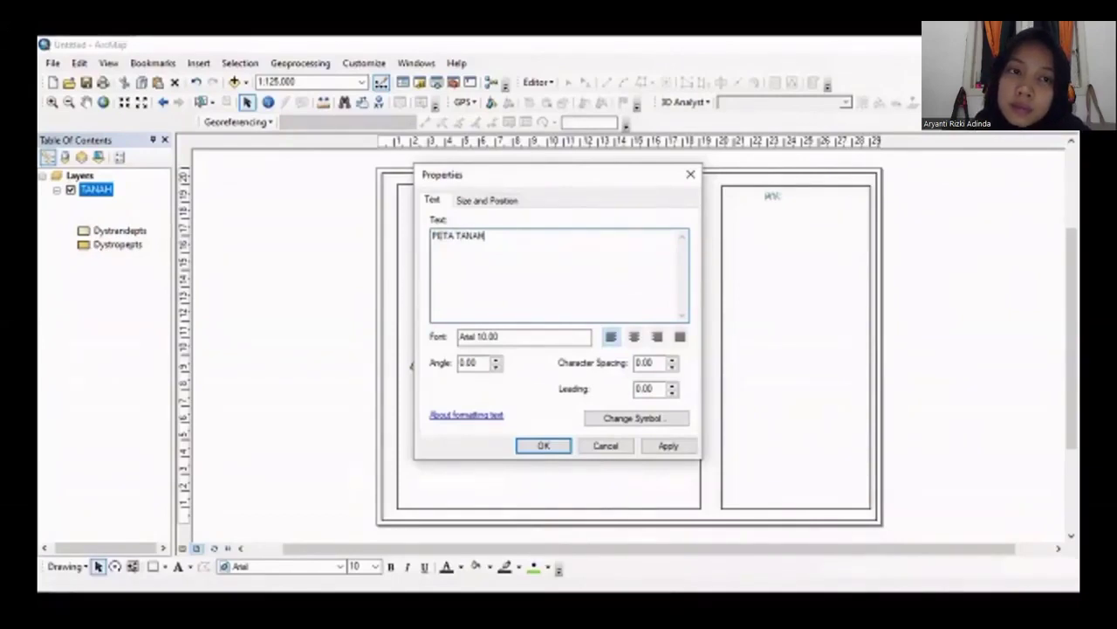
pyautogui.moveTo(949, 170)
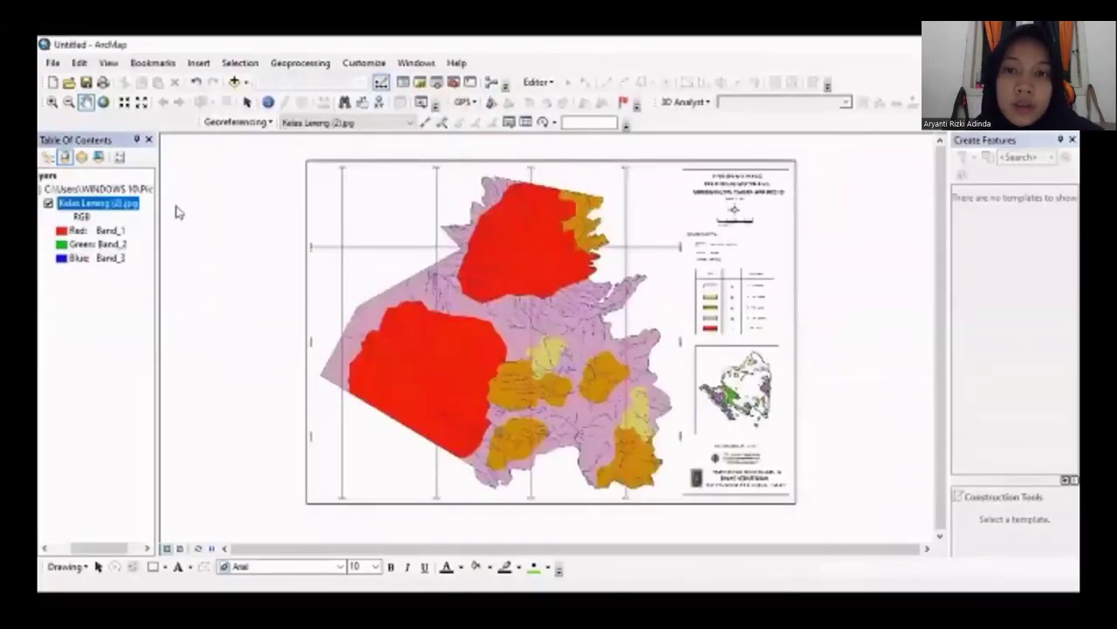
# Set the data frame's coordinate system to the projected system WGS 1984 UTM Zone 48S
pyautogui.click(109, 64)
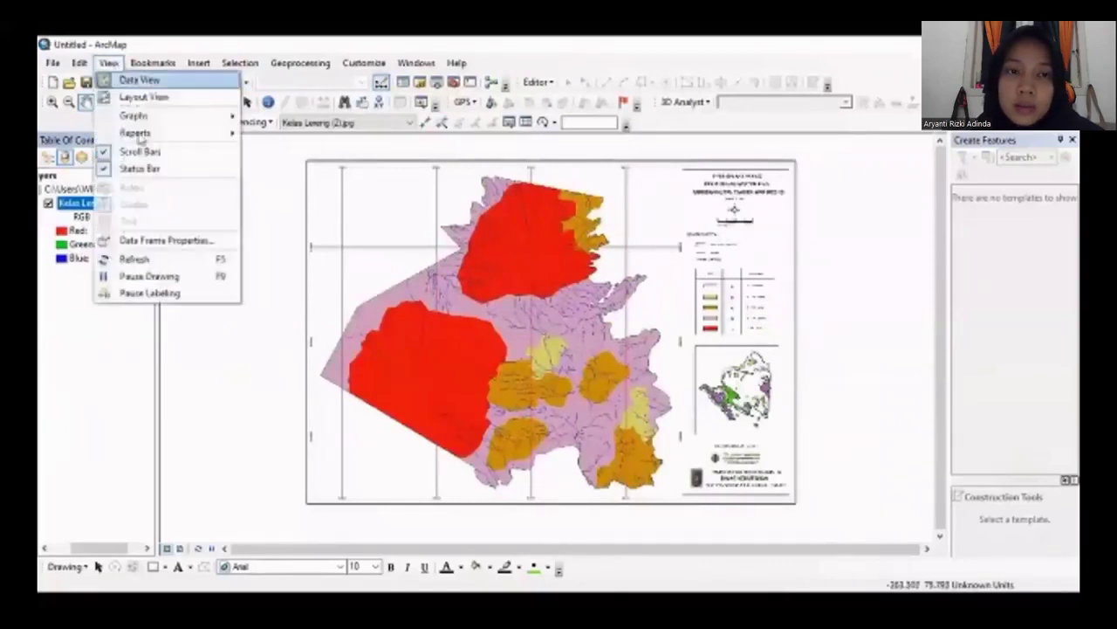
pyautogui.click(172, 241)
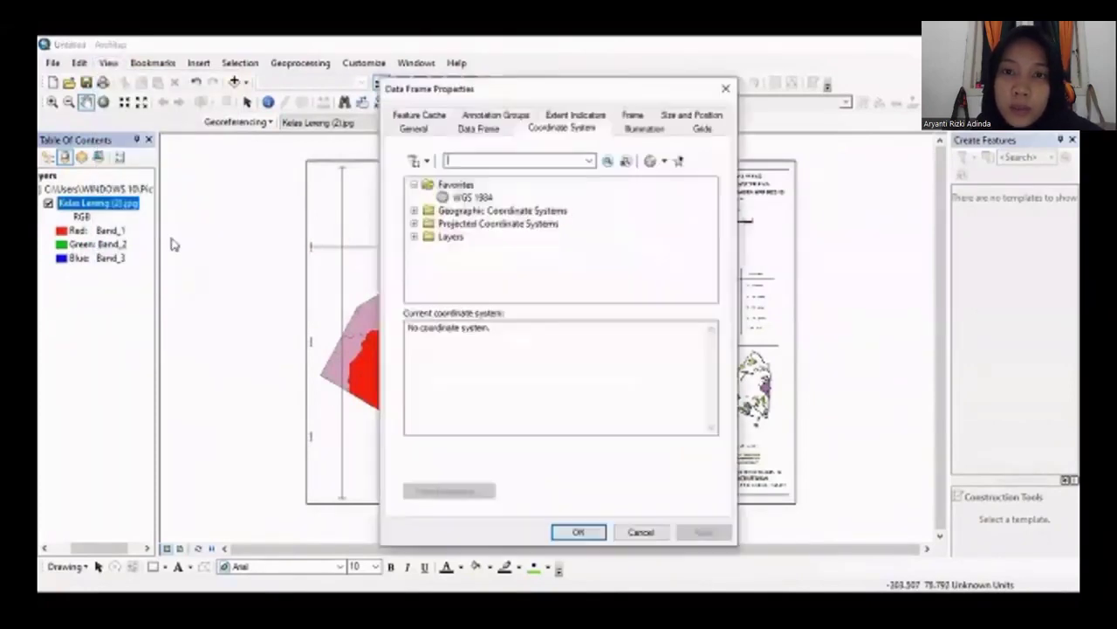
pyautogui.click(529, 224)
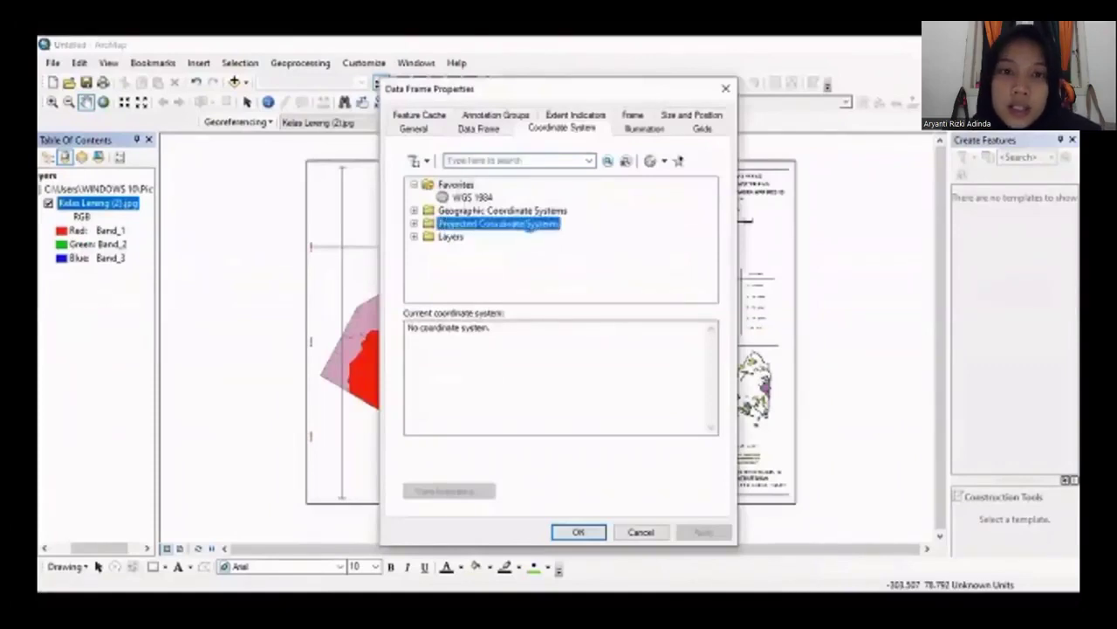
pyautogui.doubleClick(529, 225)
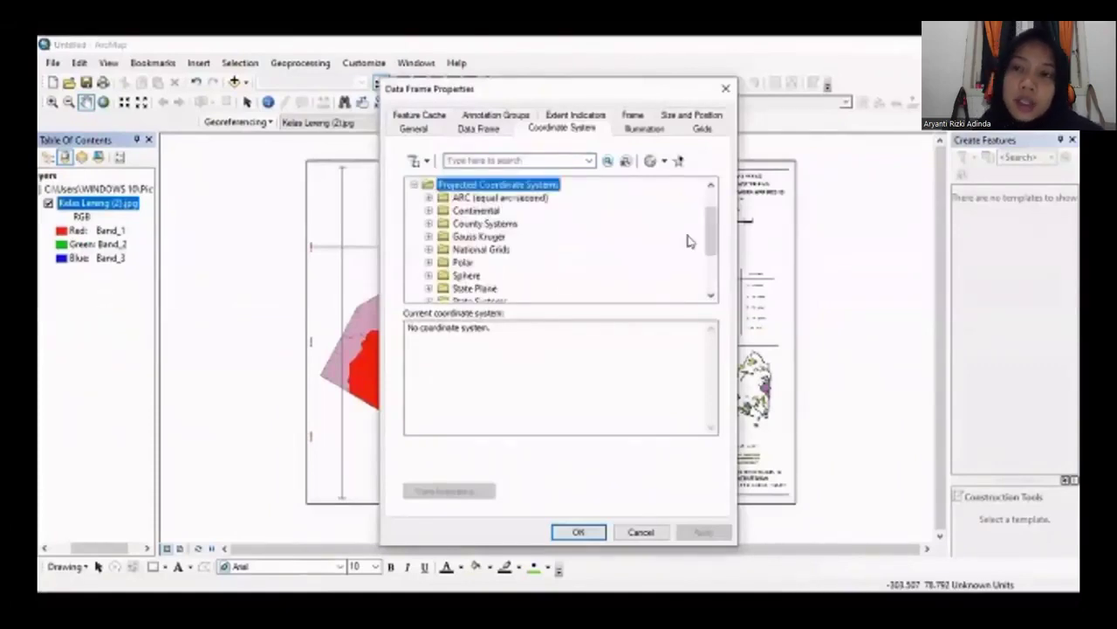
pyautogui.moveTo(713, 234); pyautogui.dragTo(712, 267)
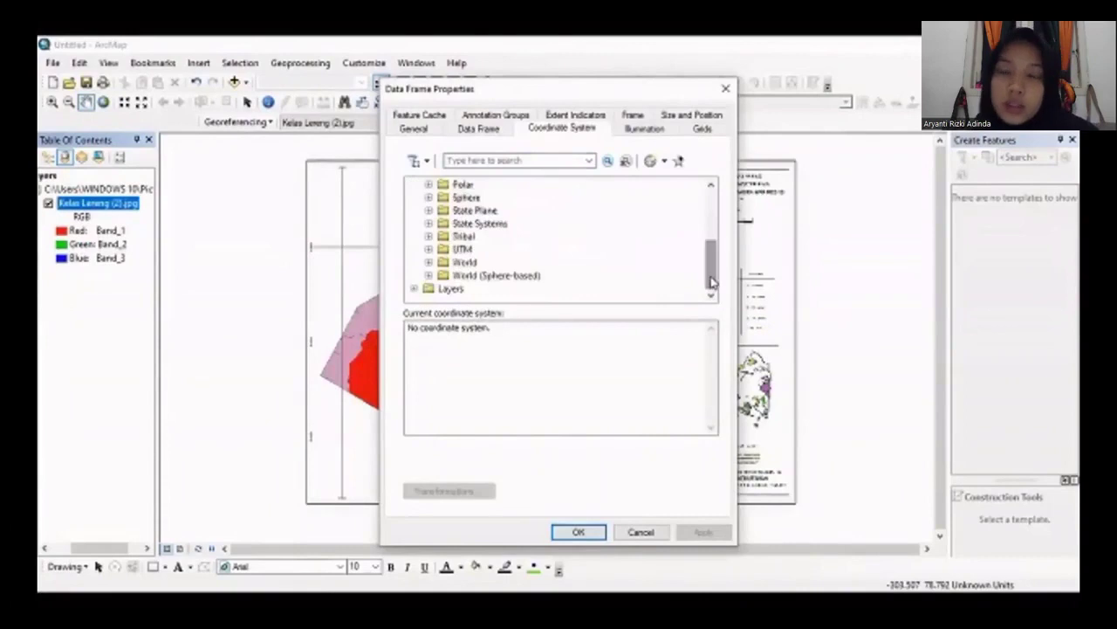
pyautogui.doubleClick(463, 251)
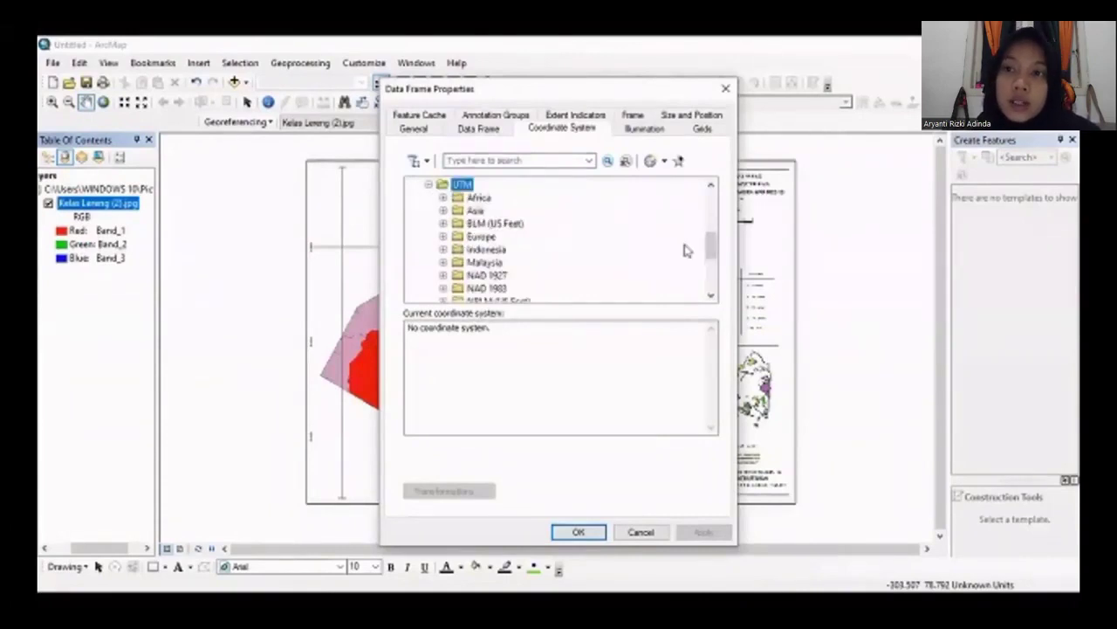
pyautogui.moveTo(712, 251); pyautogui.dragTo(713, 281)
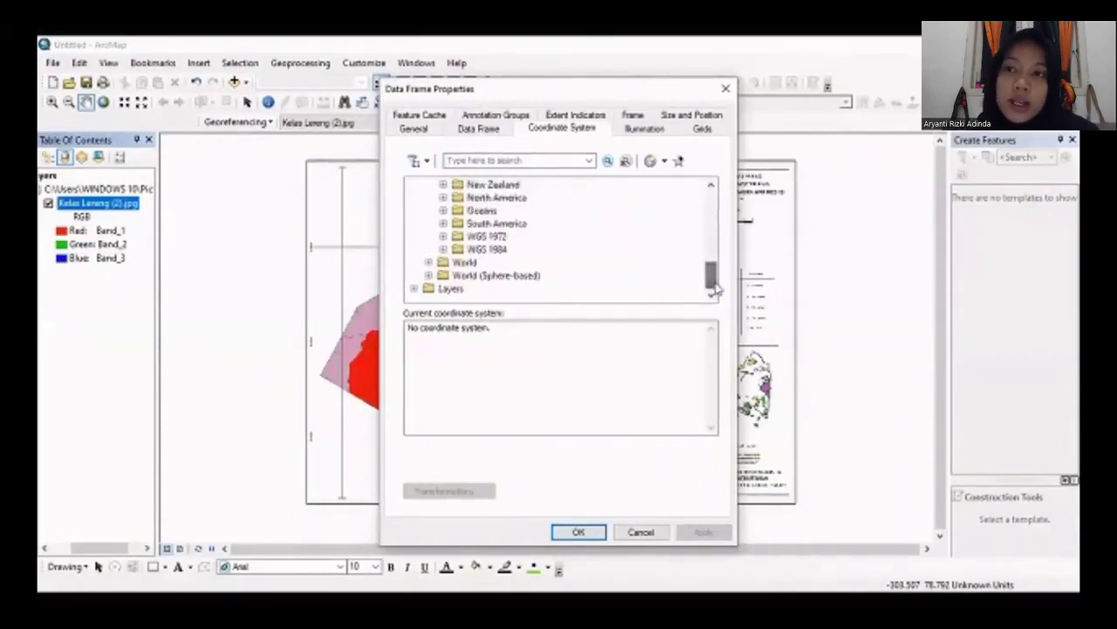
pyautogui.doubleClick(489, 250)
pyautogui.doubleClick(513, 276)
pyautogui.moveTo(715, 229); pyautogui.dragTo(717, 274)
pyautogui.click(576, 288)
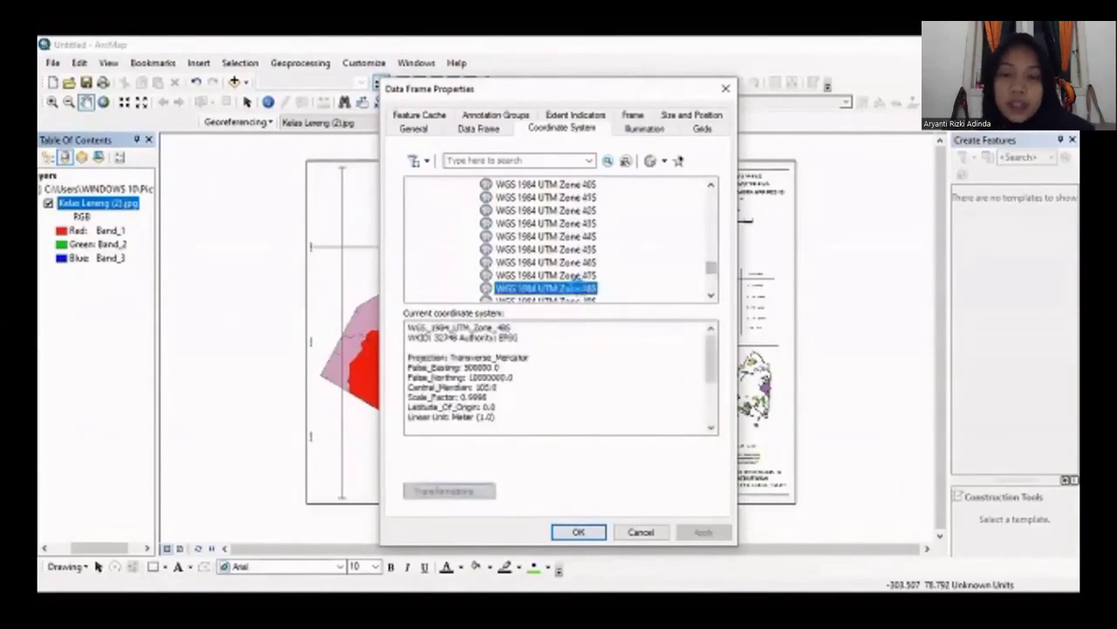
pyautogui.doubleClick(576, 287)
pyautogui.click(548, 510)
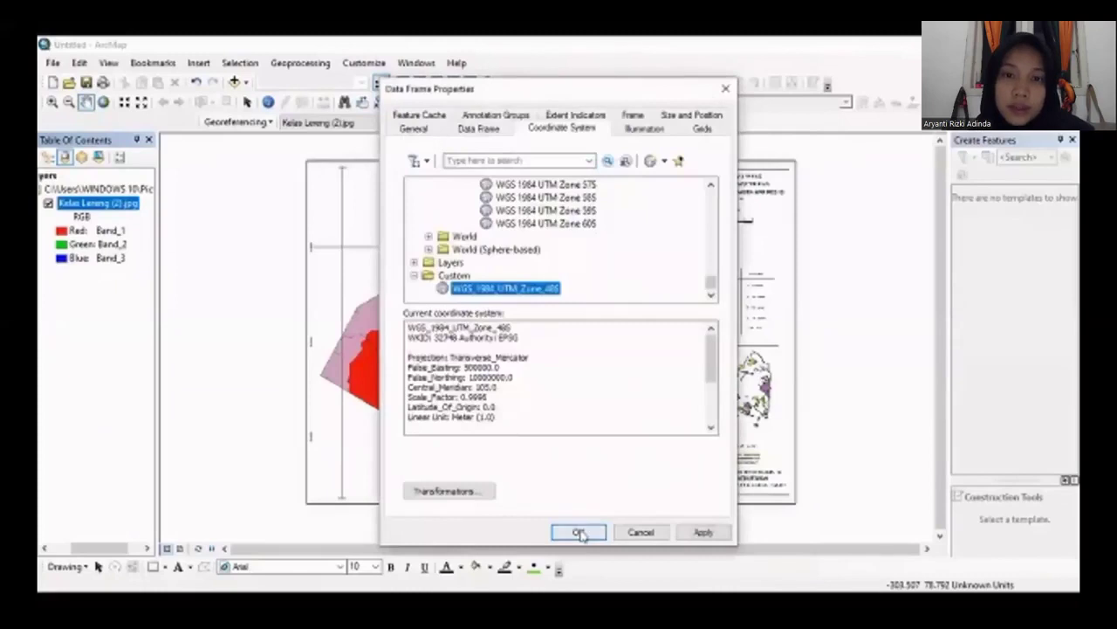
pyautogui.click(578, 532)
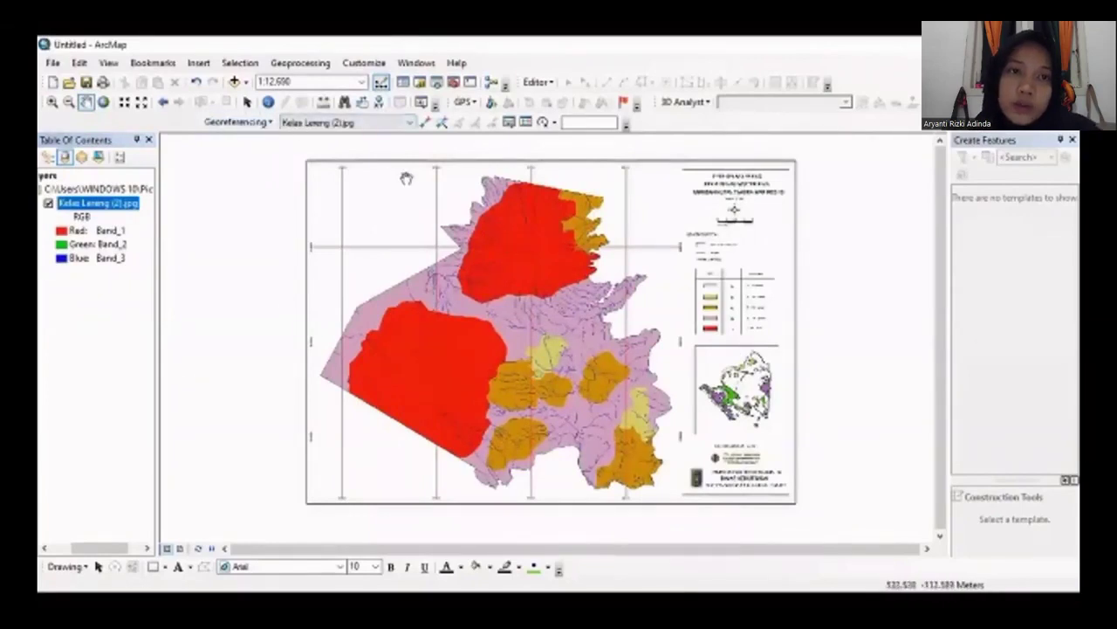
# Add the first georeferencing control point at the upper-left grid intersection of the Kelas Lereng (2).jpg map
pyautogui.click(53, 103)
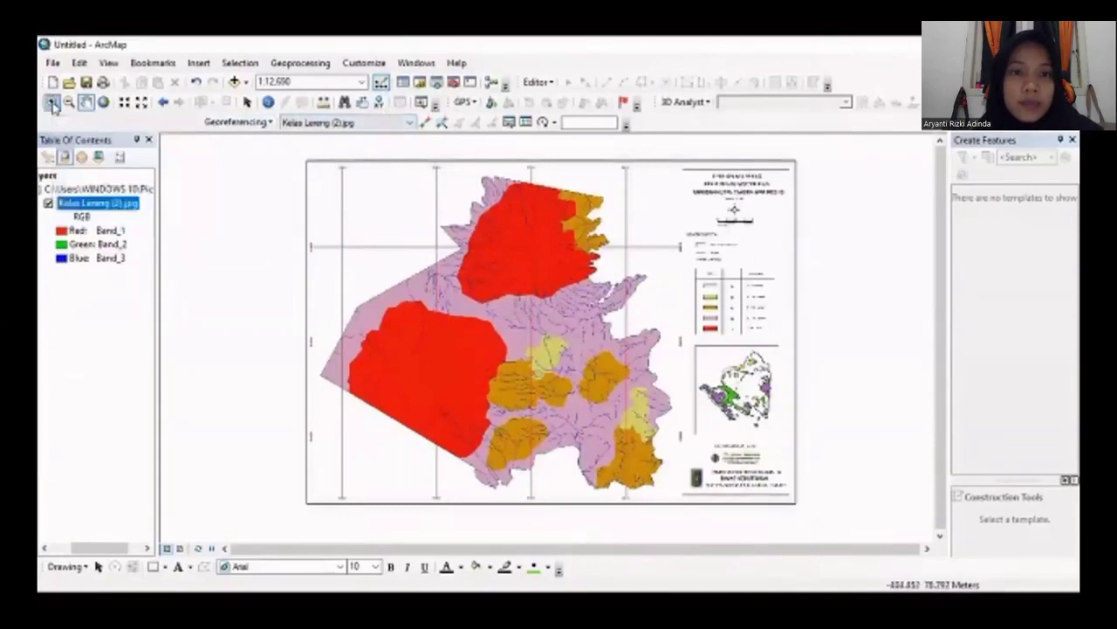
pyautogui.moveTo(335, 239); pyautogui.dragTo(352, 255)
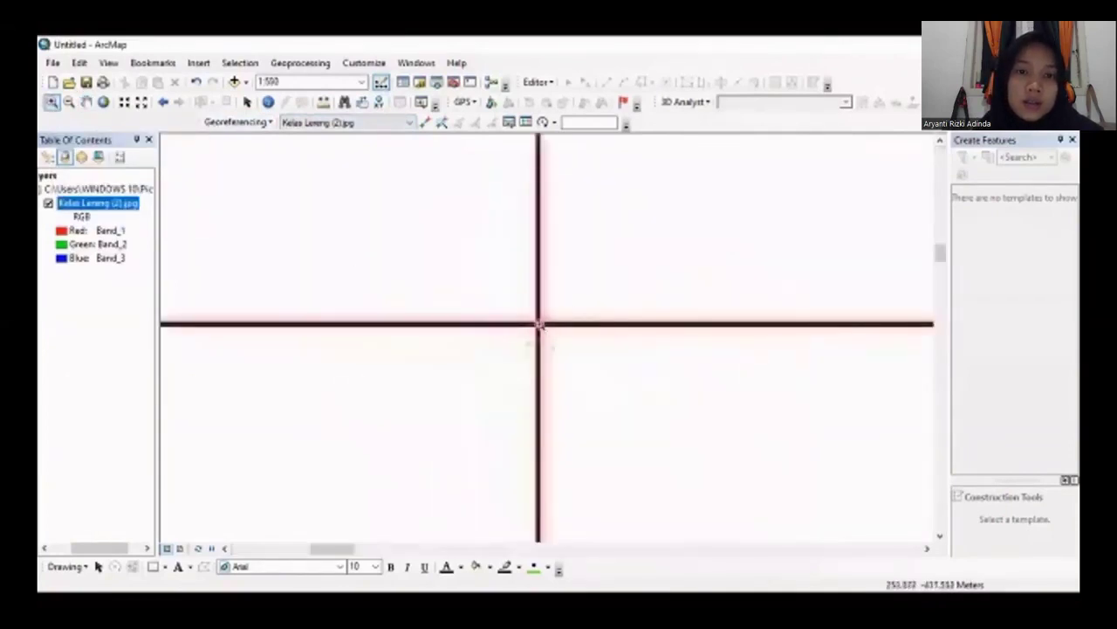
pyautogui.moveTo(530, 313); pyautogui.dragTo(546, 331)
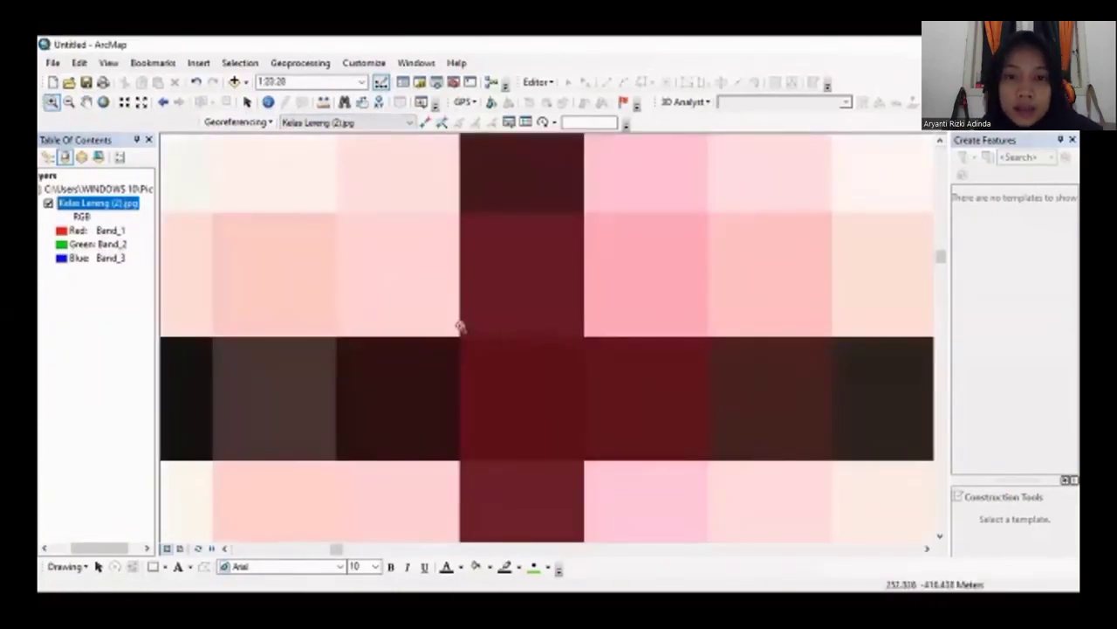
pyautogui.moveTo(453, 328); pyautogui.dragTo(591, 461)
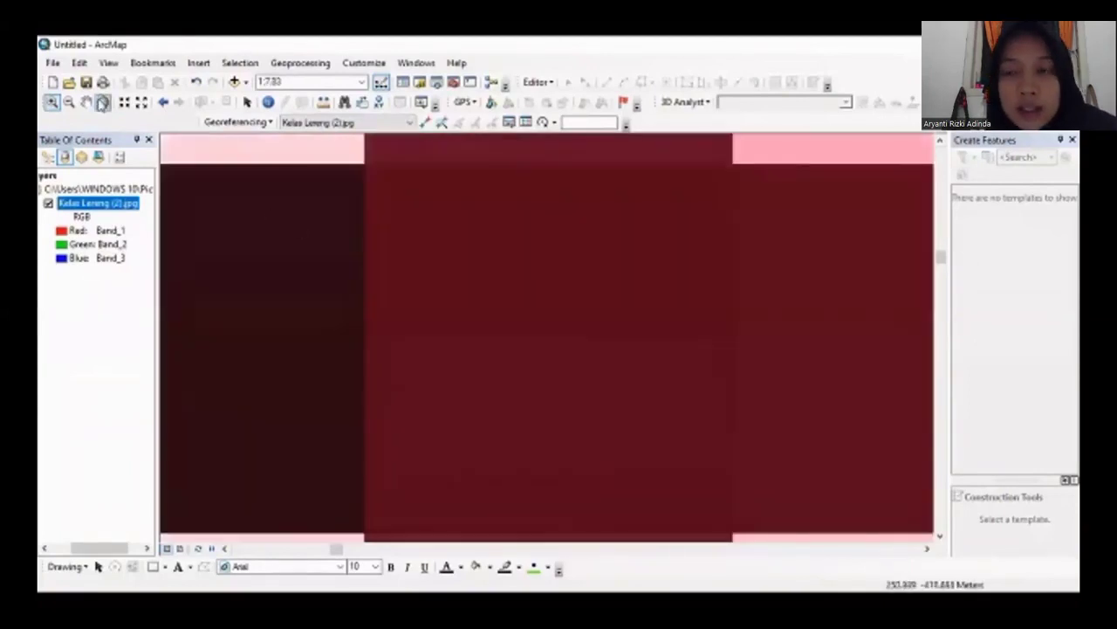
pyautogui.click(85, 102)
pyautogui.moveTo(559, 369); pyautogui.dragTo(546, 347)
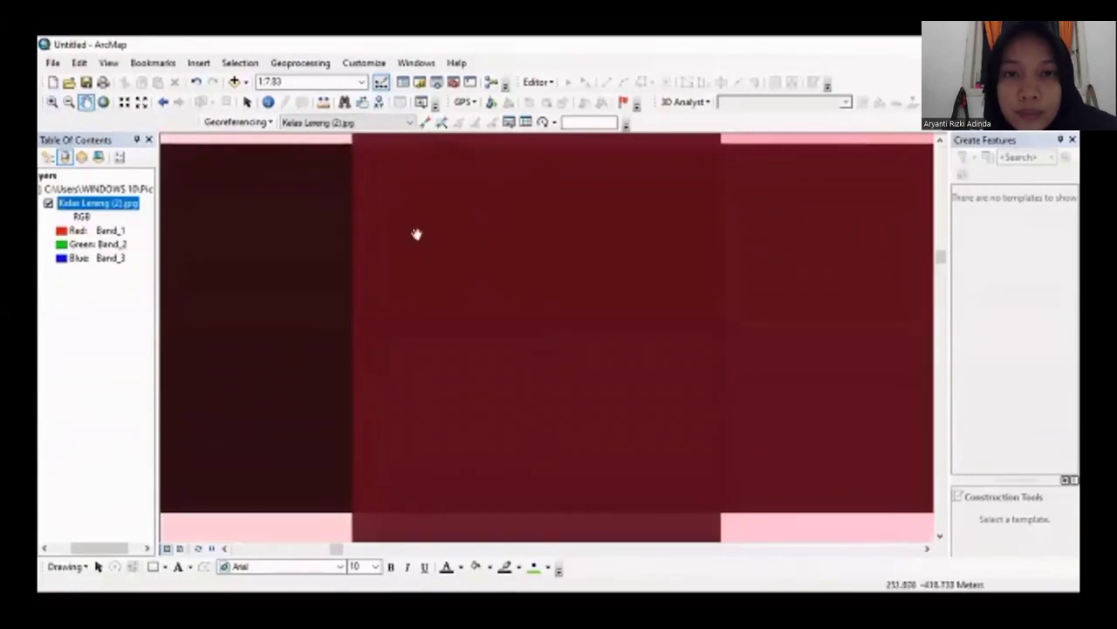
pyautogui.click(425, 122)
pyautogui.click(524, 317)
# Enter the X and Y map coordinates of the first control point
pyautogui.rightClick(524, 317)
pyautogui.click(559, 322)
pyautogui.write('109420')
pyautogui.doubleClick(559, 322)
pyautogui.write('0.0')
pyautogui.moveTo(524, 323); pyautogui.dragTo(481, 322)
pyautogui.press('Return')
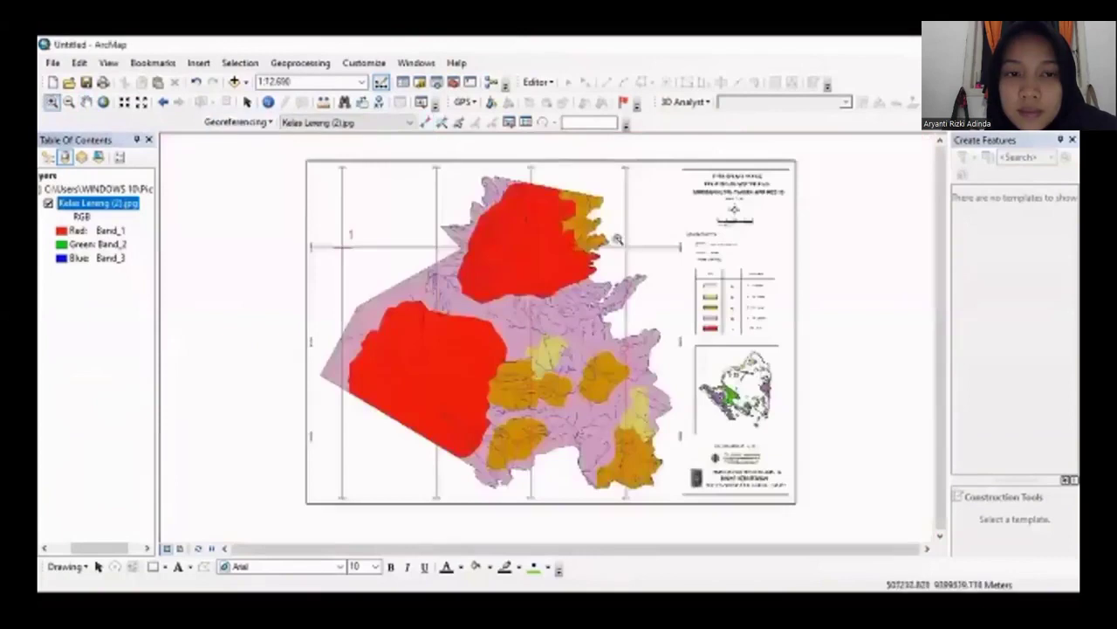
# Add a second control point at the upper-right grid intersection of the map and enter its X and Y coordinates
pyautogui.scroll(5, 531, 336)
pyautogui.click(531, 336)
pyautogui.rightClick(531, 336)
pyautogui.click(566, 342)
pyautogui.write('109430')
pyautogui.press('Tab')
pyautogui.write('-0.01')
pyautogui.press('Return')
# Add a third control point at the lower-right grid intersection with X 522500 and Y 9388500
pyautogui.rightClick(112, 204)
pyautogui.click(167, 285)
pyautogui.scroll(5, 513, 356)
pyautogui.scroll(-5, 514, 357)
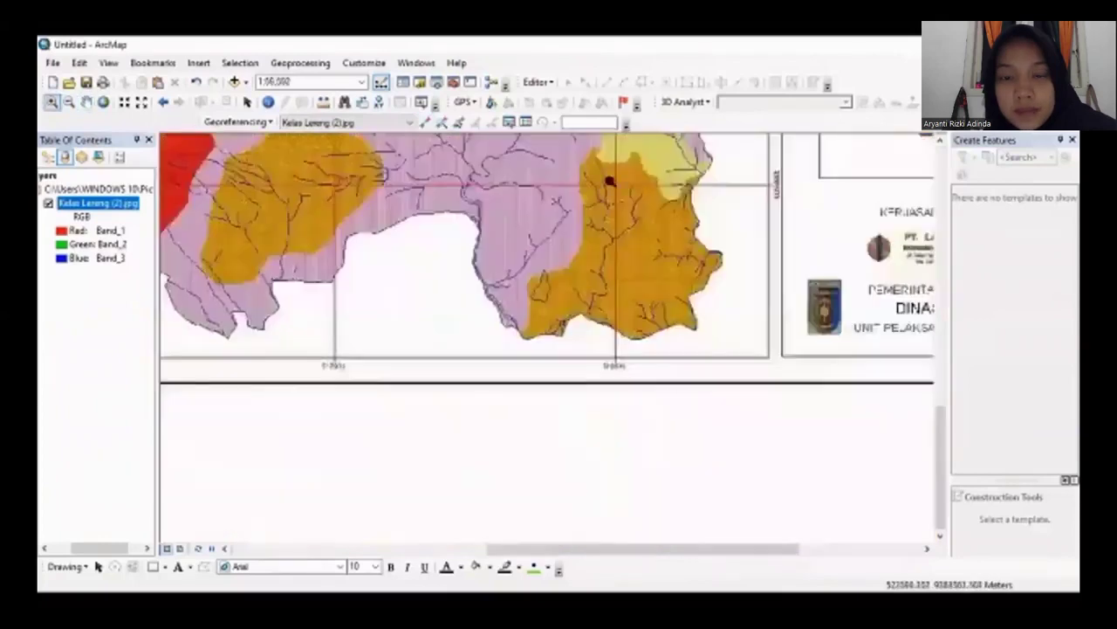
pyautogui.scroll(8, 634, 451)
pyautogui.click(424, 123)
pyautogui.rightClick(539, 318)
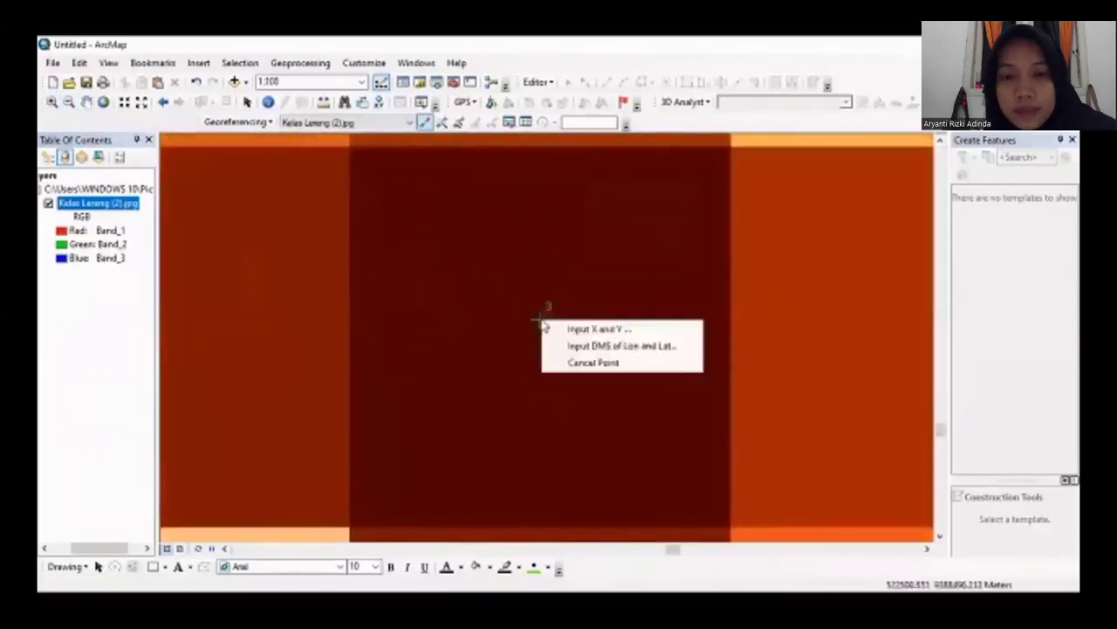
pyautogui.click(560, 326)
pyautogui.write('522500')
pyautogui.press('Tab')
pyautogui.write('9388500')
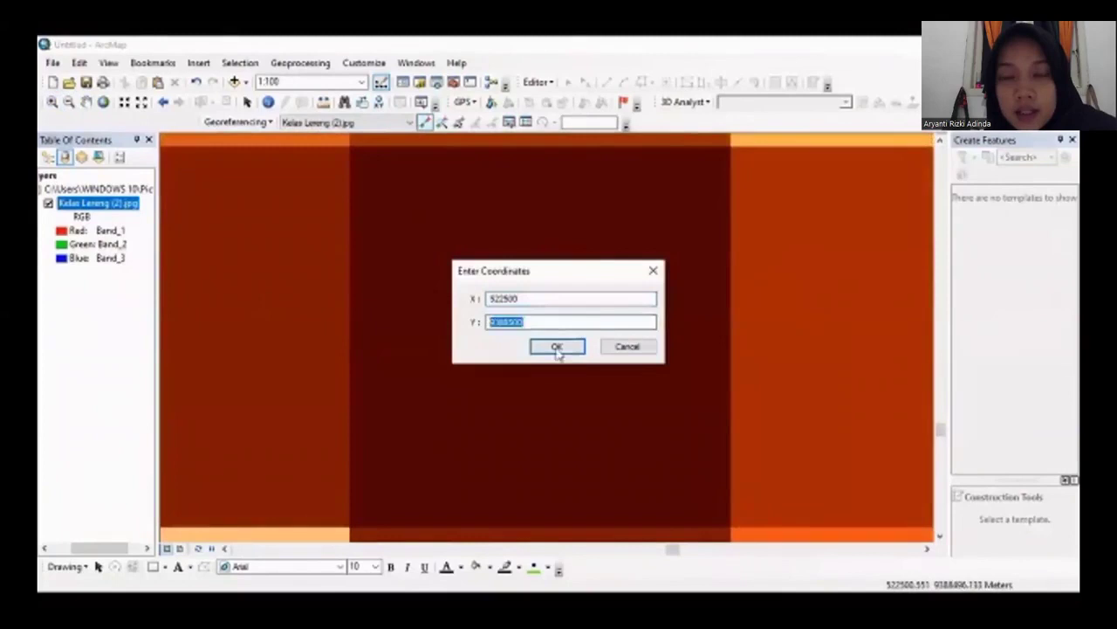
pyautogui.click(557, 346)
# Add a fourth control point in the center of the lower-left grid intersection of the map
pyautogui.rightClick(97, 202)
pyautogui.click(163, 285)
pyautogui.scroll(5, 585, 335)
pyautogui.moveTo(428, 212); pyautogui.dragTo(666, 463)
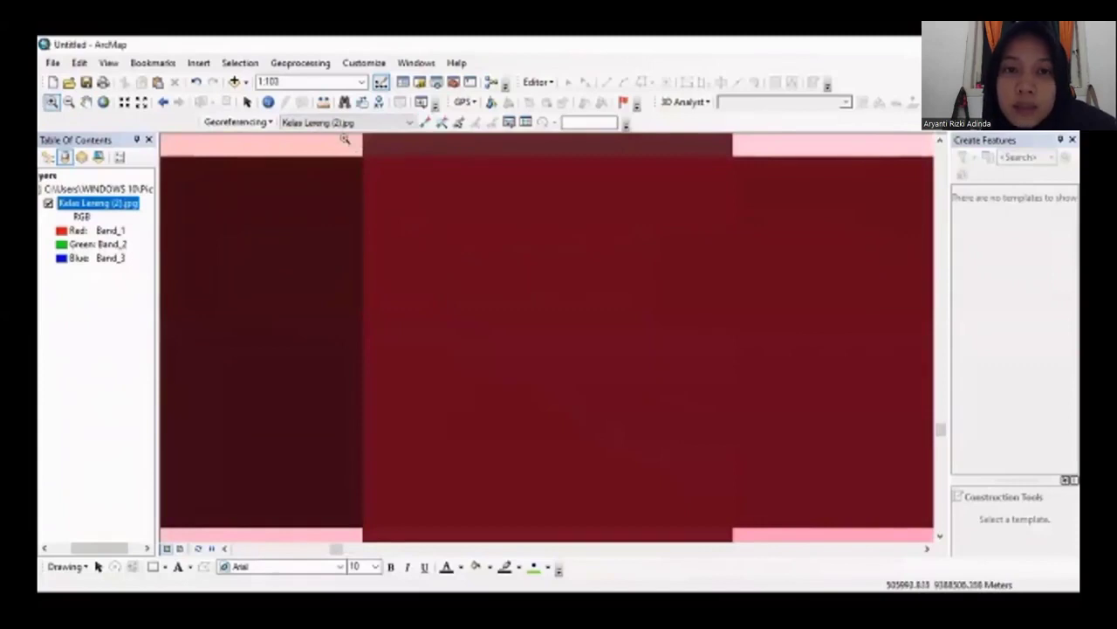
pyautogui.moveTo(346, 142); pyautogui.dragTo(743, 533)
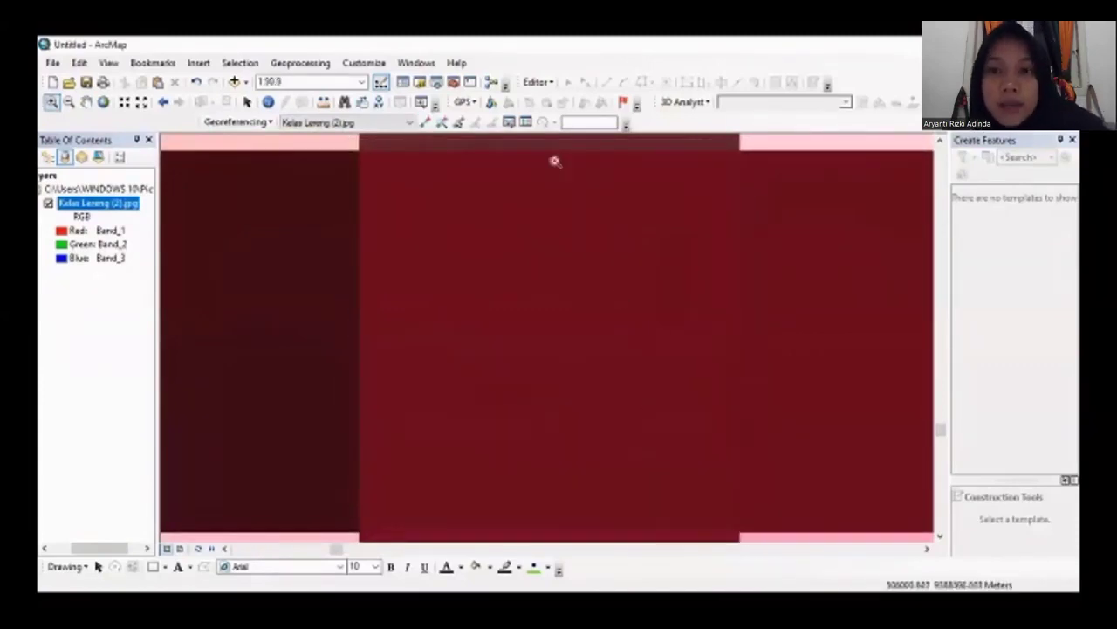
pyautogui.click(425, 121)
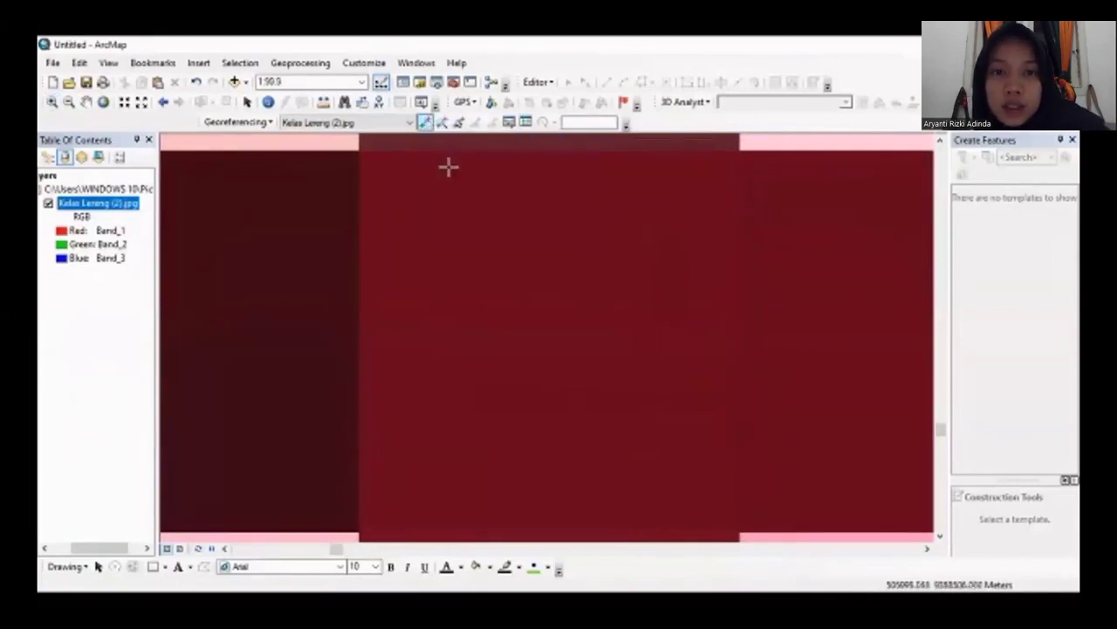
pyautogui.click(545, 331)
# Set the fourth control point's coordinates to X 506000 and Y 9388500
pyautogui.rightClick(545, 331)
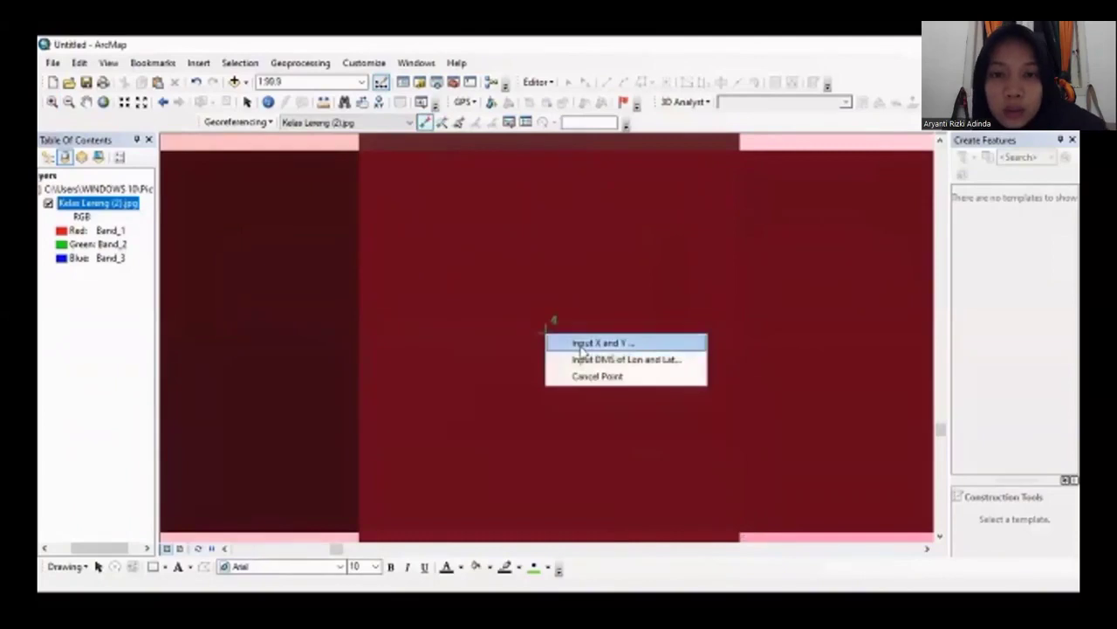
pyautogui.click(581, 346)
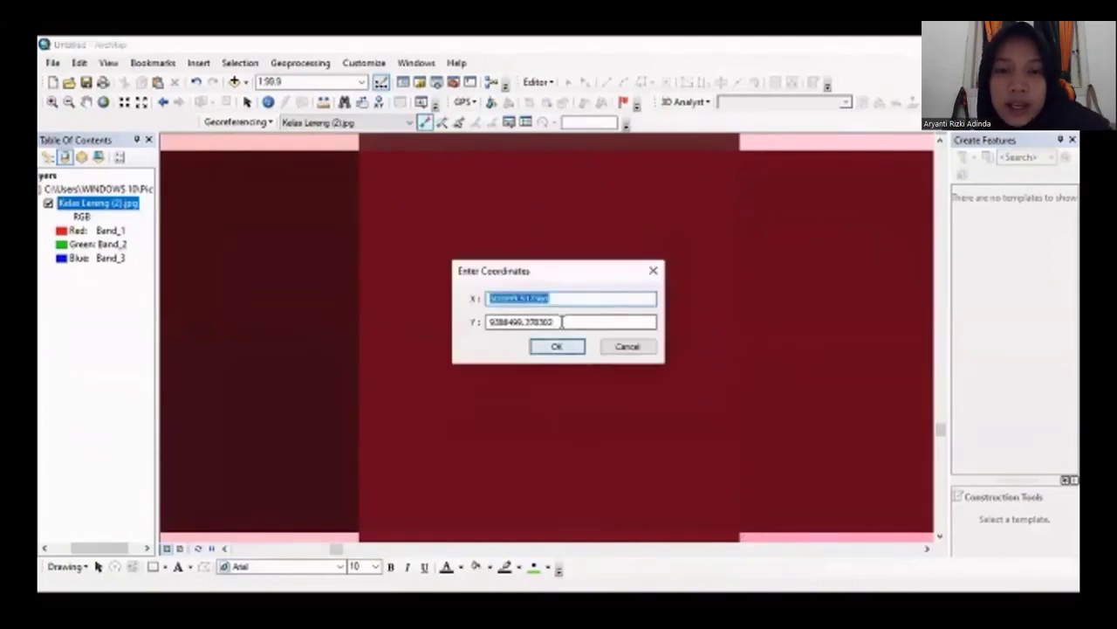
pyautogui.moveTo(562, 301); pyautogui.dragTo(513, 301)
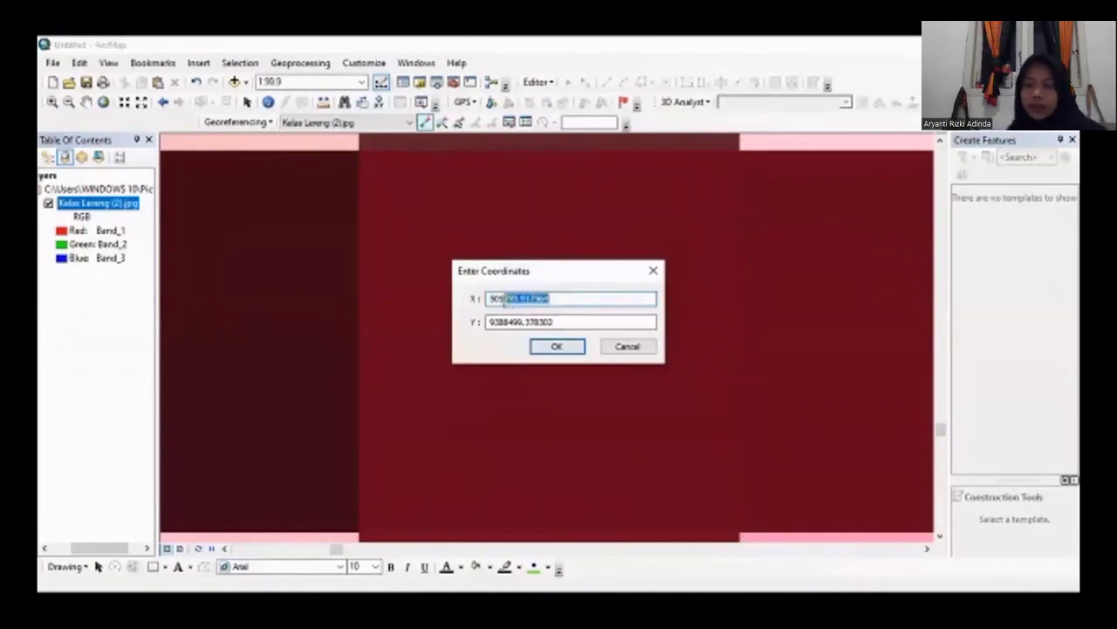
pyautogui.press('BackSpace')
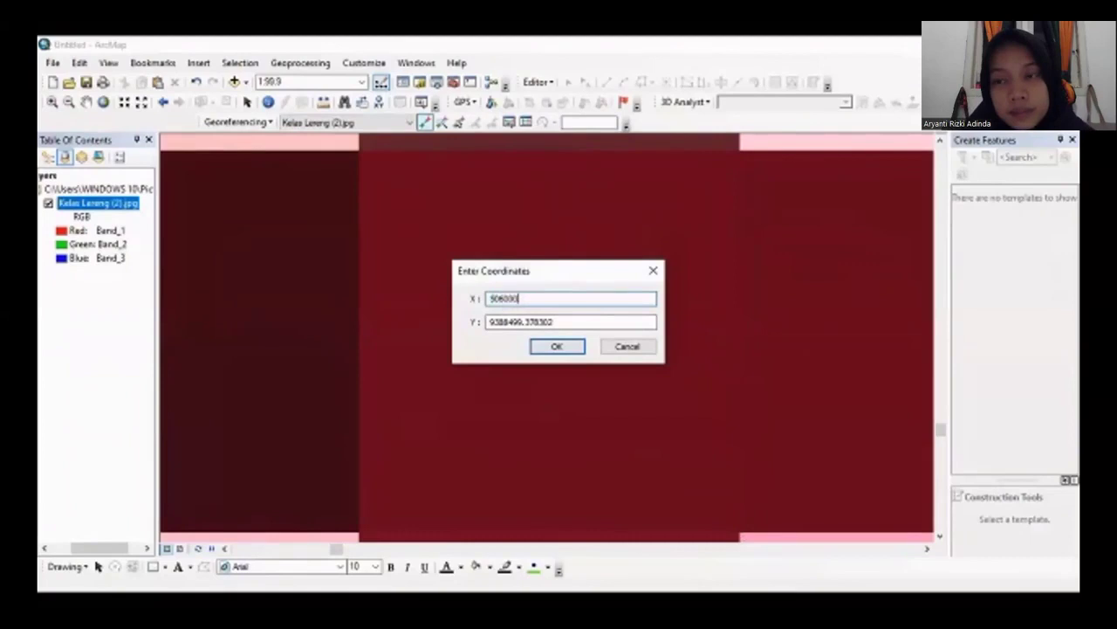
pyautogui.moveTo(562, 321); pyautogui.dragTo(486, 330)
pyautogui.press('BackSpace')
pyautogui.write('9388500')
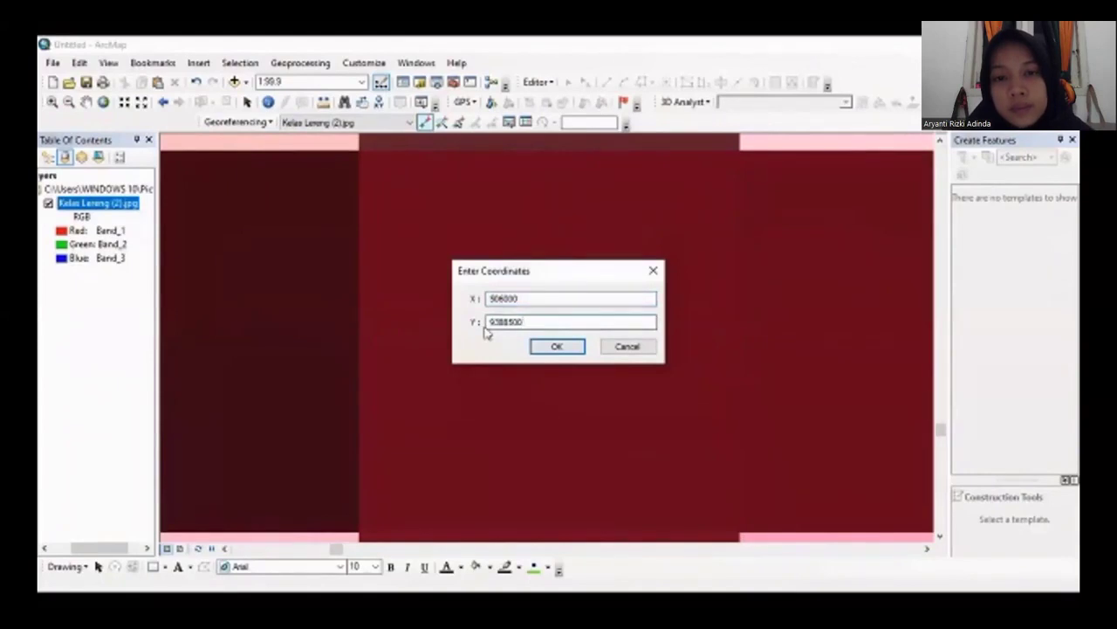
pyautogui.click(556, 347)
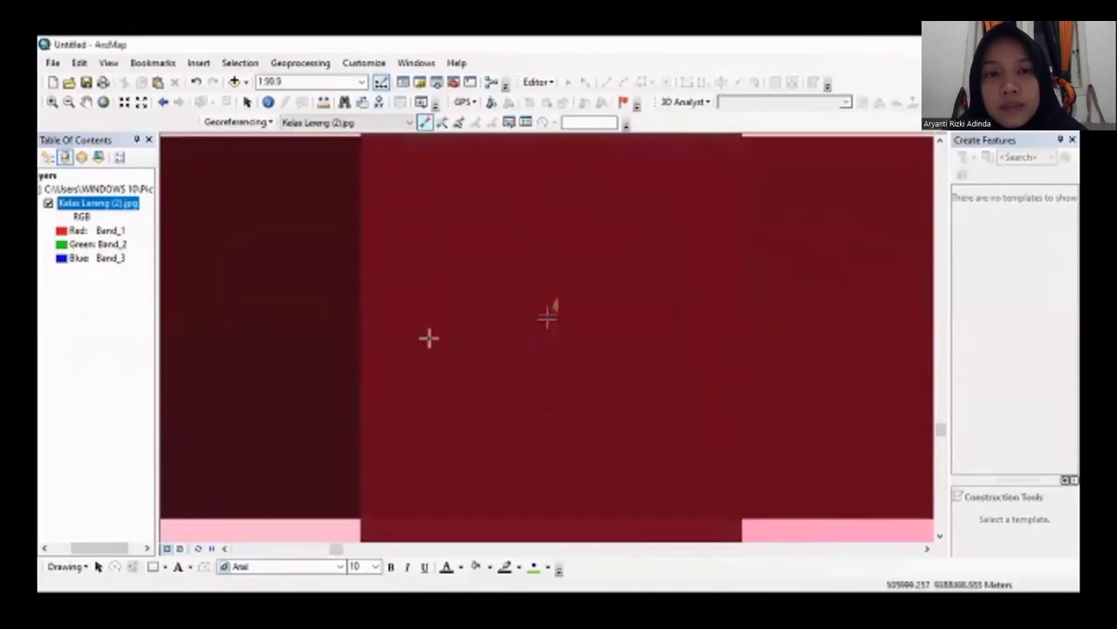
pyautogui.rightClick(122, 206)
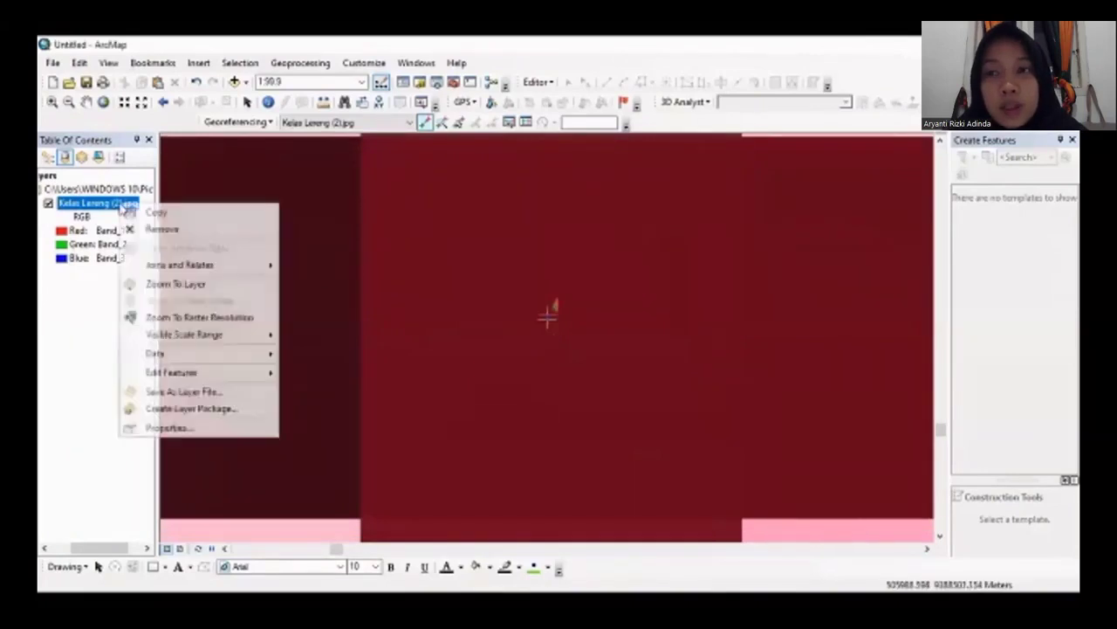
pyautogui.click(163, 284)
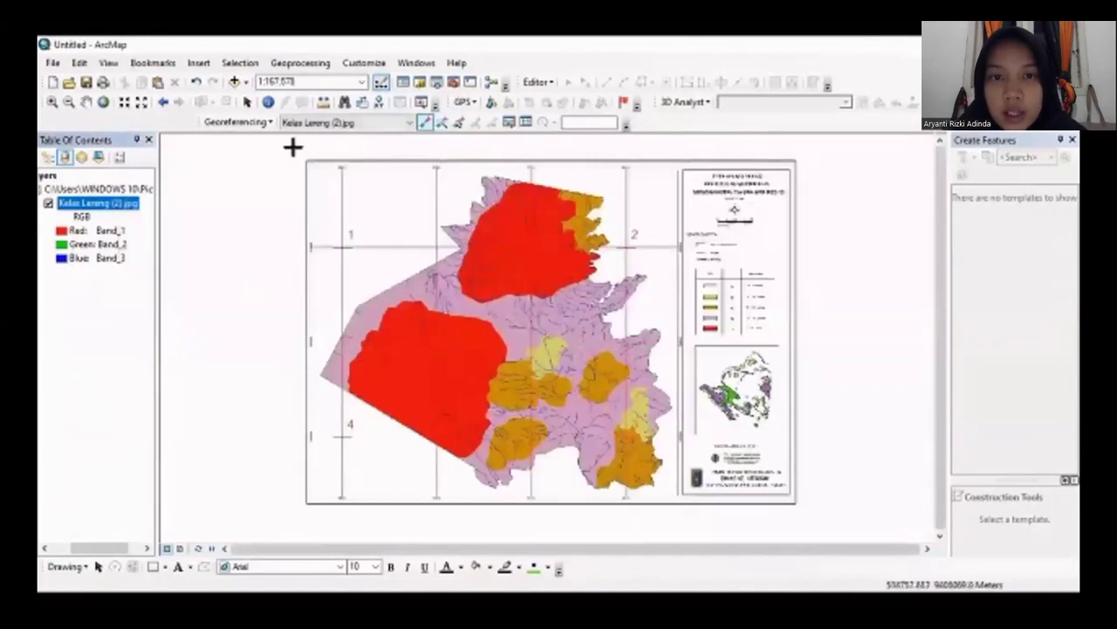
# Save the four georeferencing control points from the link table as a text file named GCP_ Kelerengan
pyautogui.click(248, 103)
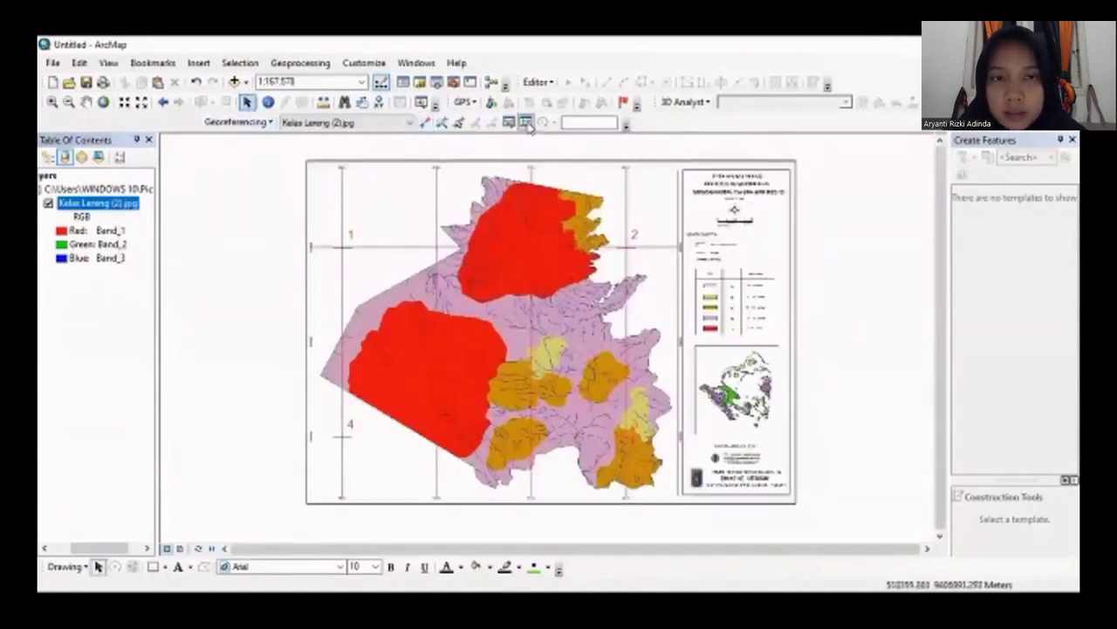
pyautogui.click(529, 123)
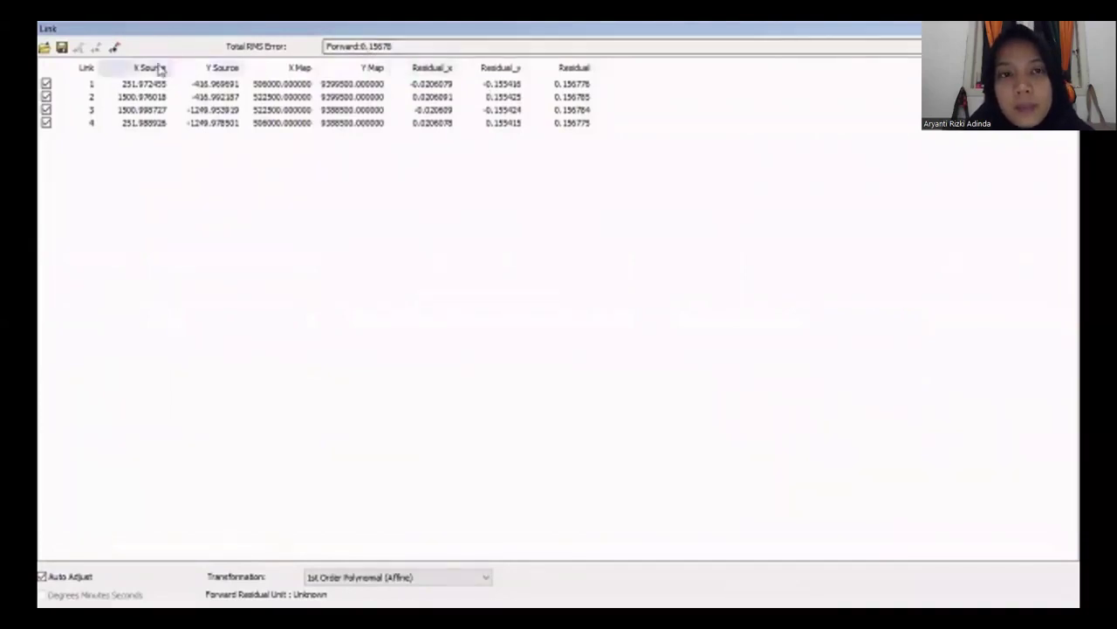
pyautogui.click(63, 48)
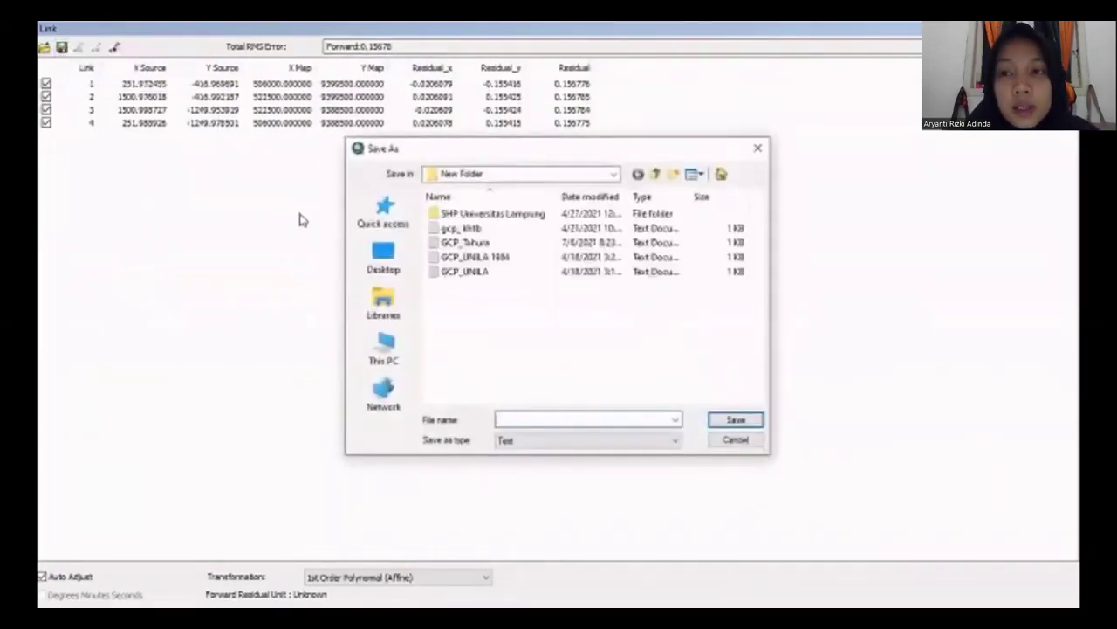
pyautogui.press('BackSpace')
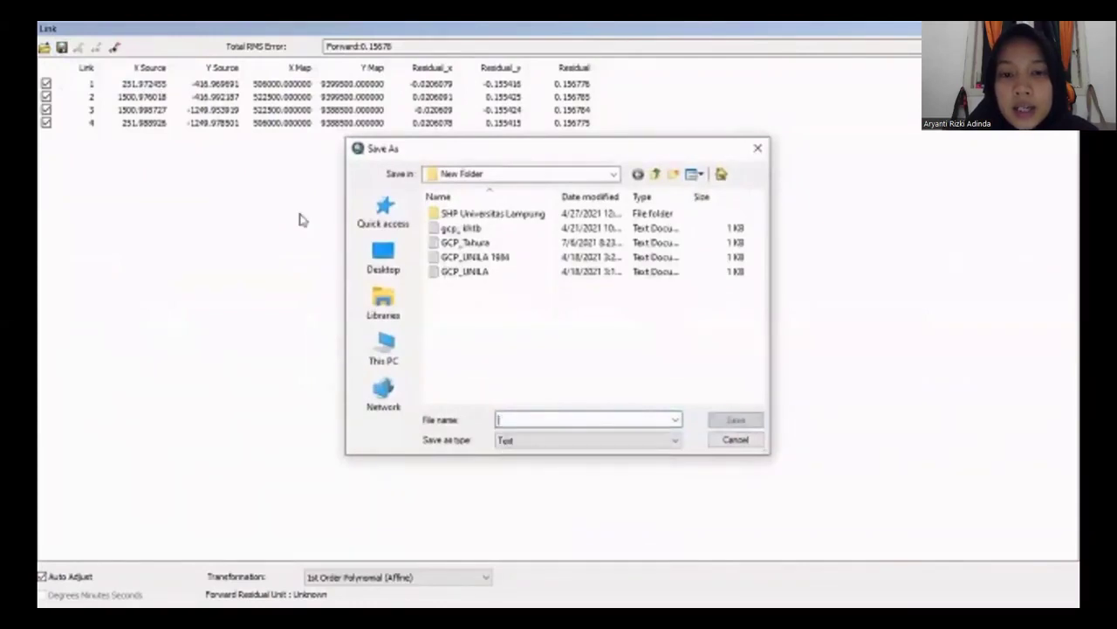
pyautogui.write('GCI')
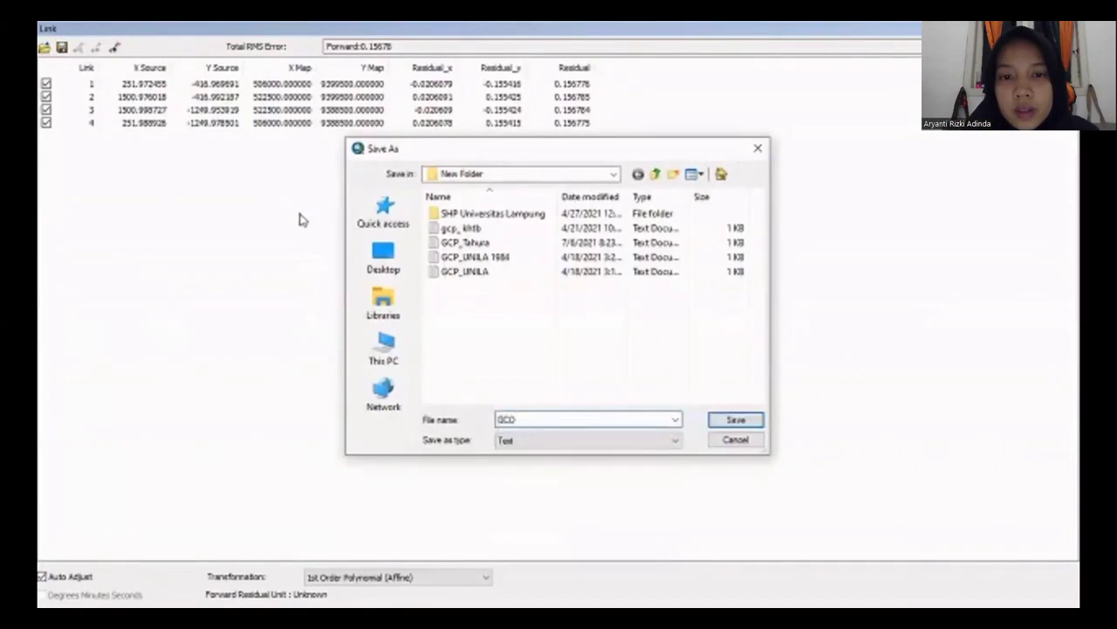
pyautogui.write('P')
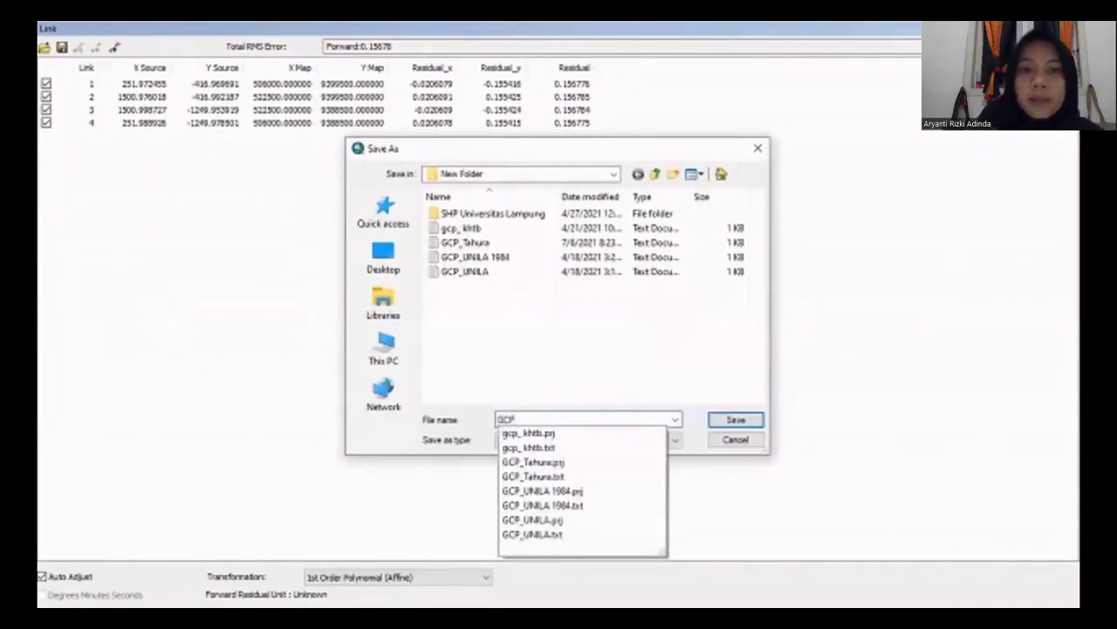
pyautogui.write('_')
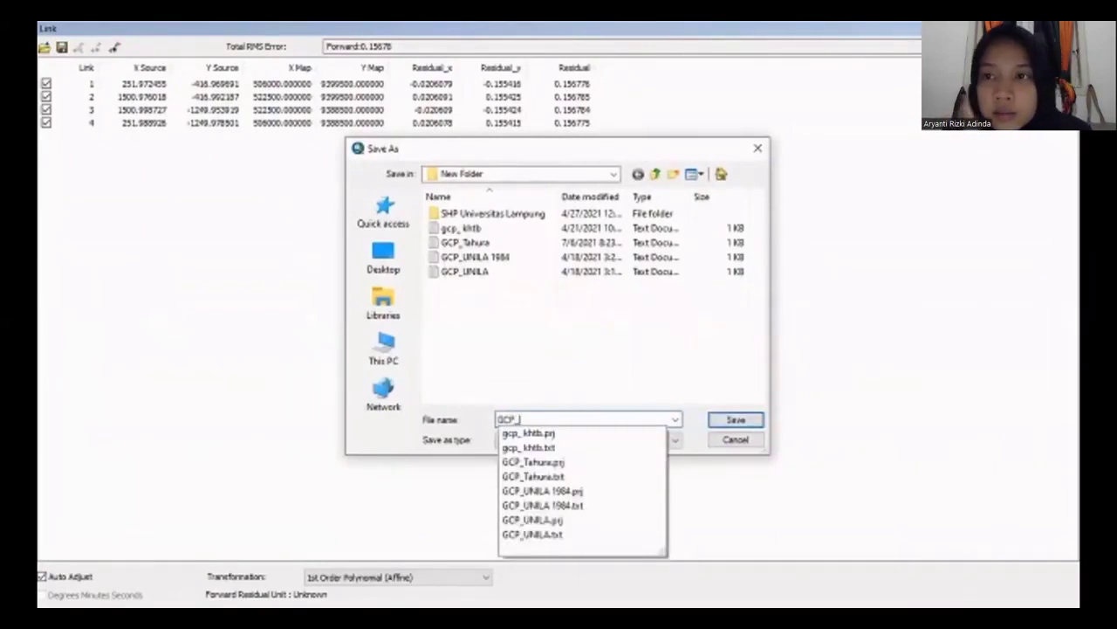
pyautogui.write('K')
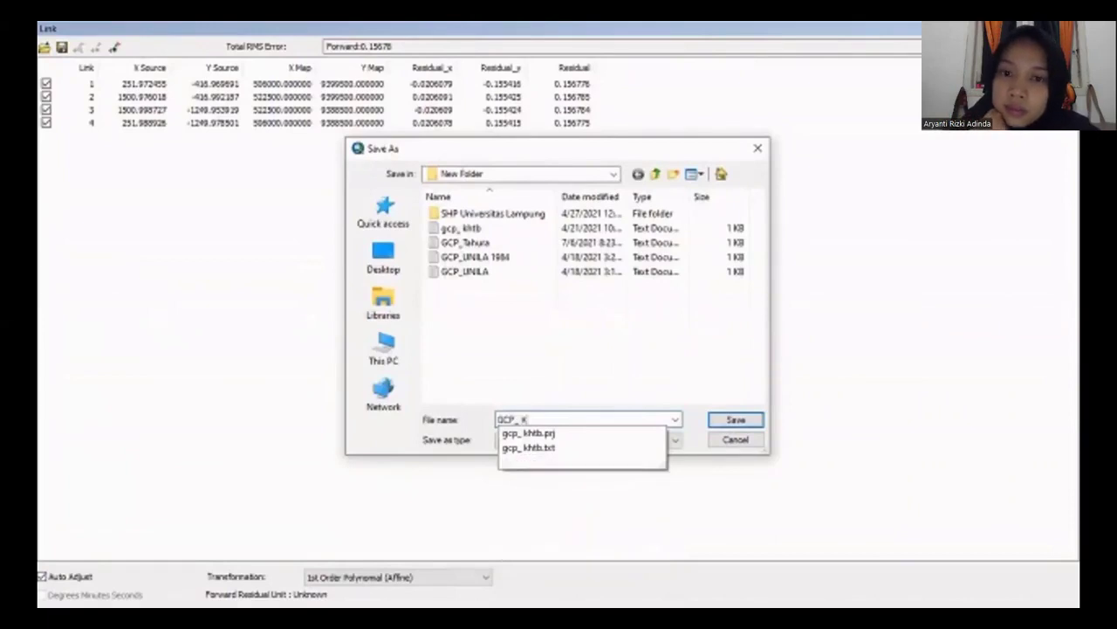
pyautogui.write('elerengan')
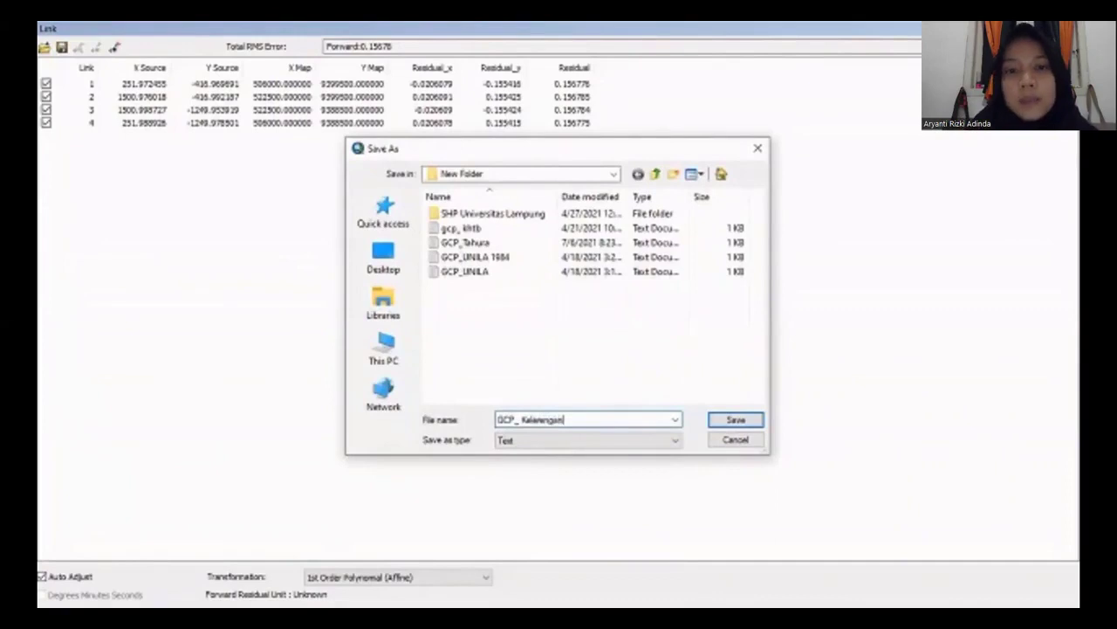
pyautogui.click(736, 421)
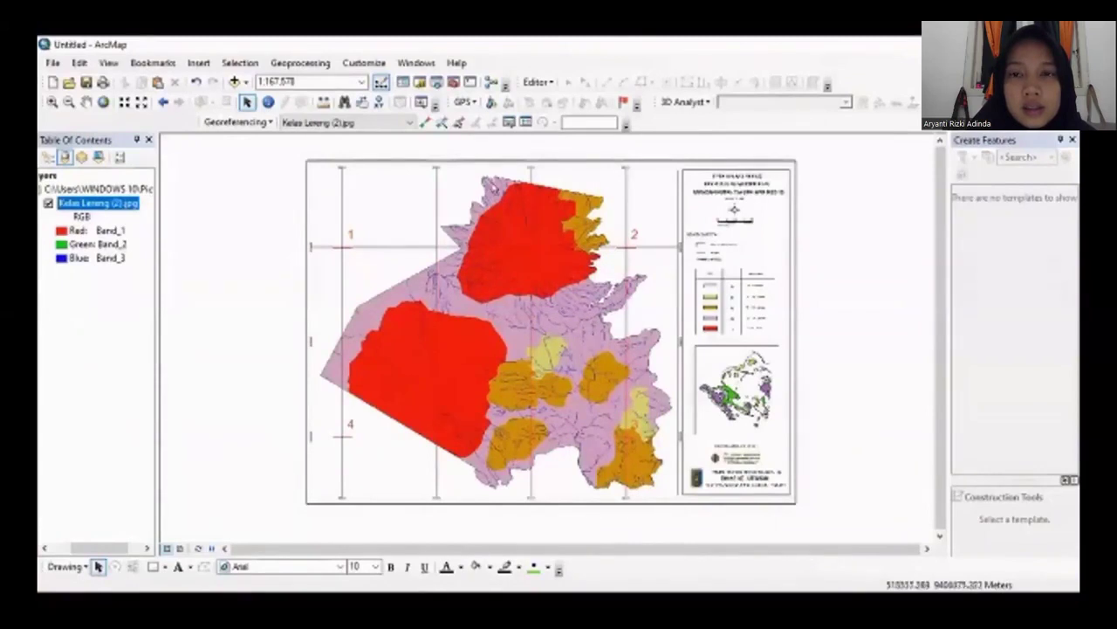
pyautogui.rightClick(131, 206)
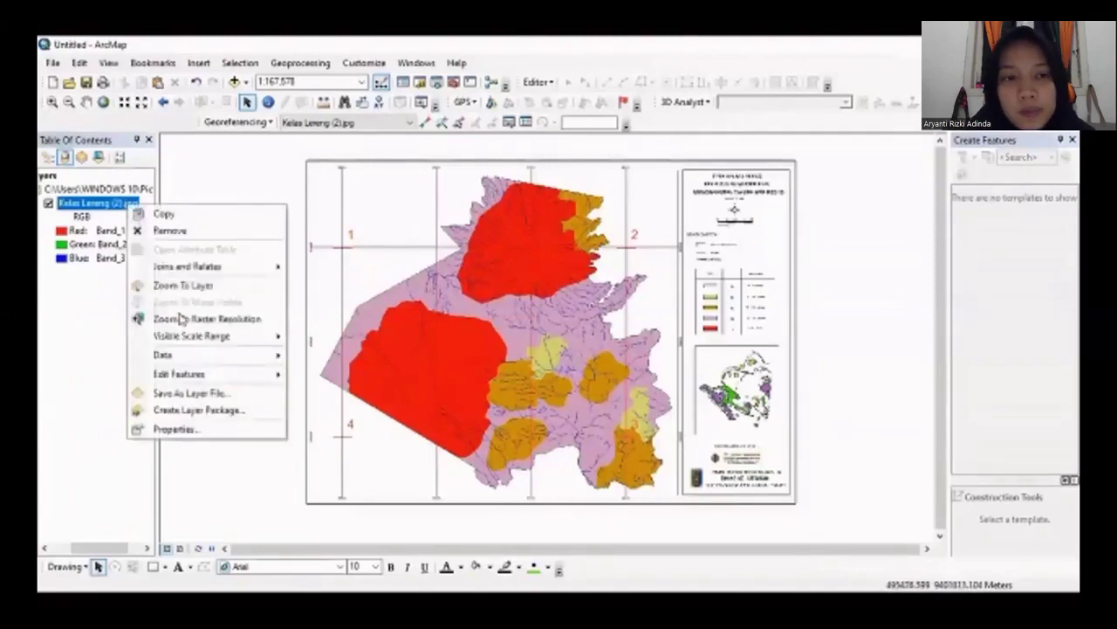
pyautogui.moveTo(180, 374)
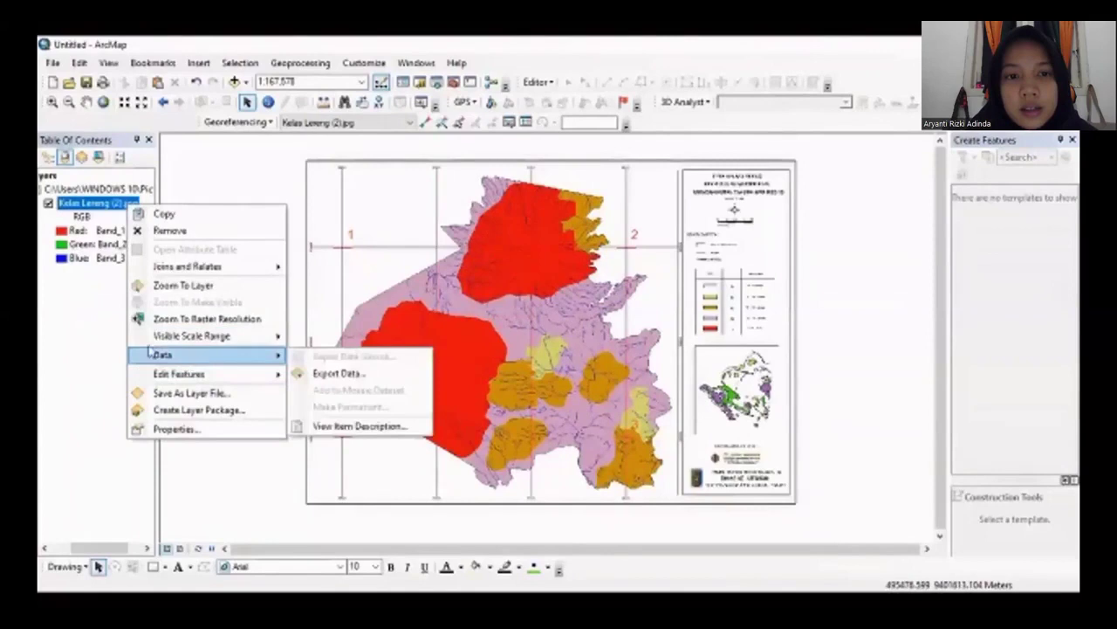
pyautogui.click(80, 336)
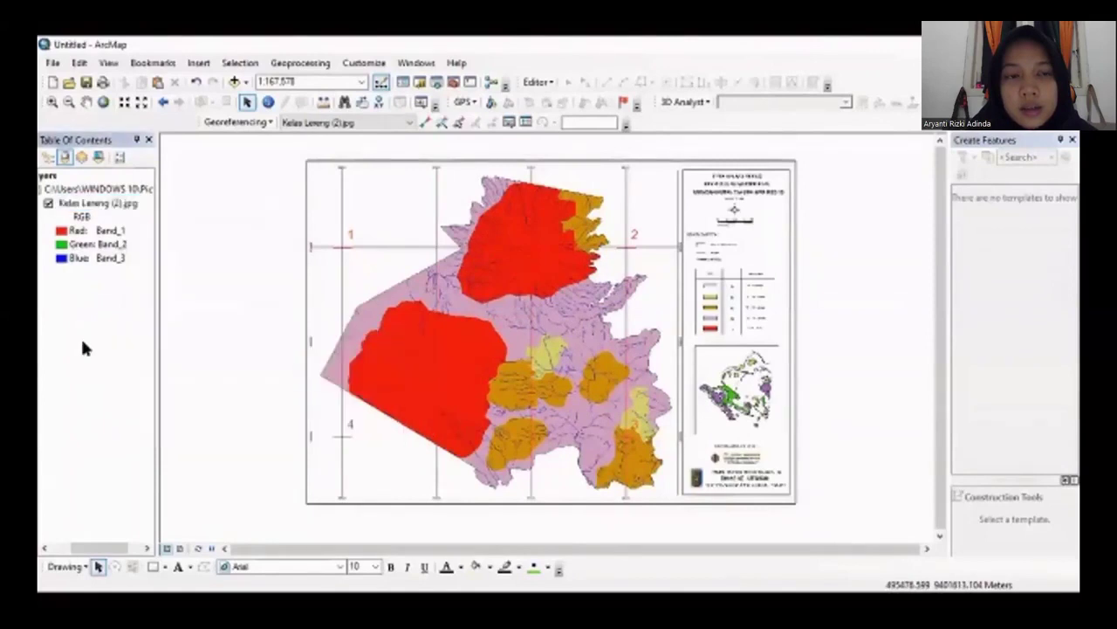
# Start creating a new shapefile inside the SHP Universitas Lampung folder in the Catalog
pyautogui.click(416, 63)
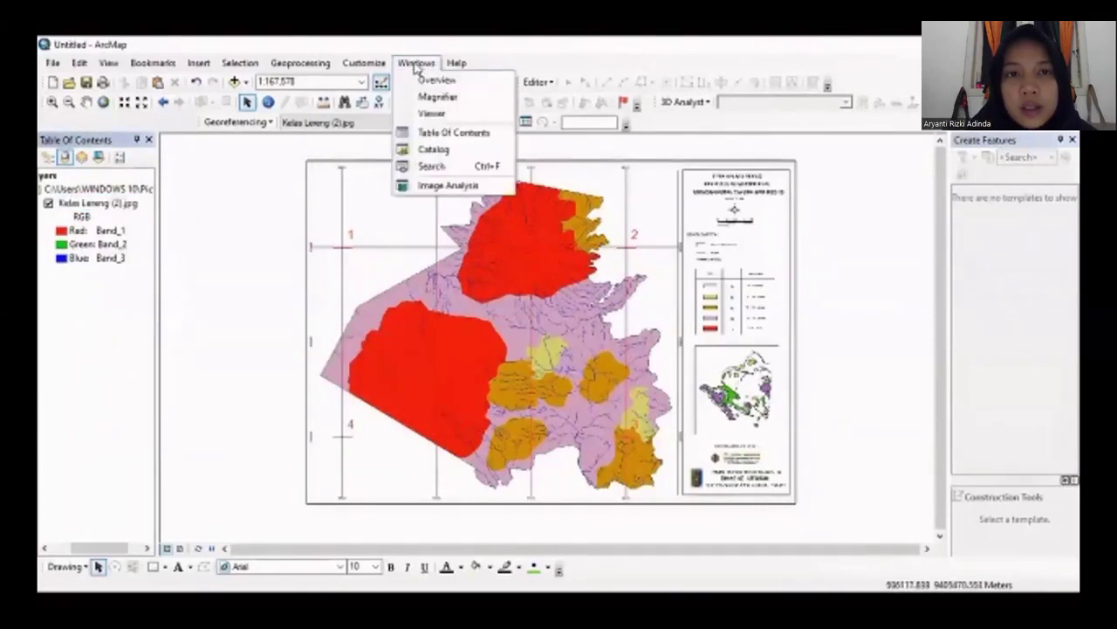
pyautogui.click(443, 151)
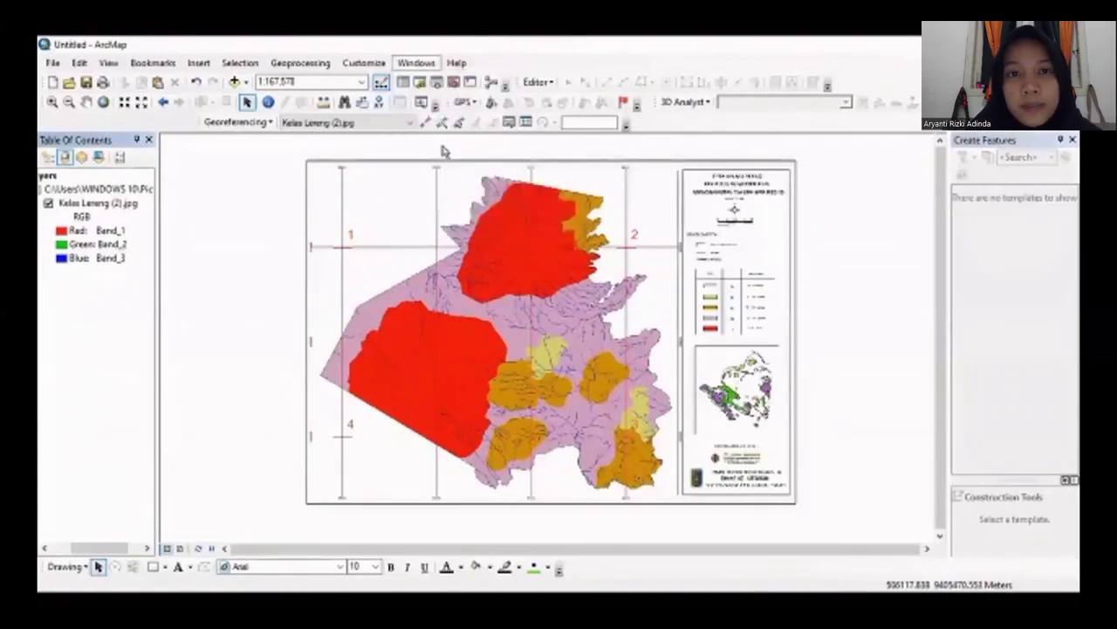
pyautogui.doubleClick(199, 286)
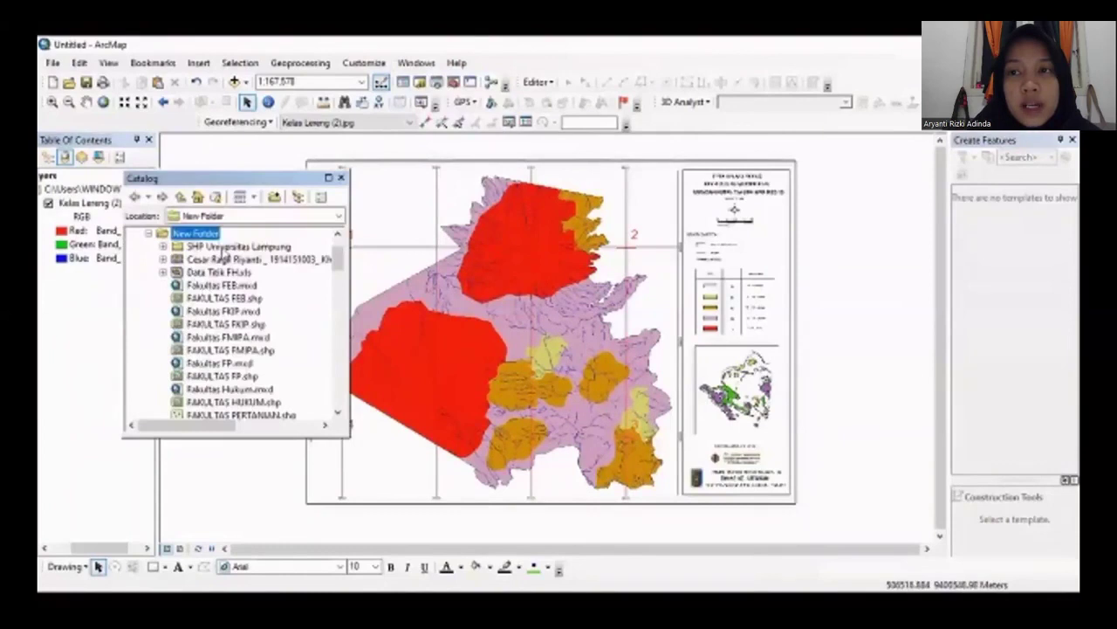
pyautogui.doubleClick(216, 247)
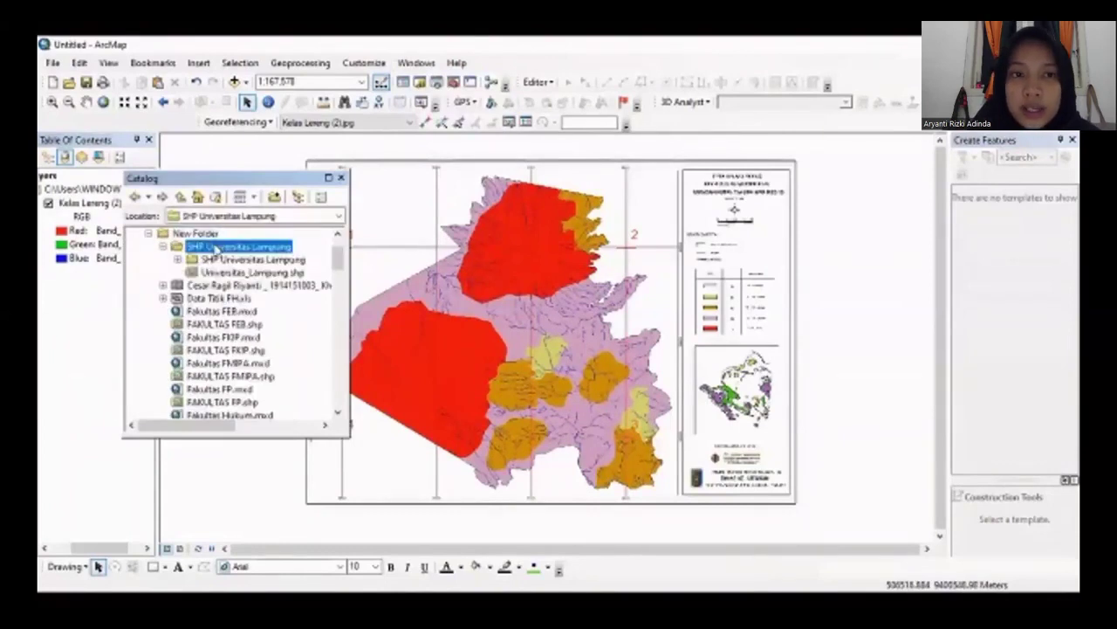
pyautogui.rightClick(216, 247)
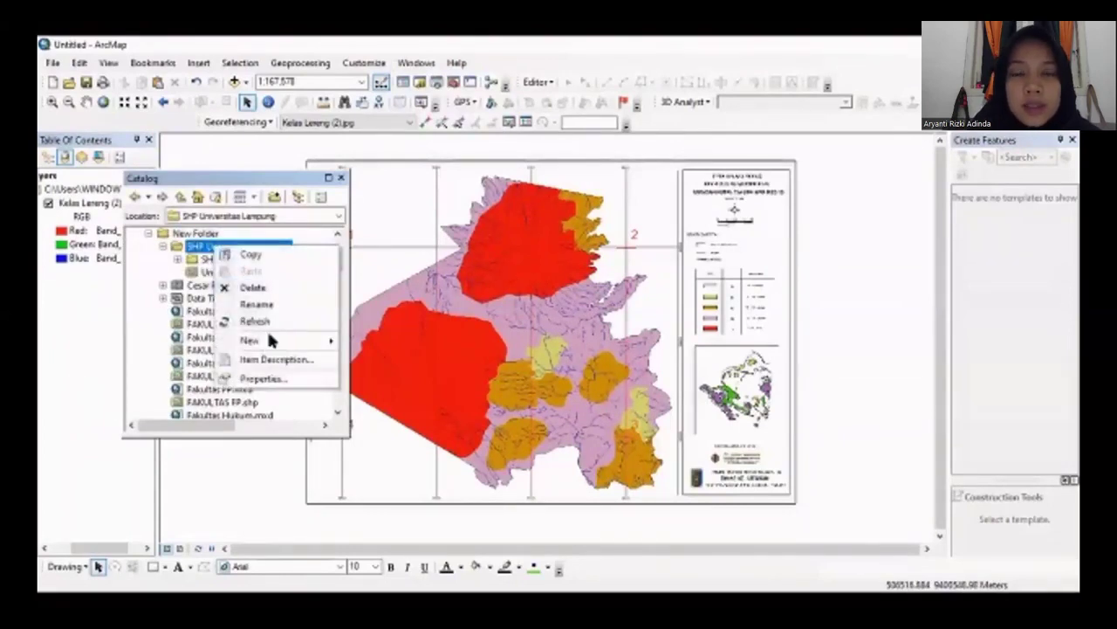
pyautogui.moveTo(268, 340)
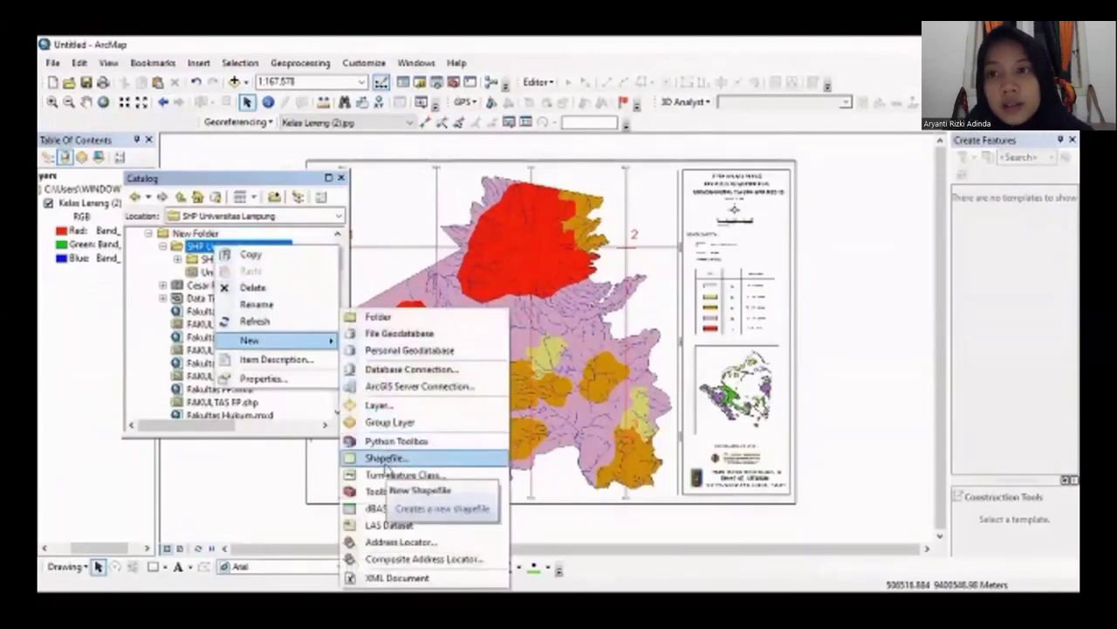
pyautogui.click(385, 459)
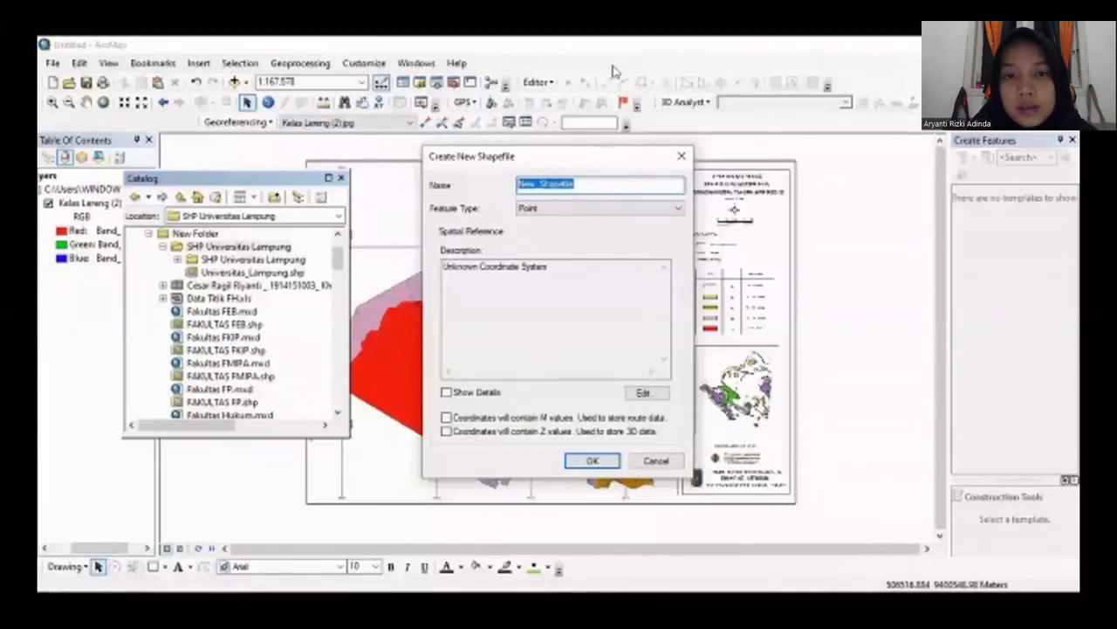
# Name the new shapefile Tahura 1 with the Polygon feature type, and open its spatial reference for editing
pyautogui.press('BackSpace')
pyautogui.write('jal')
pyautogui.write('ural')
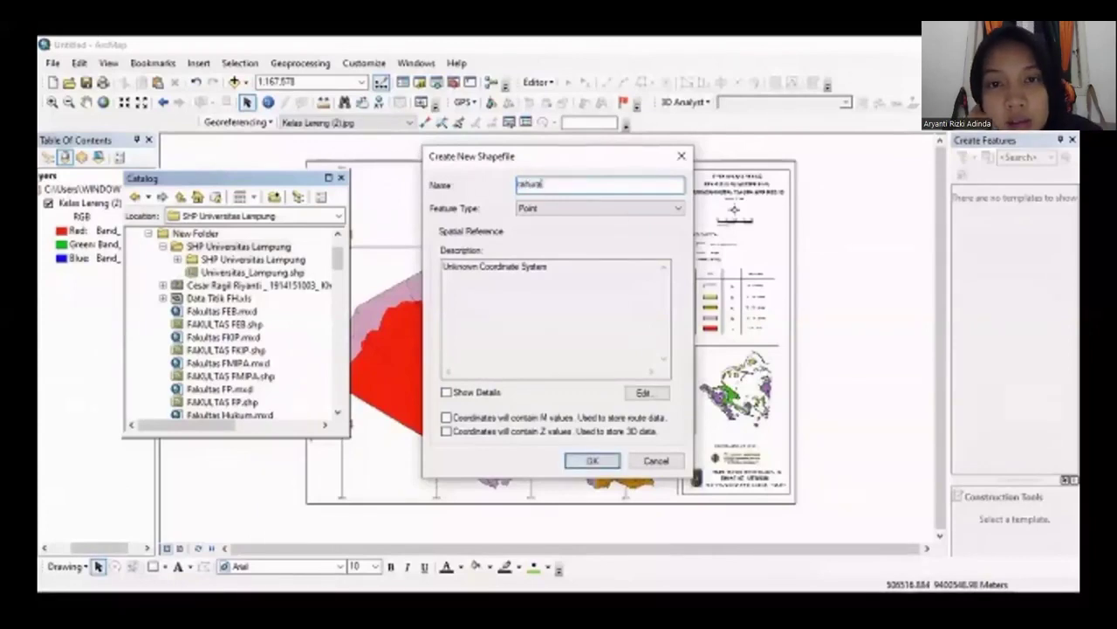
pyautogui.press('BackSpace')
pyautogui.write('T')
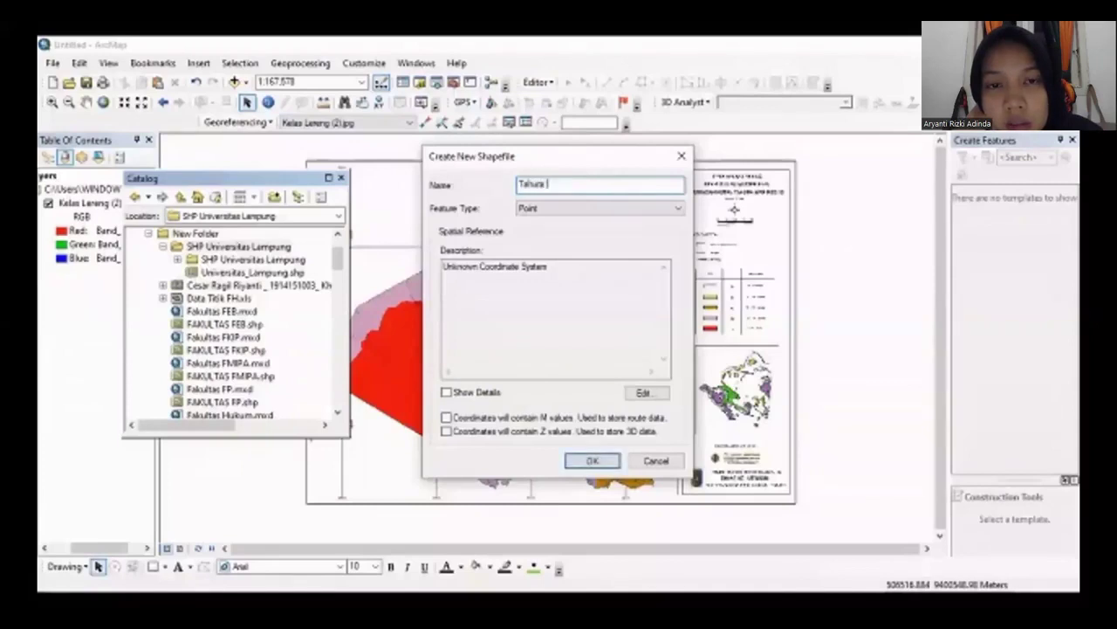
pyautogui.click(670, 208)
pyautogui.click(655, 242)
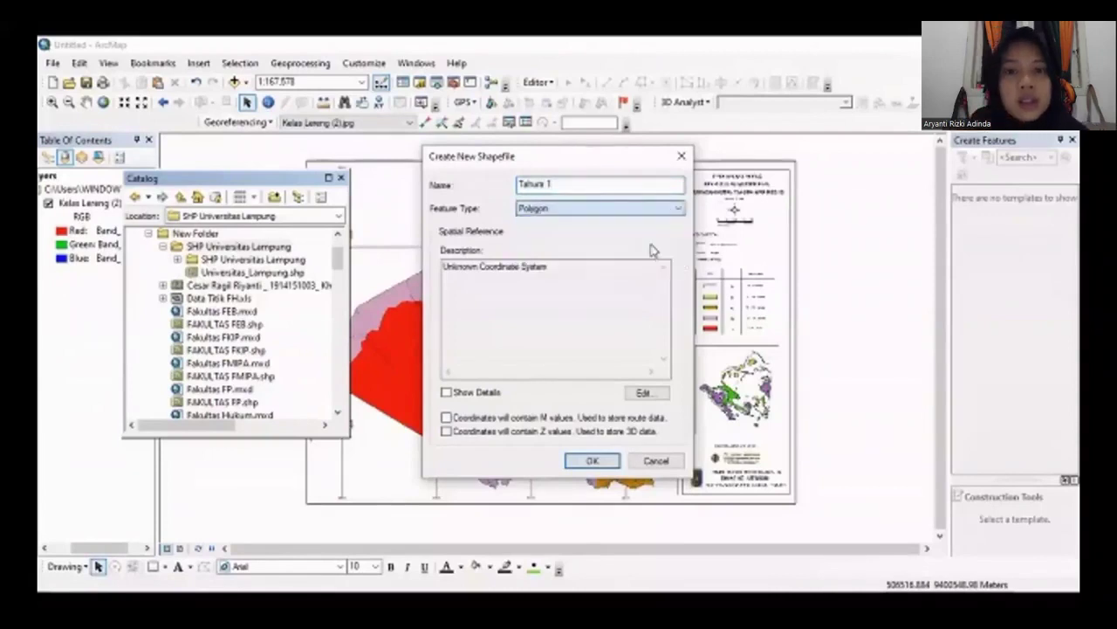
pyautogui.click(648, 394)
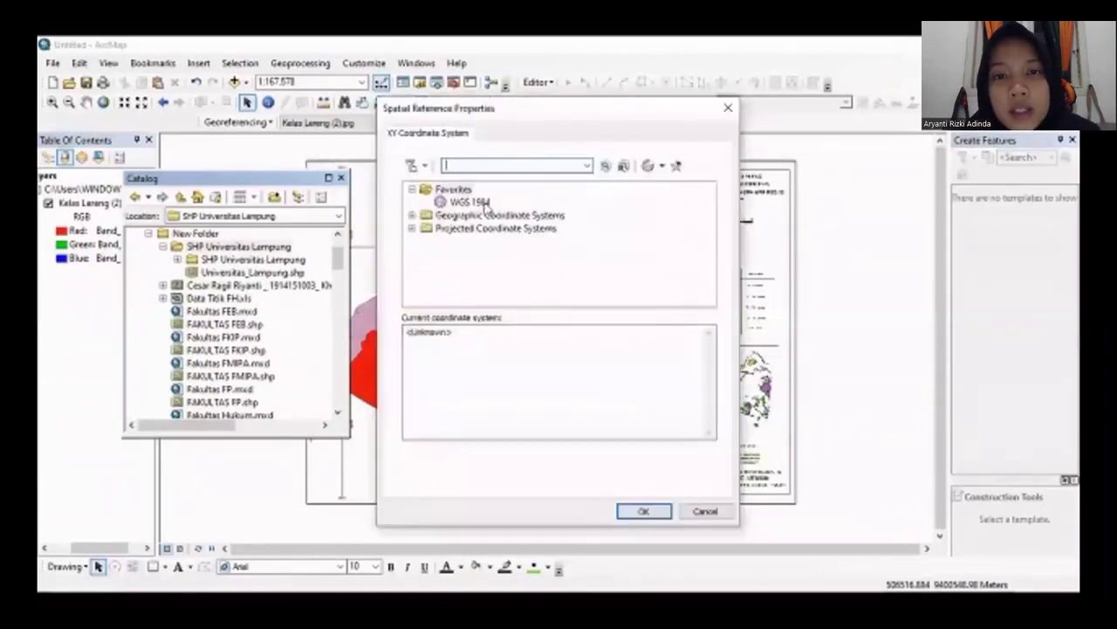
# Assign the favorite WGS 1984 geographic coordinate system to the new shapefile, keeping its default properties
pyautogui.click(471, 202)
pyautogui.doubleClick(479, 202)
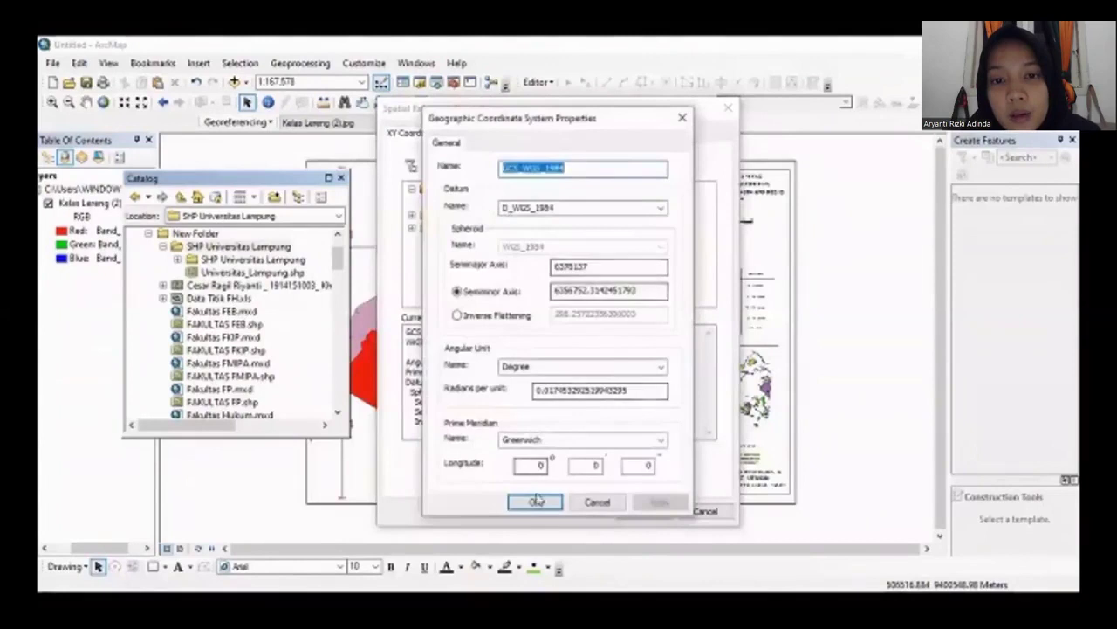
pyautogui.click(533, 501)
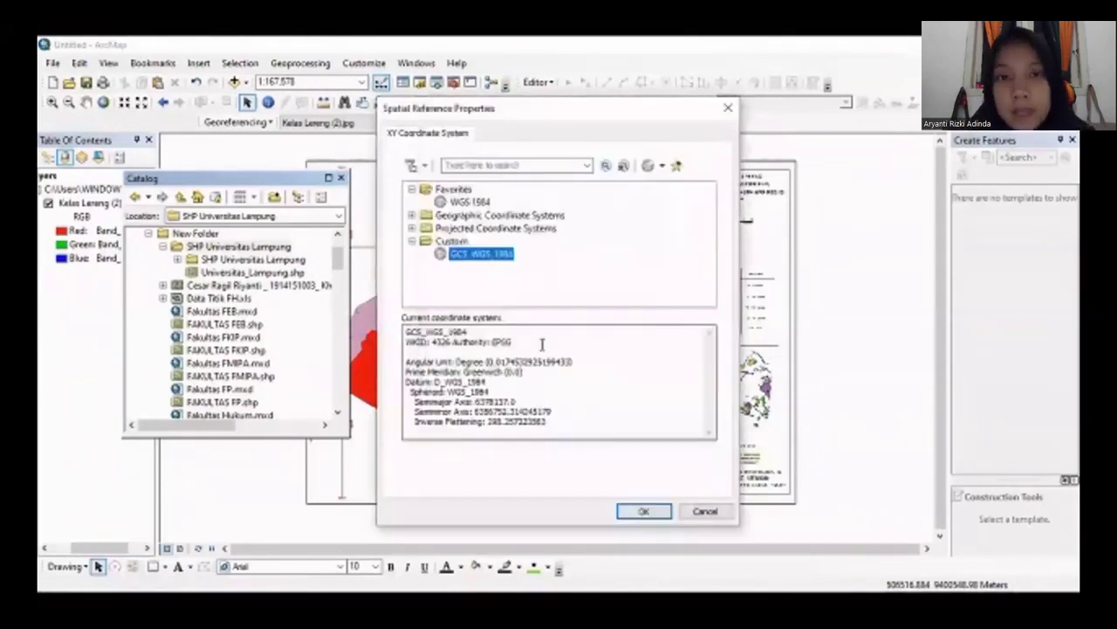
# Set the shapefile's coordinate system to the projected WGS 1984 UTM Zone 48S, and create the shapefile
pyautogui.click(504, 229)
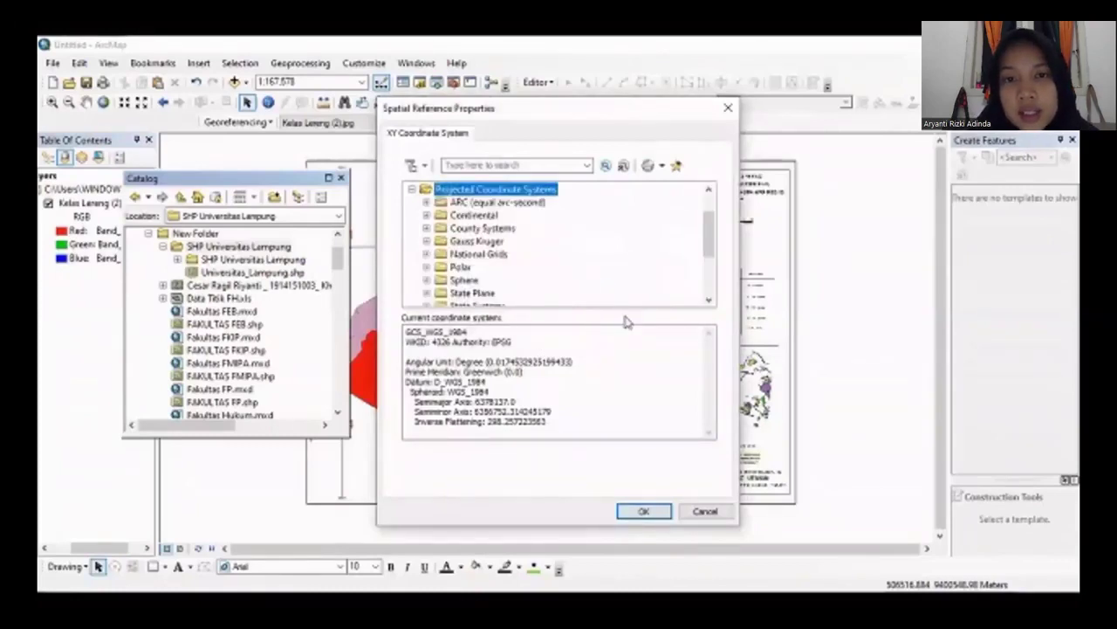
pyautogui.moveTo(707, 234); pyautogui.dragTo(711, 282)
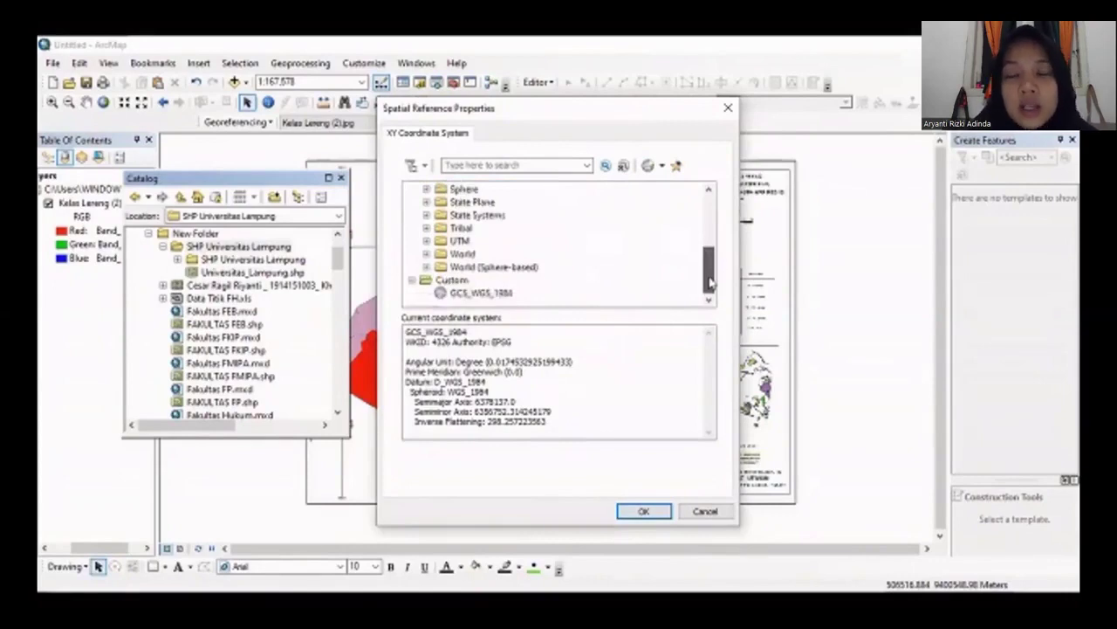
pyautogui.doubleClick(460, 240)
pyautogui.moveTo(708, 248); pyautogui.dragTo(711, 286)
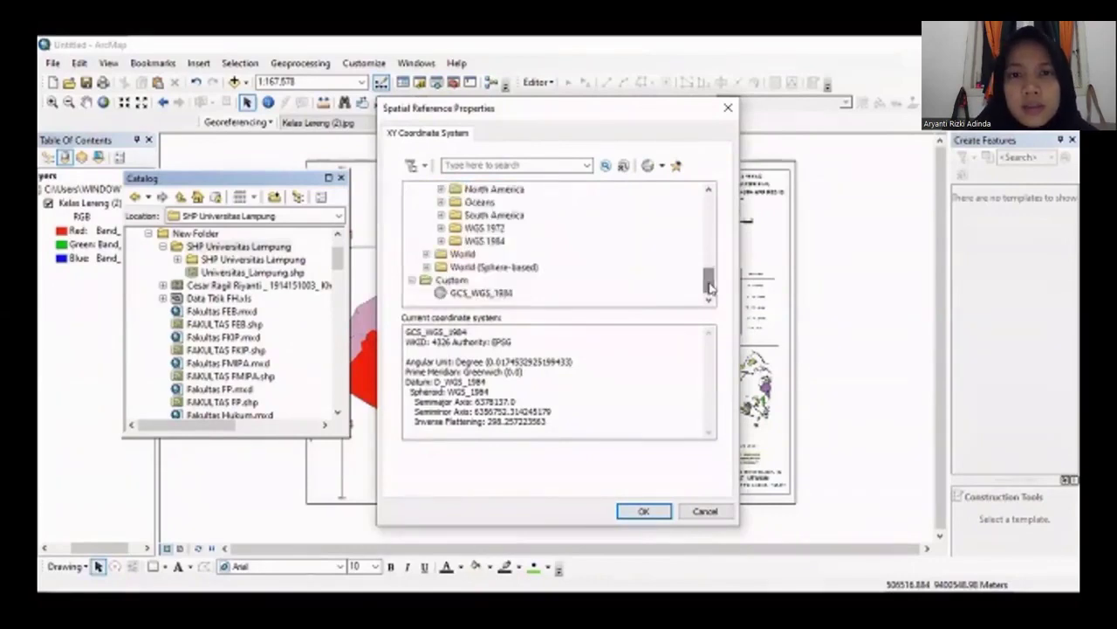
pyautogui.doubleClick(487, 242)
pyautogui.doubleClick(552, 266)
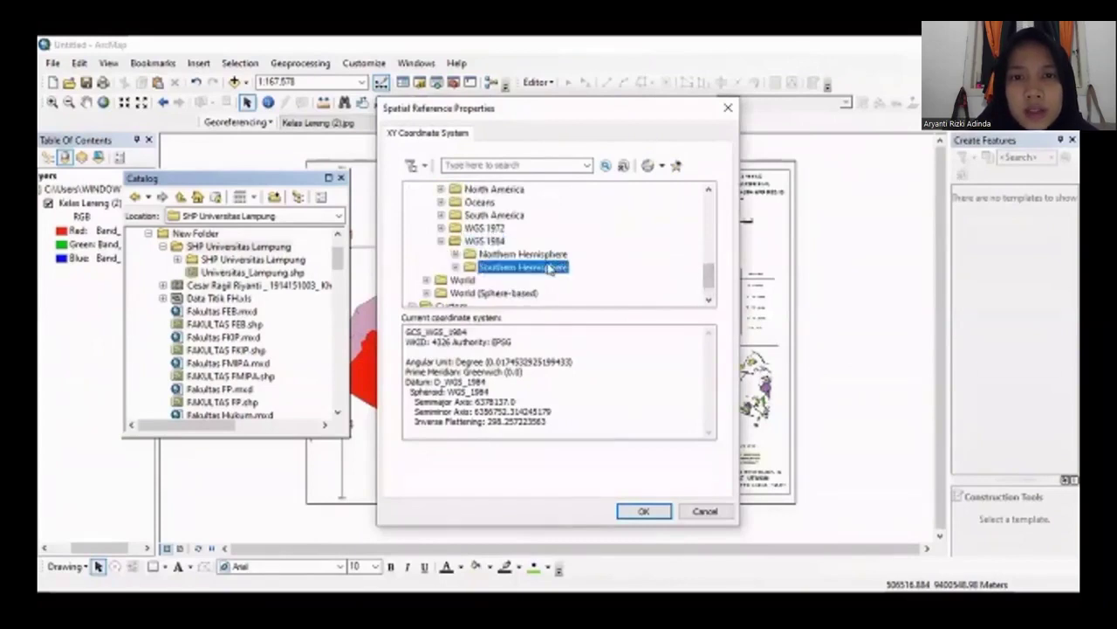
pyautogui.moveTo(709, 232); pyautogui.dragTo(710, 279)
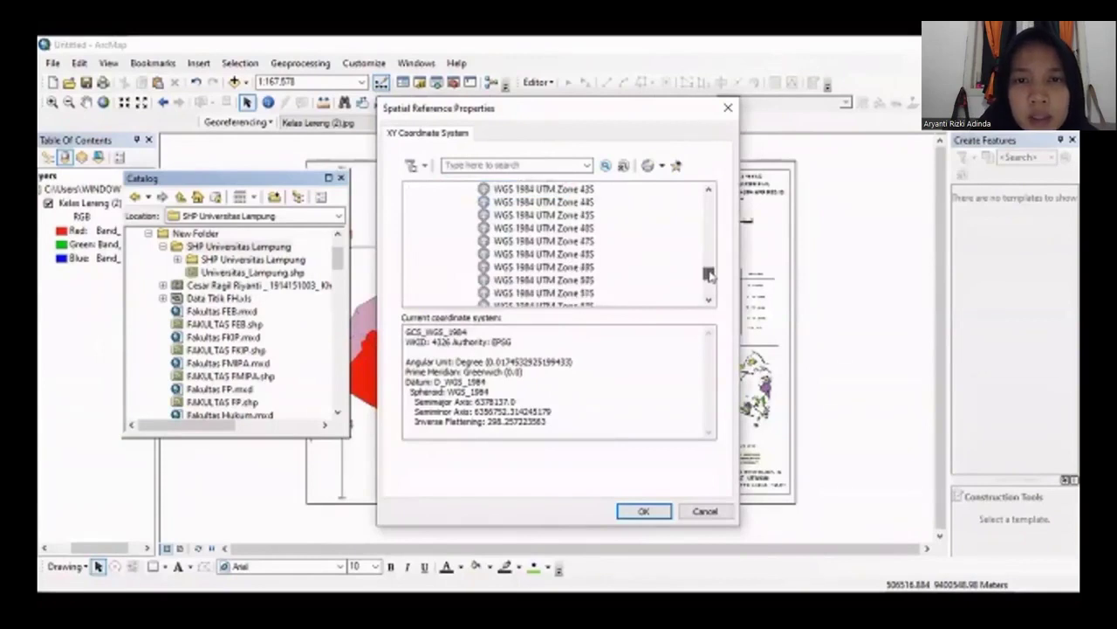
pyautogui.click(570, 255)
pyautogui.doubleClick(570, 254)
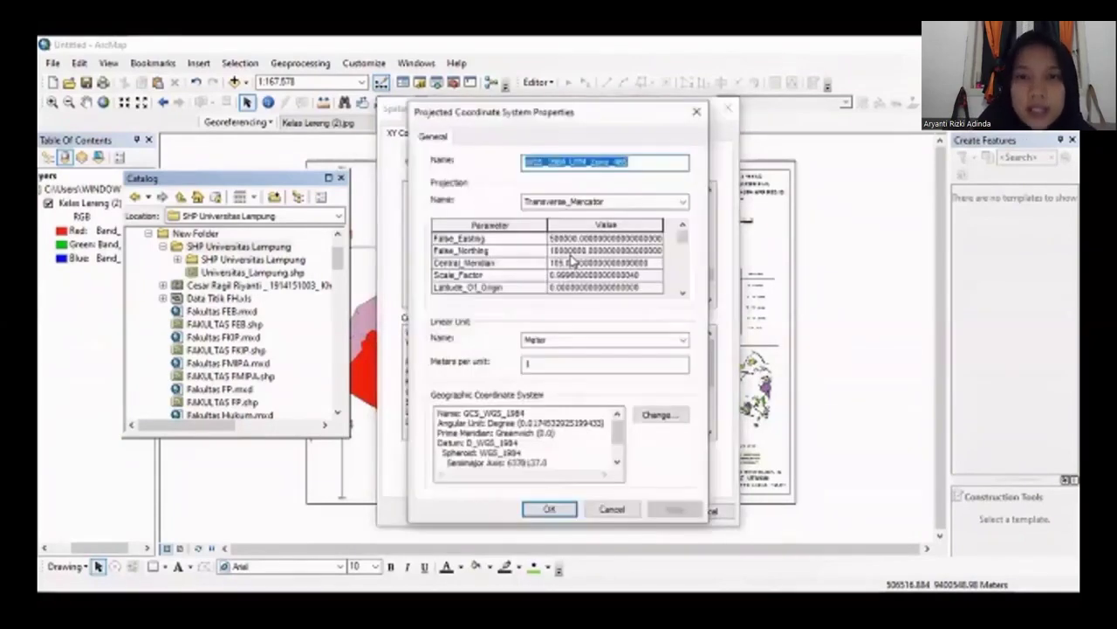
pyautogui.click(550, 508)
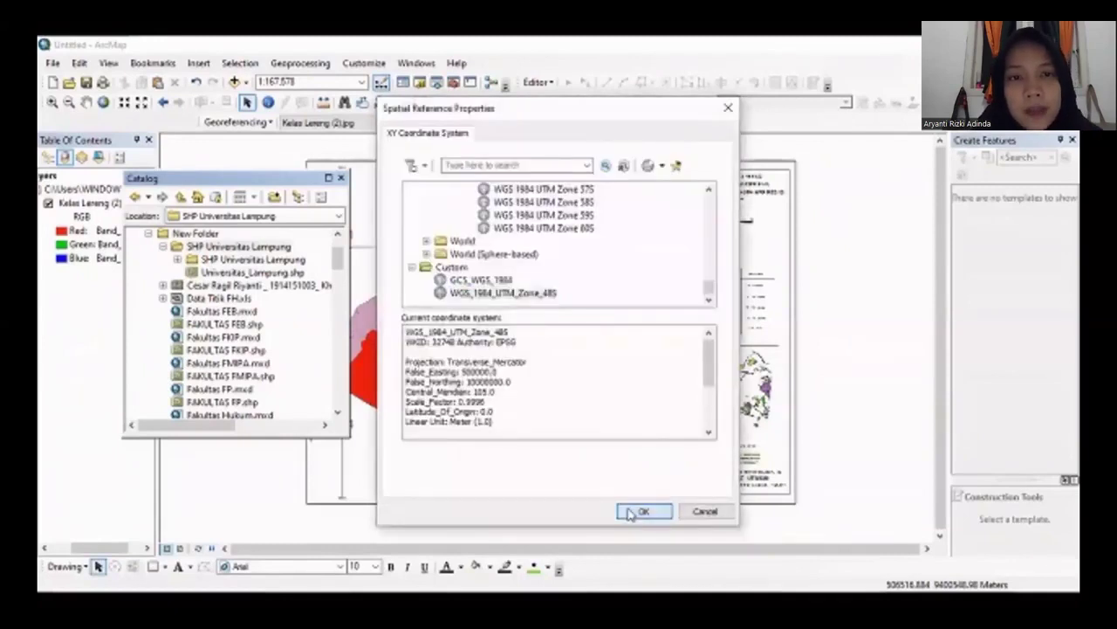
pyautogui.click(630, 513)
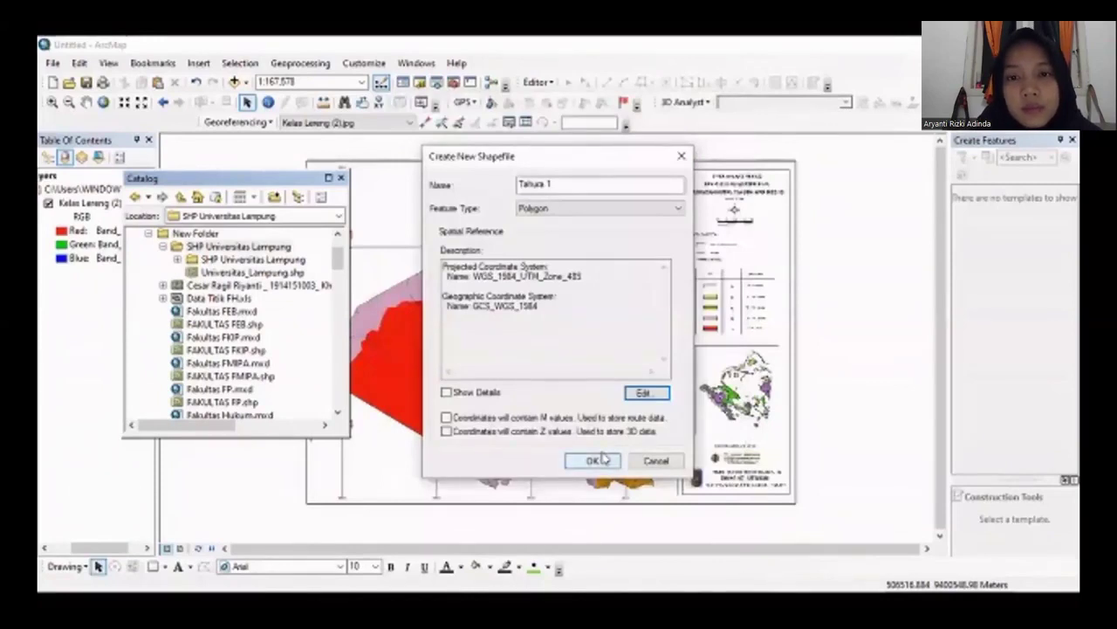
pyautogui.click(604, 460)
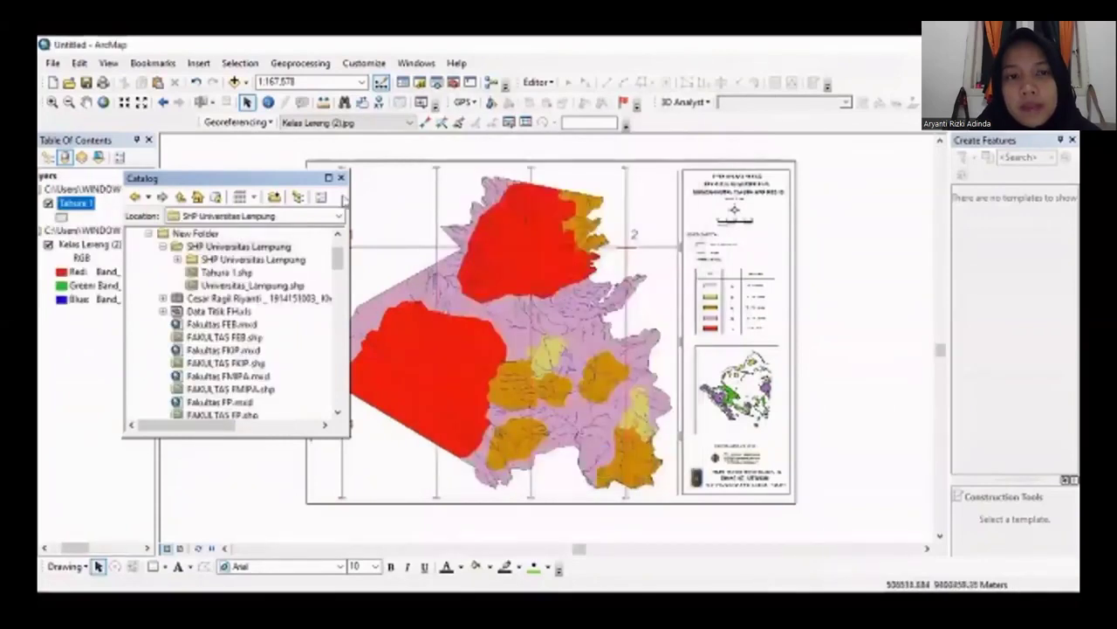
# Close the Catalog and digitize the Tahura 1 polygon along the entire outer boundary of the slope map, starting at its western corner
pyautogui.click(342, 179)
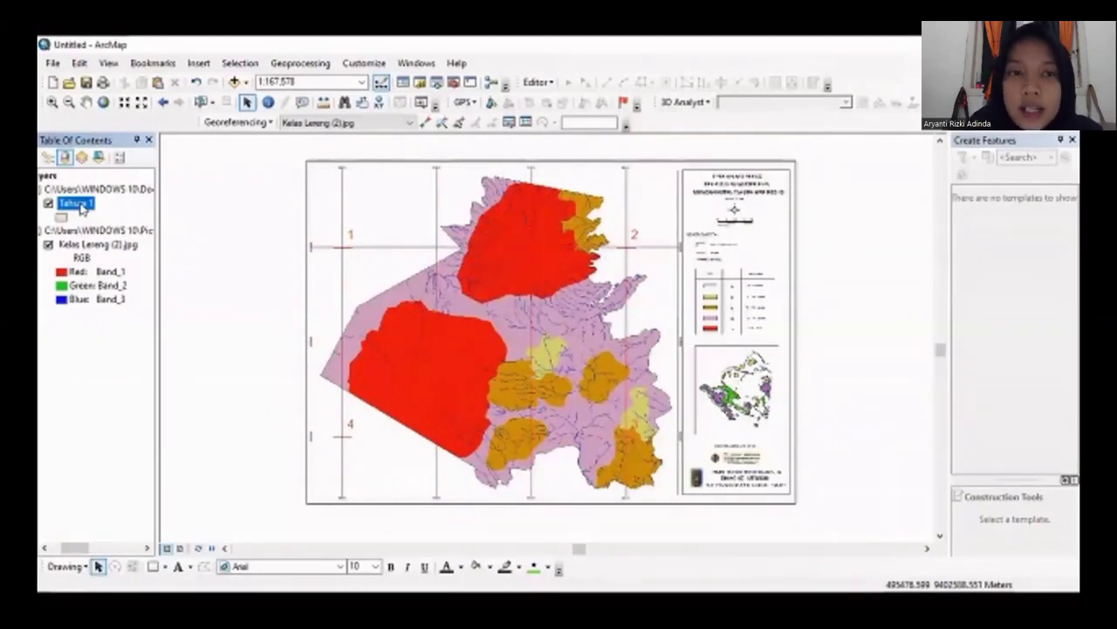
pyautogui.moveTo(921, 314)
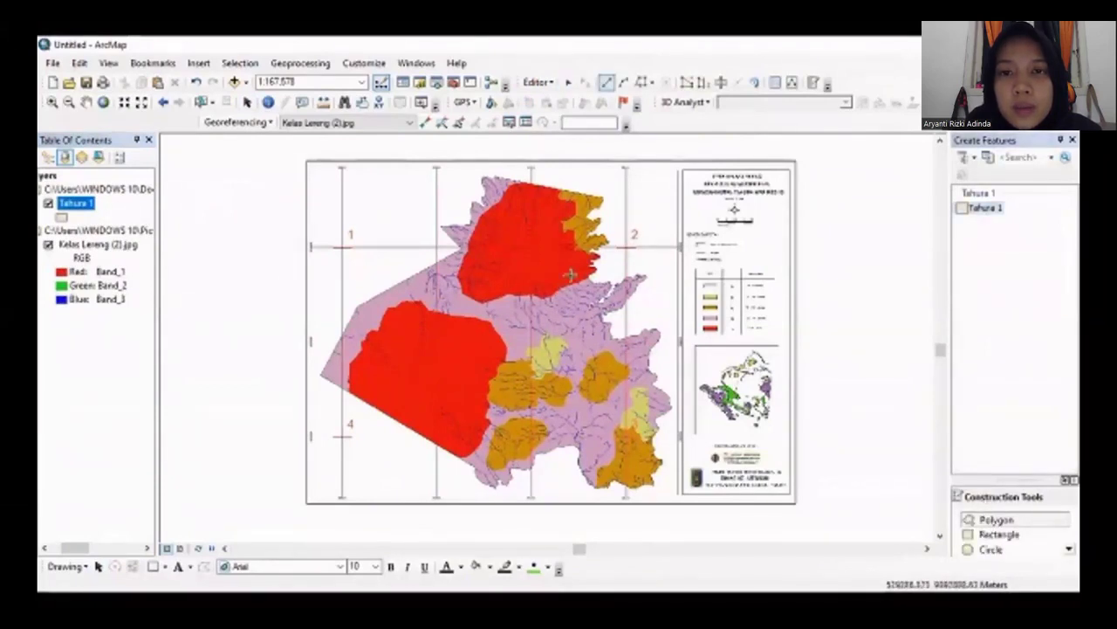
pyautogui.click(320, 374)
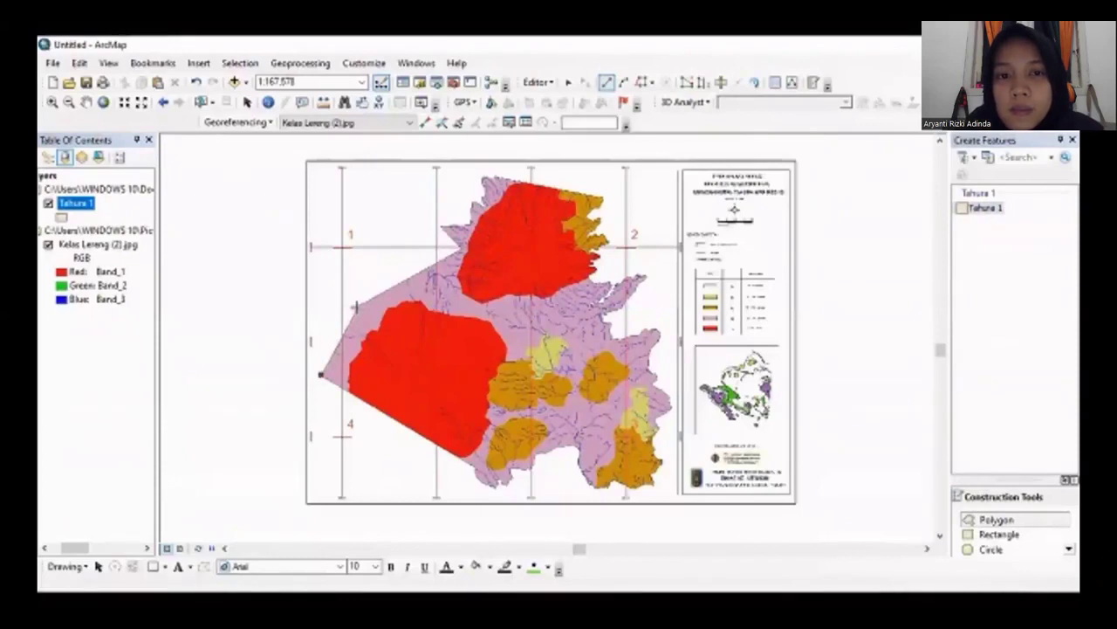
pyautogui.click(356, 306)
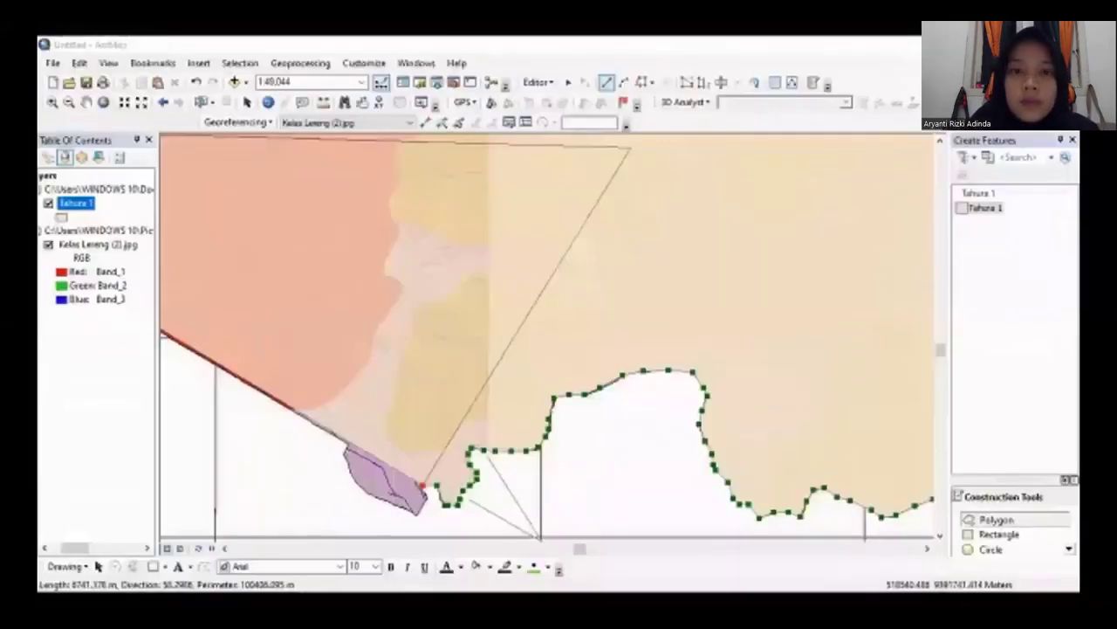
pyautogui.moveTo(511, 378)
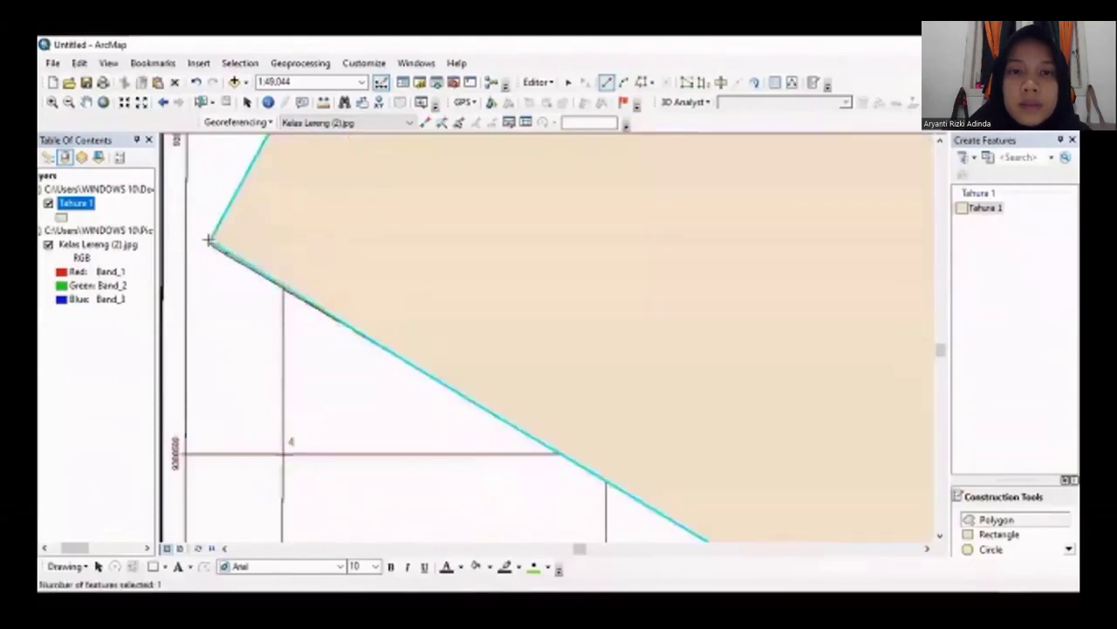
# Stop the editing session and save the edits to the Tahura 1 polygon
pyautogui.click(552, 84)
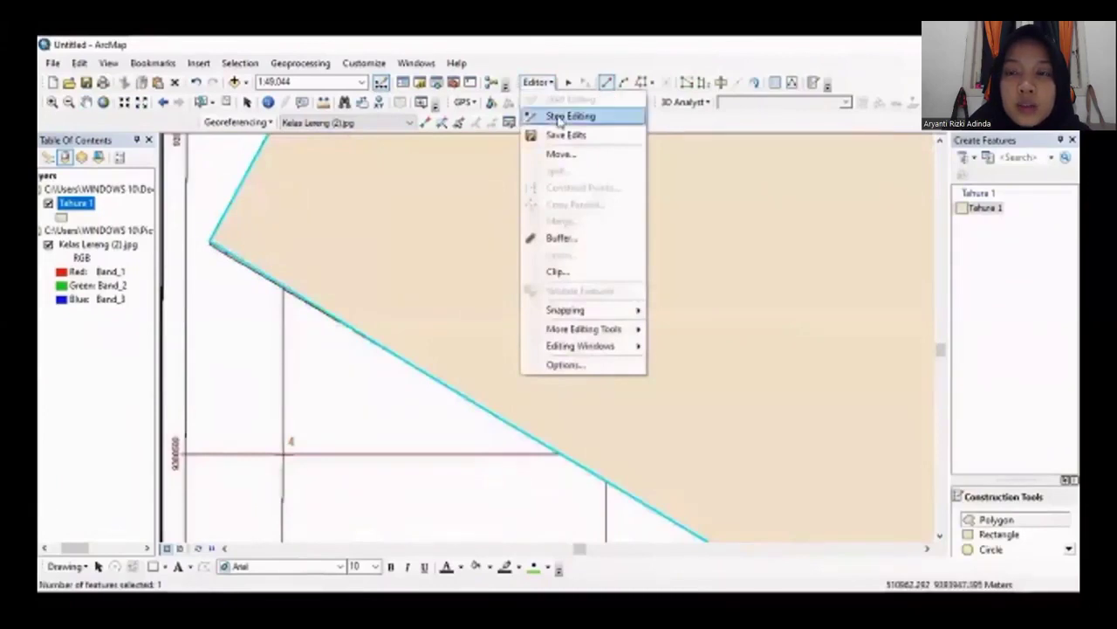
pyautogui.click(560, 119)
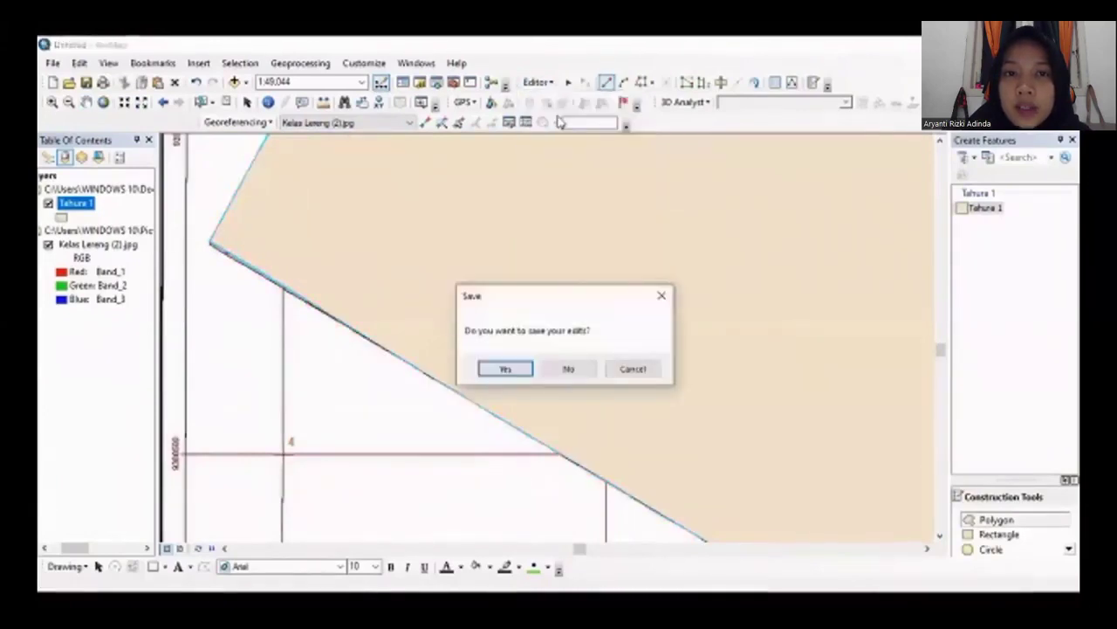
pyautogui.click(505, 370)
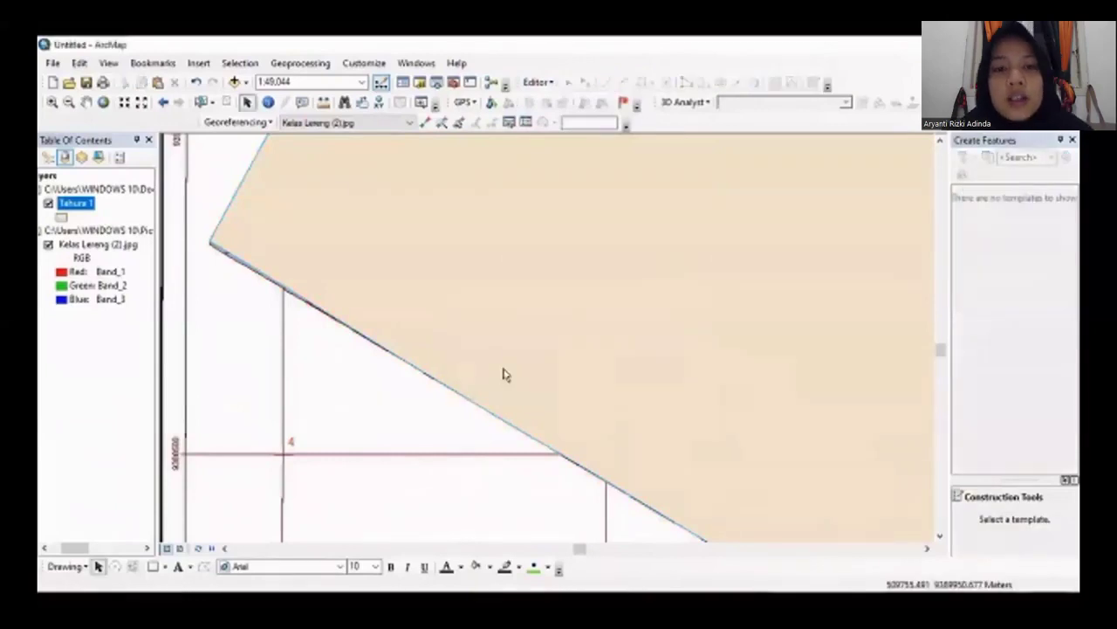
# Examine the digitized Tahura 1 polygon with the Kelas Lereng (2).jpg layer hidden and shown again
pyautogui.click(125, 103)
pyautogui.click(142, 102)
pyautogui.click(140, 103)
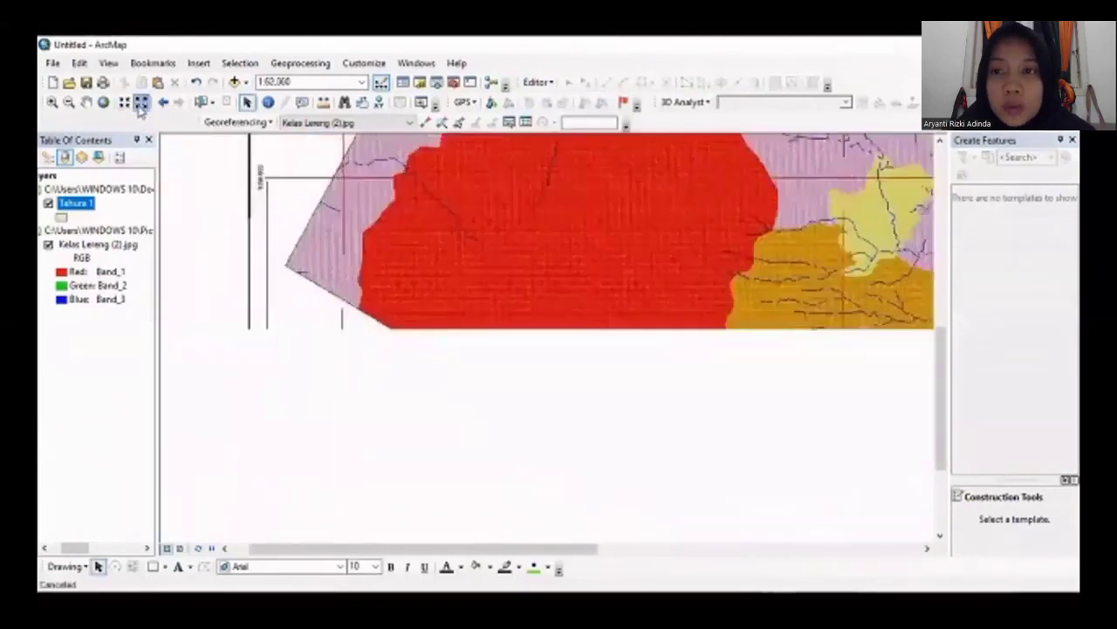
pyautogui.click(141, 103)
pyautogui.click(140, 103)
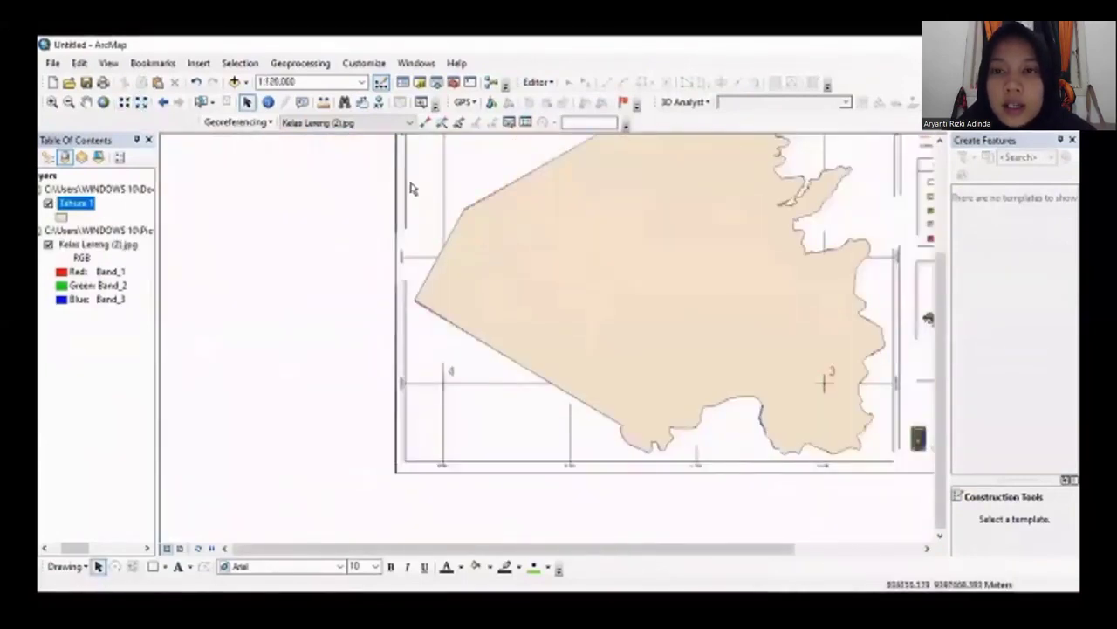
pyautogui.click(87, 102)
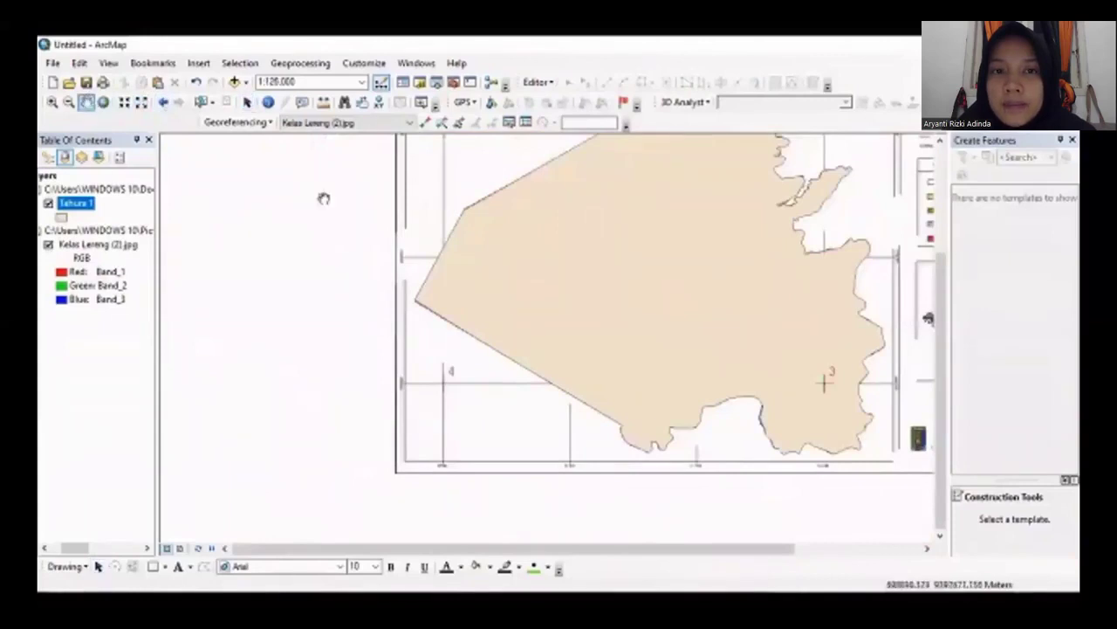
pyautogui.moveTo(441, 194); pyautogui.dragTo(294, 292)
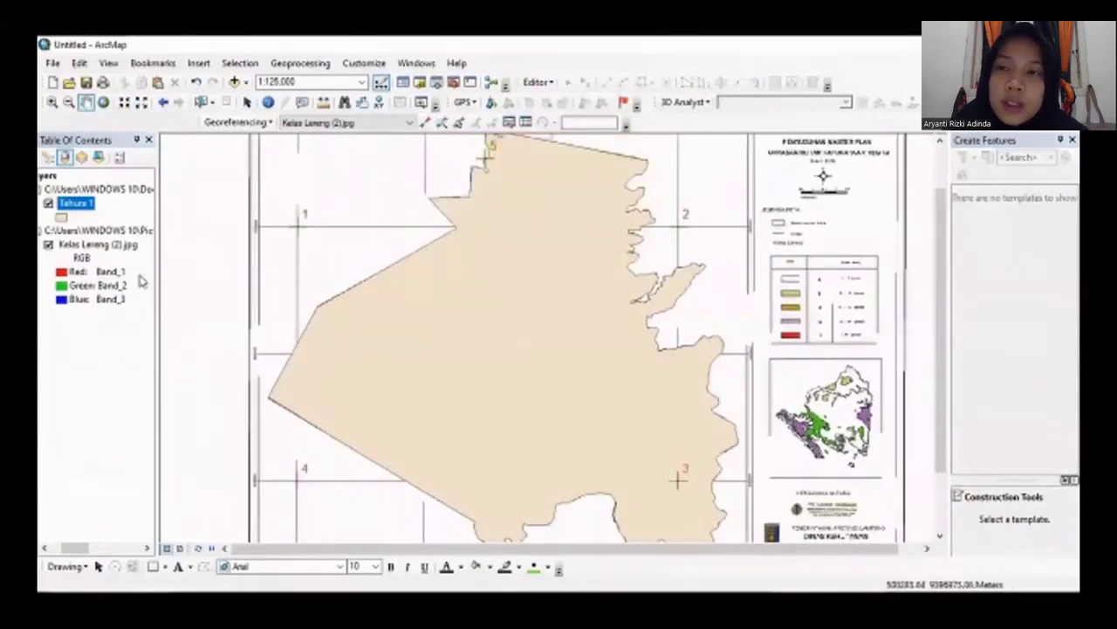
pyautogui.click(48, 246)
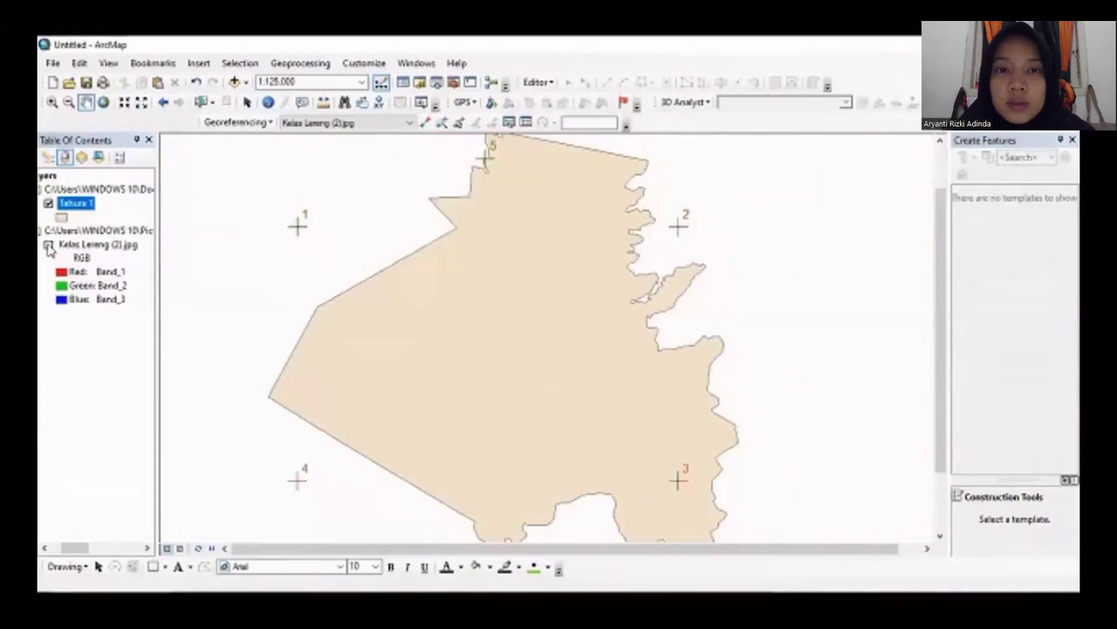
pyautogui.click(49, 247)
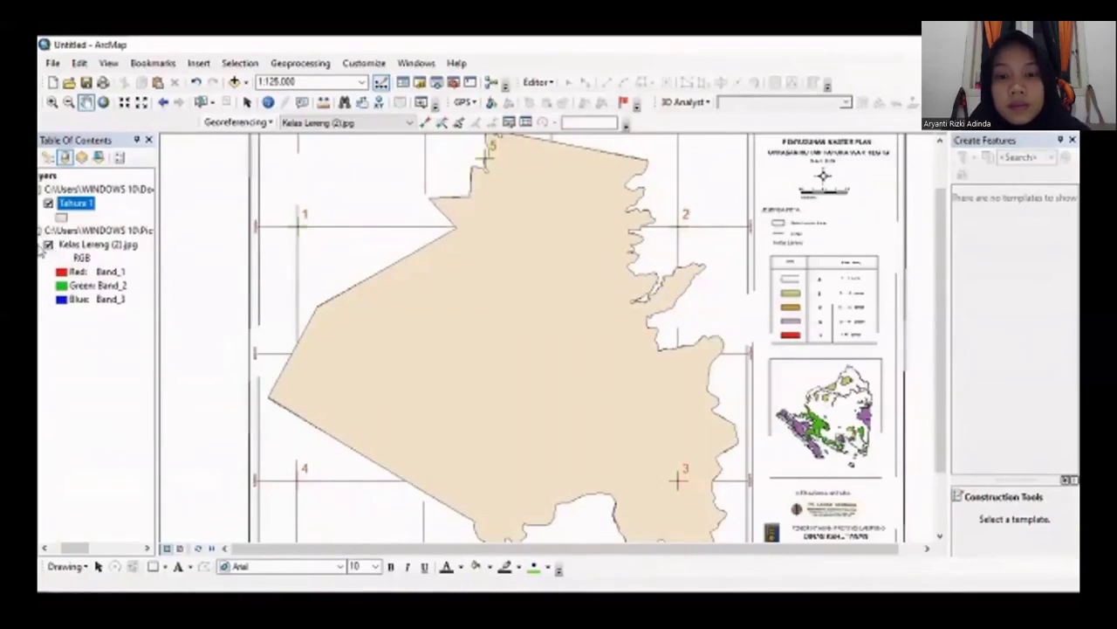
# Export all Tahura 1 features to a shapefile named Kelerengan in the SHP Universitas Lampung folder, and add it to the map
pyautogui.rightClick(78, 204)
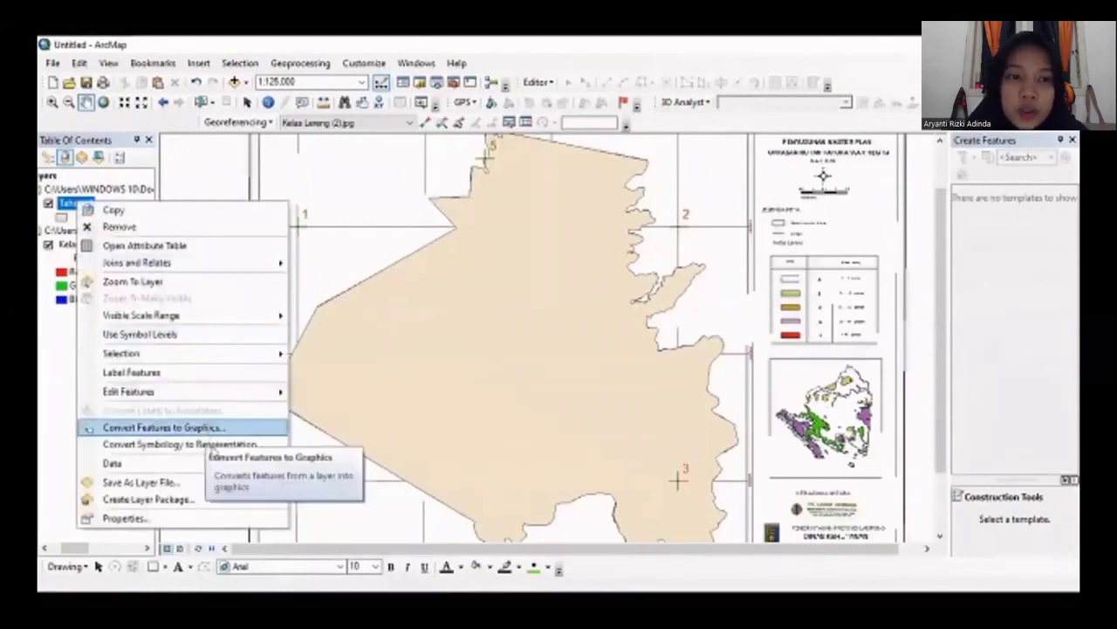
pyautogui.moveTo(212, 462)
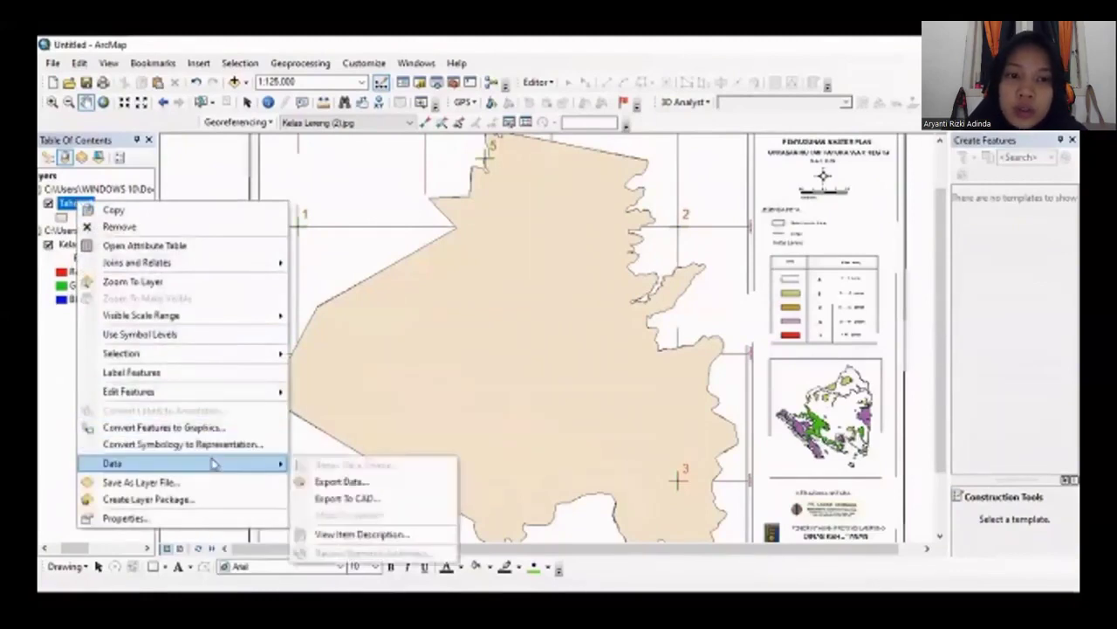
pyautogui.click(328, 483)
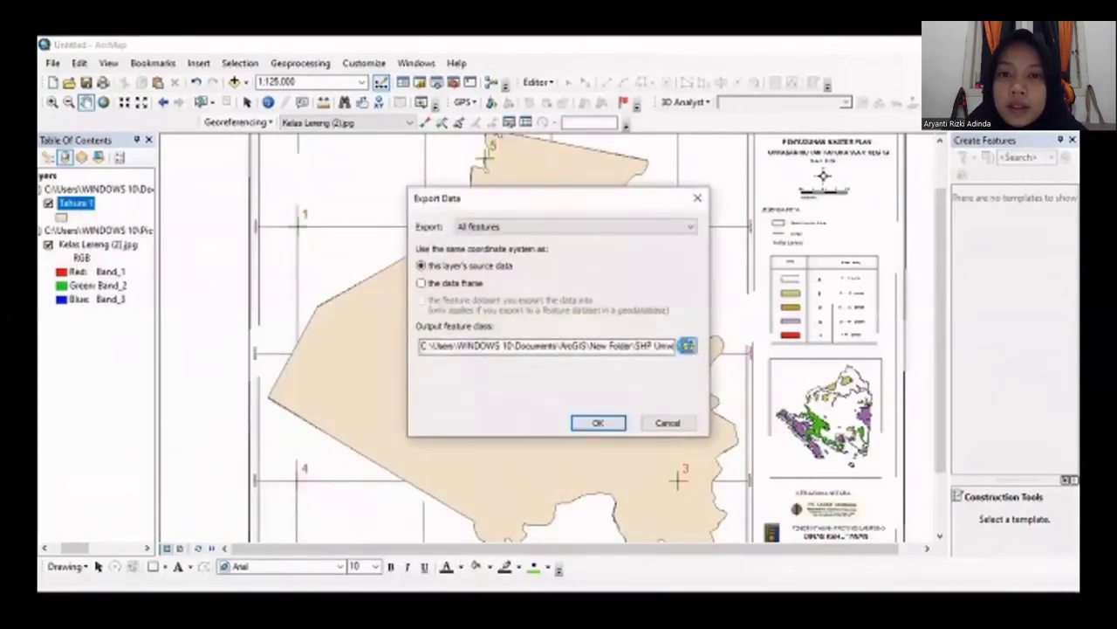
pyautogui.click(687, 345)
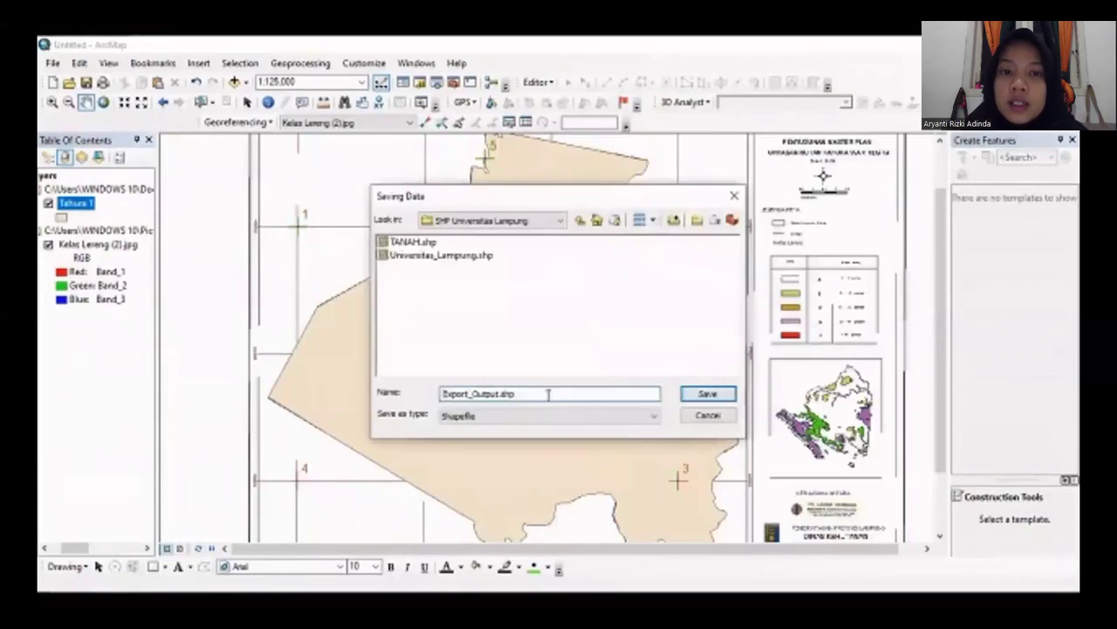
pyautogui.doubleClick(469, 397)
pyautogui.press('BackSpace')
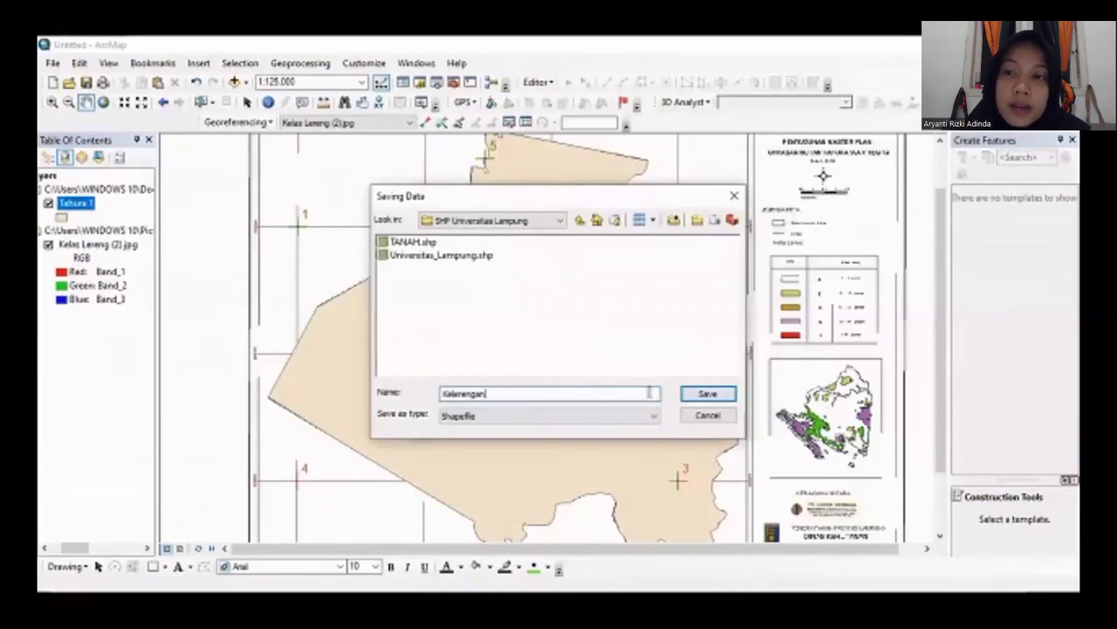
pyautogui.click(709, 394)
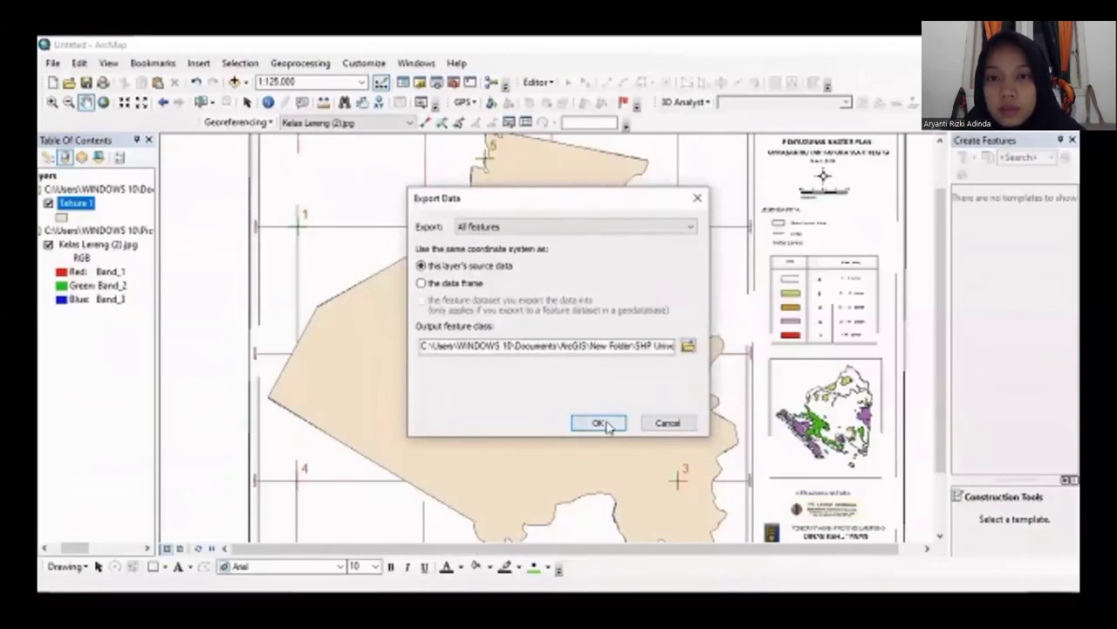
pyautogui.click(599, 423)
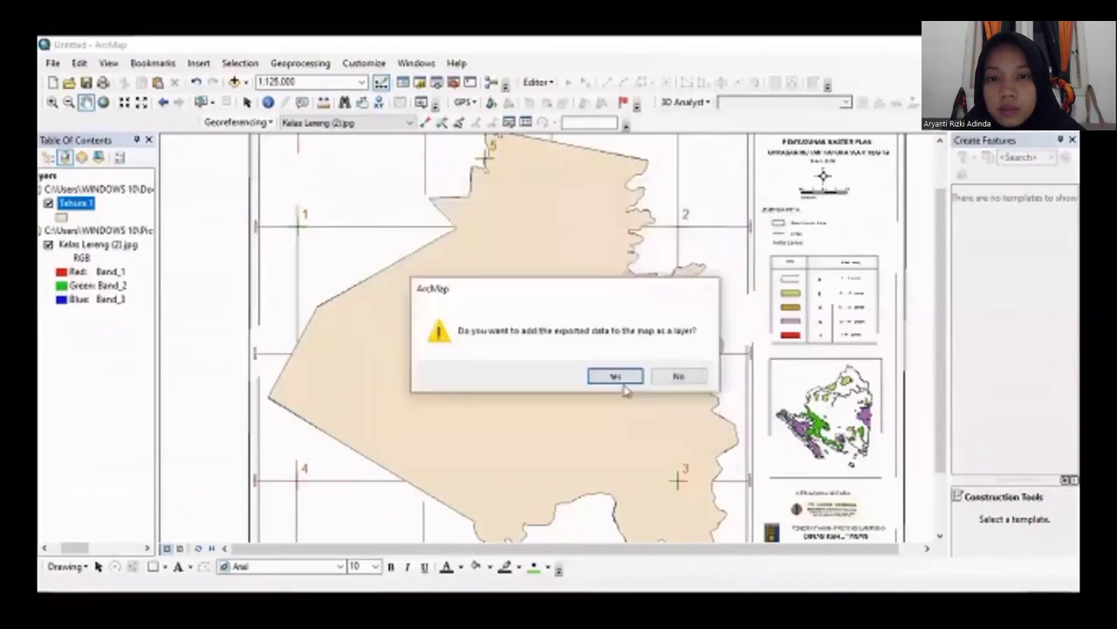
pyautogui.click(622, 378)
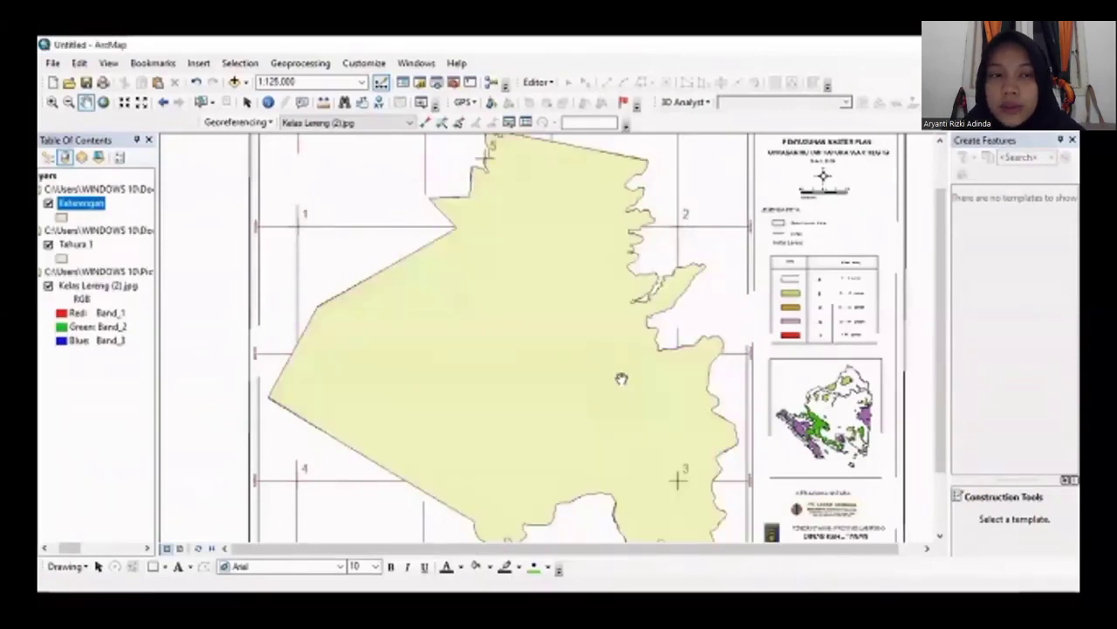
# Check the Kelerengan layer with Tahura 1 and the slope image switched off, show the image again, and remove the Tahura 1 layer
pyautogui.moveTo(495, 210); pyautogui.dragTo(494, 187)
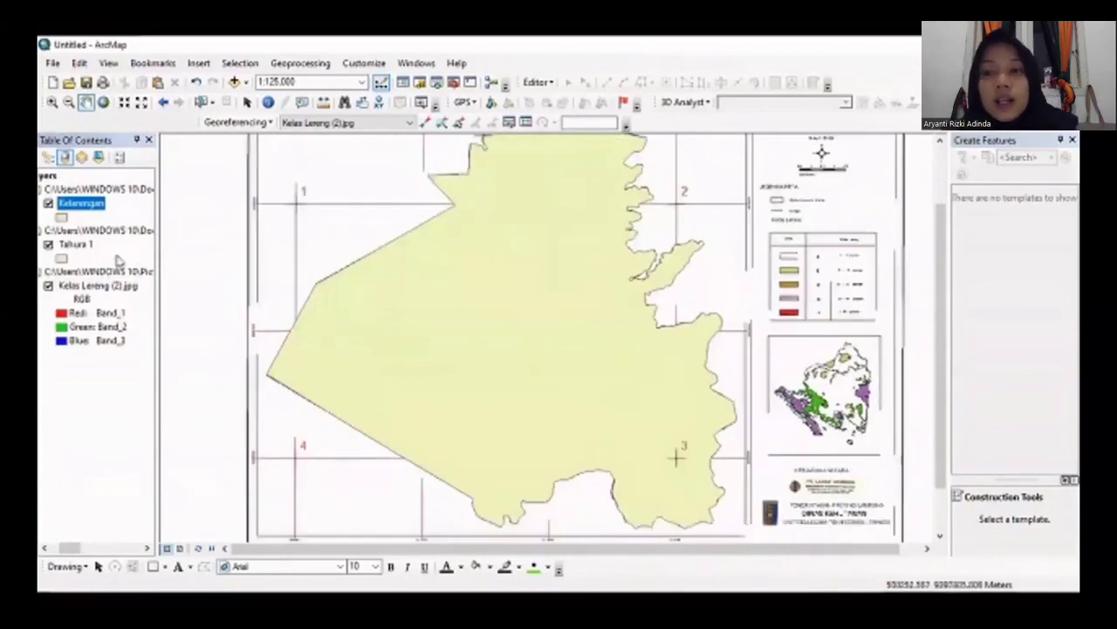
pyautogui.click(48, 247)
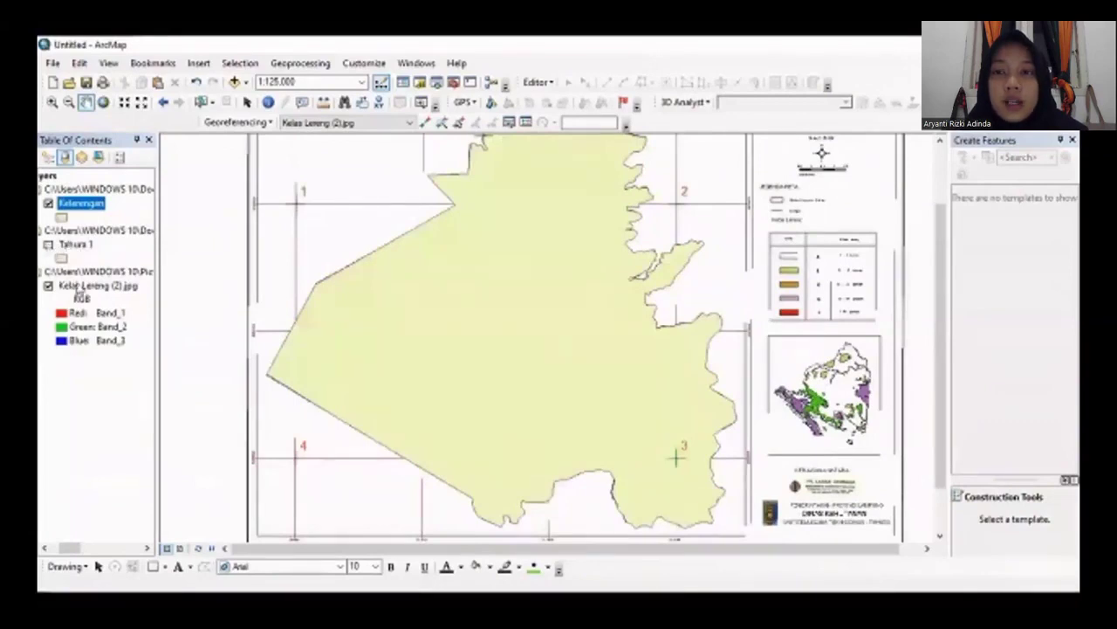
pyautogui.click(48, 286)
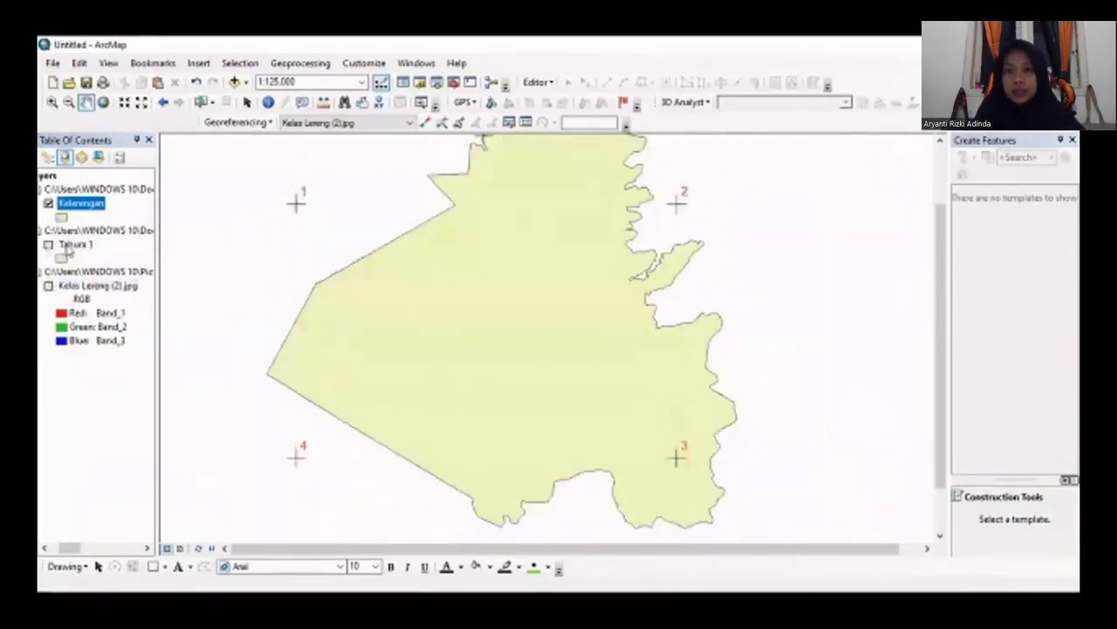
pyautogui.click(48, 286)
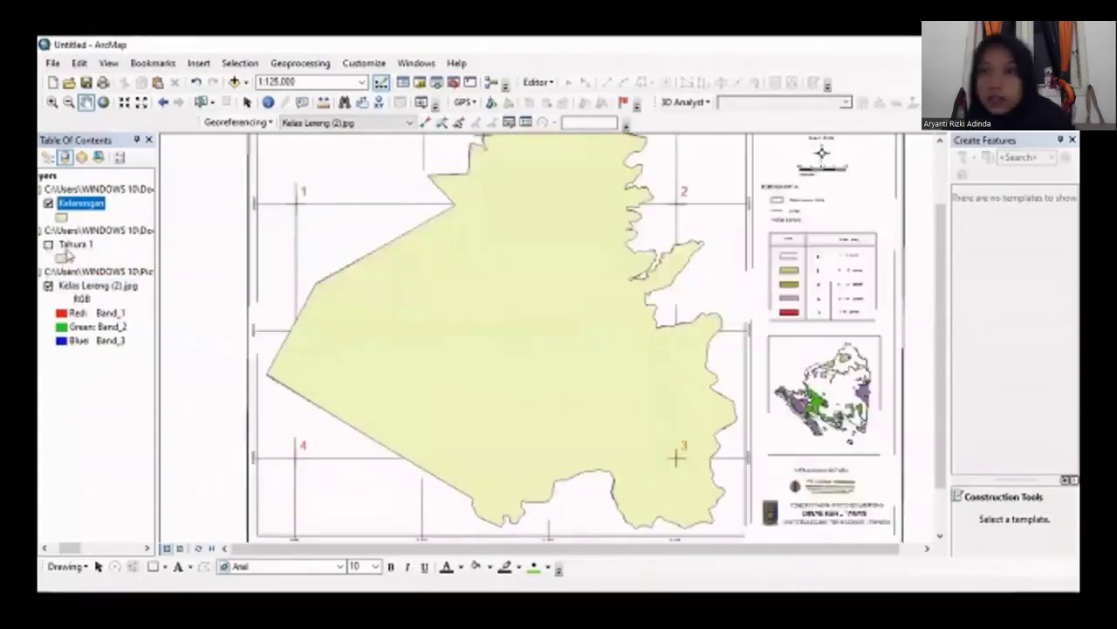
pyautogui.rightClick(71, 245)
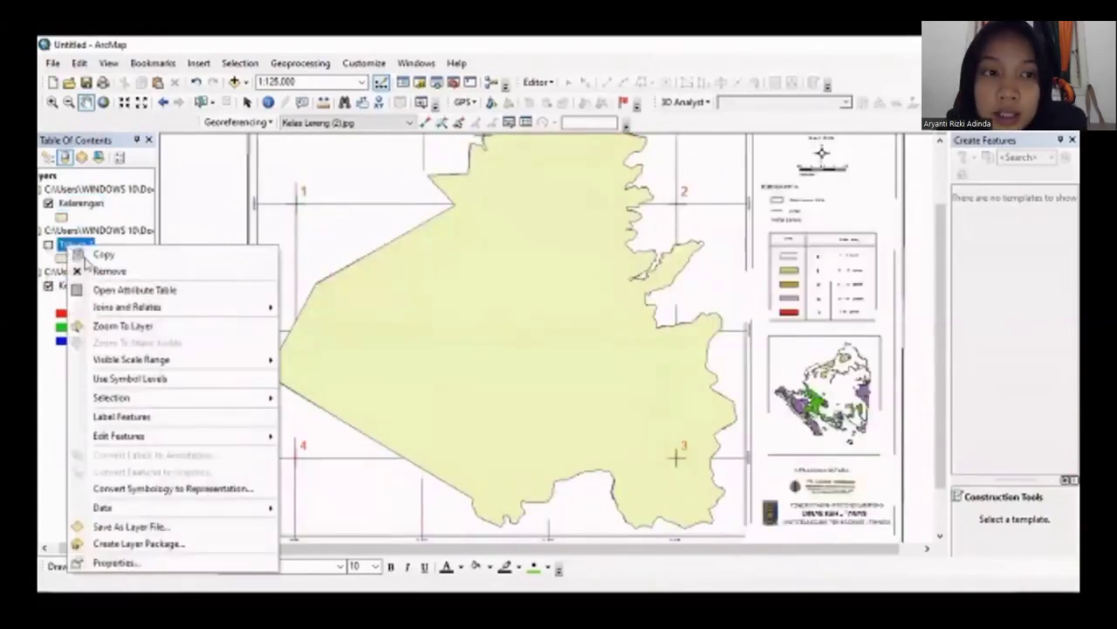
pyautogui.click(121, 274)
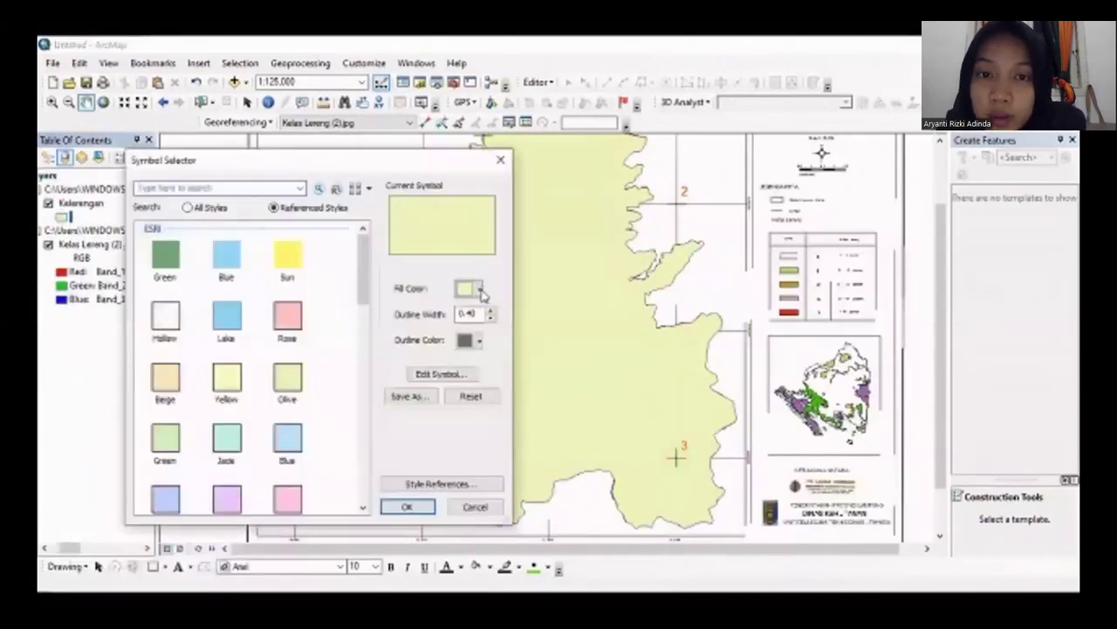
# Symbolize the Kelerengan polygon with no fill color and a thicker red outline
pyautogui.click(480, 290)
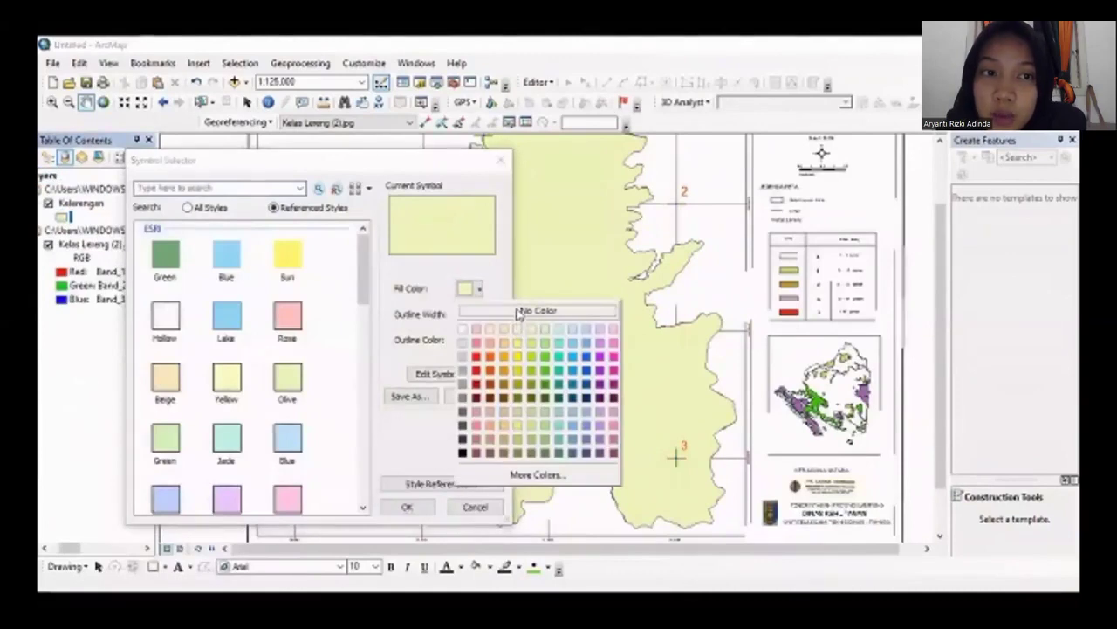
pyautogui.click(519, 312)
pyautogui.click(477, 339)
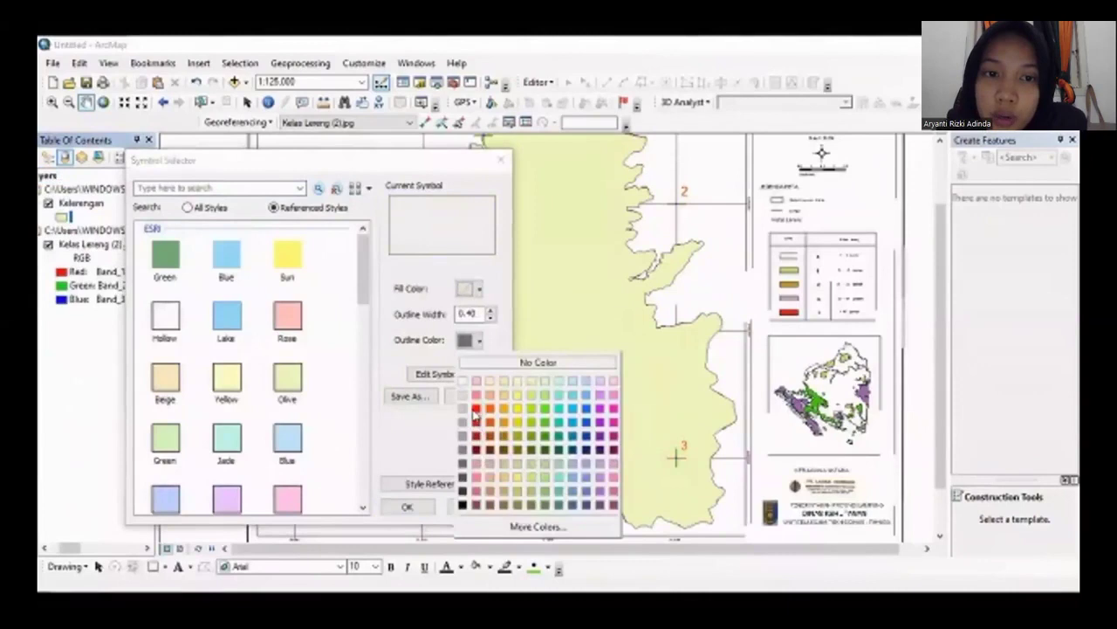
pyautogui.click(475, 409)
pyautogui.click(492, 315)
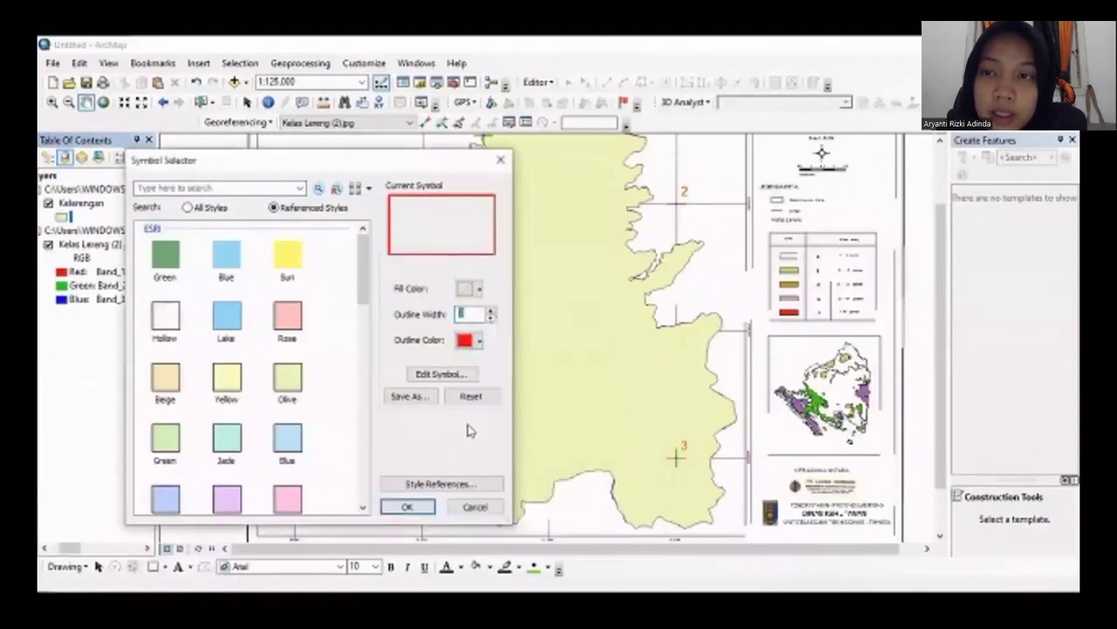
pyautogui.click(407, 508)
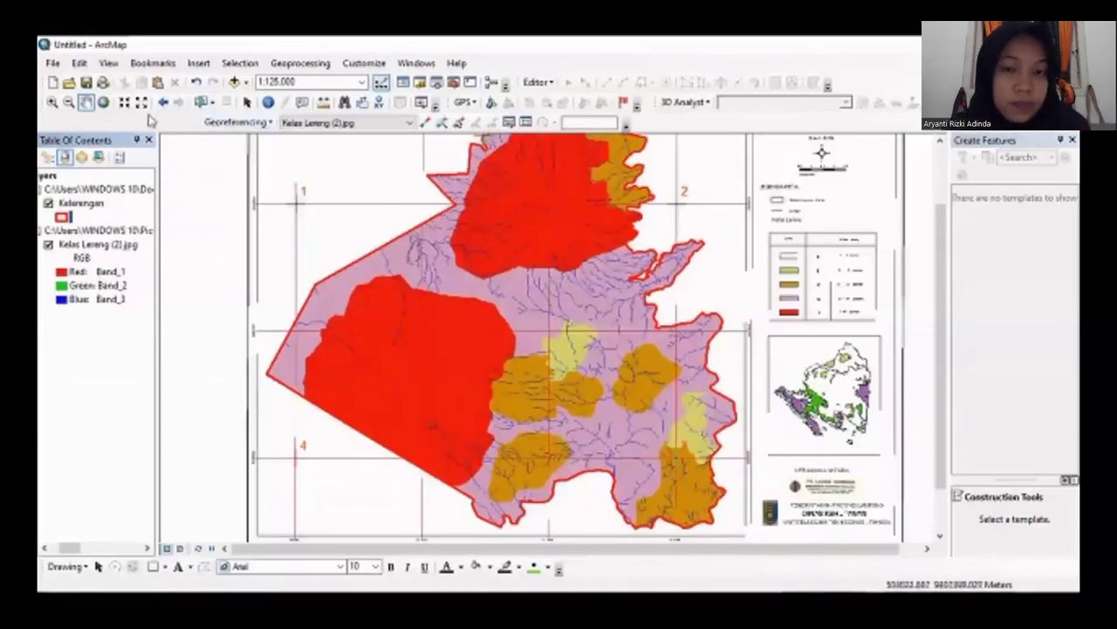
# Start an edit session on the Kelerengan layer at the large red slope area on the western side
pyautogui.click(52, 103)
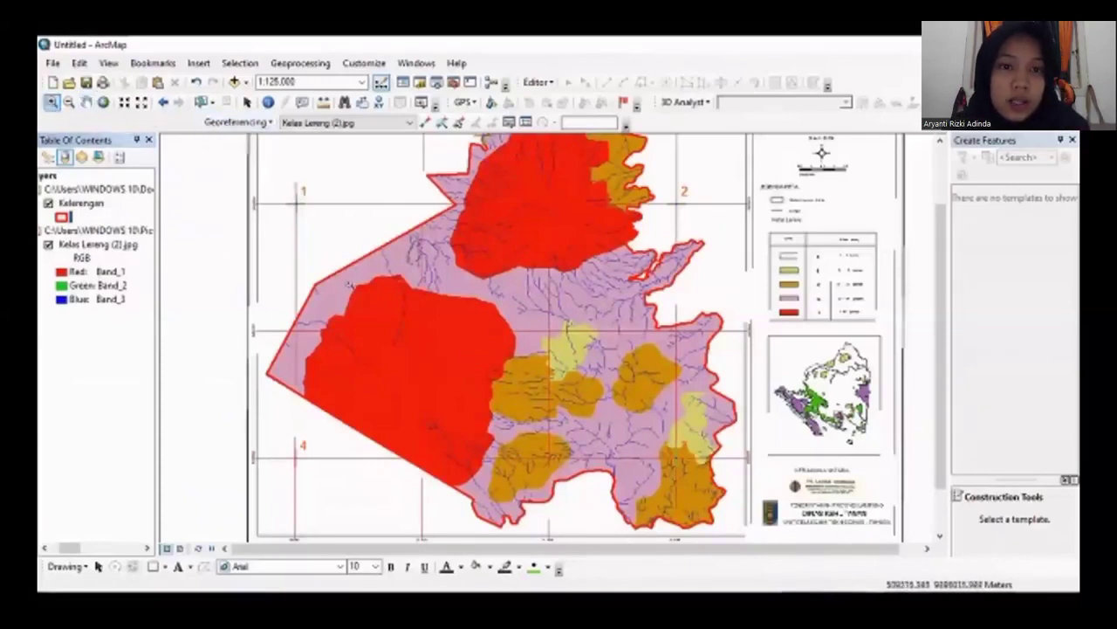
pyautogui.moveTo(277, 267); pyautogui.dragTo(541, 485)
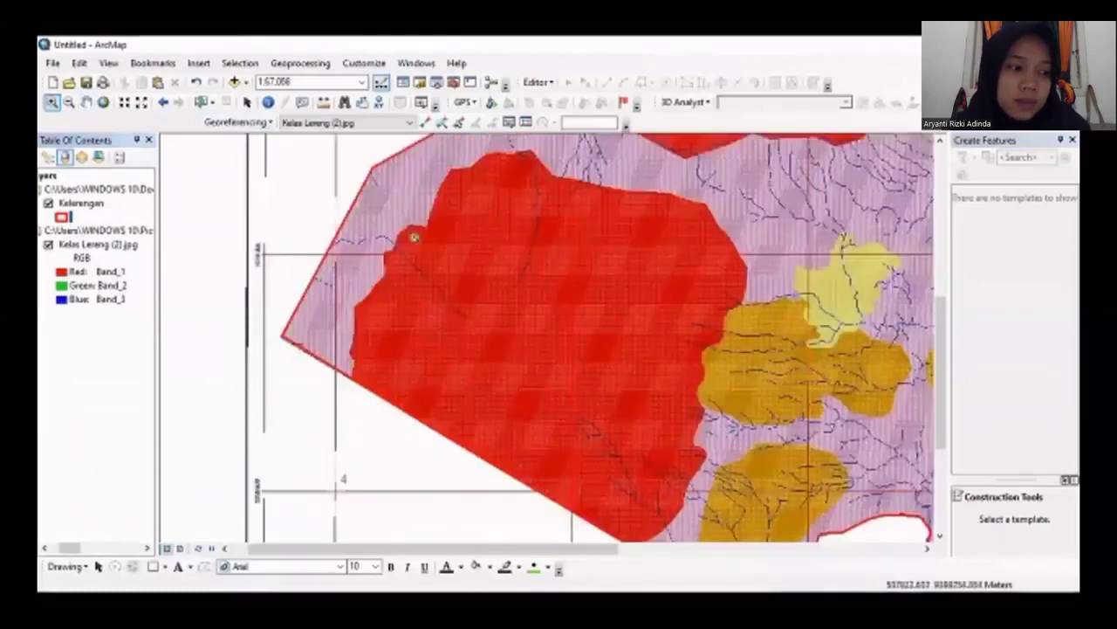
pyautogui.moveTo(401, 142); pyautogui.dragTo(733, 543)
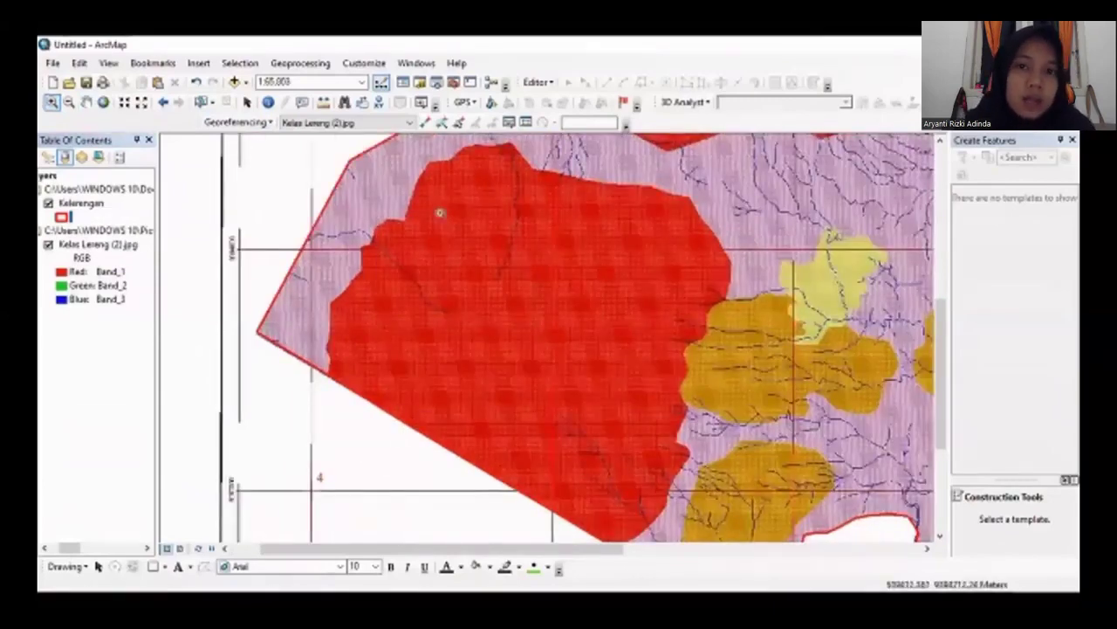
pyautogui.moveTo(320, 155); pyautogui.dragTo(739, 522)
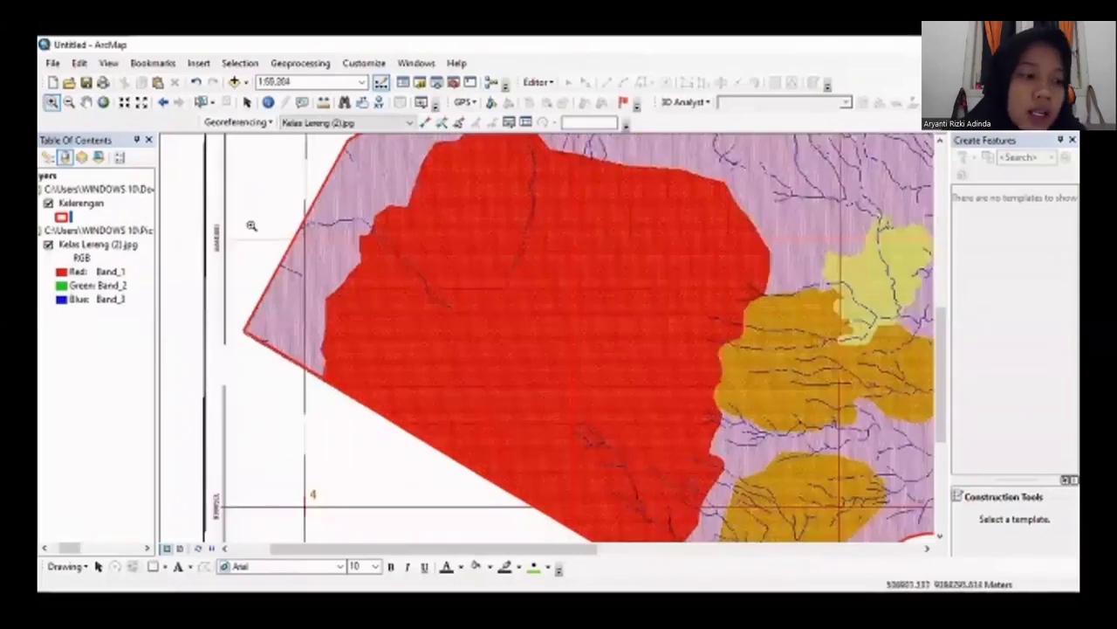
pyautogui.click(85, 102)
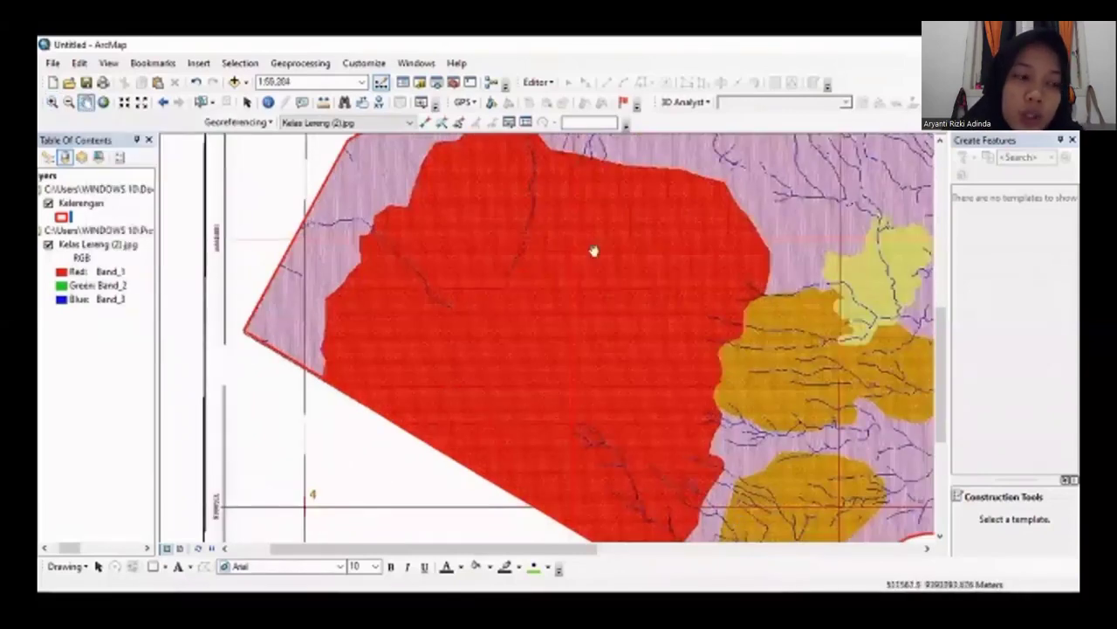
pyautogui.moveTo(566, 253); pyautogui.dragTo(586, 285)
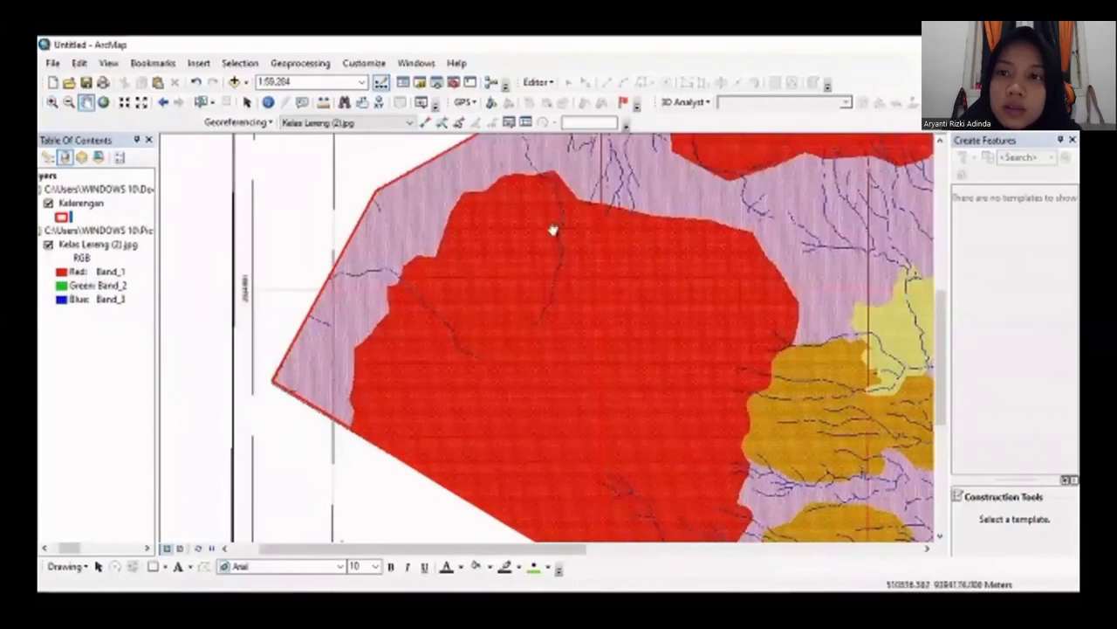
pyautogui.click(553, 85)
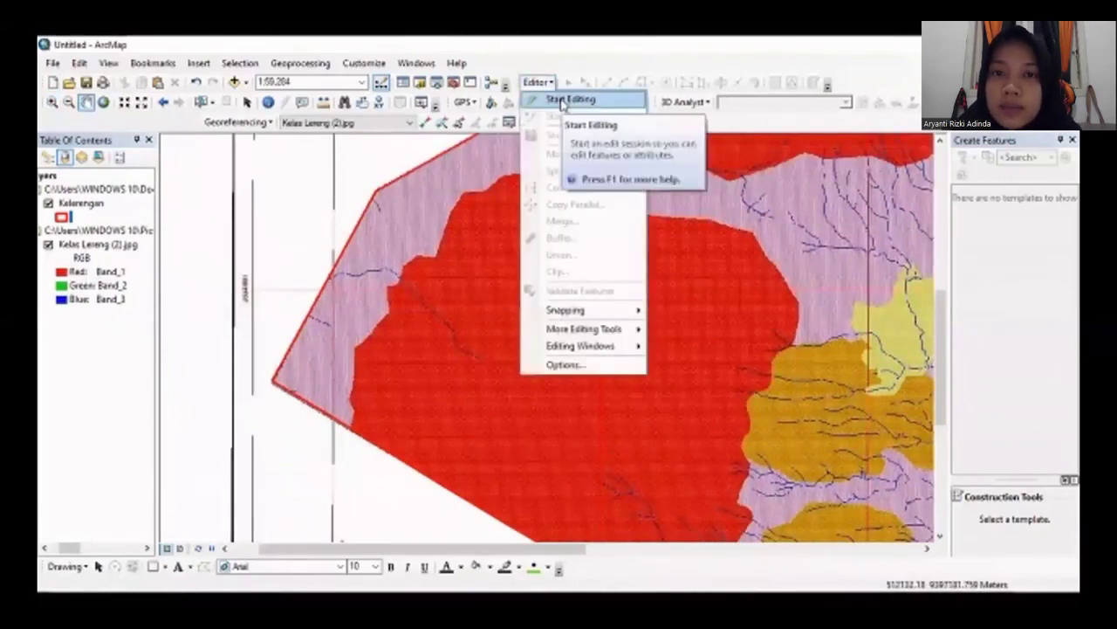
pyautogui.click(561, 102)
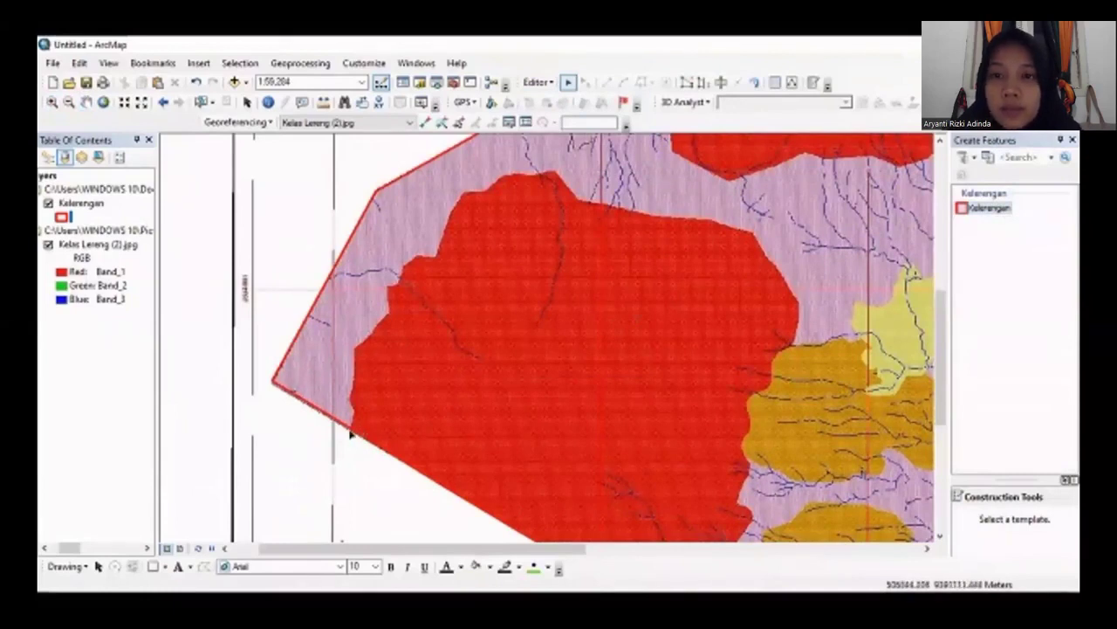
pyautogui.moveTo(468, 558)
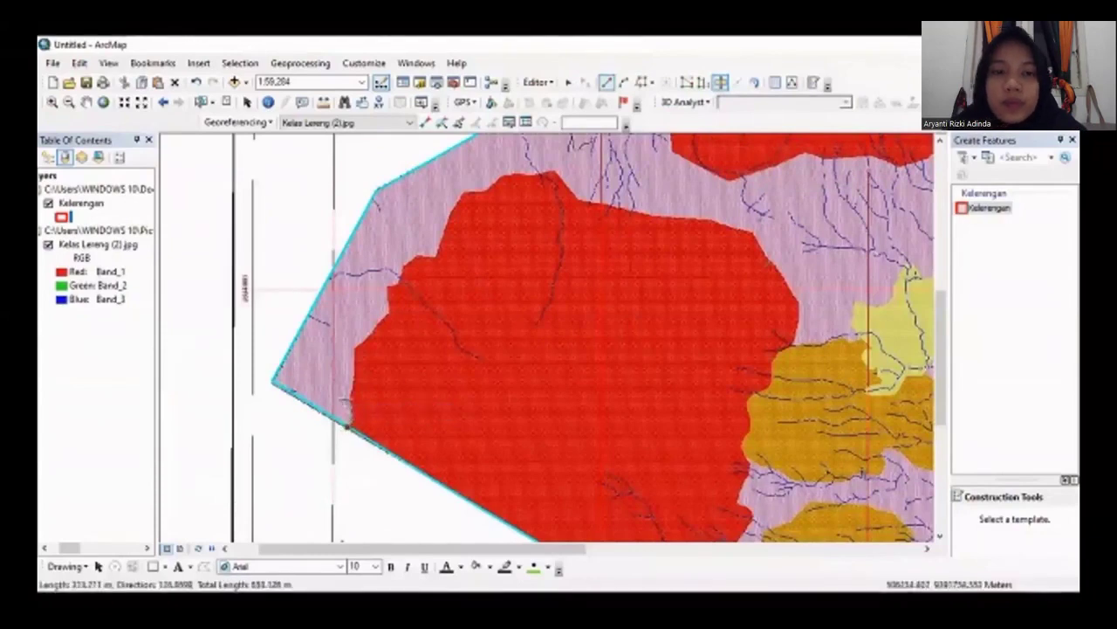
pyautogui.moveTo(610, 490)
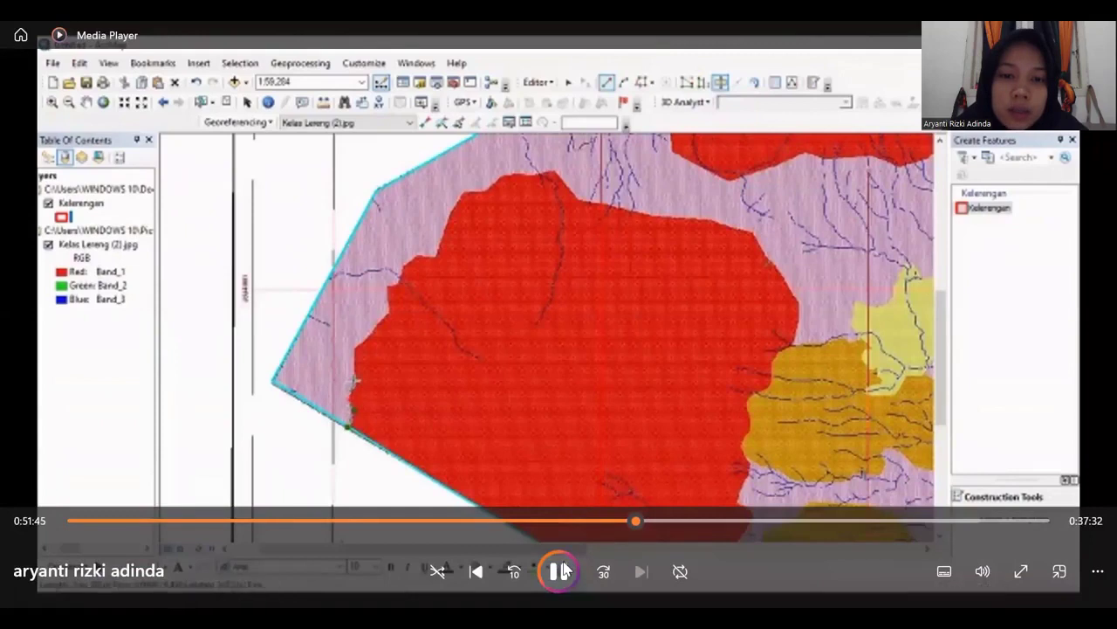
pyautogui.click(616, 569)
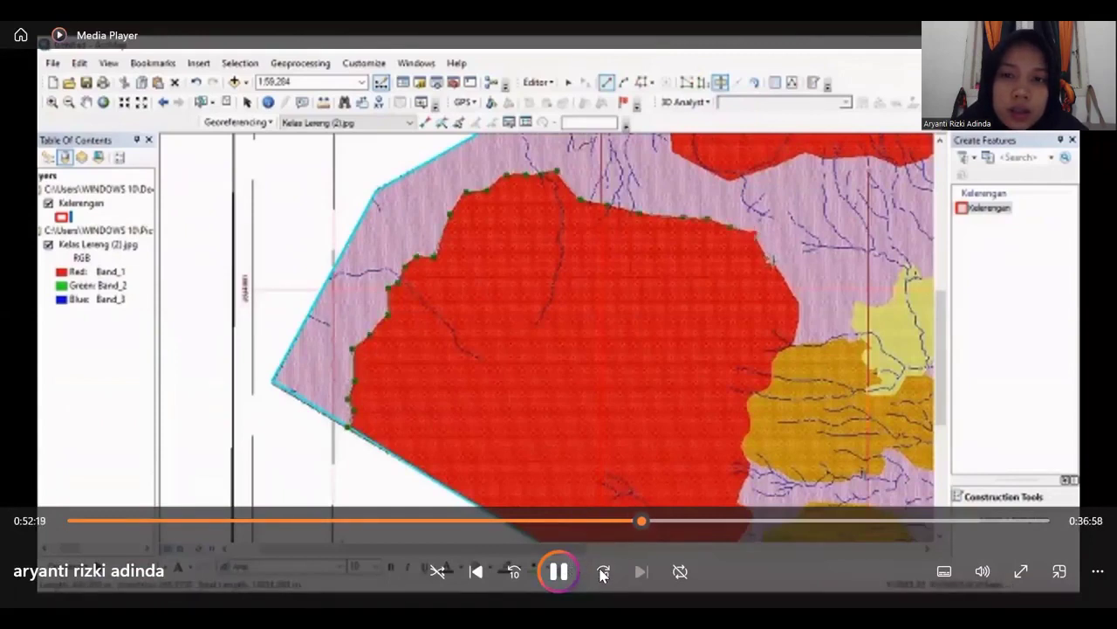
pyautogui.click(603, 571)
pyautogui.click(603, 572)
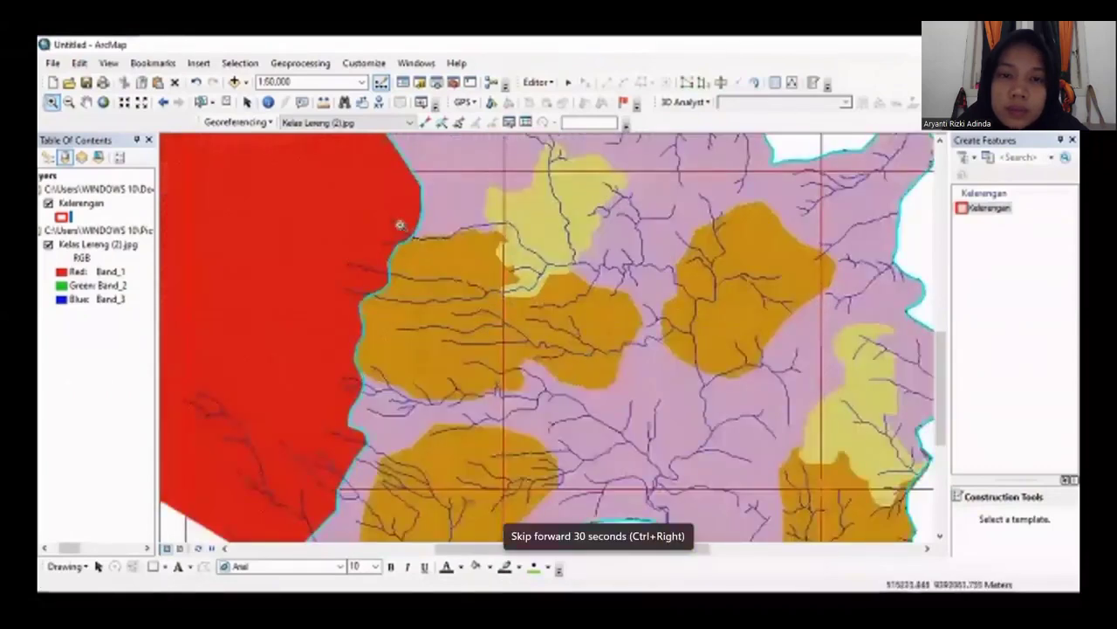
# Activate the Cut Polygons tool for the brown slope area just east of the large western red area
pyautogui.scroll(3, 640, 415)
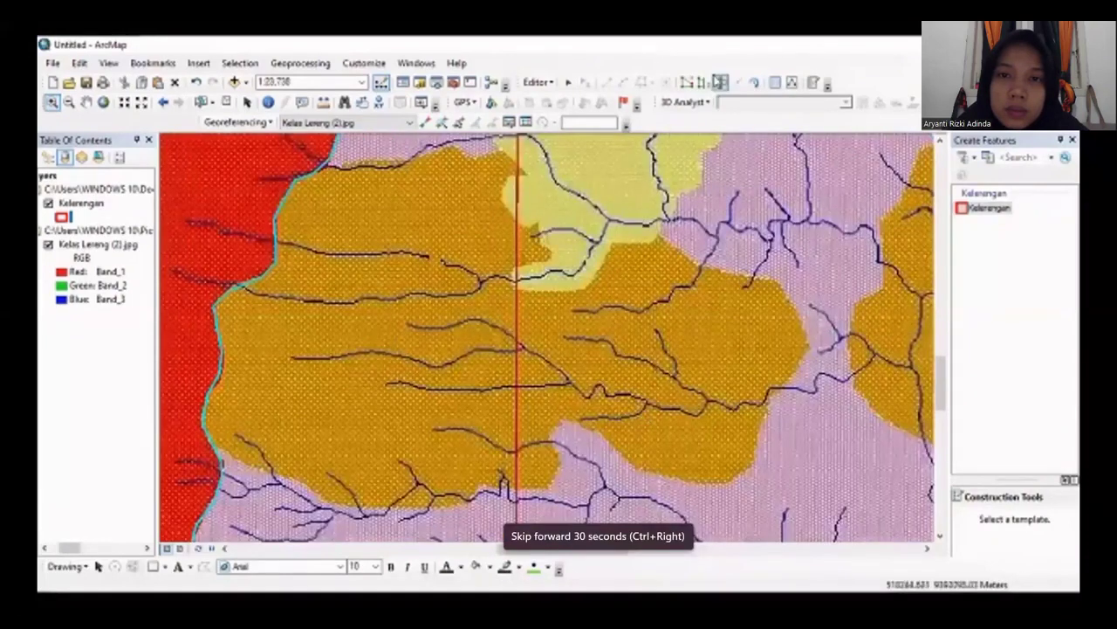
pyautogui.click(721, 82)
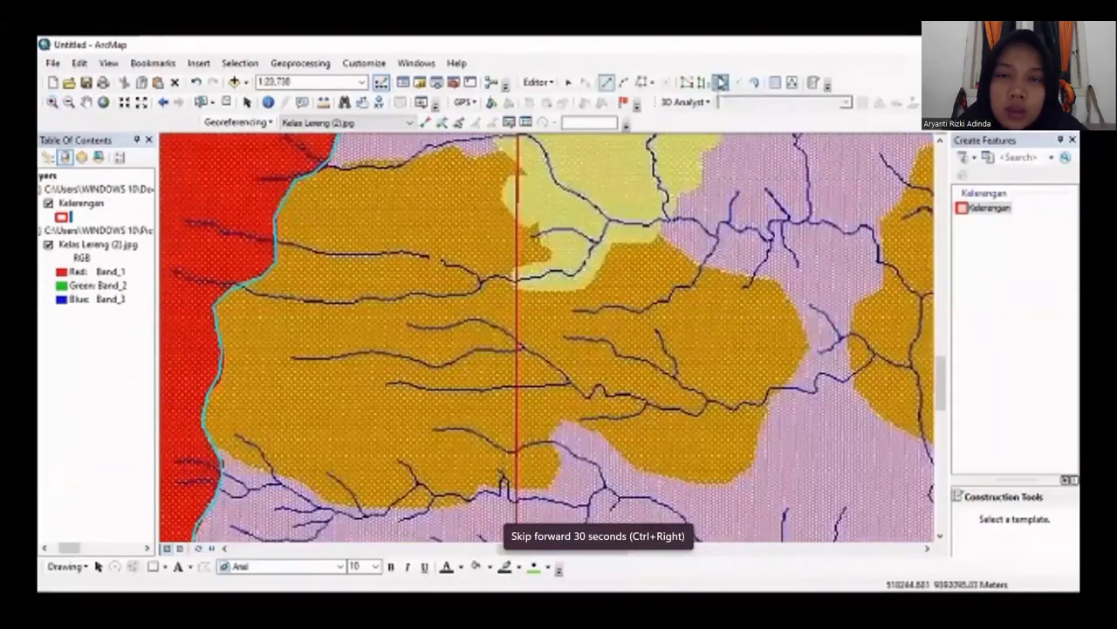
pyautogui.moveTo(602, 572)
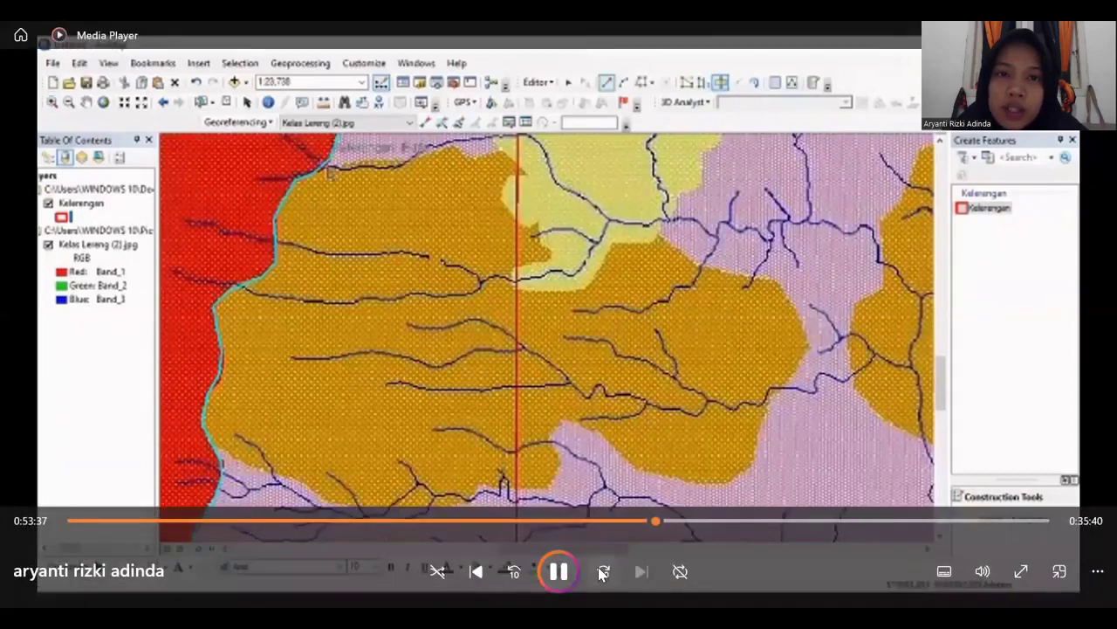
pyautogui.click(604, 572)
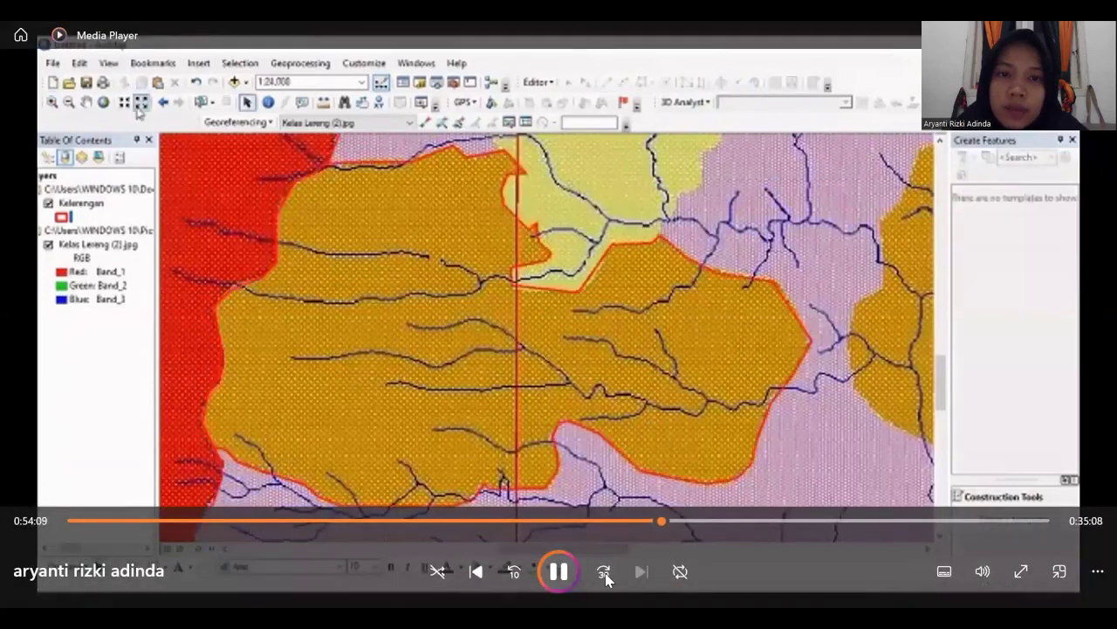
pyautogui.click(604, 573)
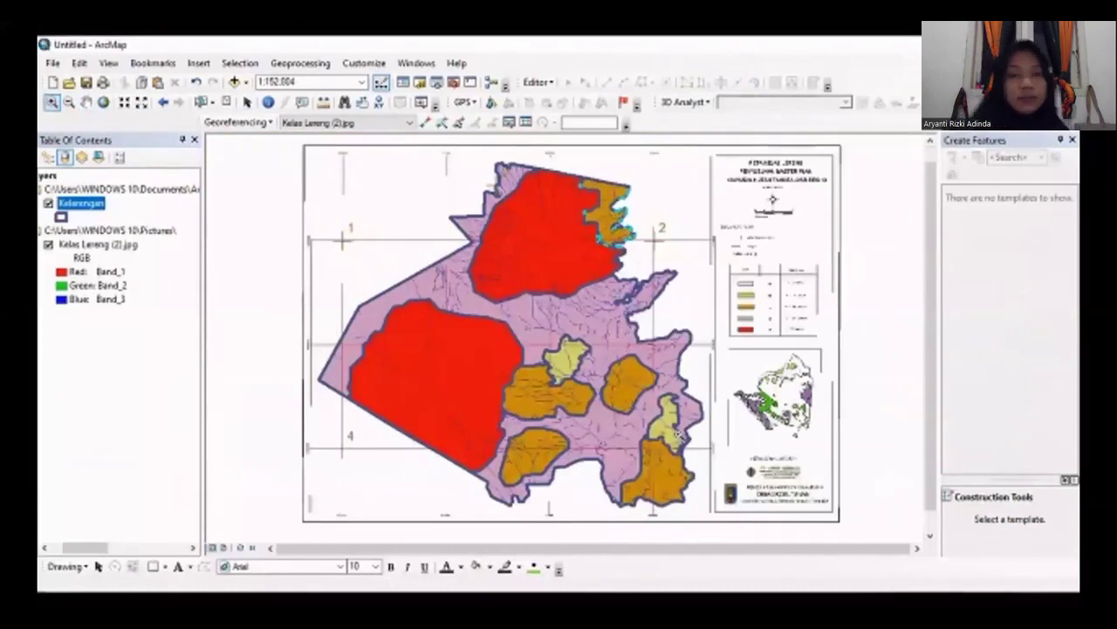
# Symbolize the Kelerengan layer by unique values of the Klasifikas field with all values added, and hide the Kelas Lereng (2).jpg layer
pyautogui.rightClick(93, 207)
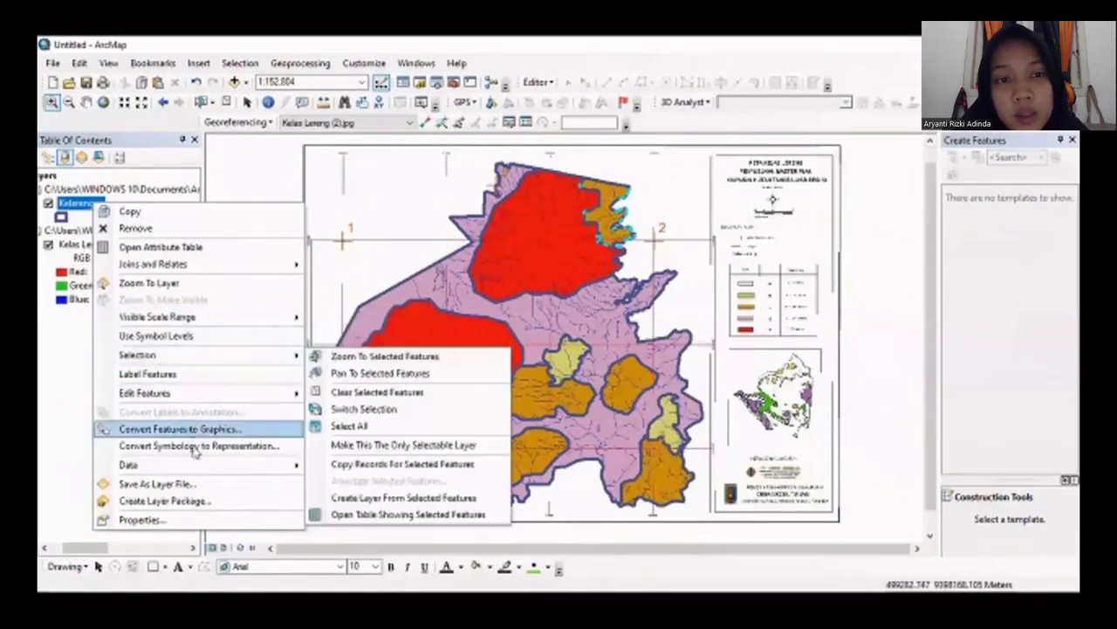
pyautogui.click(147, 518)
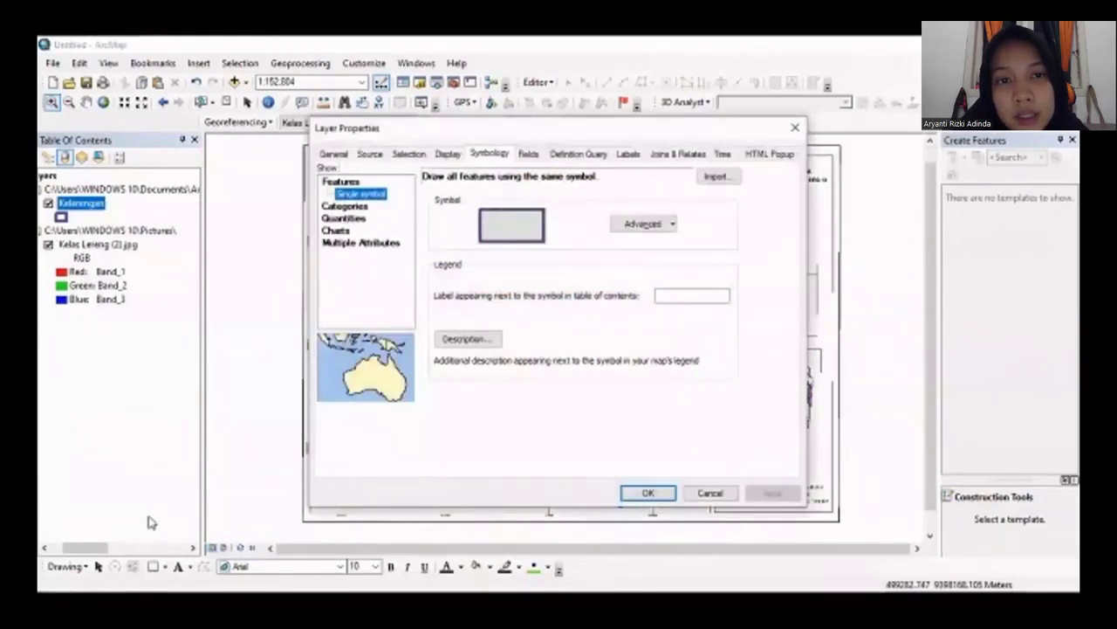
pyautogui.click(345, 206)
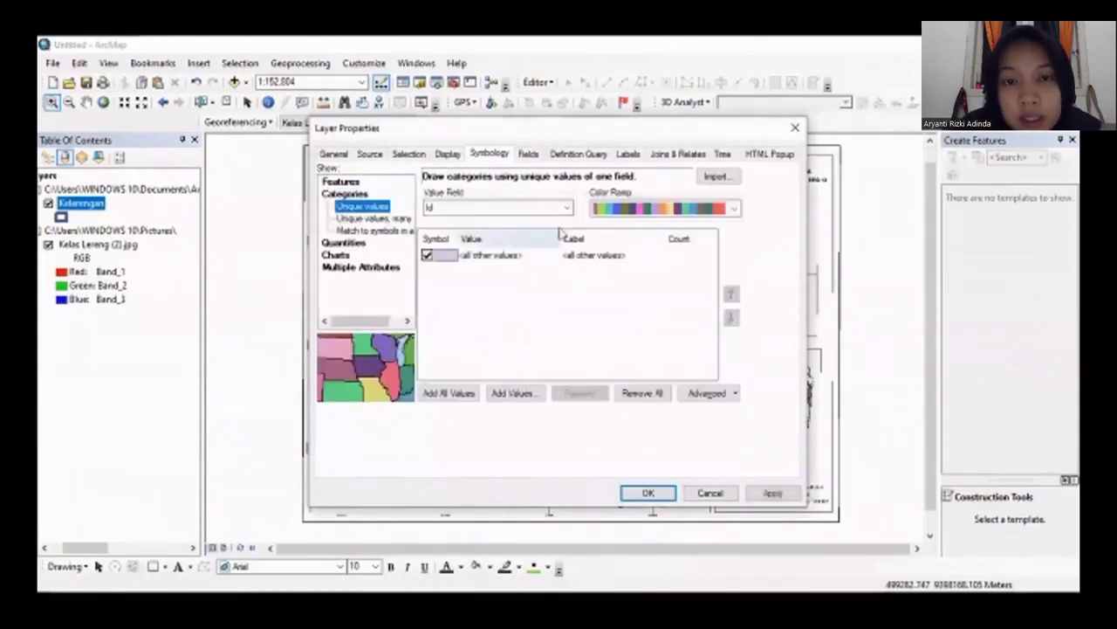
pyautogui.click(564, 216)
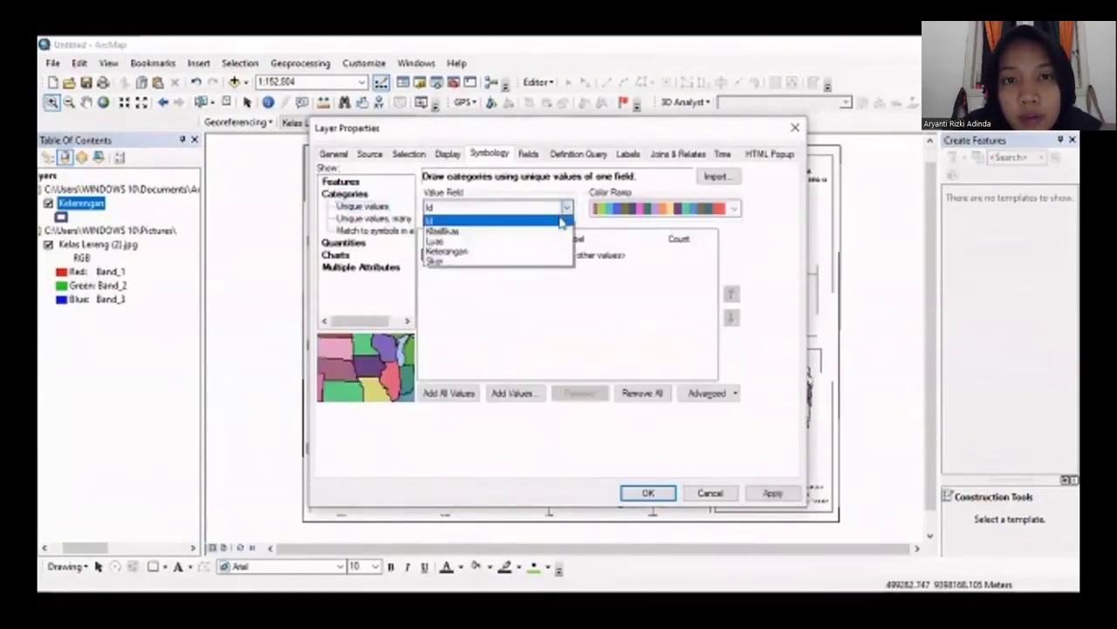
pyautogui.click(550, 230)
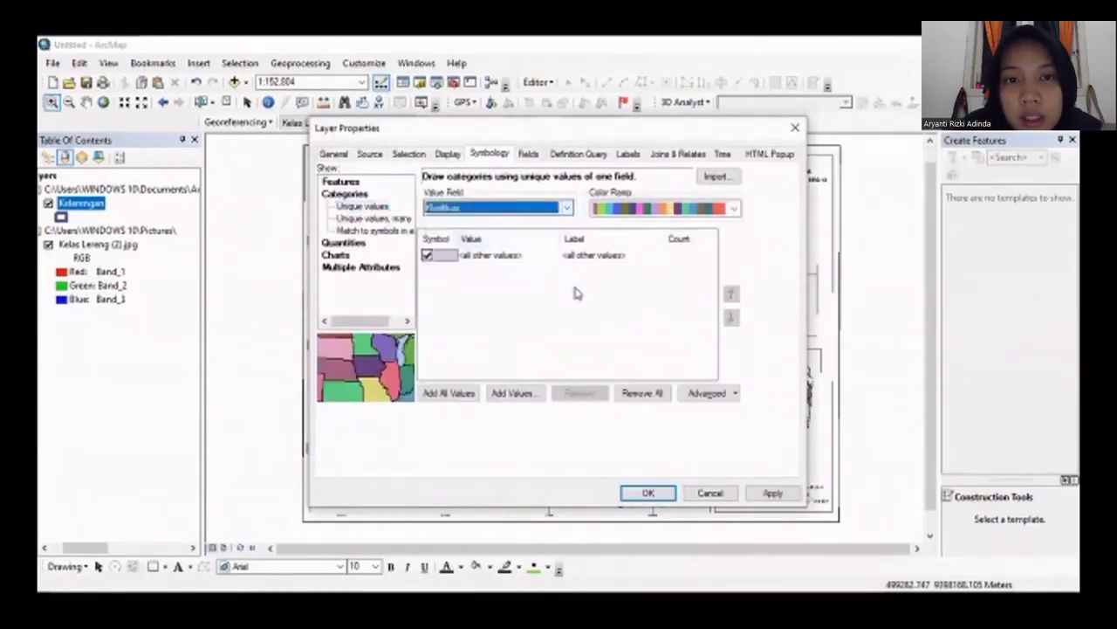
pyautogui.click(463, 396)
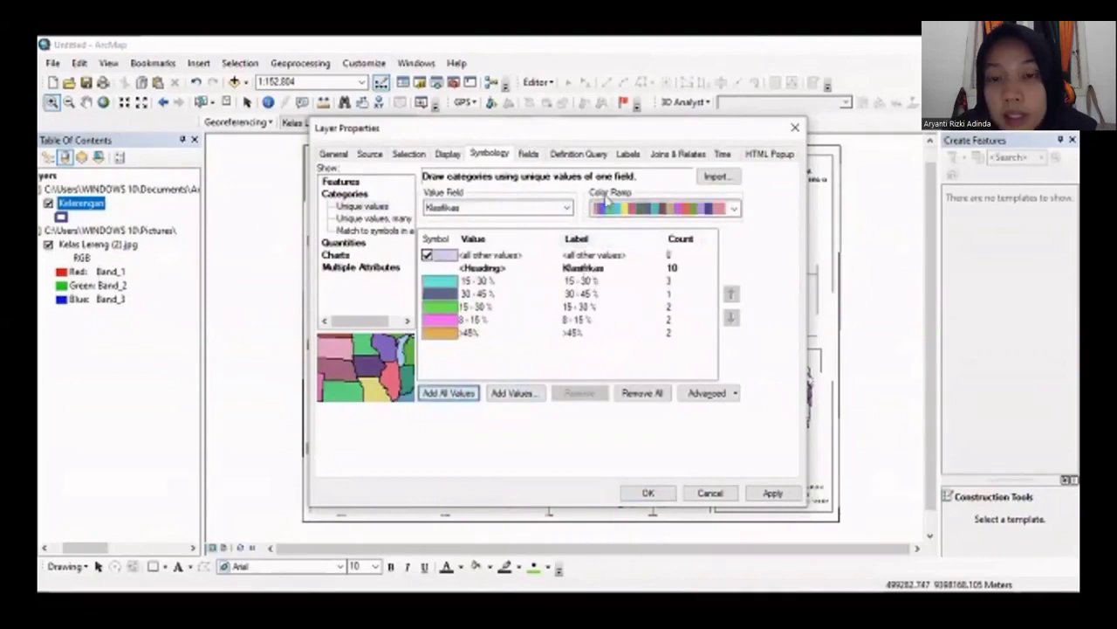
pyautogui.click(650, 493)
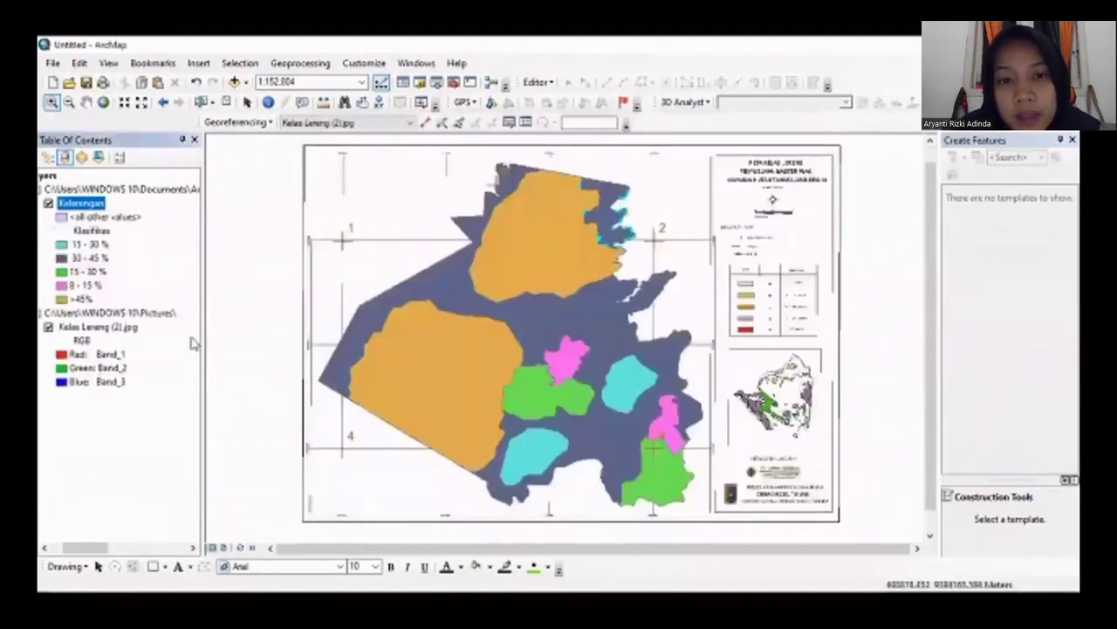
pyautogui.click(48, 327)
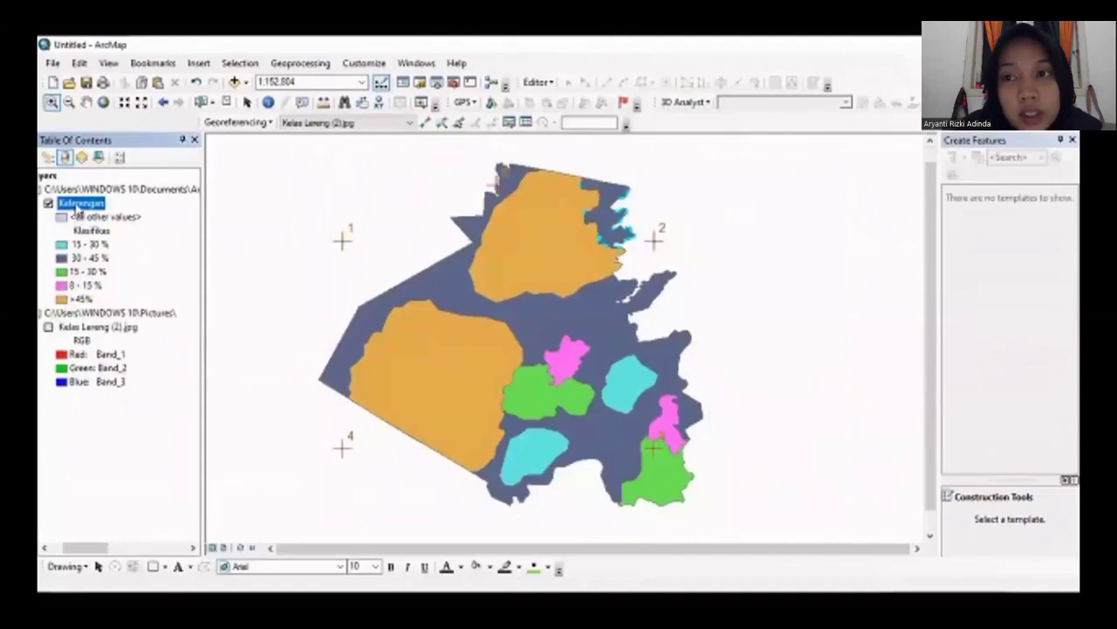
# Set Klasifikas as the label field of the Kelerengan layer, change the label font size, and turn on its feature labels
pyautogui.rightClick(78, 206)
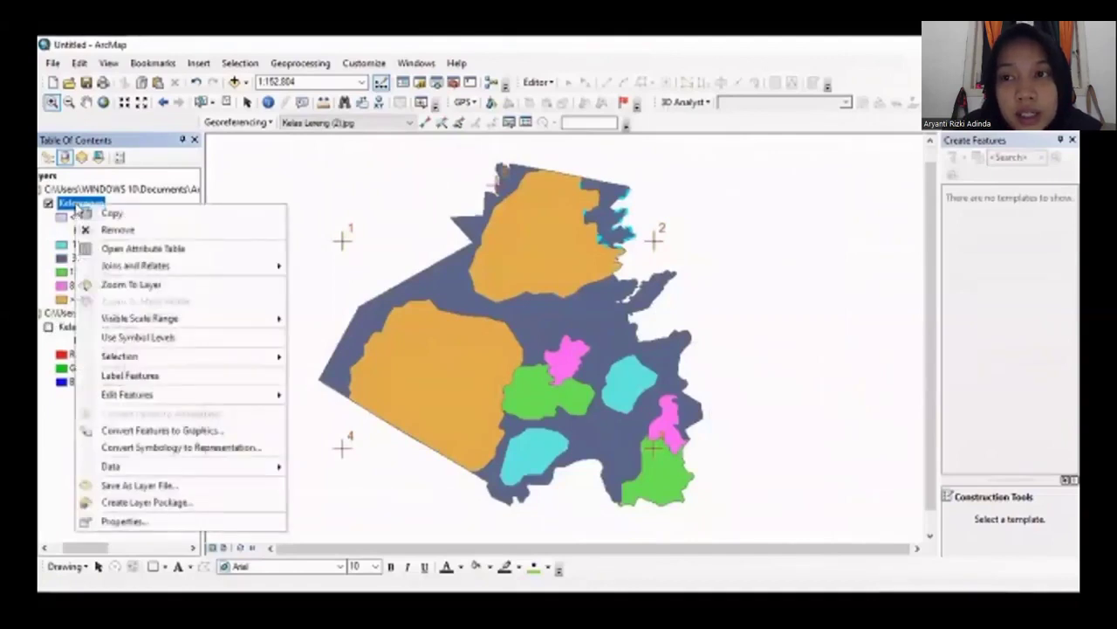
pyautogui.click(131, 521)
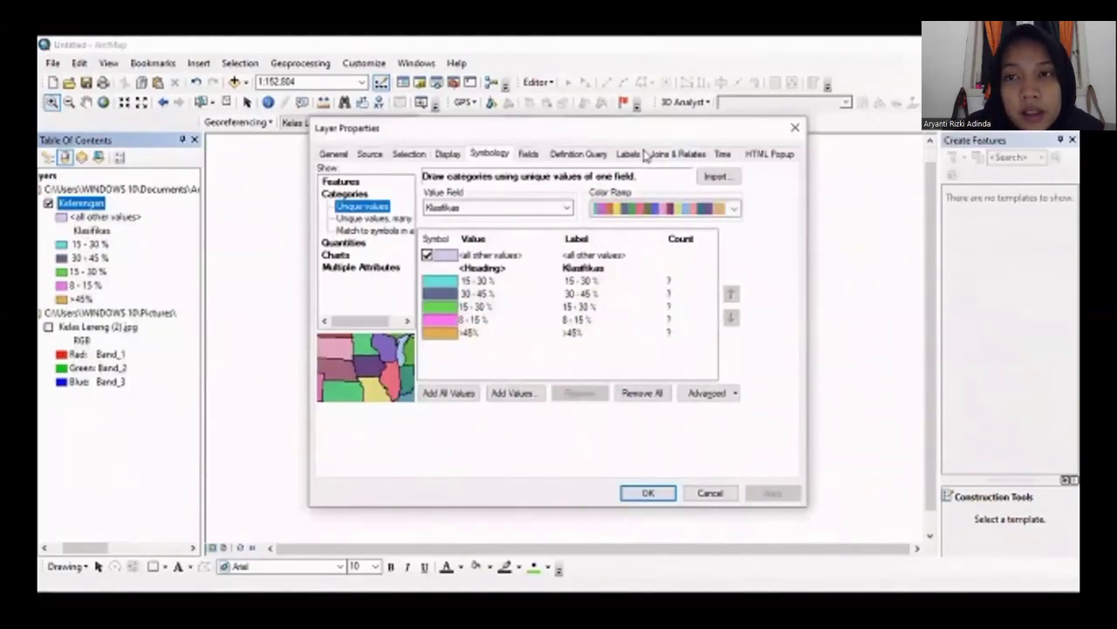
pyautogui.press('Return')
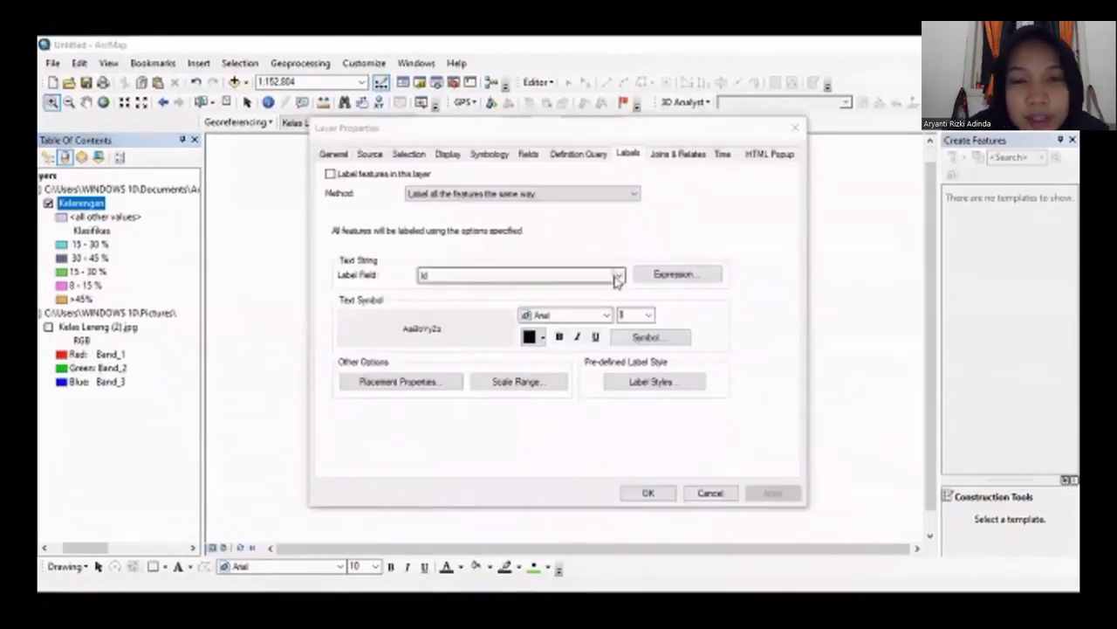
pyautogui.click(617, 276)
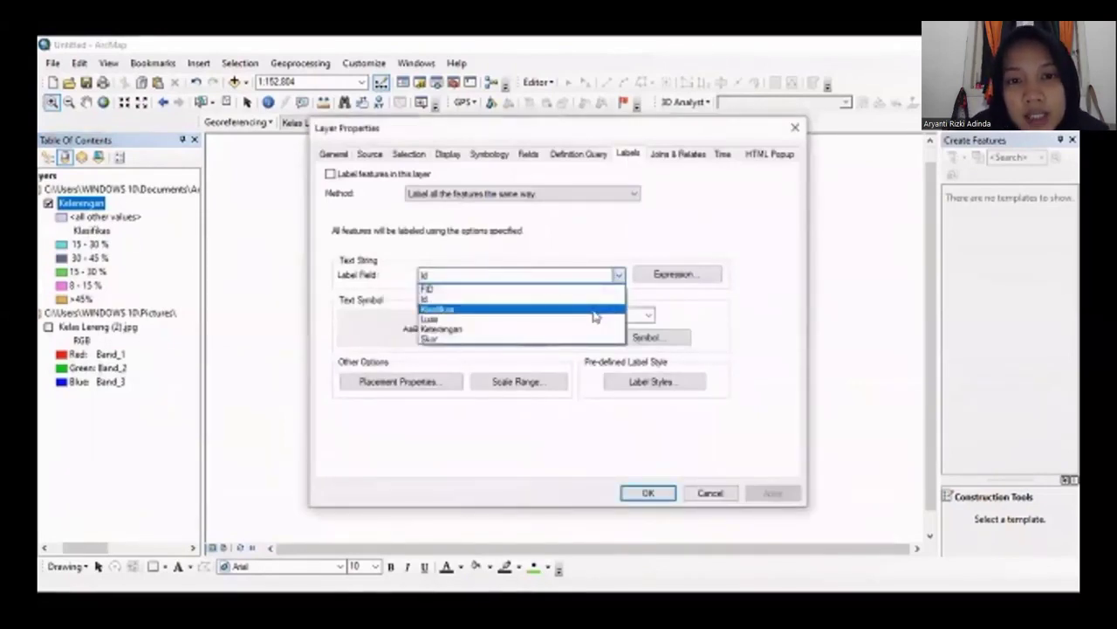
pyautogui.click(594, 312)
pyautogui.click(648, 316)
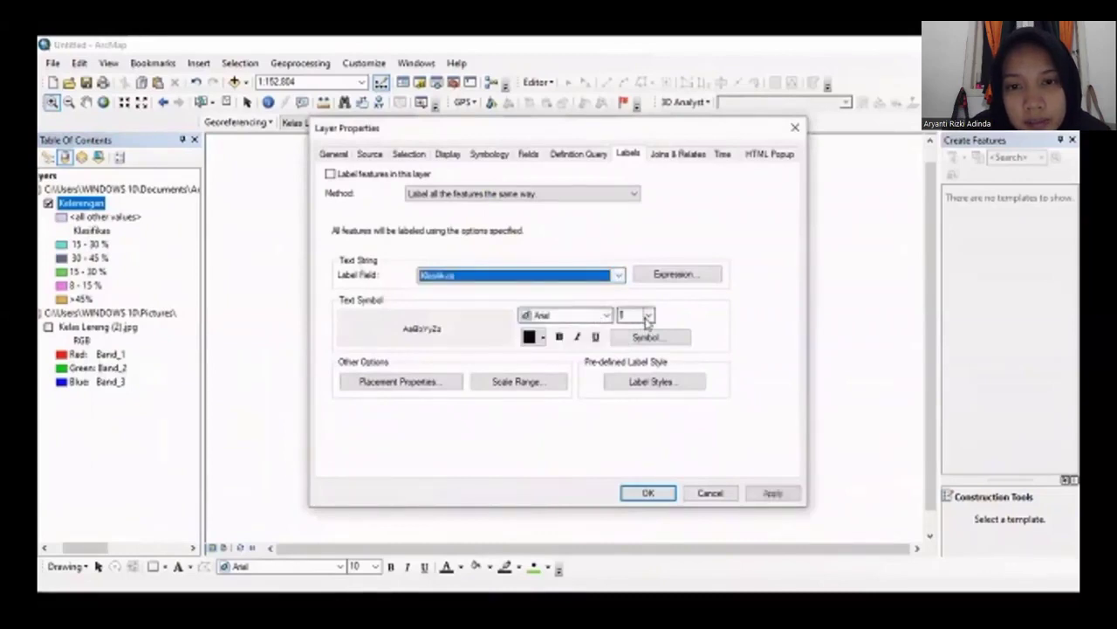
pyautogui.click(634, 342)
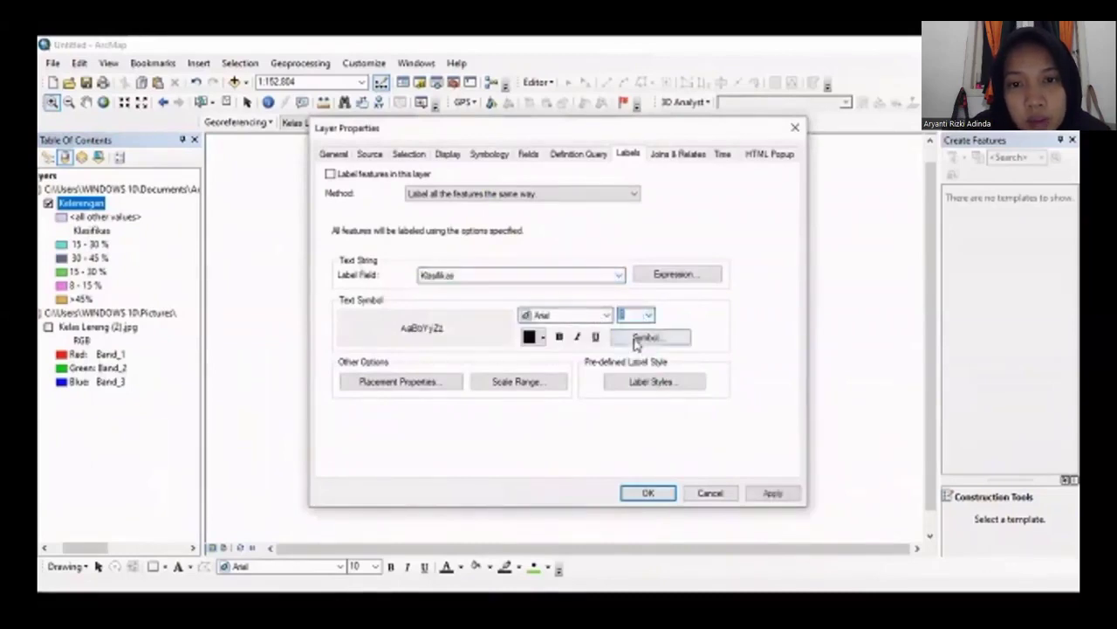
pyautogui.click(647, 494)
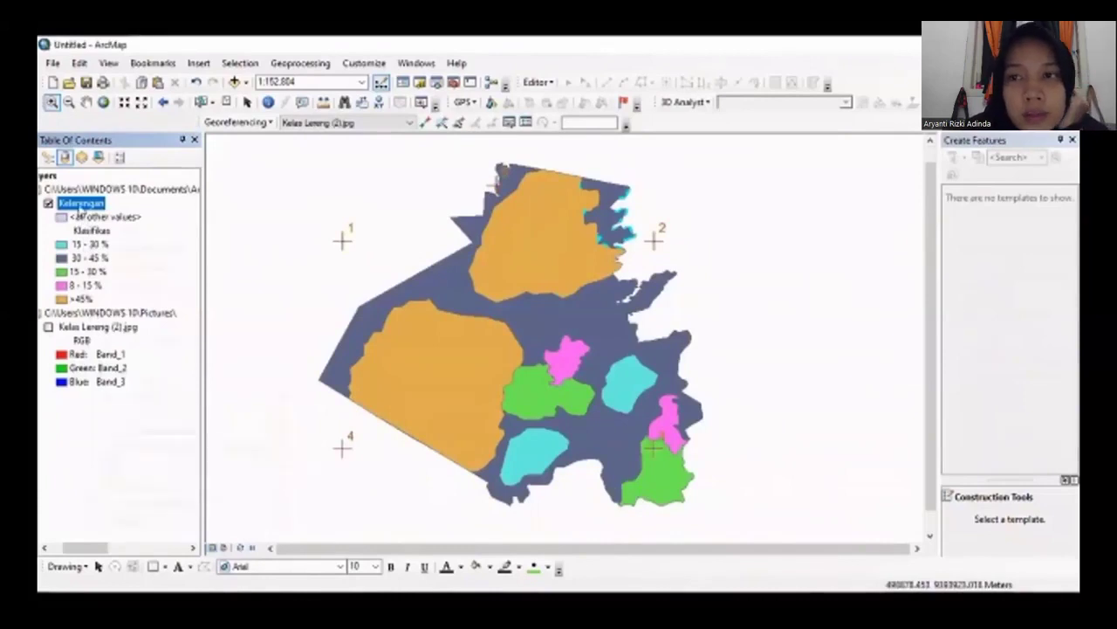
pyautogui.rightClick(79, 209)
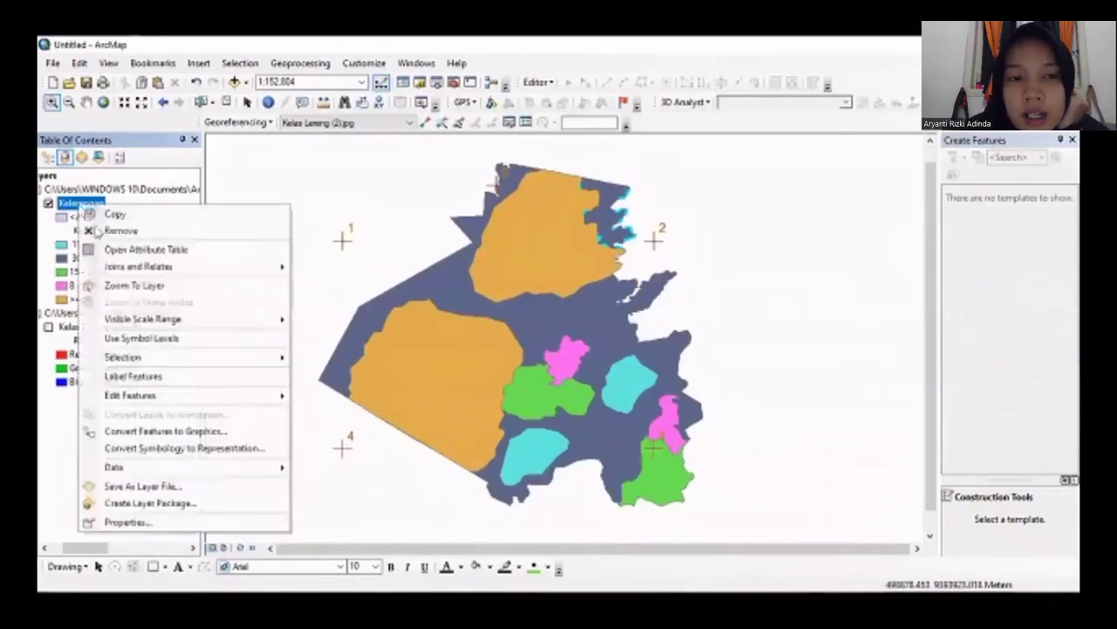
pyautogui.click(137, 376)
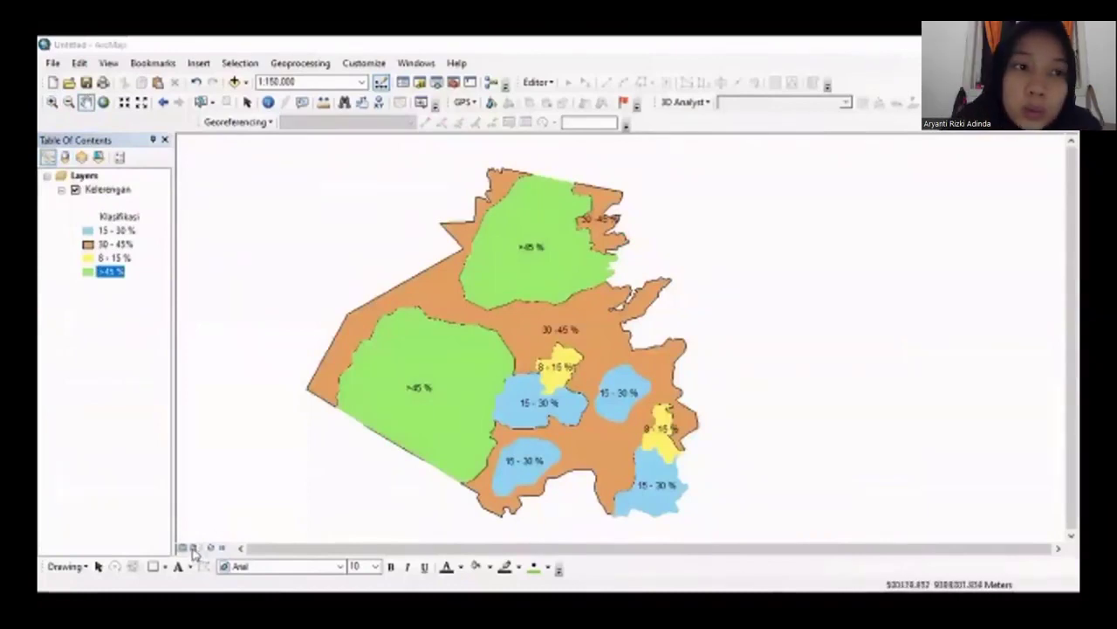
pyautogui.moveTo(691, 361)
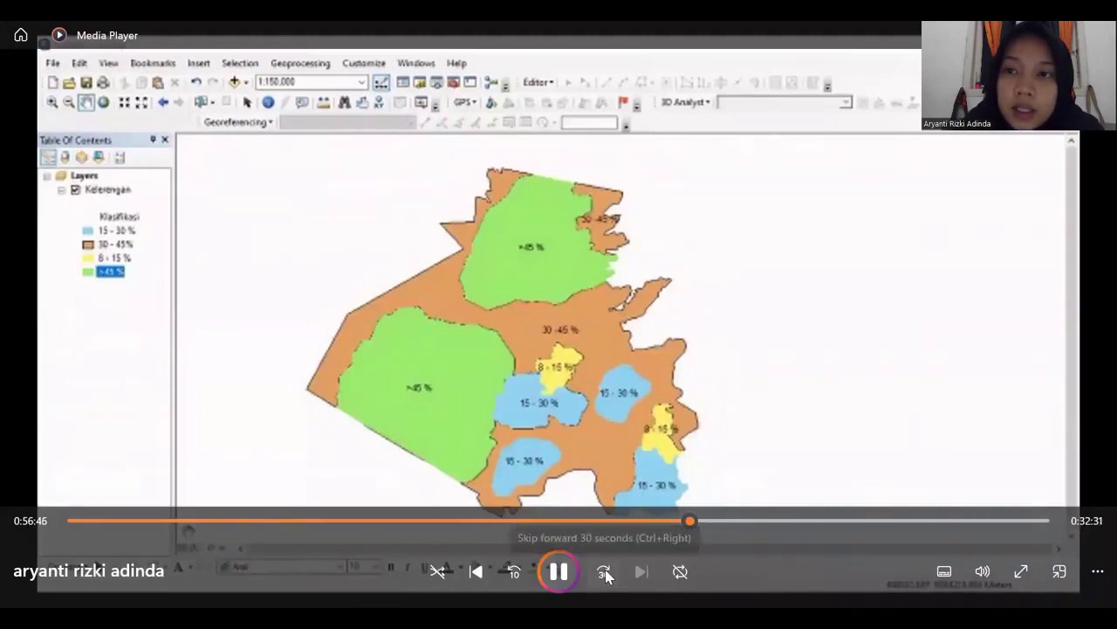
# Skip the video forward in 30-second jumps to the slope map's layout with title, legend and projection text, at about 1:00:48
pyautogui.click(603, 572)
pyautogui.click(603, 572)
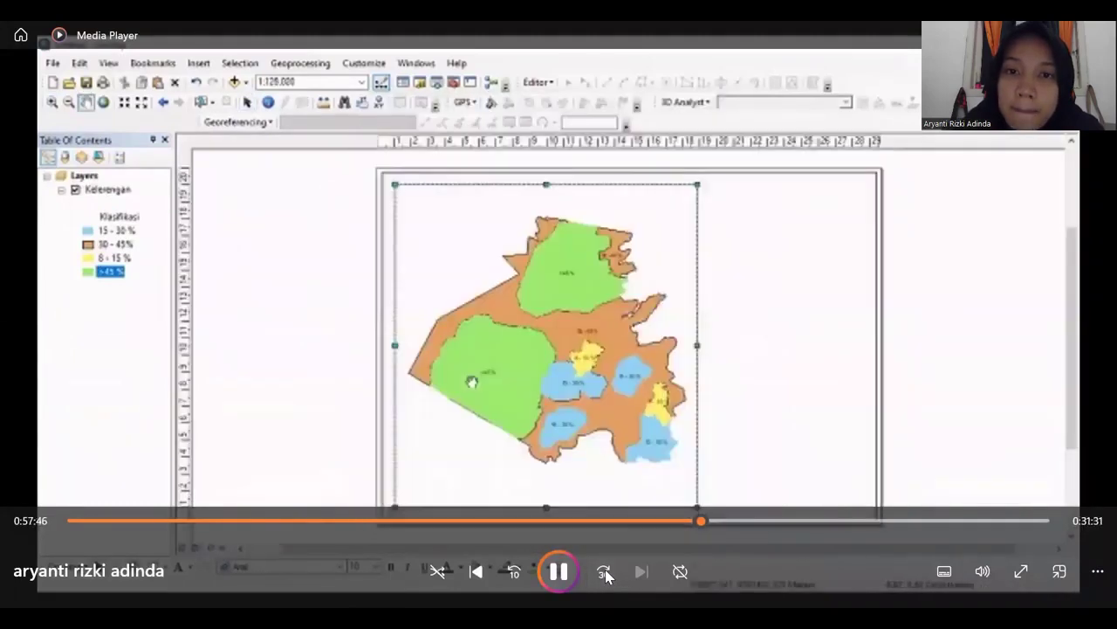
pyautogui.click(603, 572)
pyautogui.click(603, 572)
pyautogui.click(603, 572)
pyautogui.click(603, 572)
pyautogui.click(603, 572)
pyautogui.click(604, 572)
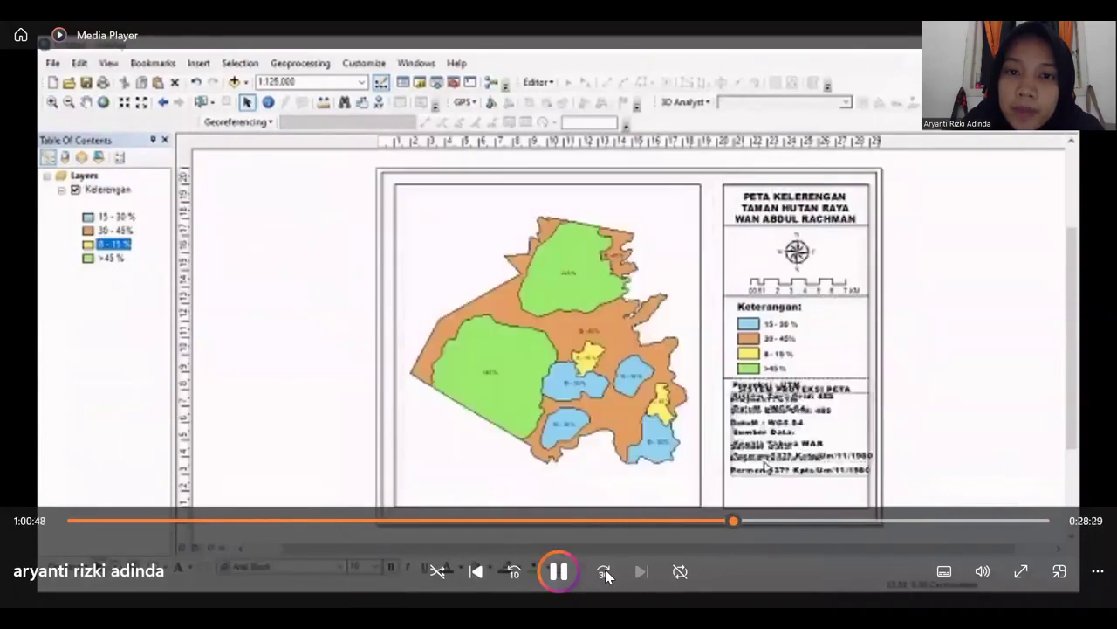
# Skip the video forward in 30-second jumps past the grid and logo insertion to the PDF map export, at about 1:04:08
pyautogui.click(603, 572)
pyautogui.click(603, 572)
pyautogui.click(604, 572)
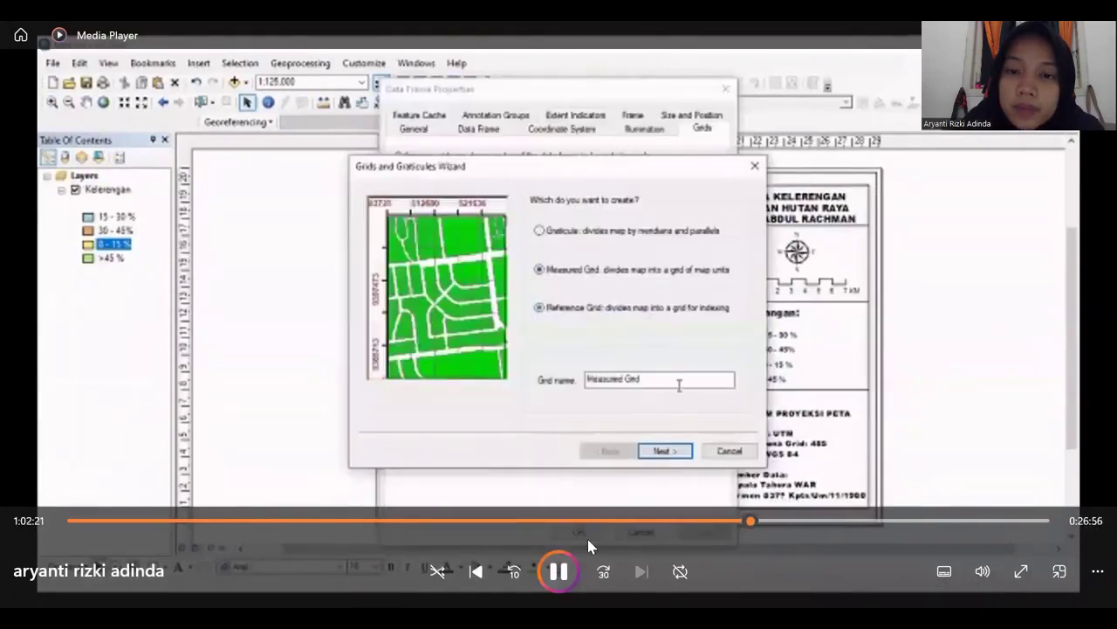
pyautogui.click(603, 572)
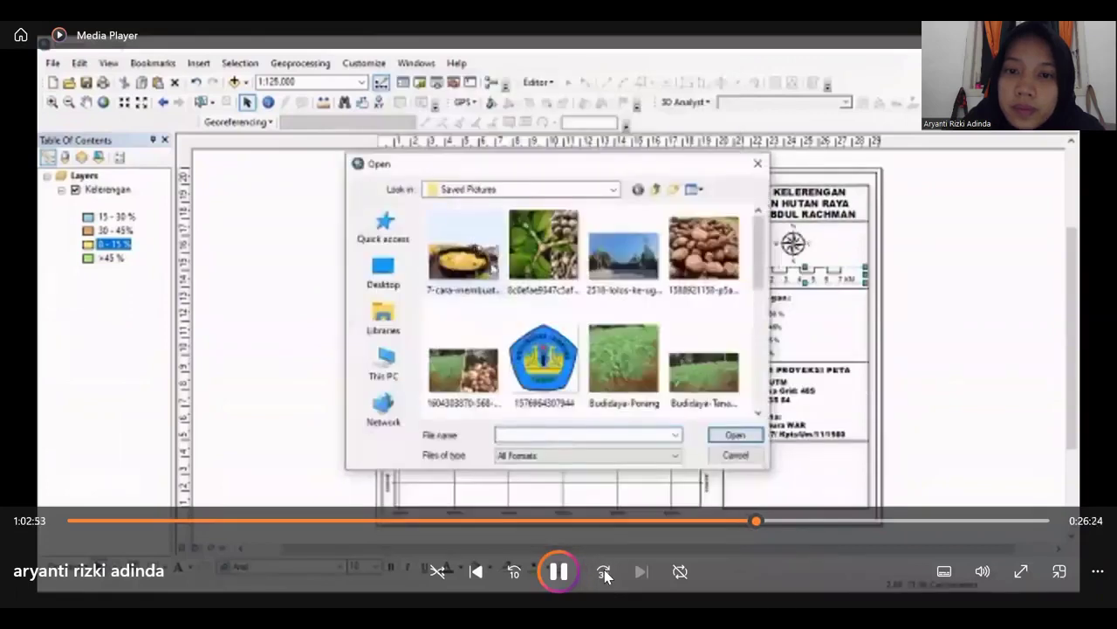
pyautogui.click(603, 572)
pyautogui.click(603, 571)
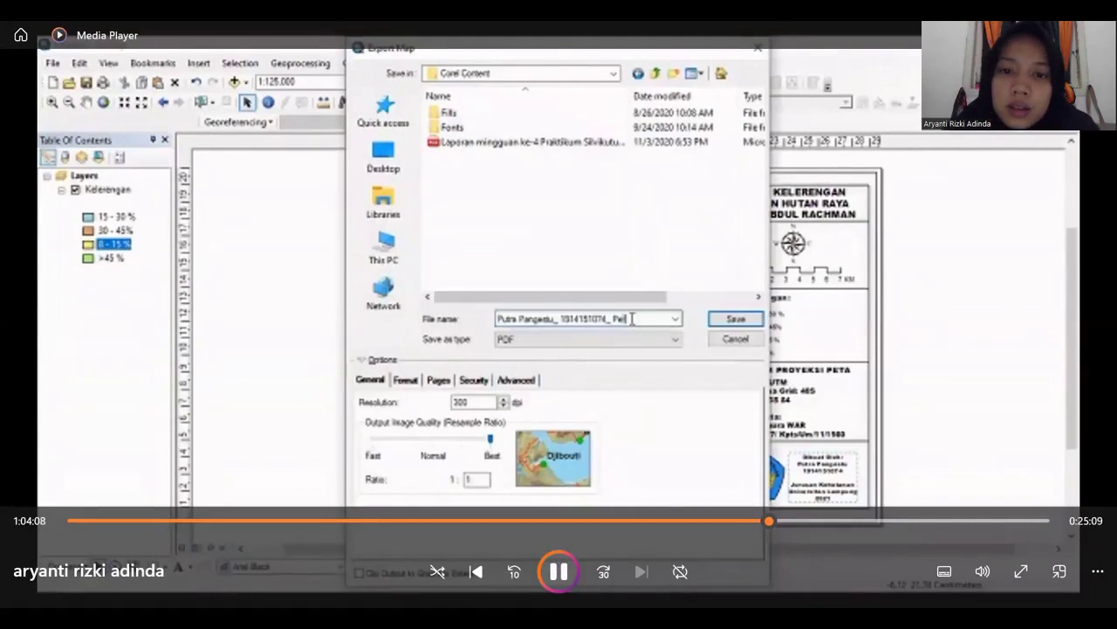
# Skip the video forward past the export to the coordinate system setup for the Iklim (2).jpg climate map
pyautogui.click(600, 572)
pyautogui.click(601, 572)
pyautogui.click(601, 571)
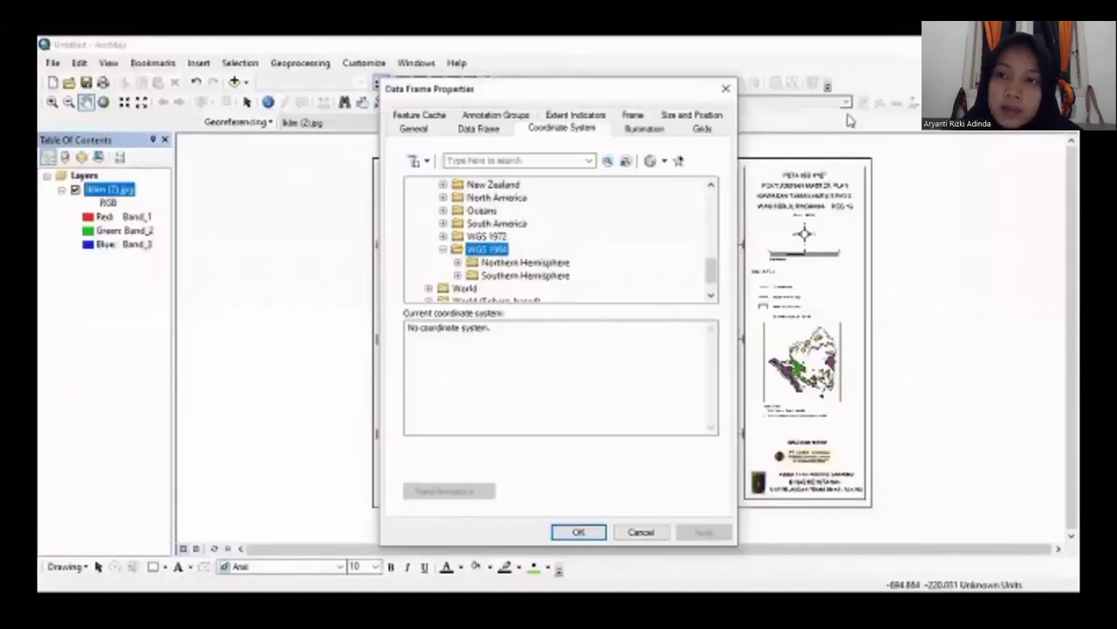
# Skip the video forward through the control point entry to the georeferenced Iklim (2).jpg map, at about 1:09:22
pyautogui.moveTo(572, 194)
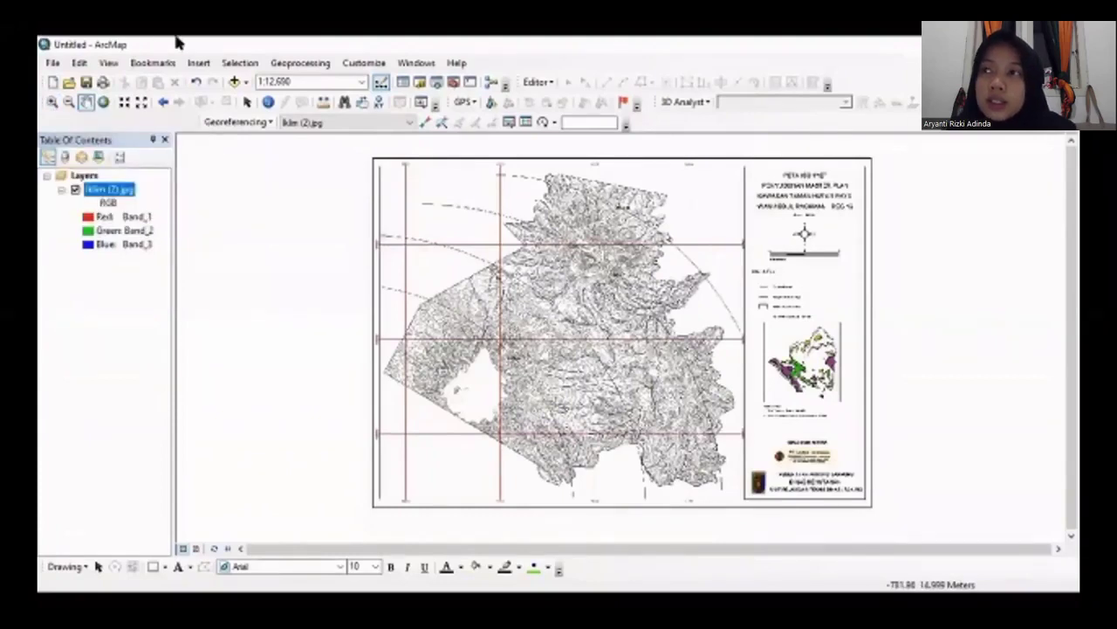
pyautogui.moveTo(655, 471)
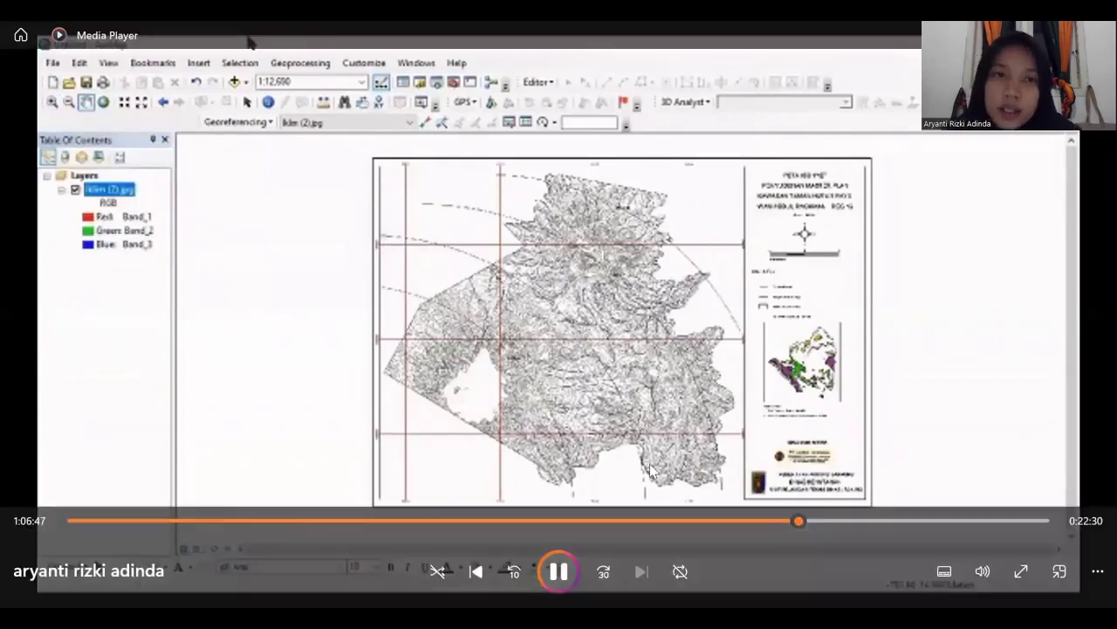
pyautogui.click(604, 571)
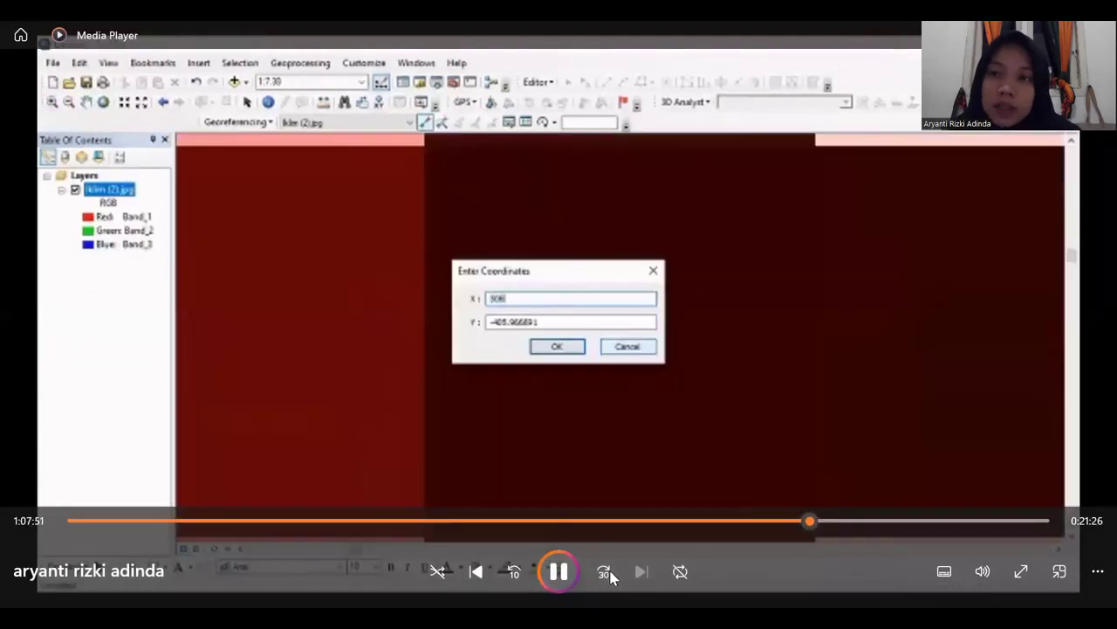
pyautogui.click(610, 575)
pyautogui.click(611, 574)
pyautogui.click(610, 575)
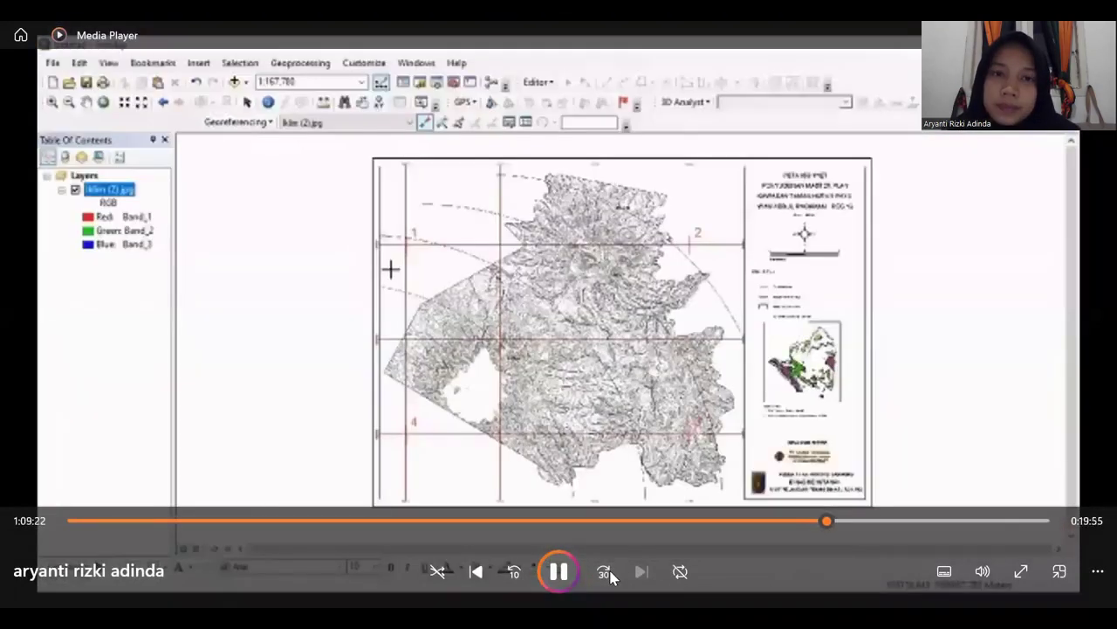
# Skip the video forward past the shapefile's spatial reference setup to the start of digitizing the Iklim layer, at about 1:12:28
pyautogui.click(611, 575)
pyautogui.click(610, 574)
pyautogui.click(610, 574)
pyautogui.click(610, 574)
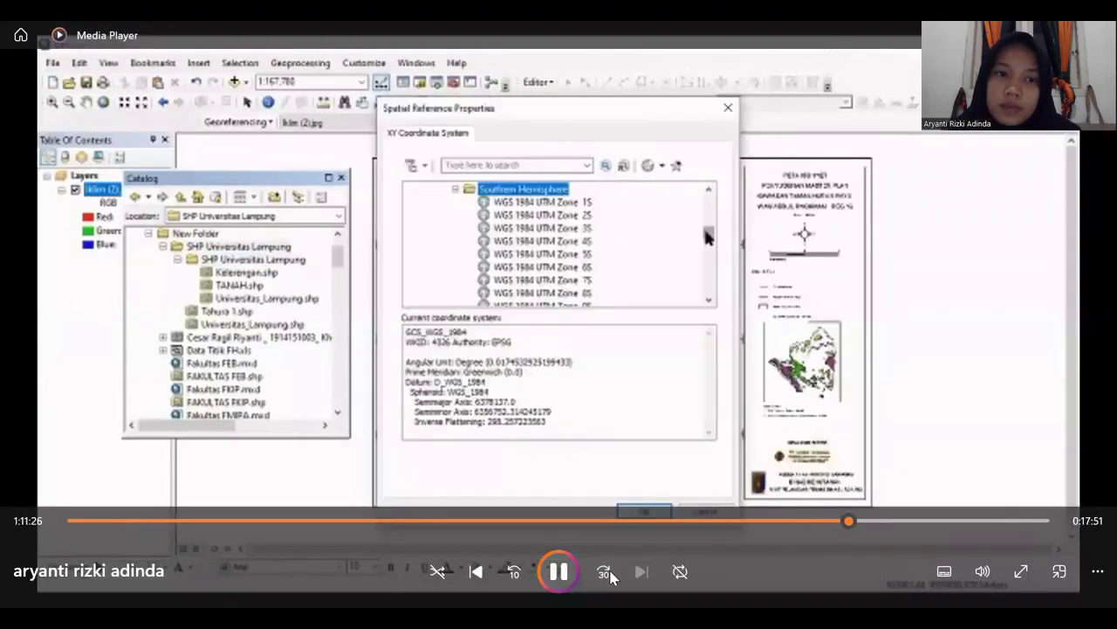
pyautogui.click(610, 575)
pyautogui.click(610, 574)
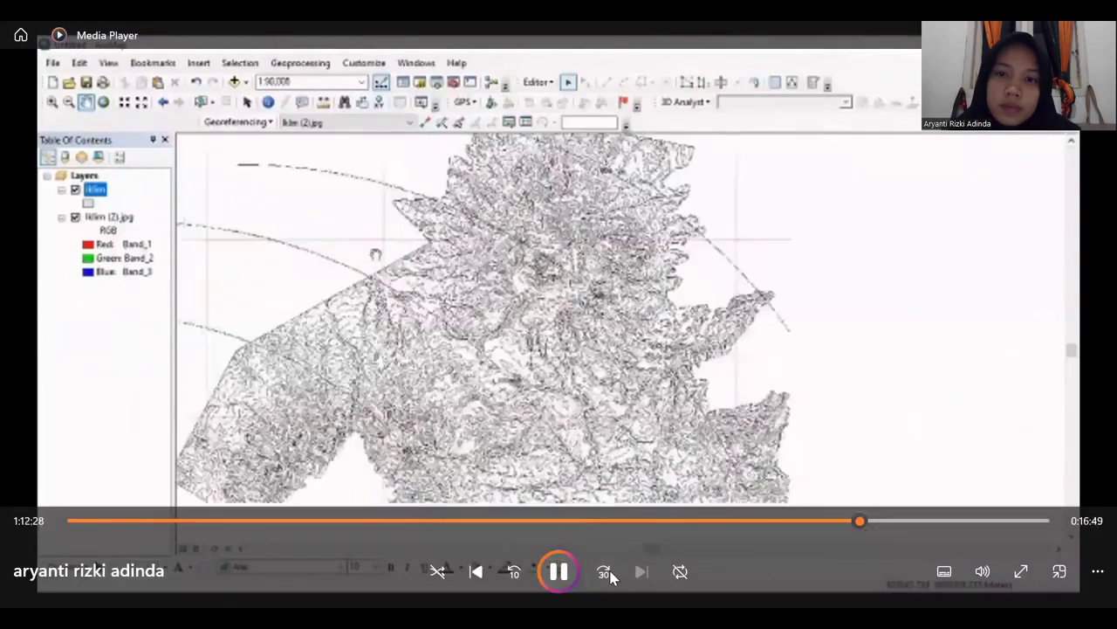
# Skip the video forward to the tracing of the IKLIM polygon along the map's boundary, at about 1:16:01
pyautogui.click(610, 574)
pyautogui.click(610, 574)
pyautogui.click(610, 574)
pyautogui.click(611, 575)
pyautogui.click(611, 575)
pyautogui.click(610, 574)
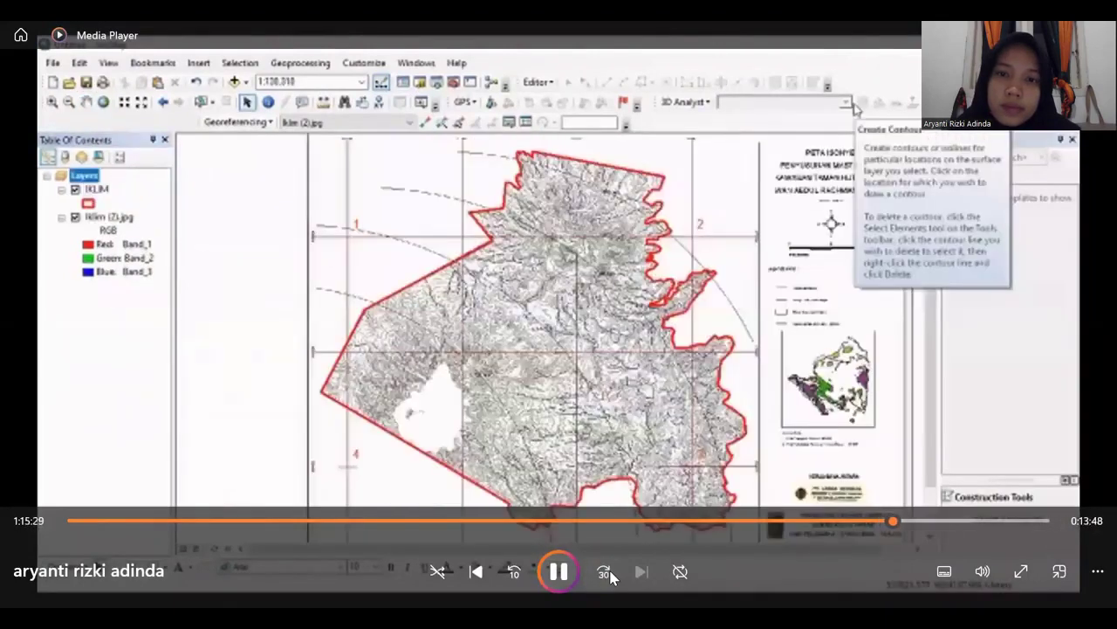
pyautogui.click(610, 574)
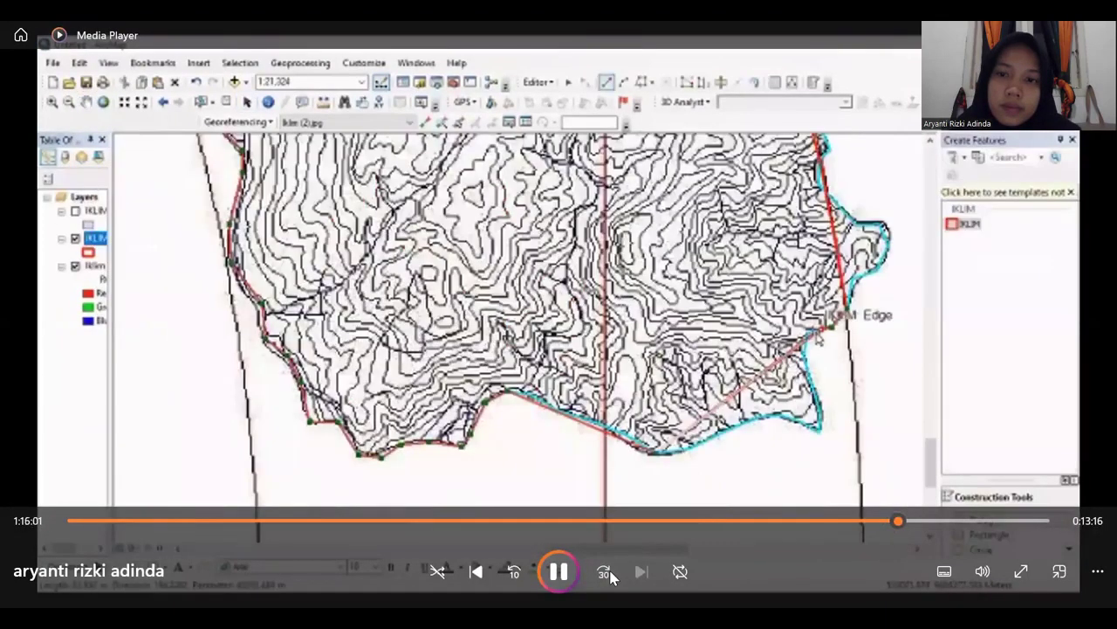
# Skip the video forward to the layout of the IKLIM layer symbolized by rainfall class, at about 1:21:03
pyautogui.click(610, 575)
pyautogui.click(610, 575)
pyautogui.click(610, 574)
pyautogui.click(610, 575)
pyautogui.click(611, 575)
pyautogui.click(611, 575)
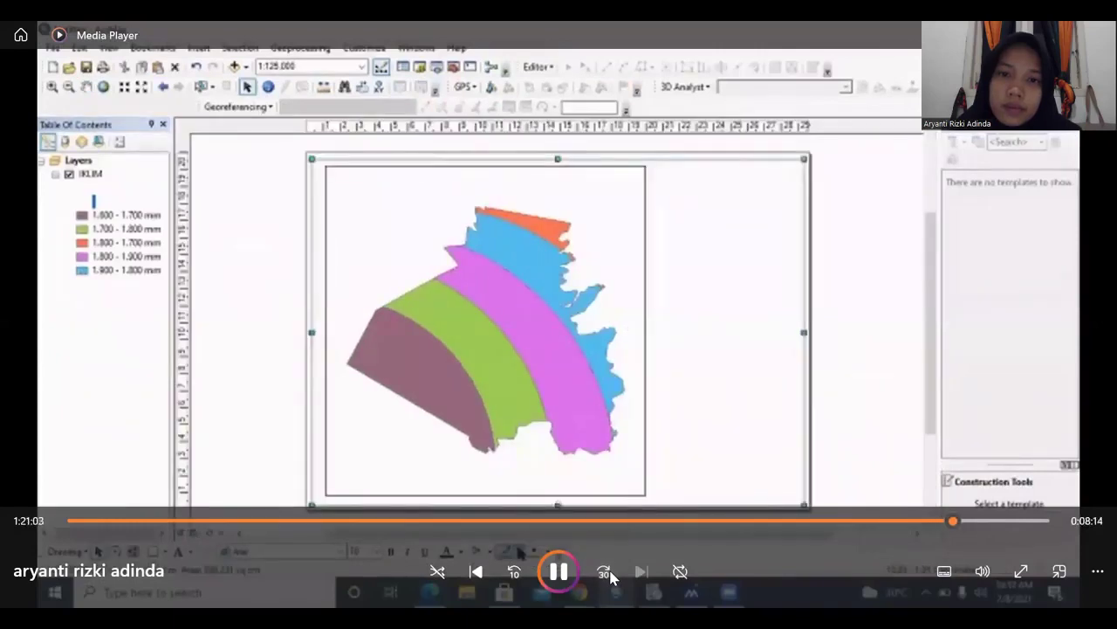
# Skip the video forward to the Legend Wizard for the climate map, at about 1:24:34
pyautogui.click(610, 574)
pyautogui.click(610, 574)
pyautogui.click(610, 575)
pyautogui.click(610, 575)
pyautogui.click(610, 574)
pyautogui.click(610, 574)
pyautogui.click(610, 574)
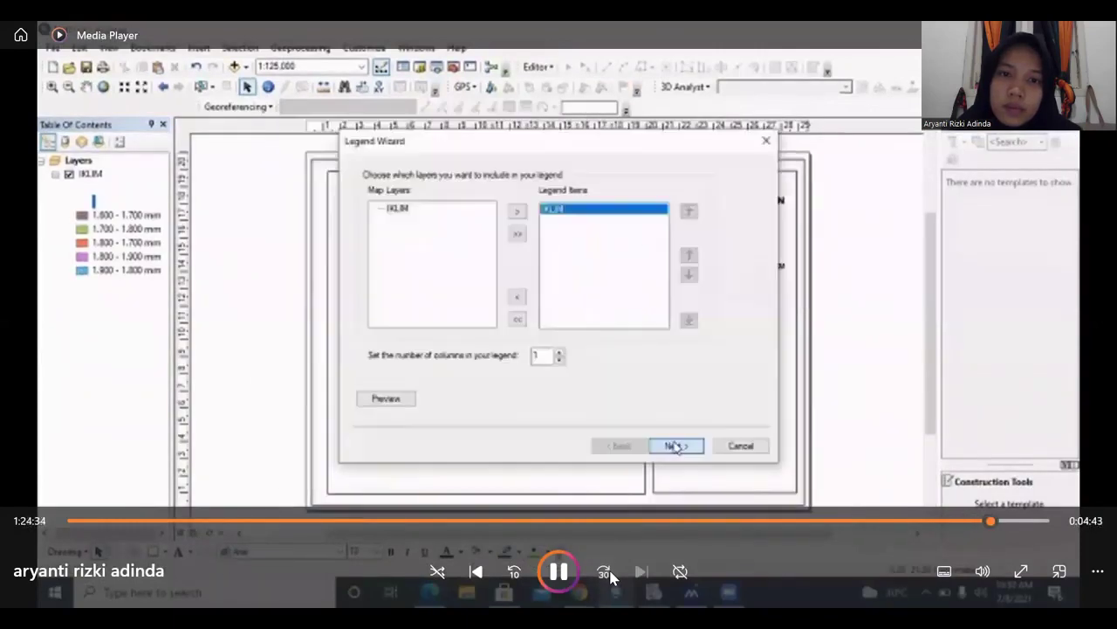
# Skip the video forward to the climate map's projection text at about 1:27:09, and jump to the end of the recording
pyautogui.click(610, 575)
pyautogui.click(610, 574)
pyautogui.click(610, 574)
pyautogui.click(610, 575)
pyautogui.click(610, 574)
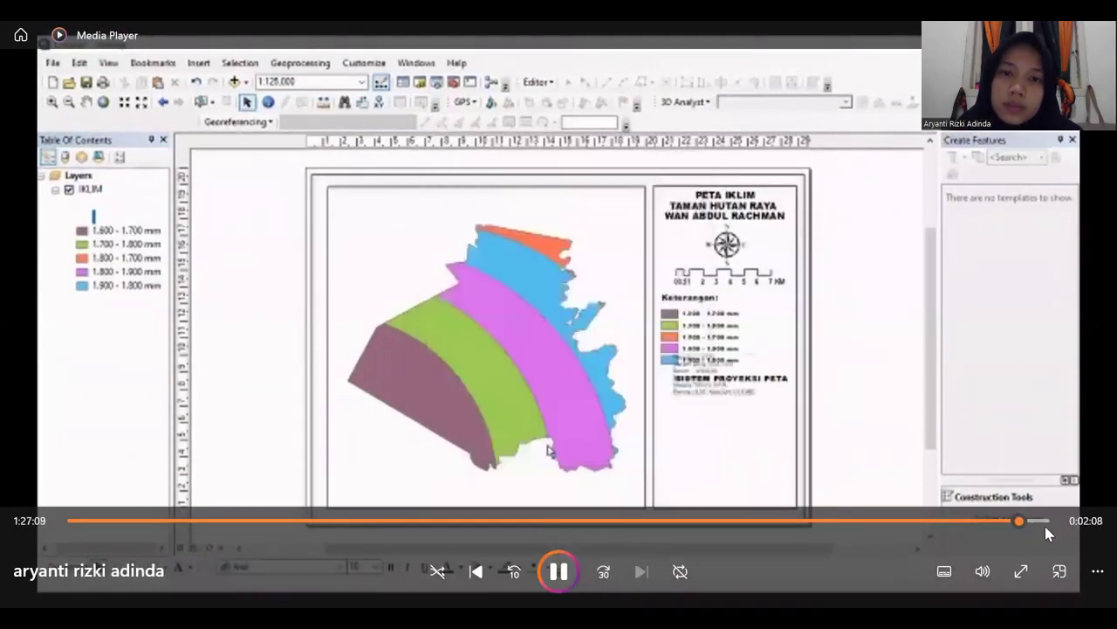
pyautogui.click(1045, 524)
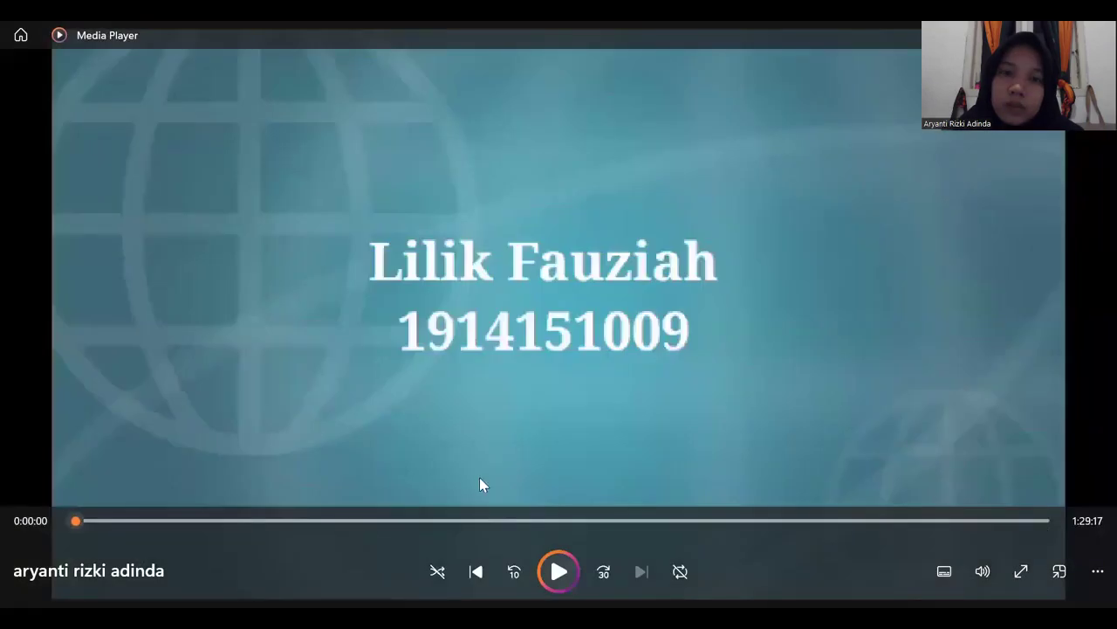